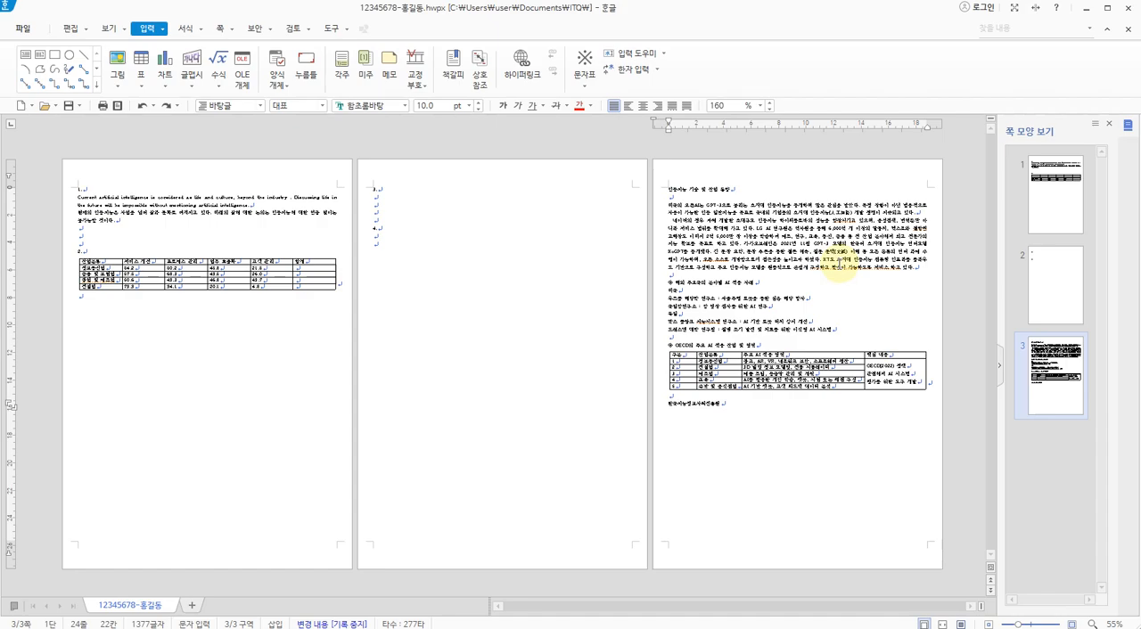
Zoom in on the title and opening paragraphs of the document's third page
click(800, 314)
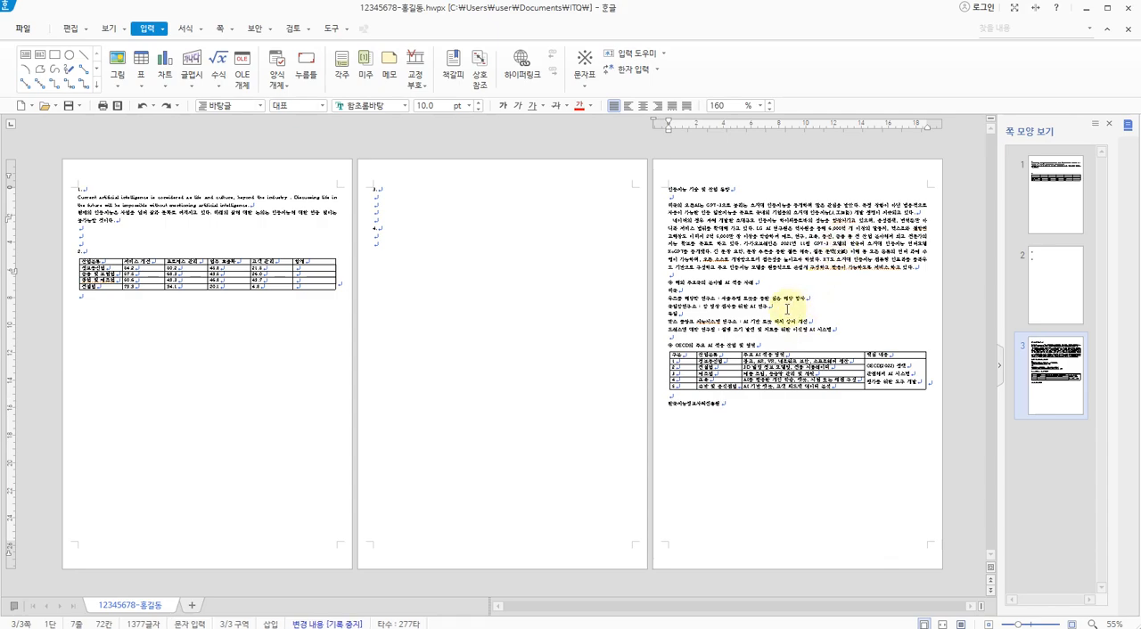
ctrl+scroll(787, 309, up, 8)
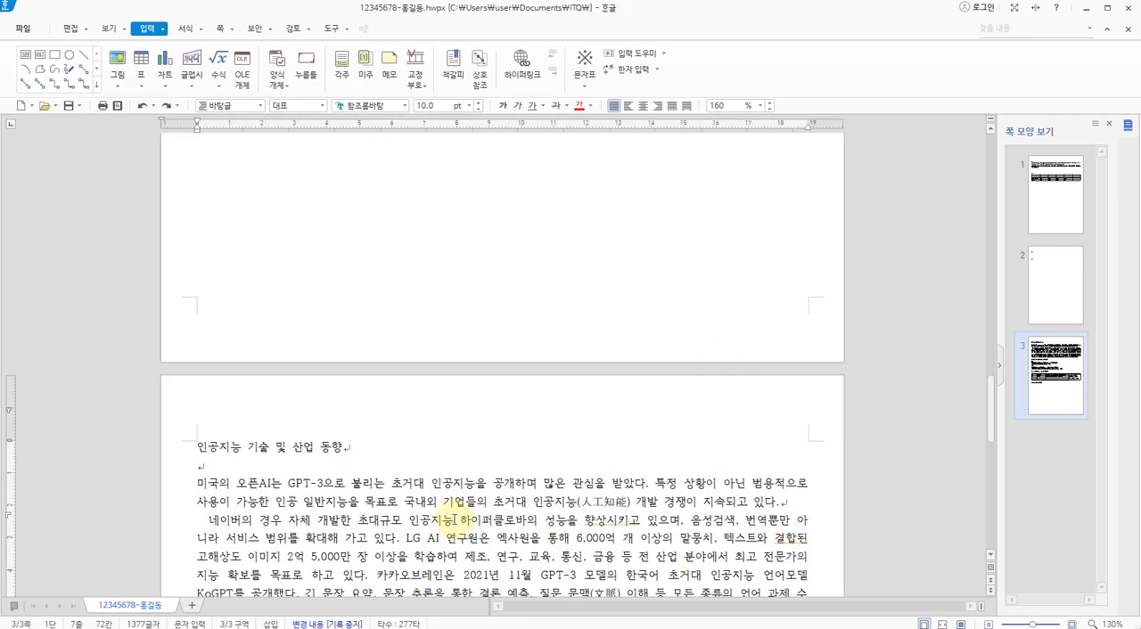
scroll(454, 520, down, 6)
scroll(464, 499, up, 3)
ctrl+scroll(487, 501, up, 1)
ctrl+scroll(486, 501, up, 3)
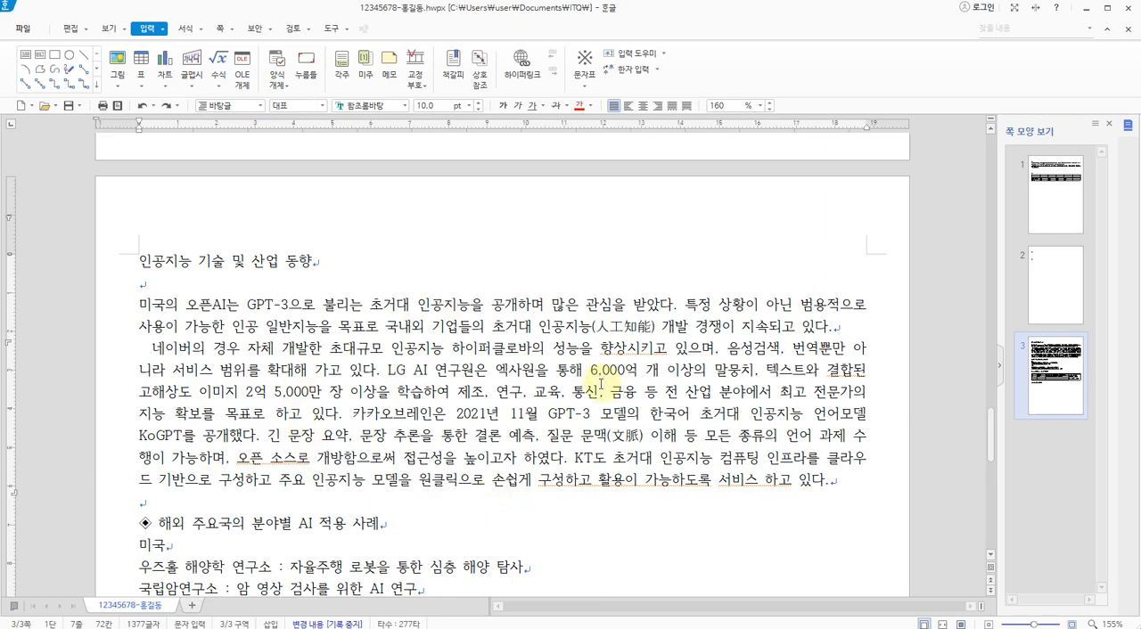
Switch to the 3p.jpg exam sheet and review its formatting callouts, from the header down to the page number
key(alt+Tab)
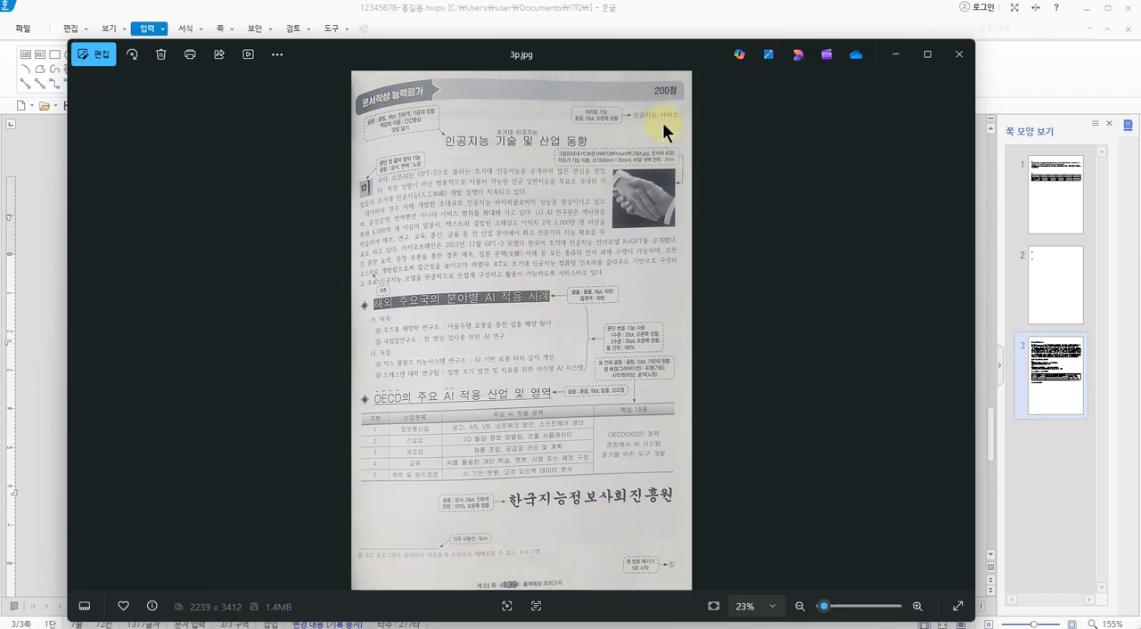
drag(623, 123, 670, 124)
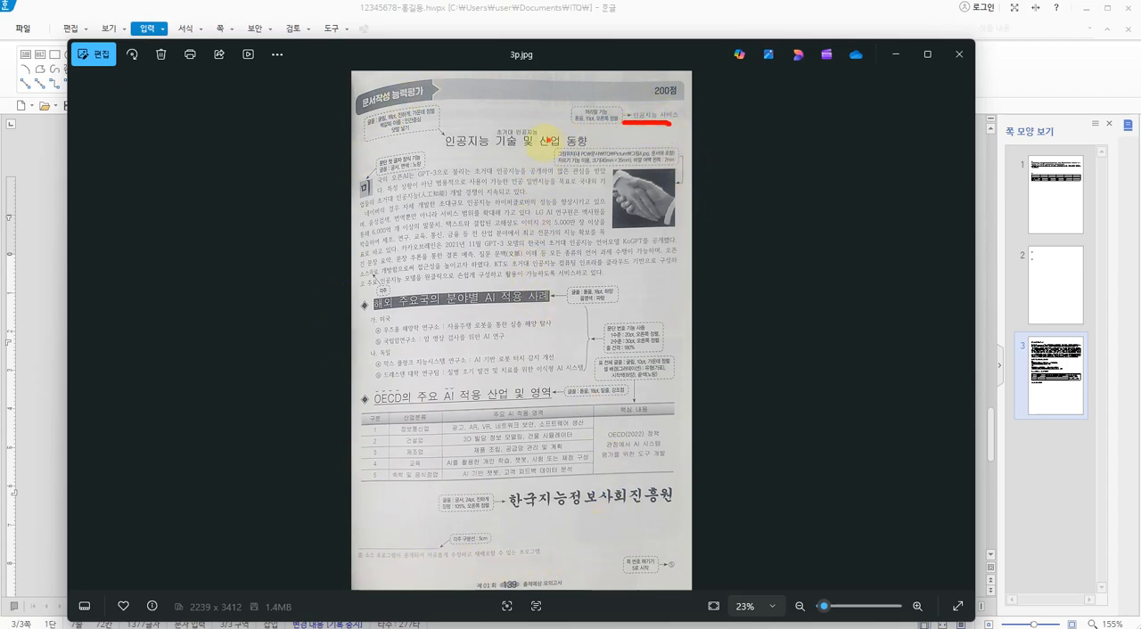
mouse_move(508, 148)
mouse_down()
mouse_move(486, 134)
mouse_move(521, 151)
mouse_up()
drag(629, 111, 626, 124)
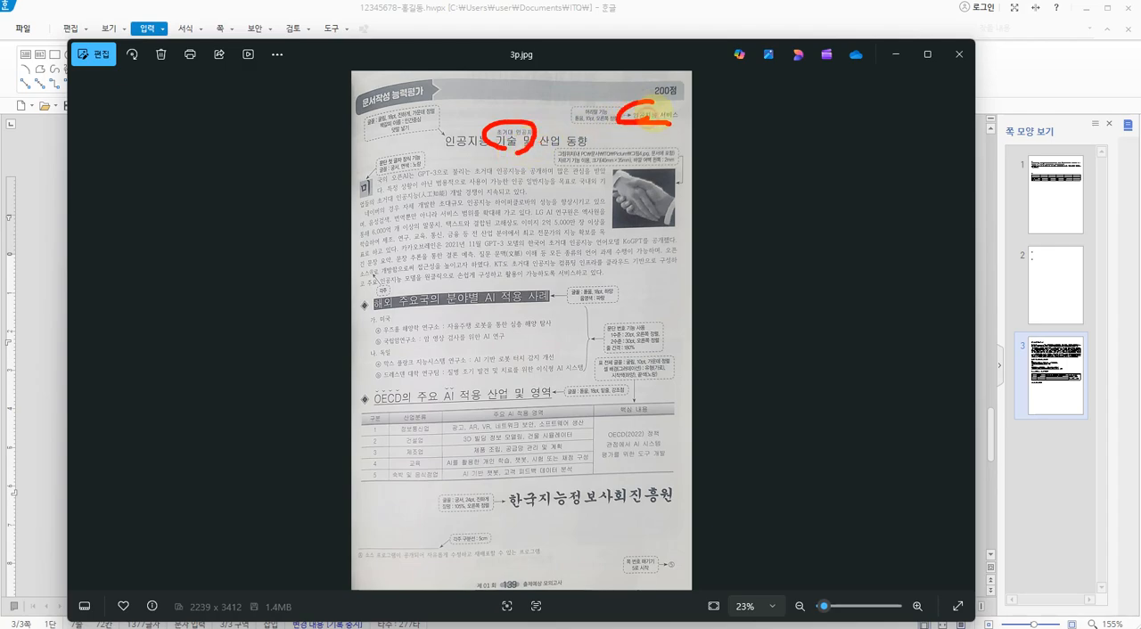
mouse_move(375, 171)
mouse_down()
mouse_move(406, 157)
mouse_move(410, 176)
mouse_up()
drag(665, 177, 637, 212)
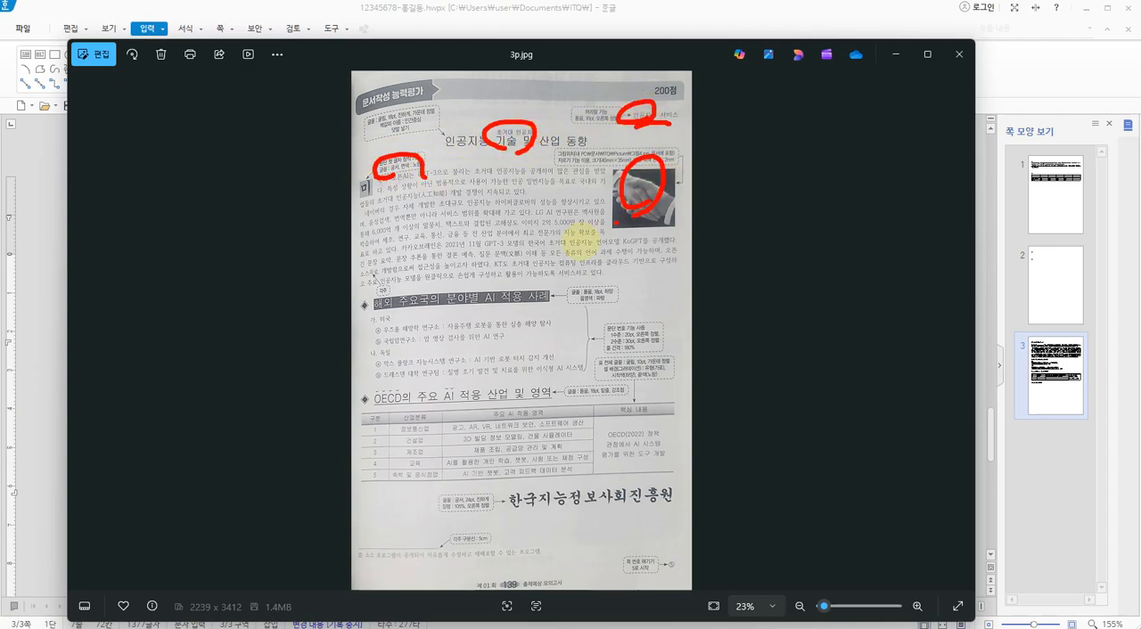
mouse_move(374, 261)
mouse_down()
mouse_move(361, 278)
mouse_move(400, 293)
mouse_up()
mouse_move(557, 298)
mouse_down()
mouse_move(576, 286)
mouse_move(571, 296)
mouse_up()
drag(622, 342, 635, 330)
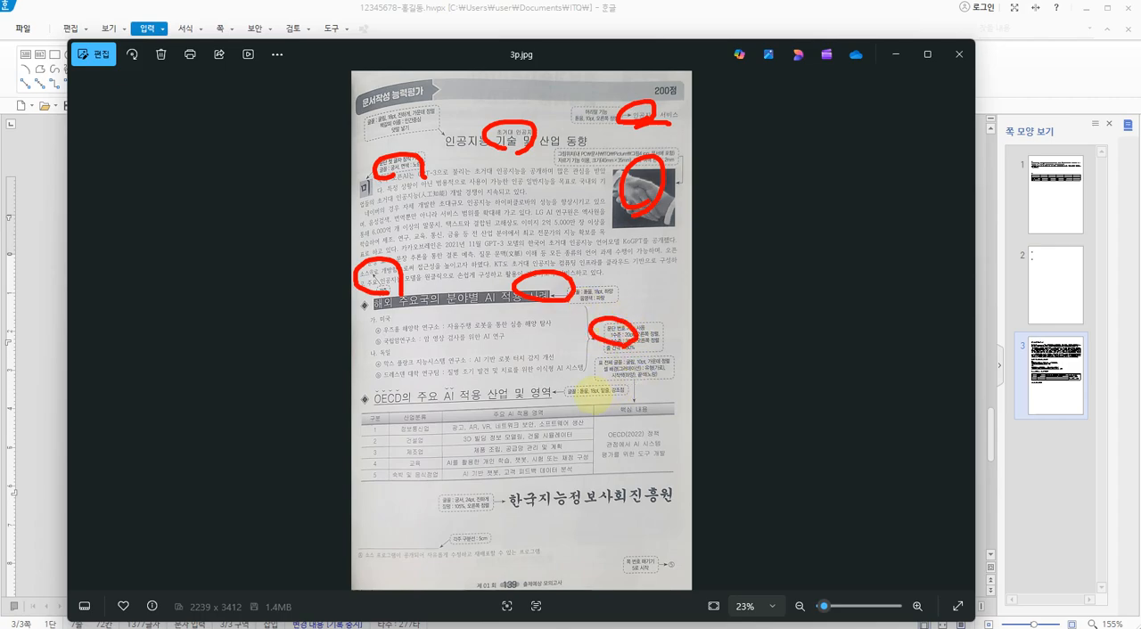
drag(535, 390, 553, 397)
drag(646, 349, 644, 428)
click(654, 431)
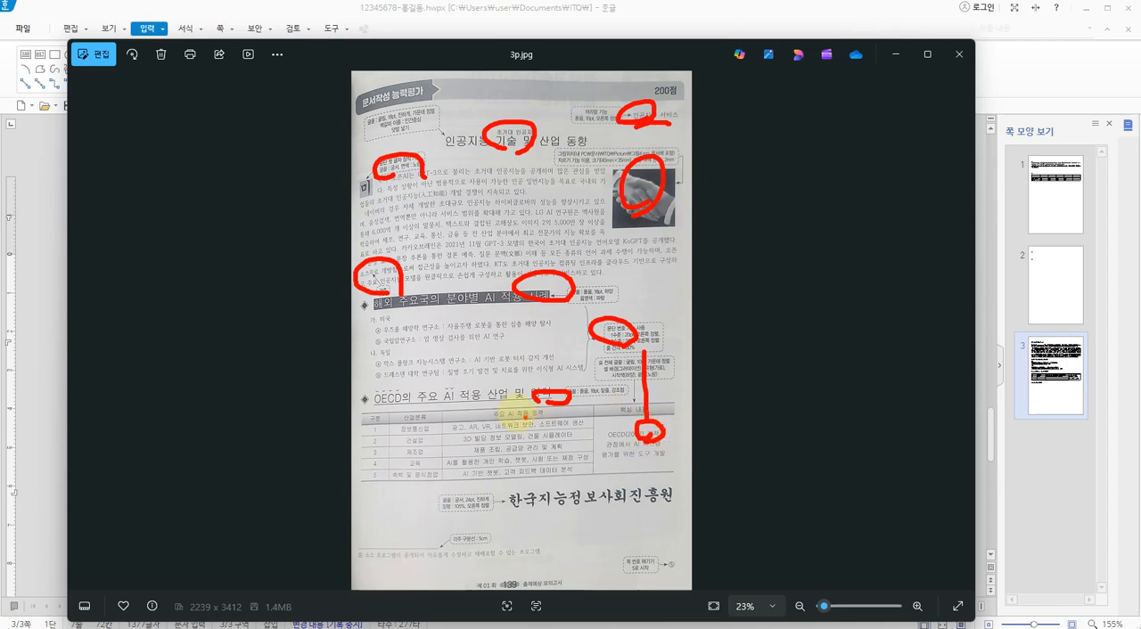
mouse_move(514, 501)
mouse_down()
mouse_move(527, 507)
mouse_move(516, 510)
mouse_up()
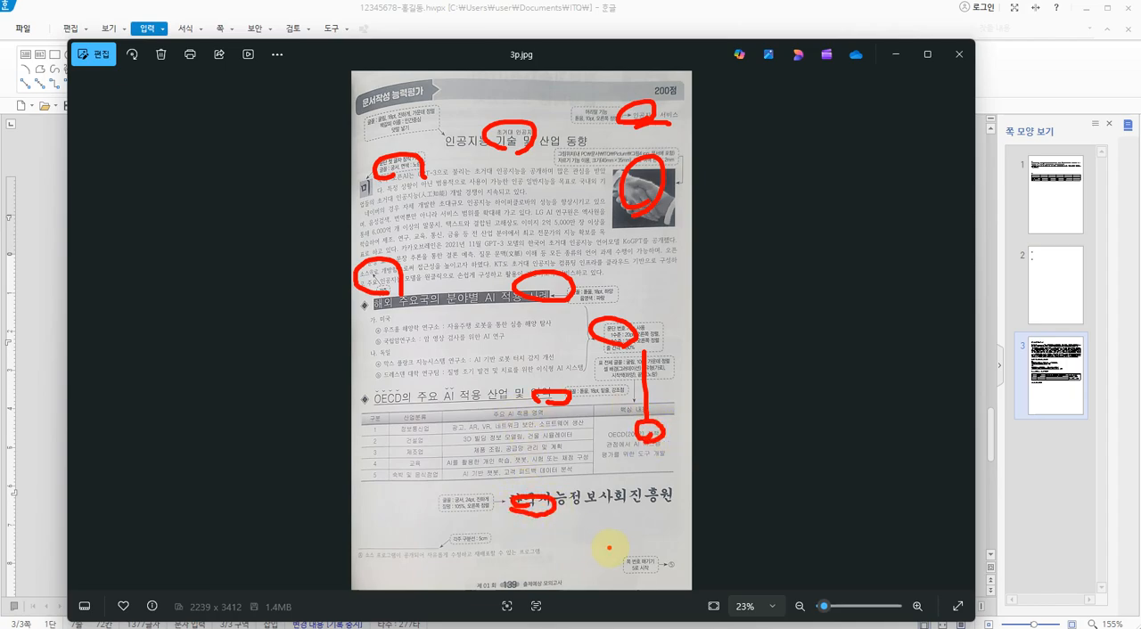
mouse_move(646, 566)
mouse_down()
mouse_move(642, 557)
mouse_move(656, 563)
mouse_up()
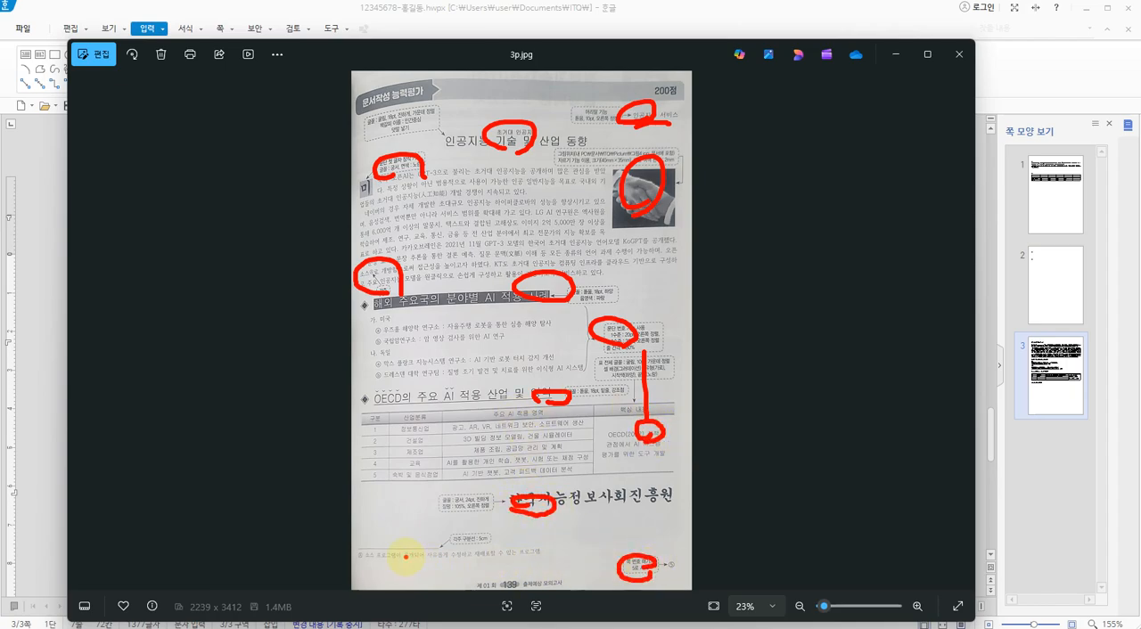
drag(395, 559, 416, 557)
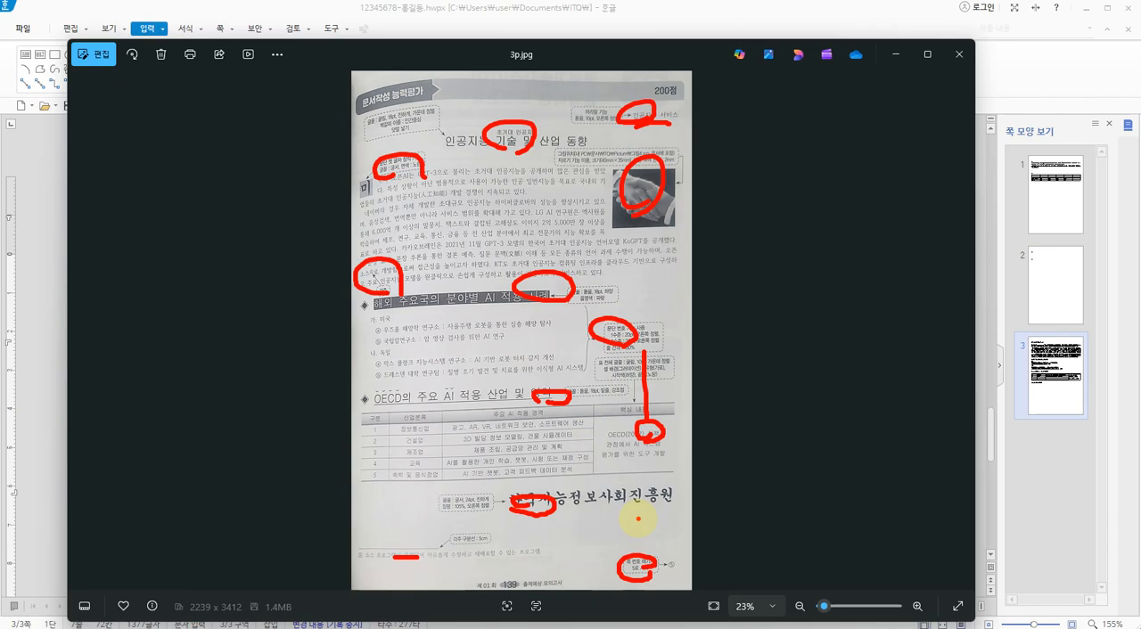
mouse_move(486, 393)
mouse_down()
mouse_move(496, 403)
mouse_move(505, 391)
mouse_up()
drag(508, 257, 508, 269)
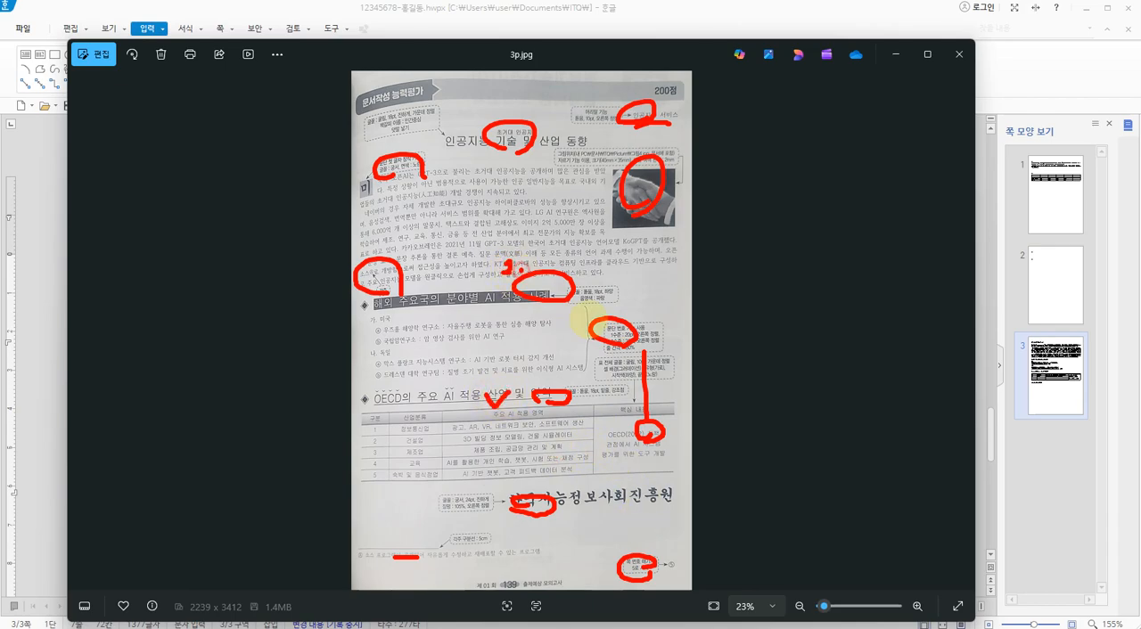
mouse_move(625, 526)
mouse_down()
mouse_move(645, 546)
mouse_move(637, 578)
mouse_up()
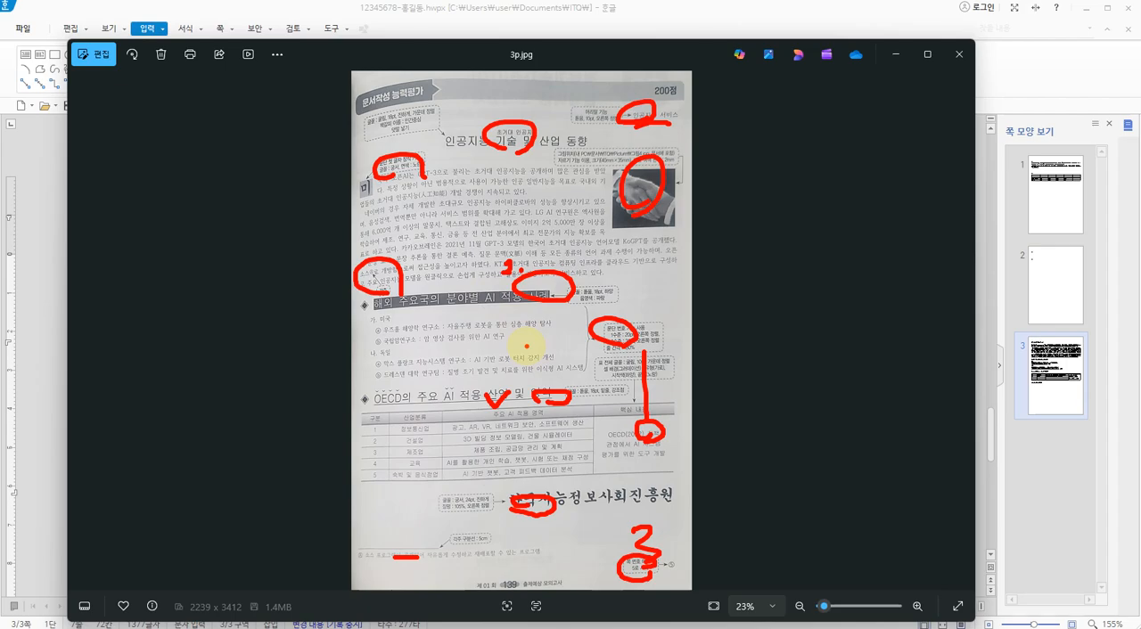
mouse_move(607, 91)
mouse_down()
mouse_move(615, 114)
mouse_move(502, 120)
mouse_move(433, 163)
mouse_move(580, 184)
mouse_move(549, 229)
mouse_move(398, 277)
mouse_move(509, 285)
mouse_move(597, 328)
mouse_move(563, 372)
mouse_move(521, 392)
mouse_move(626, 423)
mouse_move(546, 486)
mouse_move(603, 520)
mouse_move(626, 552)
mouse_up()
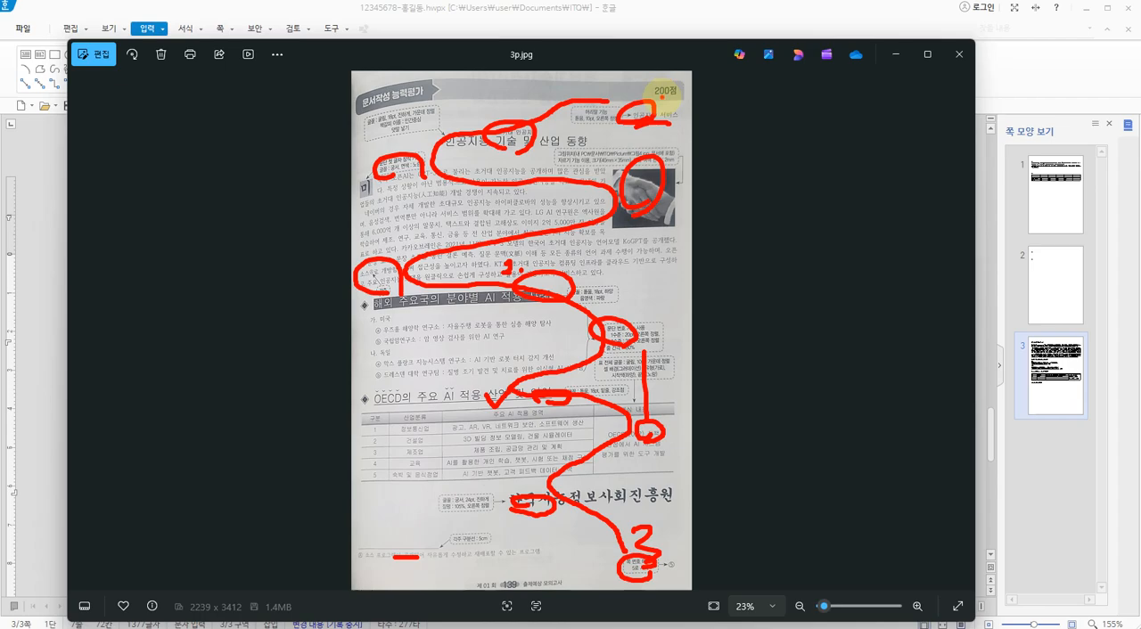
mouse_move(657, 113)
mouse_down()
mouse_move(619, 101)
mouse_move(654, 113)
mouse_move(651, 130)
mouse_up()
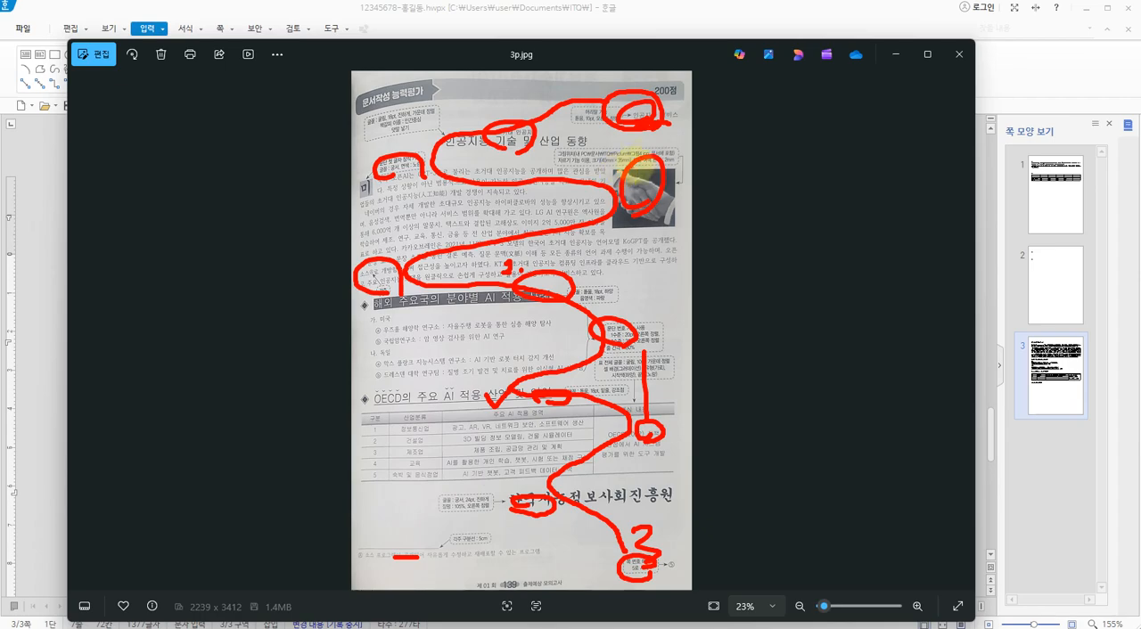
Read the header requirements on the enlarged exam sheet and switch back to the Hangul document
key(Escape)
scroll(638, 156, up, 1)
scroll(637, 151, up, 3)
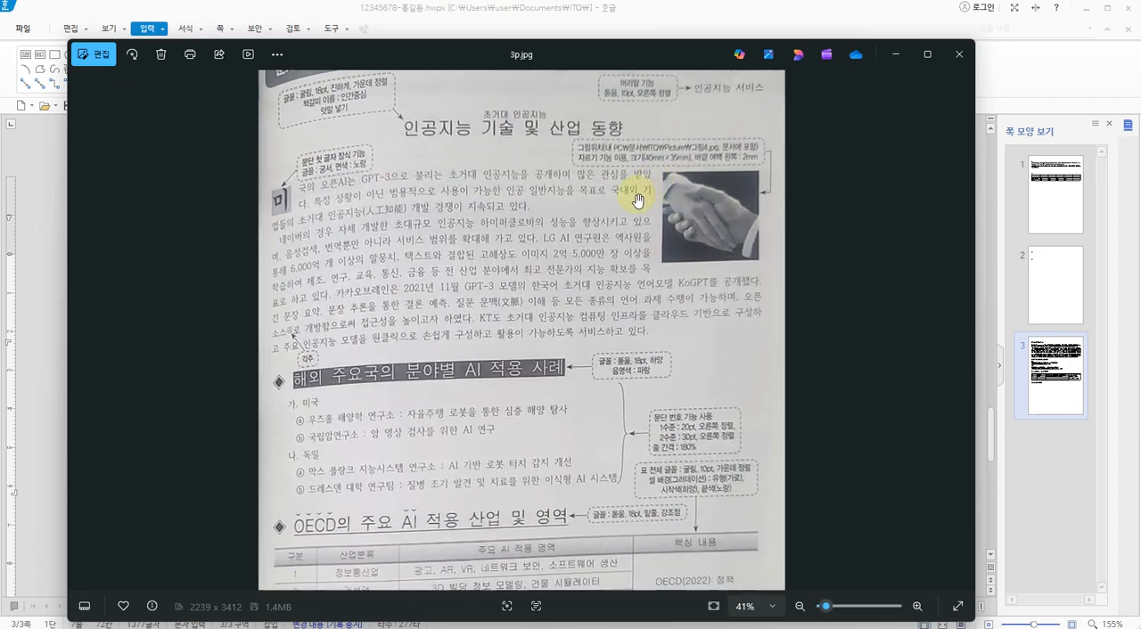
scroll(591, 373, up, 1)
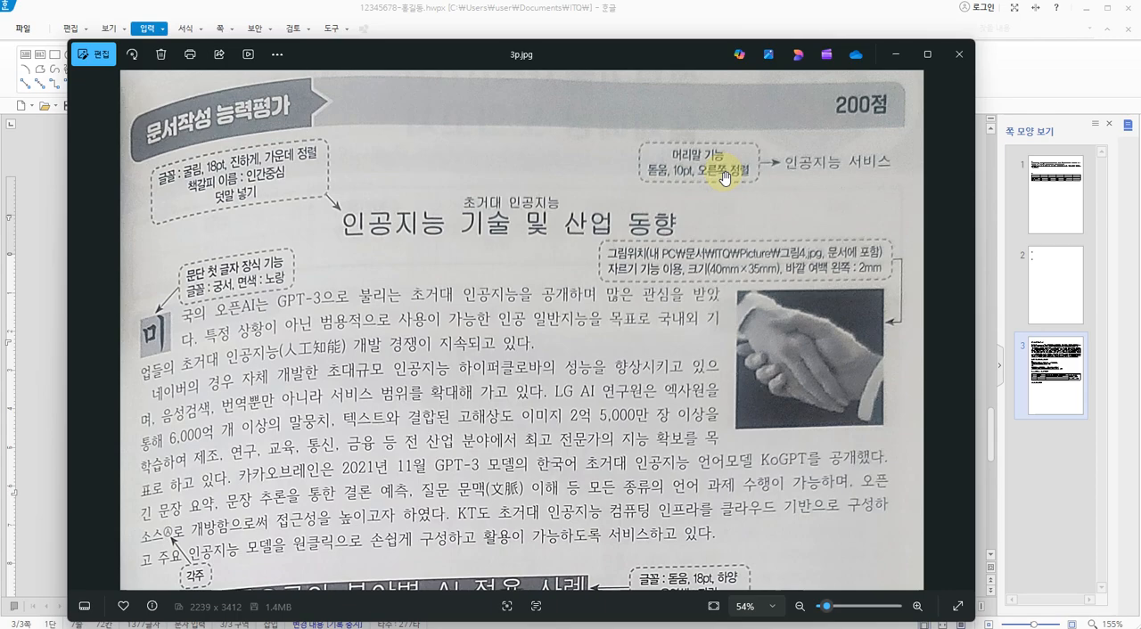
key(alt+Tab)
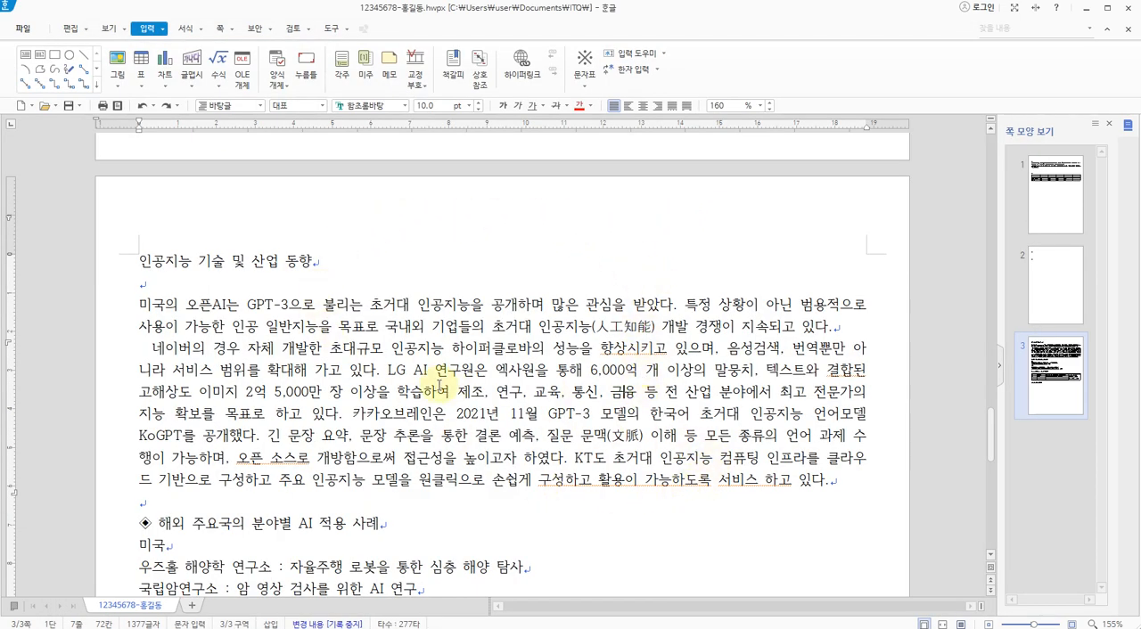
click(455, 350)
click(456, 349)
click(147, 26)
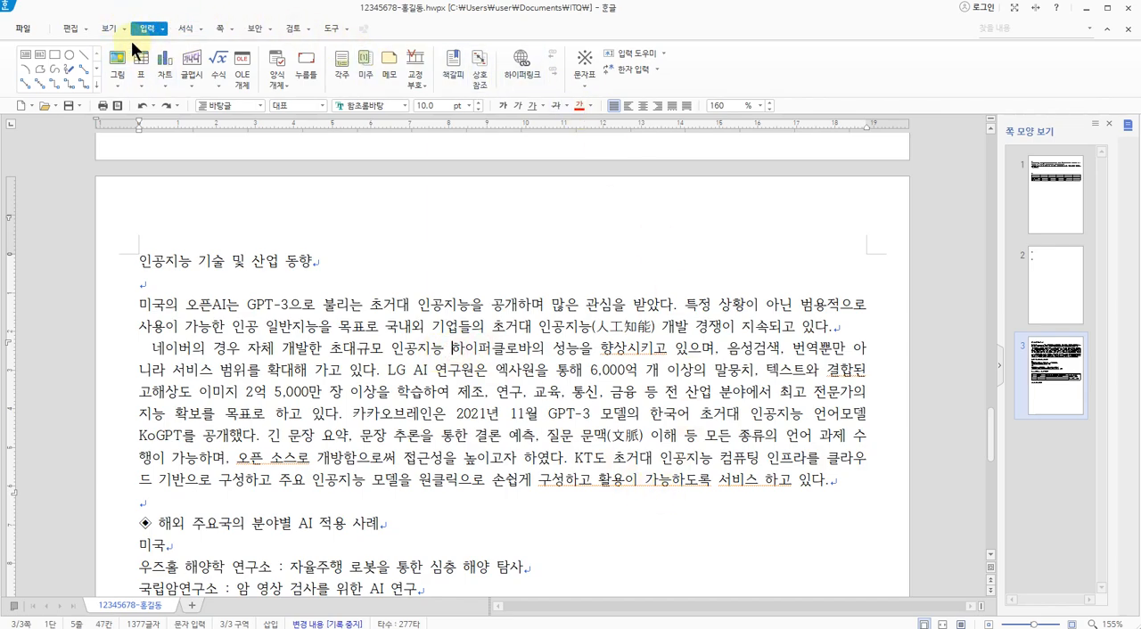
click(222, 29)
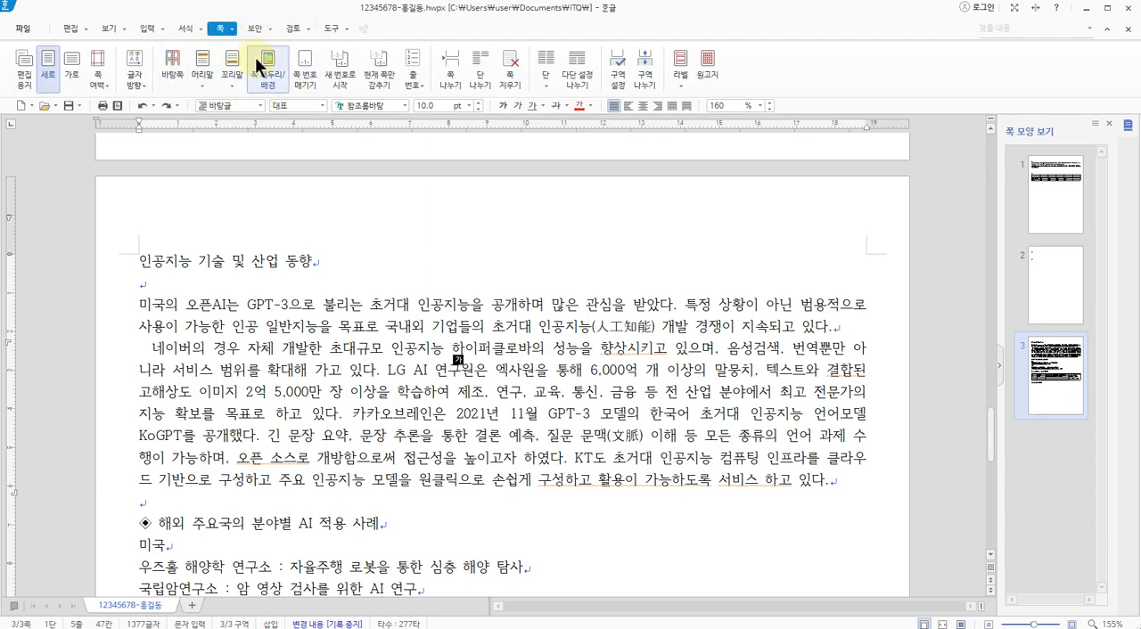
click(204, 65)
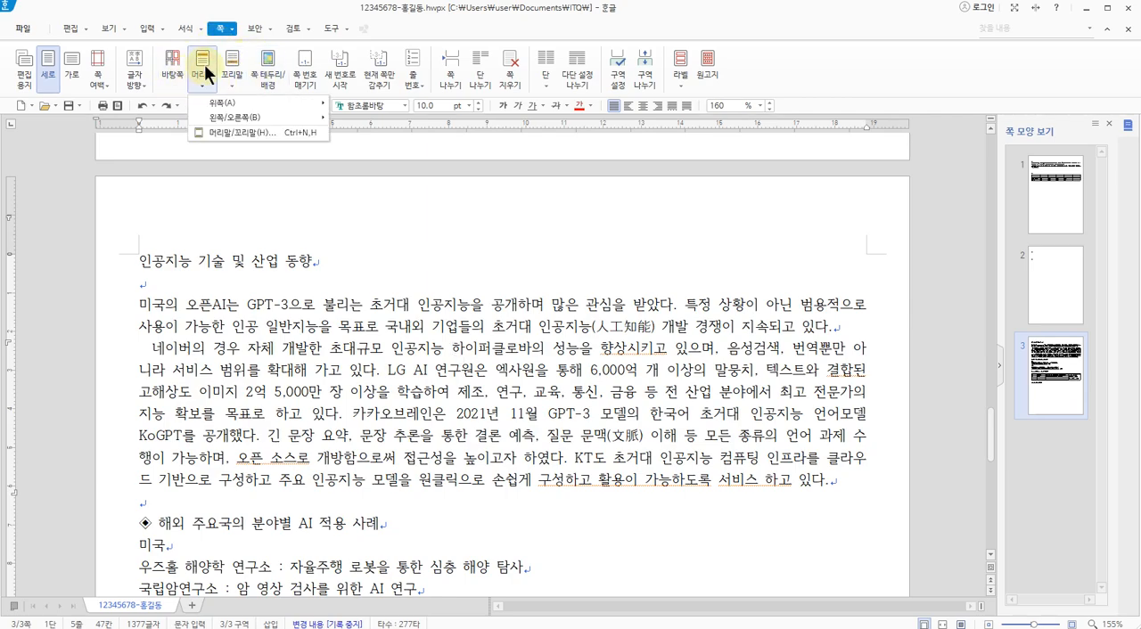
click(238, 131)
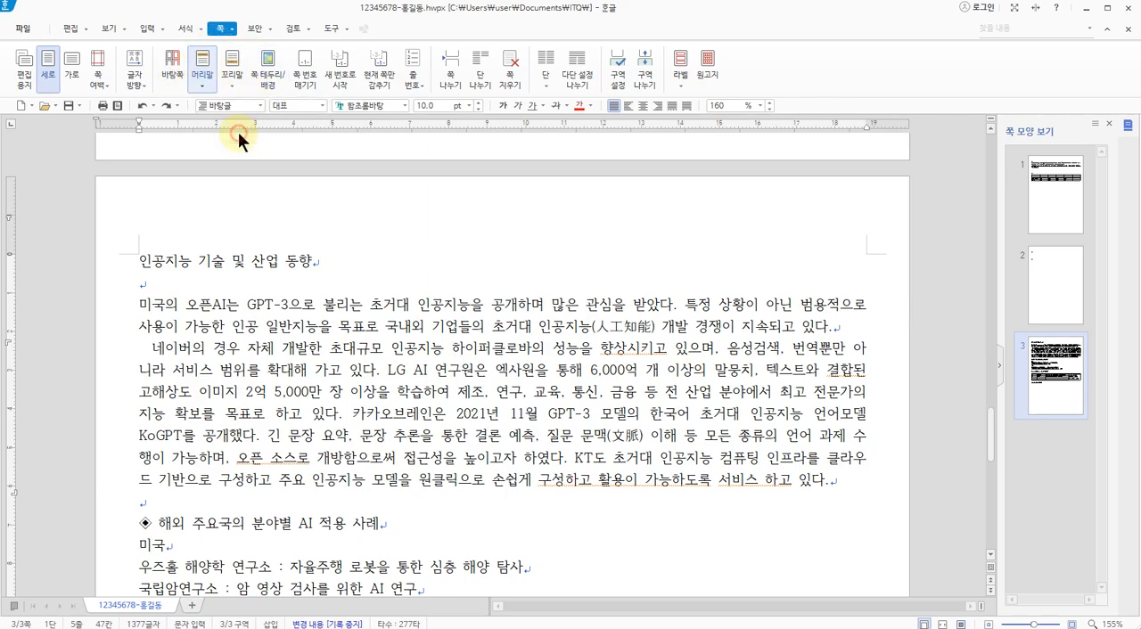
drag(489, 164, 423, 160)
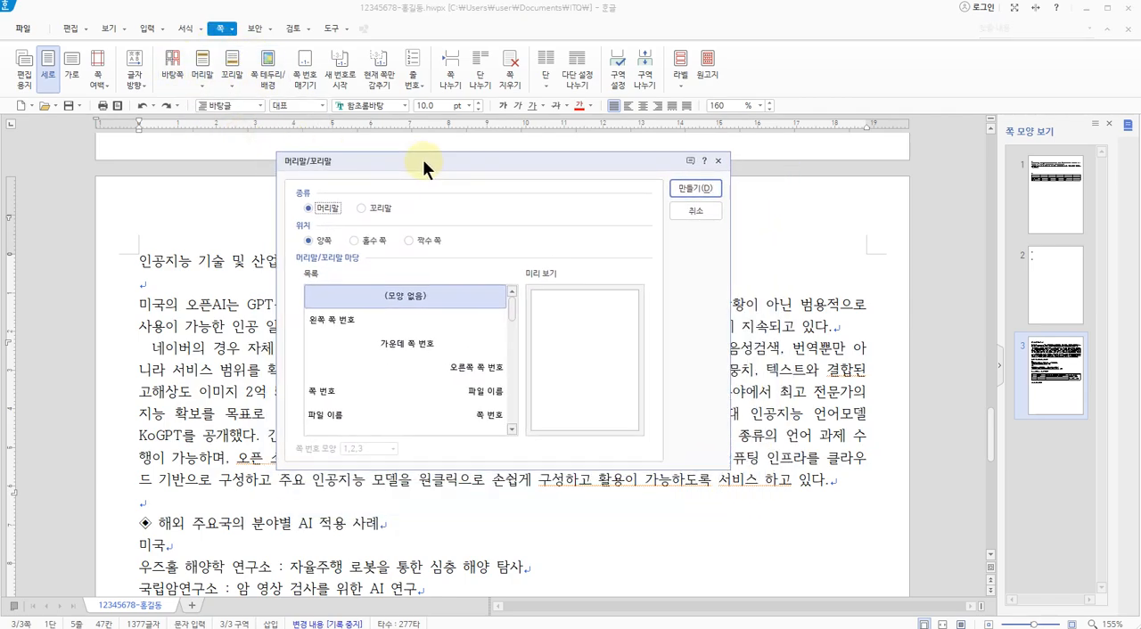
click(693, 210)
click(221, 29)
click(202, 83)
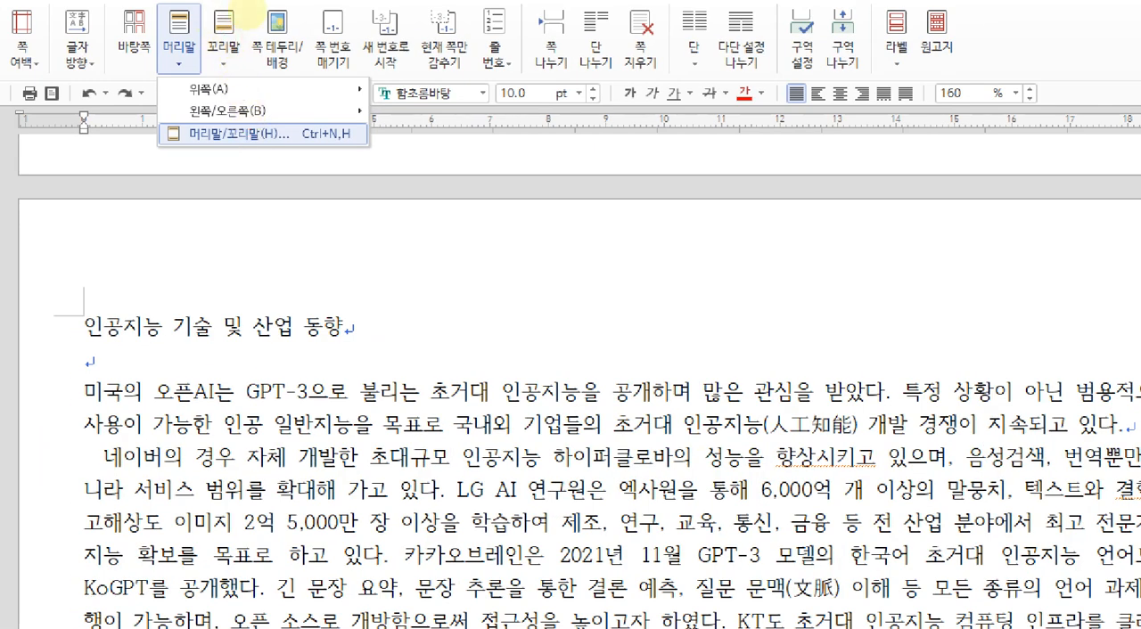
mouse_move(197, 64)
mouse_down()
mouse_move(173, 2)
mouse_move(189, 49)
mouse_up()
mouse_move(202, 158)
mouse_down()
mouse_move(250, 155)
mouse_move(298, 109)
mouse_move(214, 158)
mouse_move(359, 119)
mouse_up()
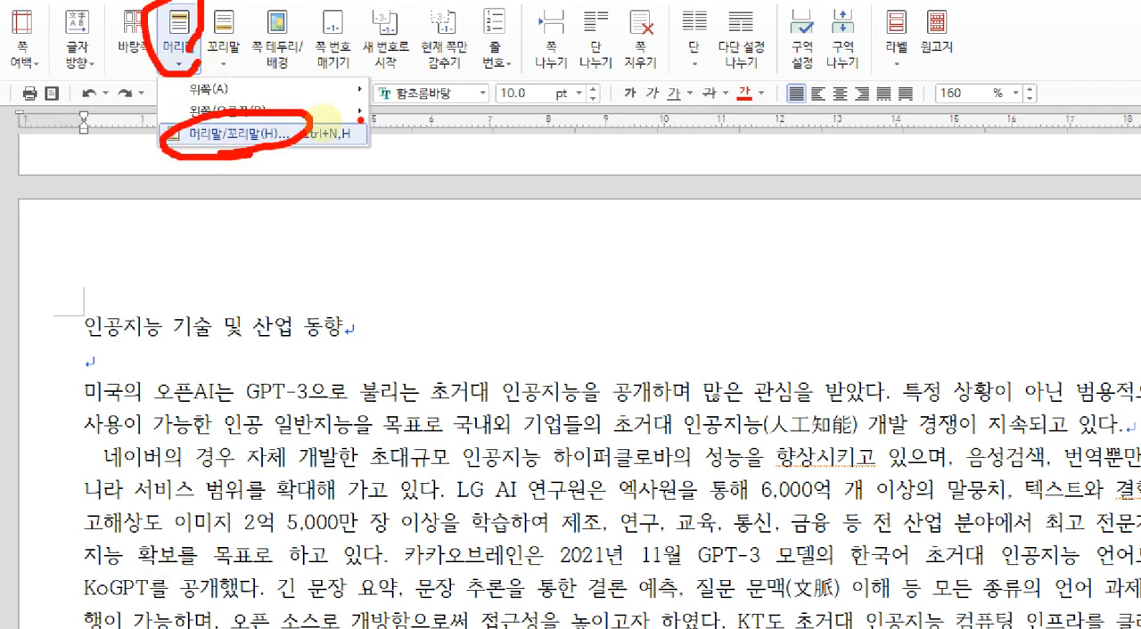
key(Escape)
Create a header on the third page for both odd and even pages (양쪽), with no preset layout (모양 없음)
click(512, 391)
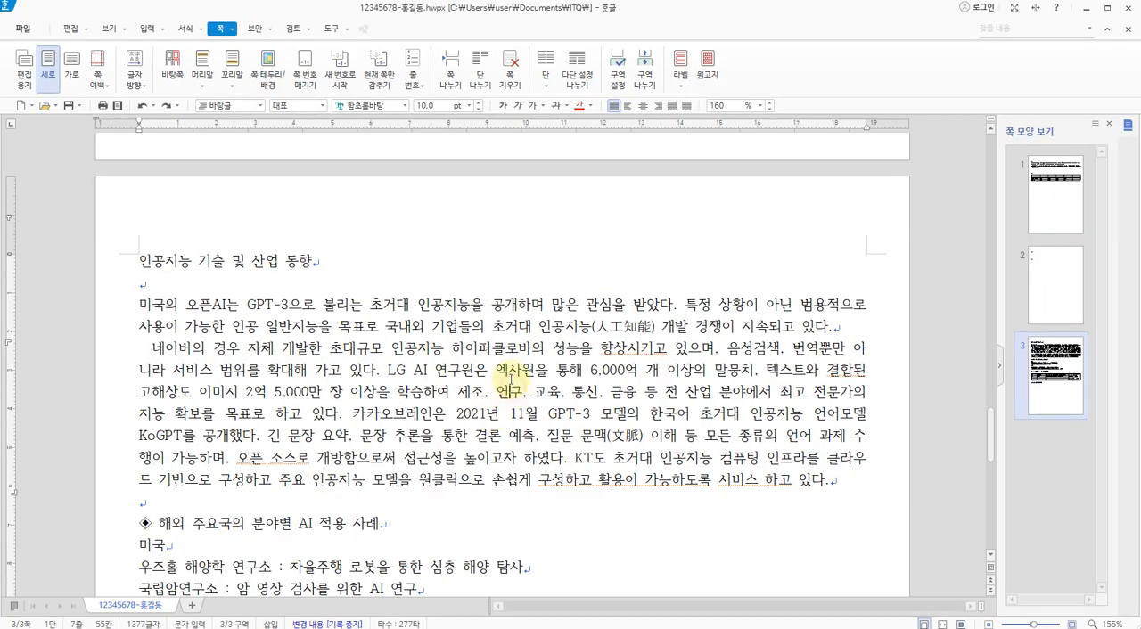
click(210, 90)
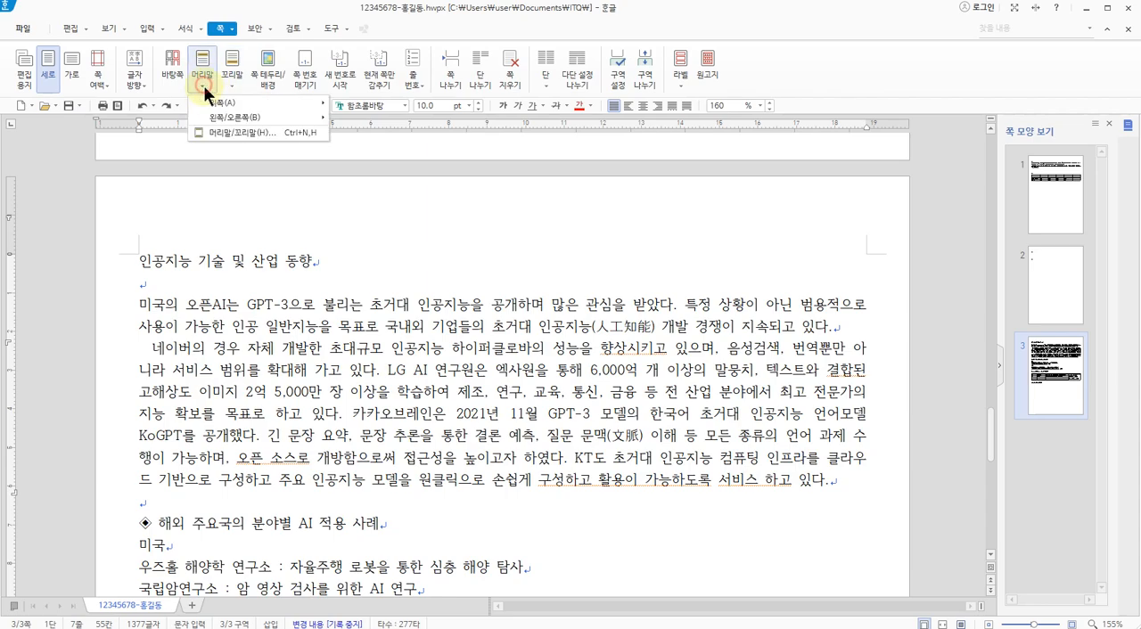
click(257, 127)
drag(556, 162, 531, 174)
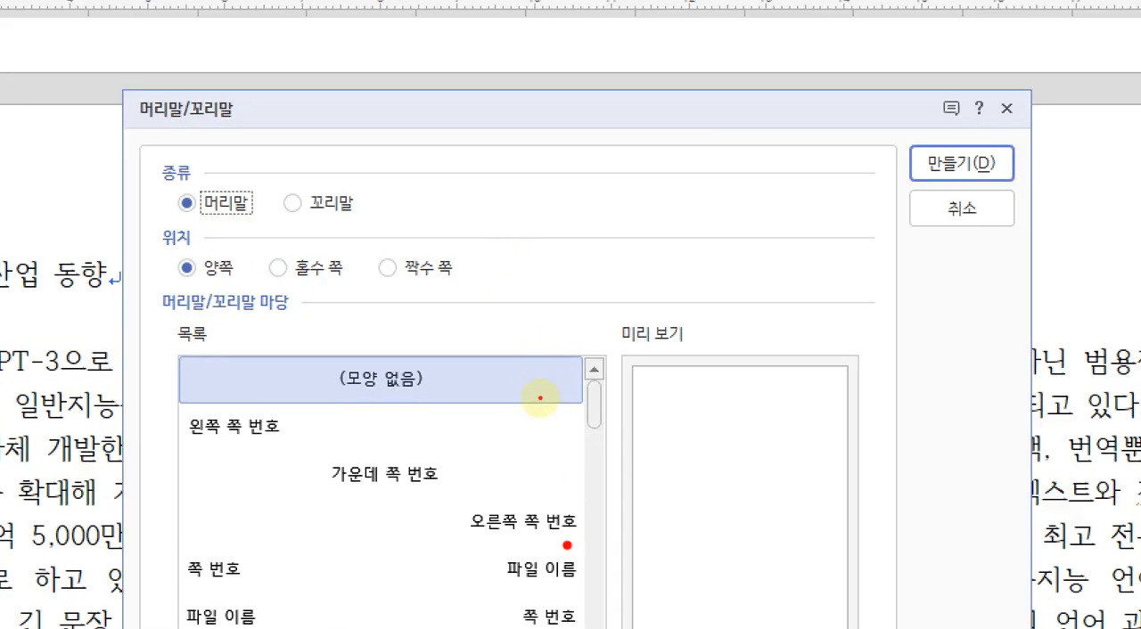
mouse_move(541, 395)
mouse_down()
mouse_move(361, 202)
mouse_move(570, 379)
mouse_up()
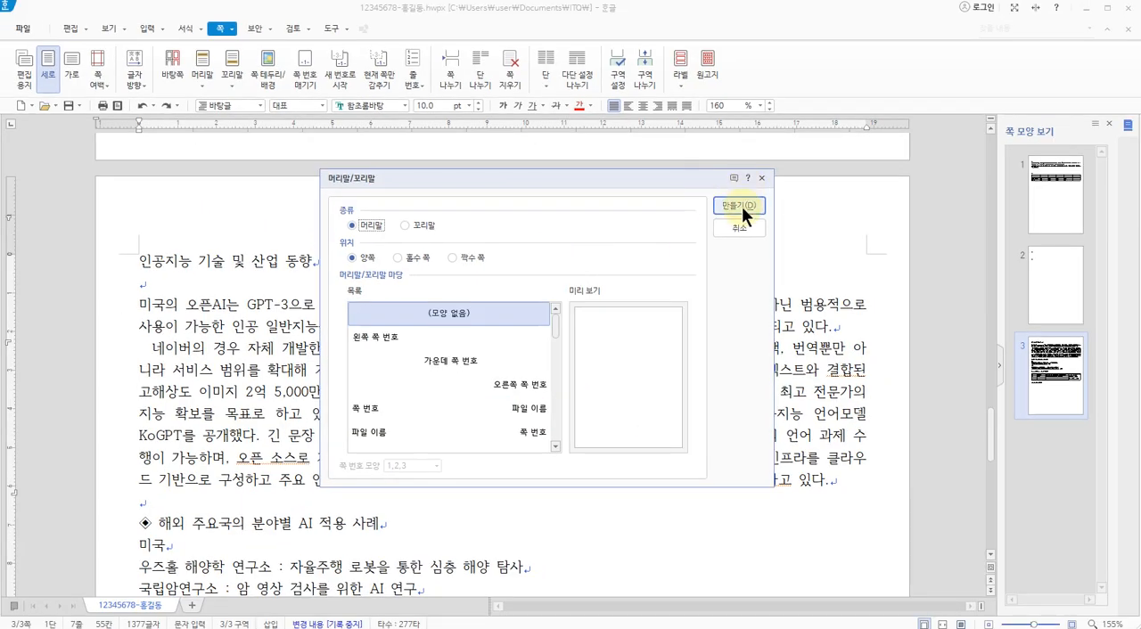
click(961, 163)
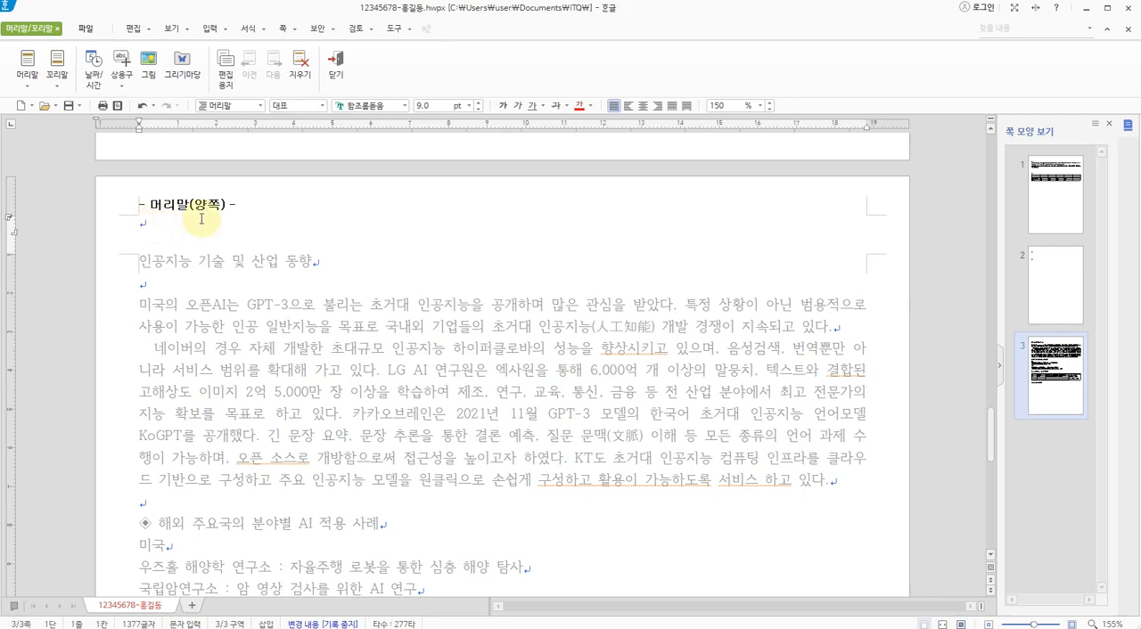
Check the header wording on the exam sheet and enter "인공지능 서비스" as the header text
key(alt+Tab)
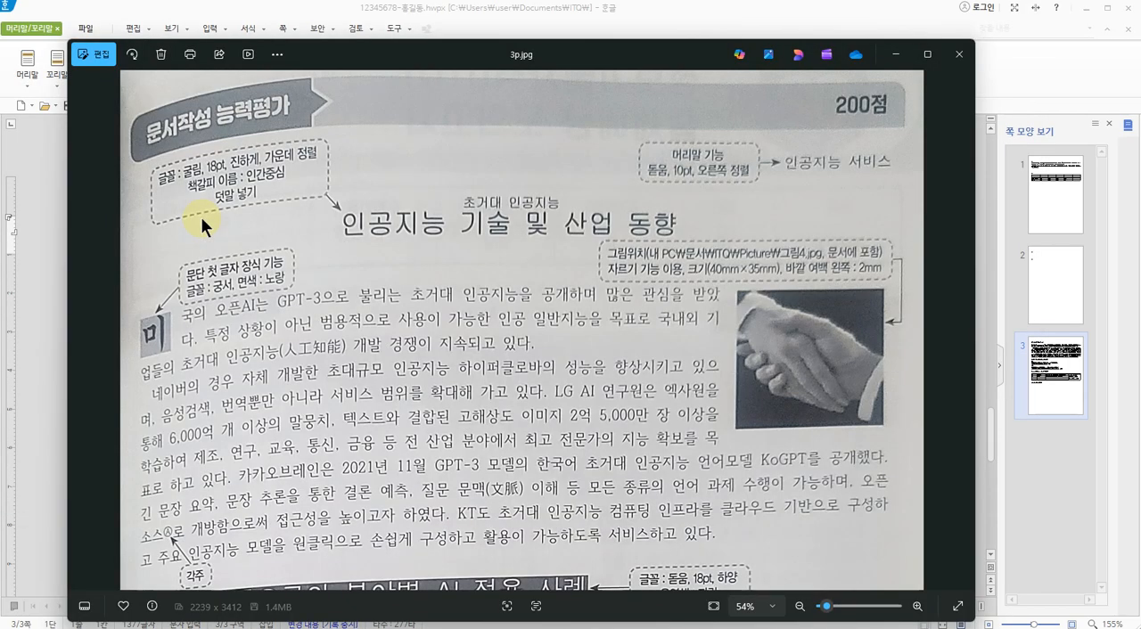
key(alt+Tab)
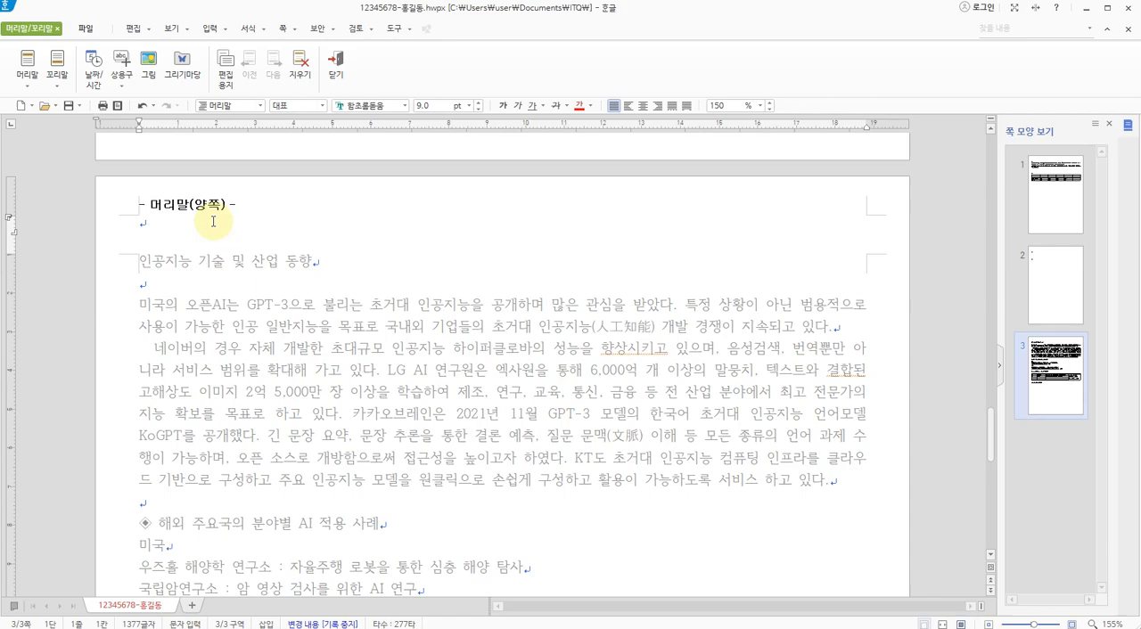
text(인공)
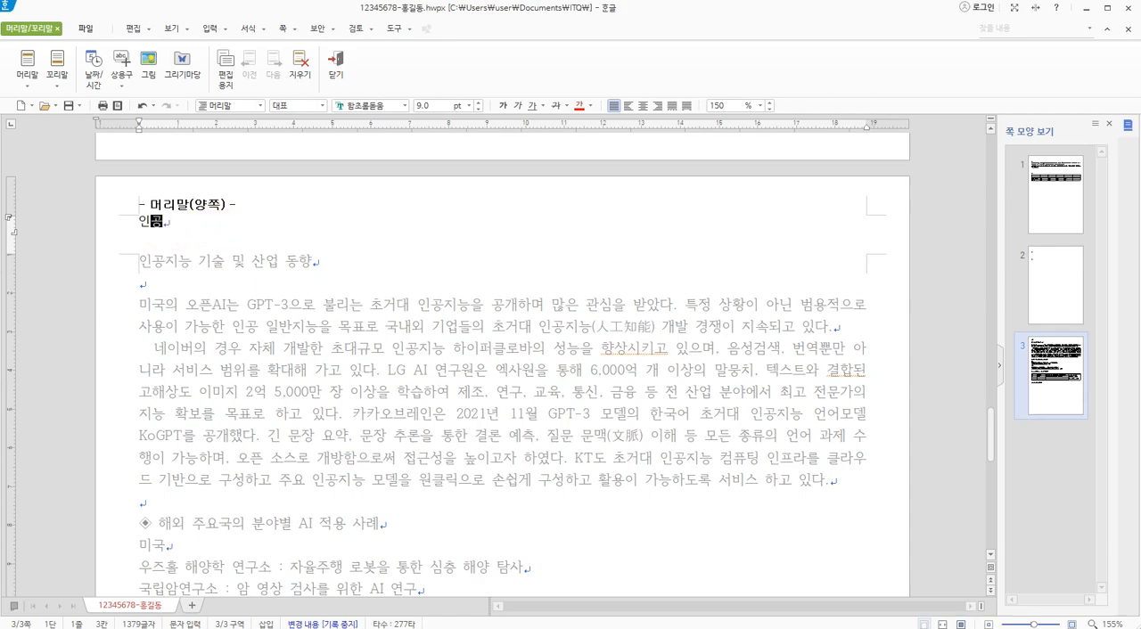
text(지능 서비스)
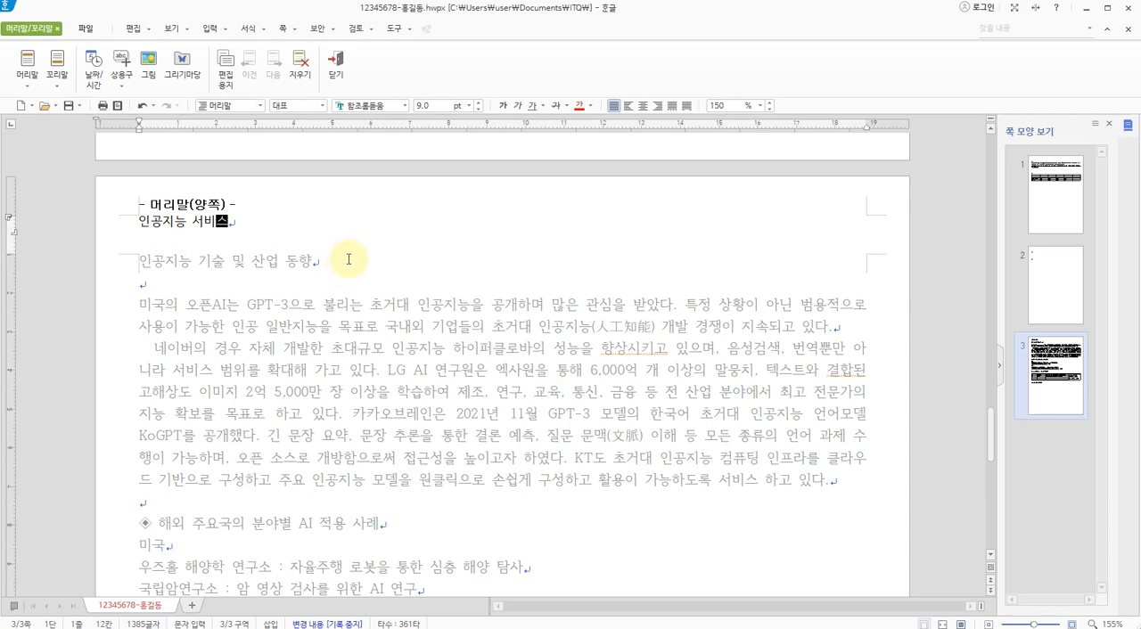
drag(458, 303, 508, 413)
drag(469, 361, 549, 357)
mouse_move(514, 335)
mouse_down()
mouse_move(524, 367)
mouse_move(608, 345)
mouse_up()
mouse_move(614, 401)
mouse_down()
mouse_move(641, 245)
mouse_move(679, 379)
mouse_up()
mouse_move(726, 349)
mouse_down()
mouse_move(807, 345)
mouse_move(784, 403)
mouse_up()
mouse_move(885, 238)
mouse_down()
mouse_move(863, 424)
mouse_move(942, 421)
mouse_up()
drag(894, 344, 975, 339)
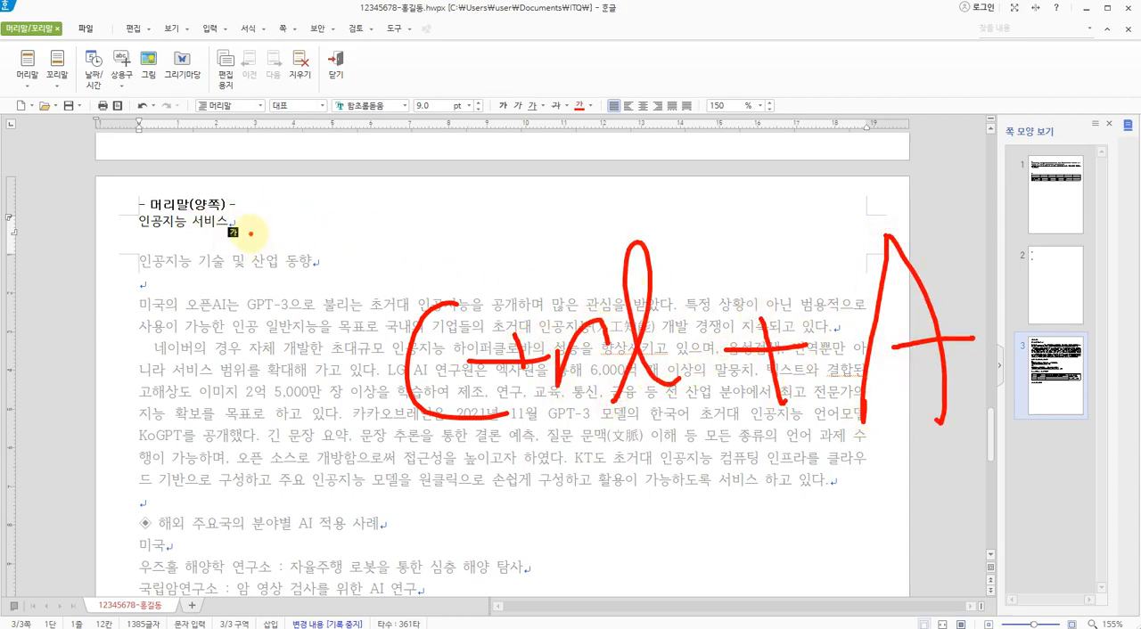
key(Escape)
Check the header callout on the exam sheet, format the header text in 돋움, 10 pt, right-aligned, and close header editing
key(ctrl+a)
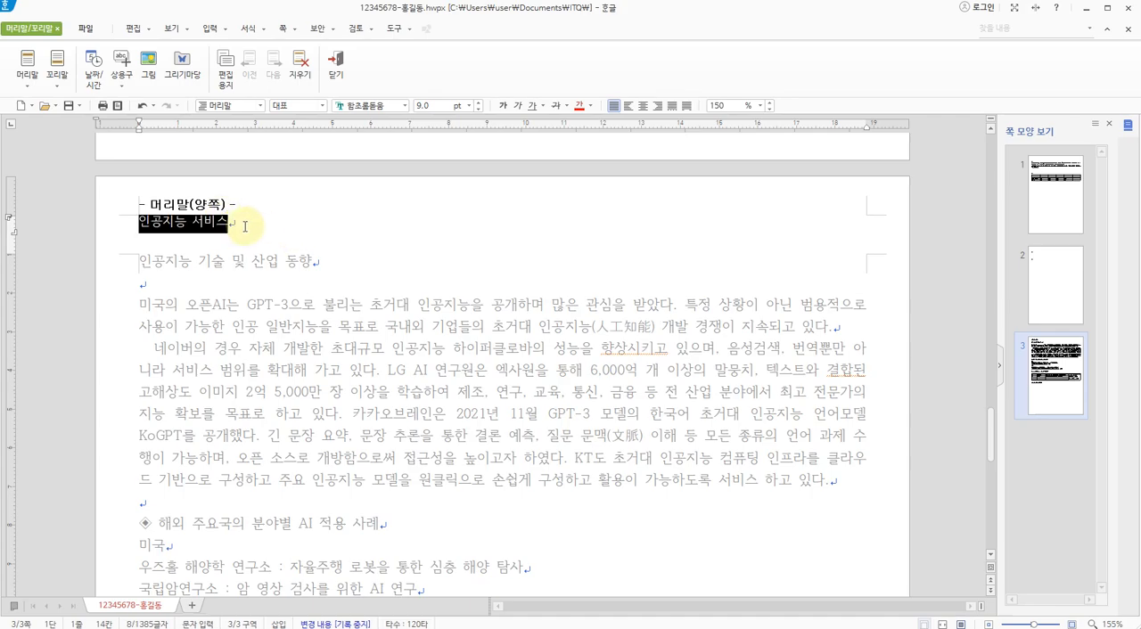
key(alt+Tab)
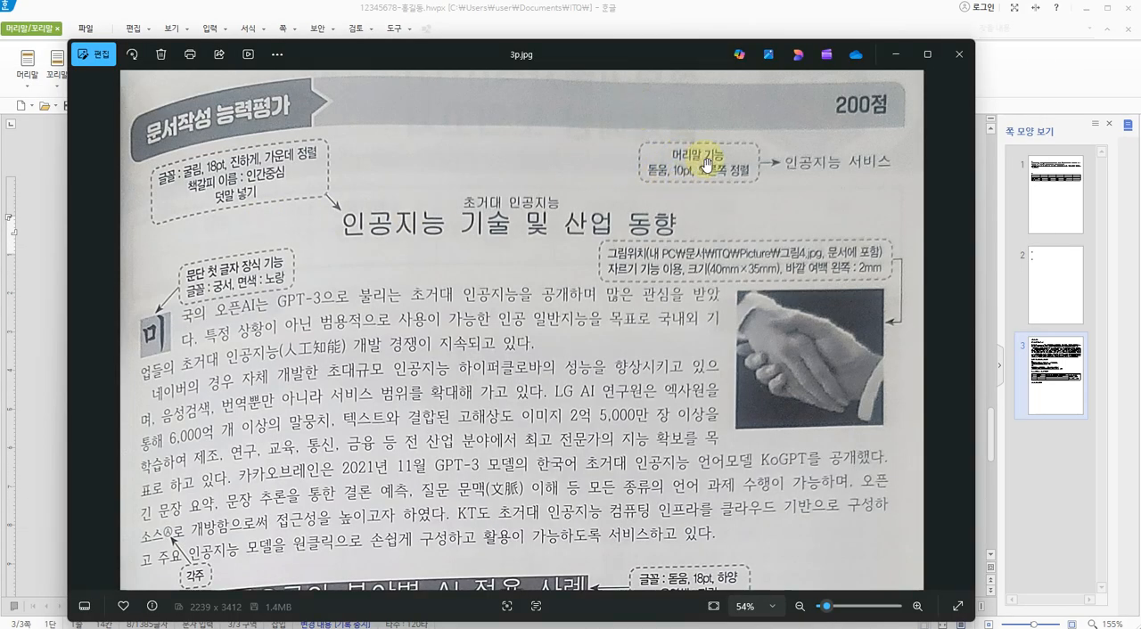
key(alt+Tab)
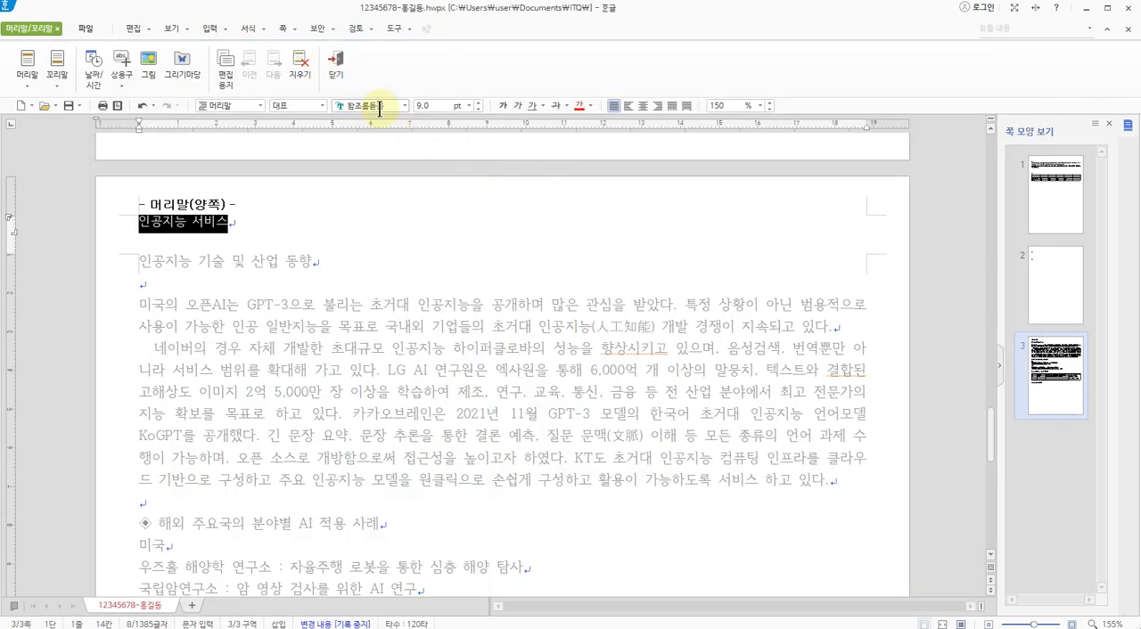
click(406, 105)
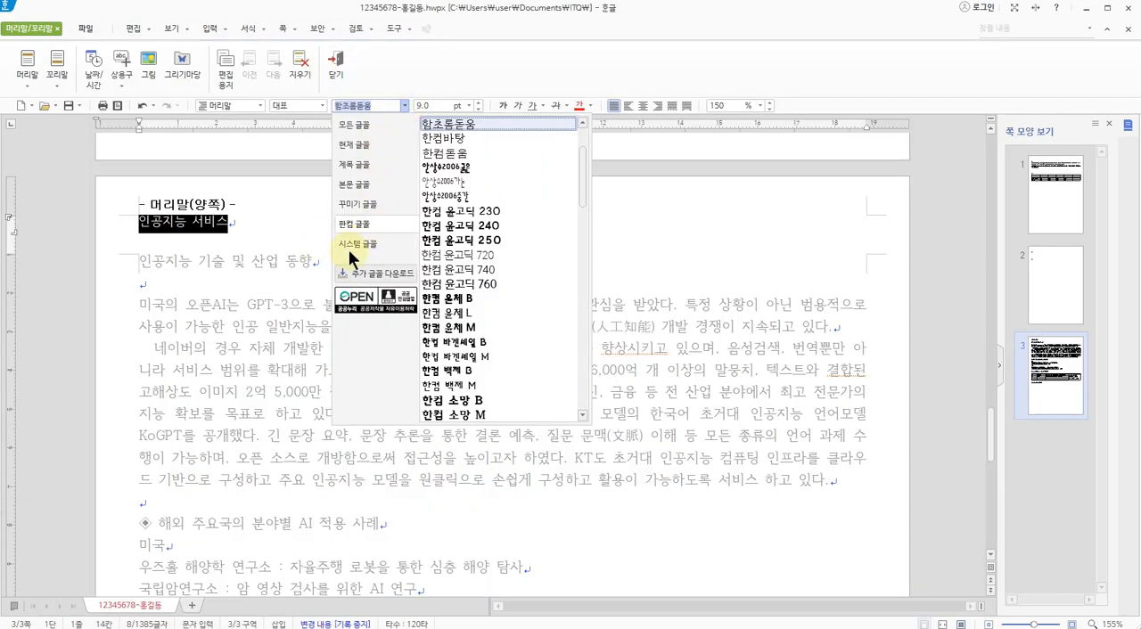
click(364, 244)
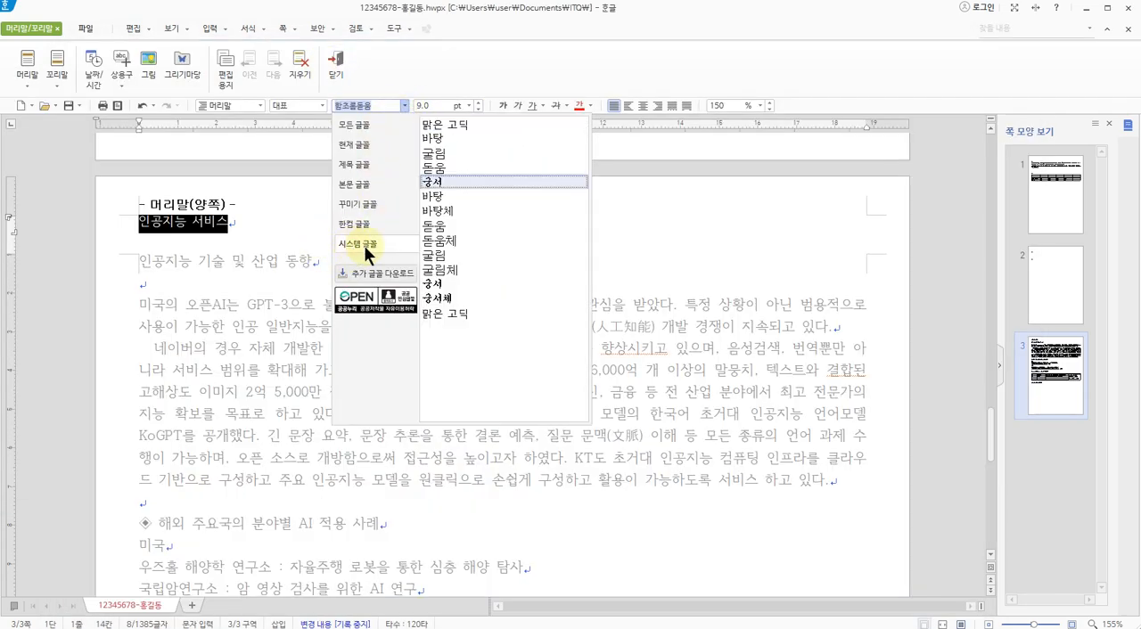
click(435, 168)
click(478, 102)
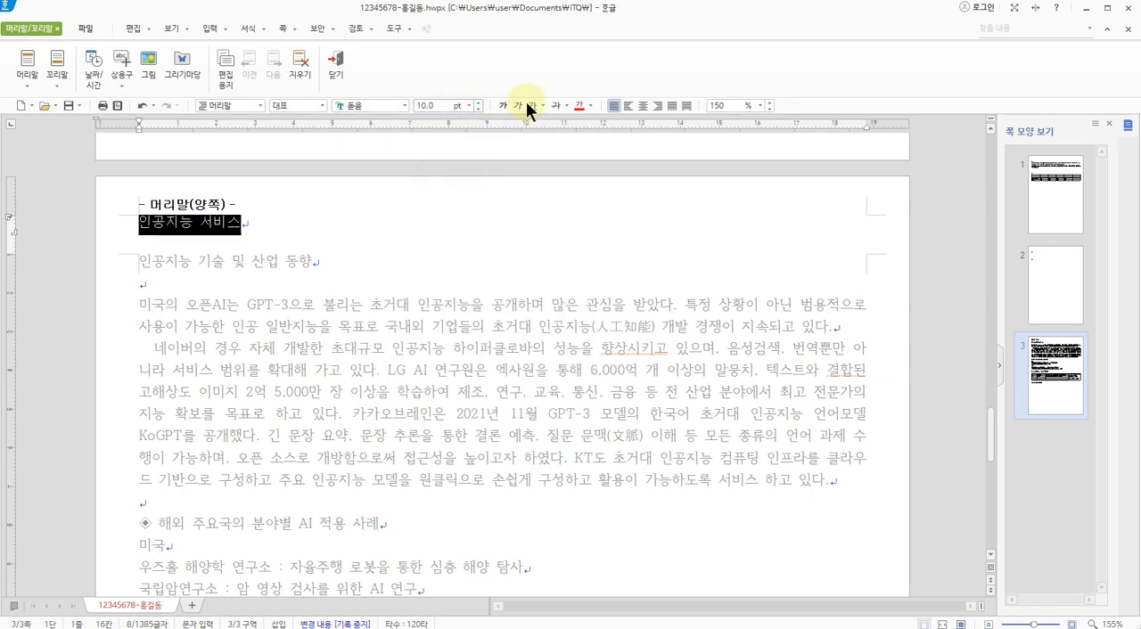
click(656, 105)
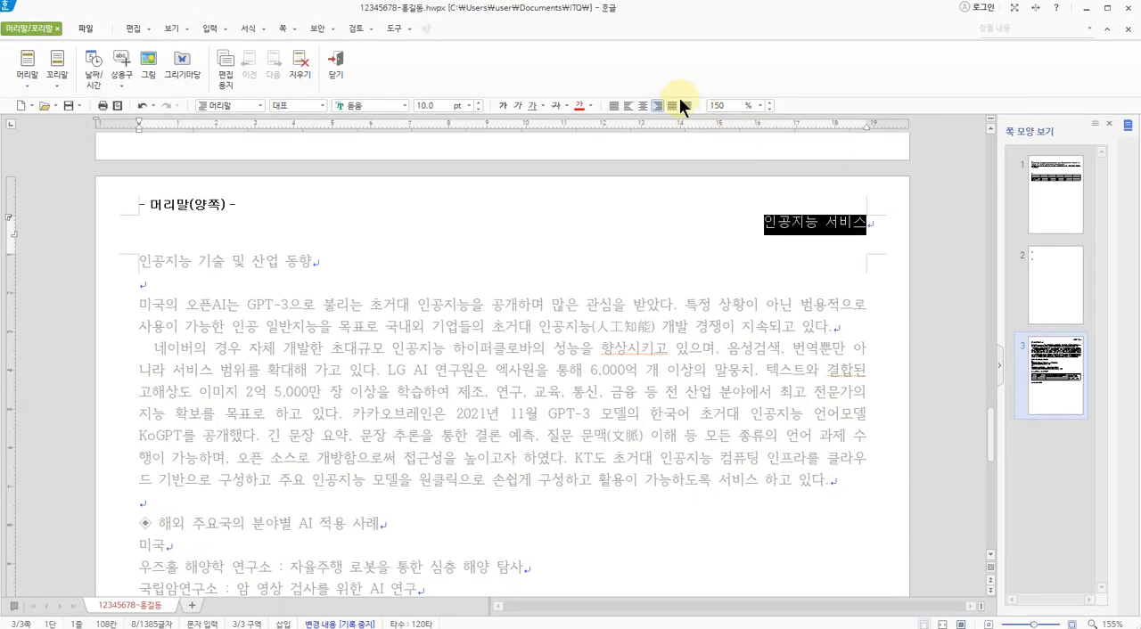
click(335, 63)
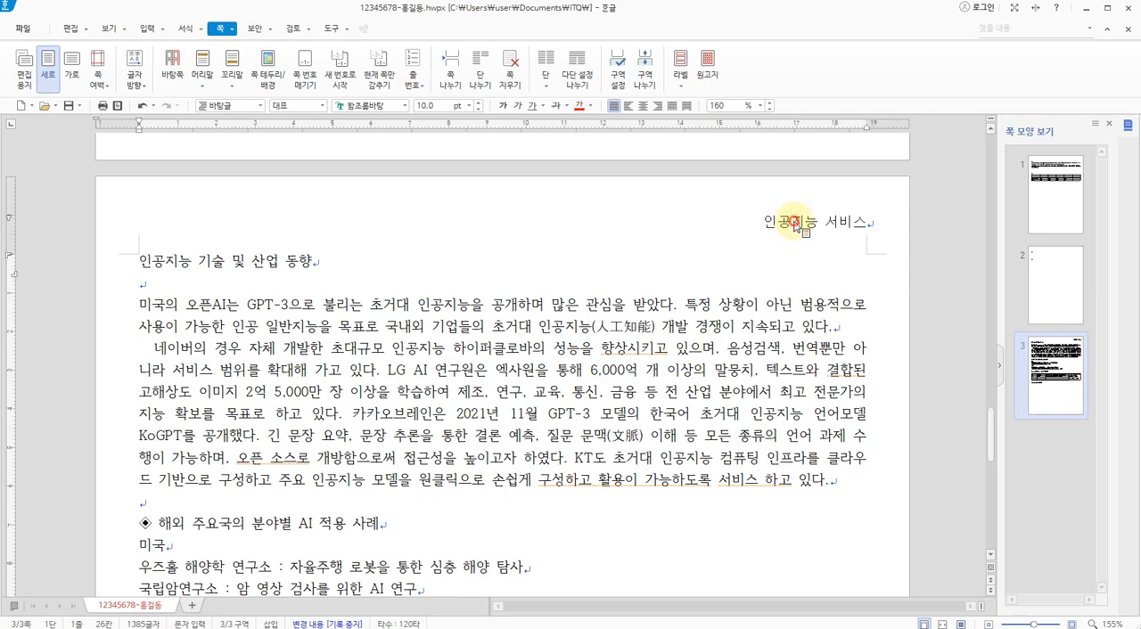
Reopen the header "인공지능 서비스" for editing, select its text, and return to the body text
double_click(796, 227)
drag(764, 223, 851, 217)
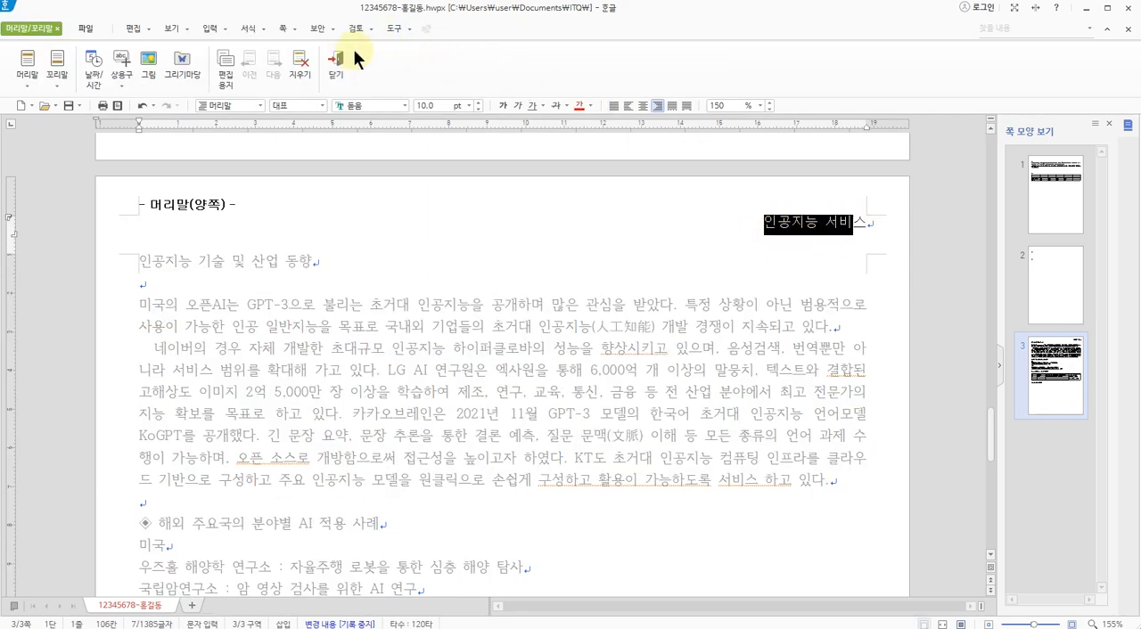
click(337, 71)
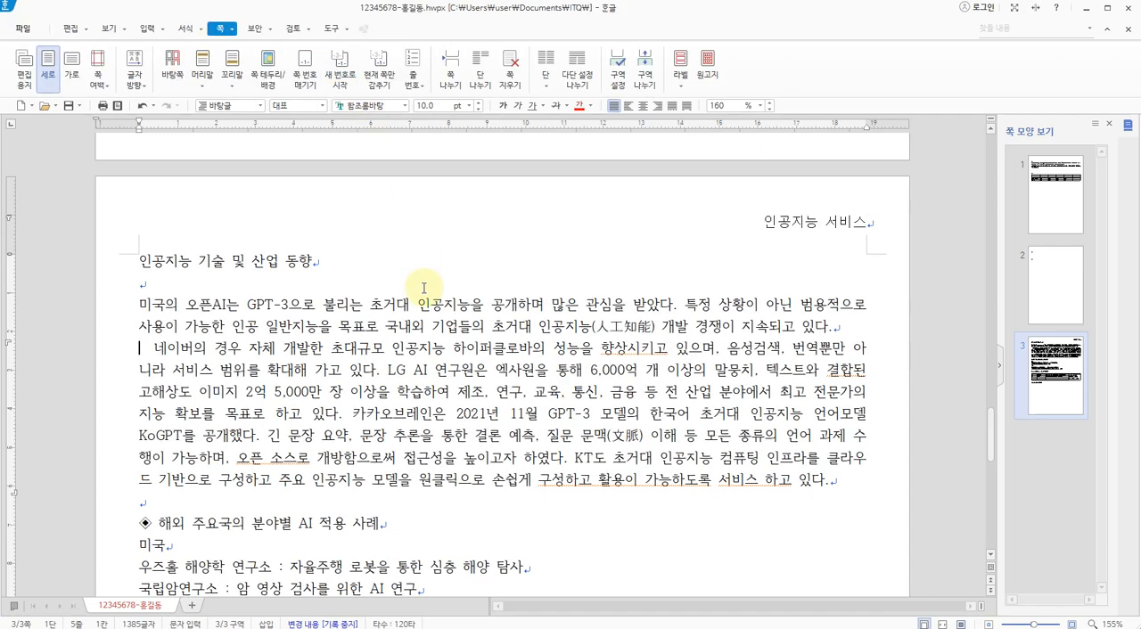
click(417, 354)
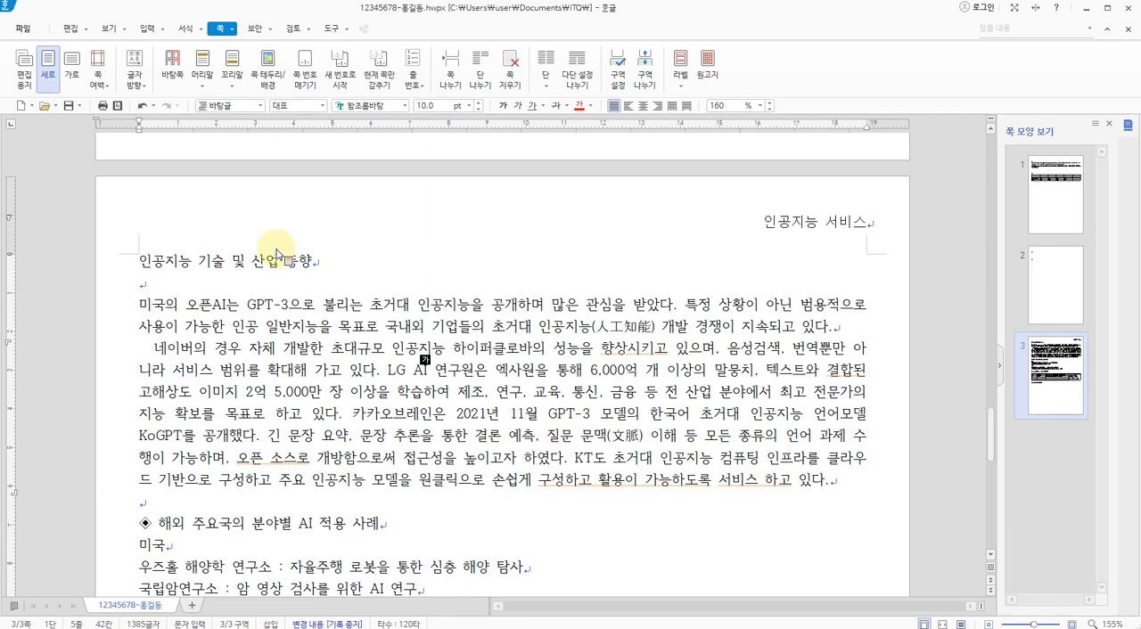
Check the title callout on the exam sheet and format the title "인공지능 기술 및 산업 동향" in 굴림, 18 pt, bold and centered
key(alt+Tab)
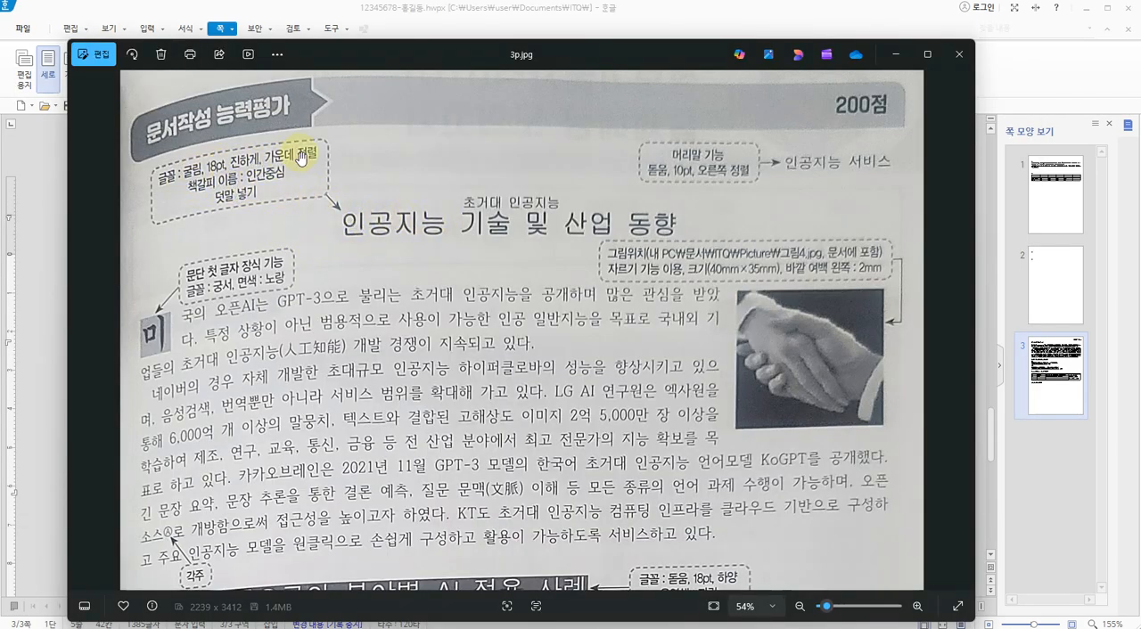
key(alt+Tab)
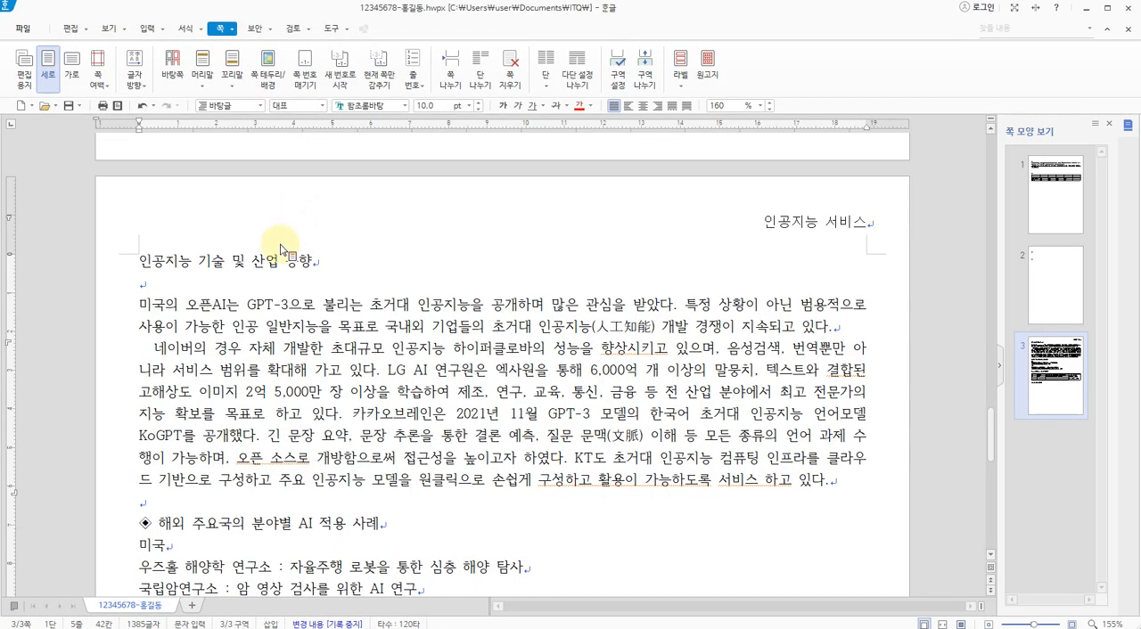
drag(140, 260, 310, 254)
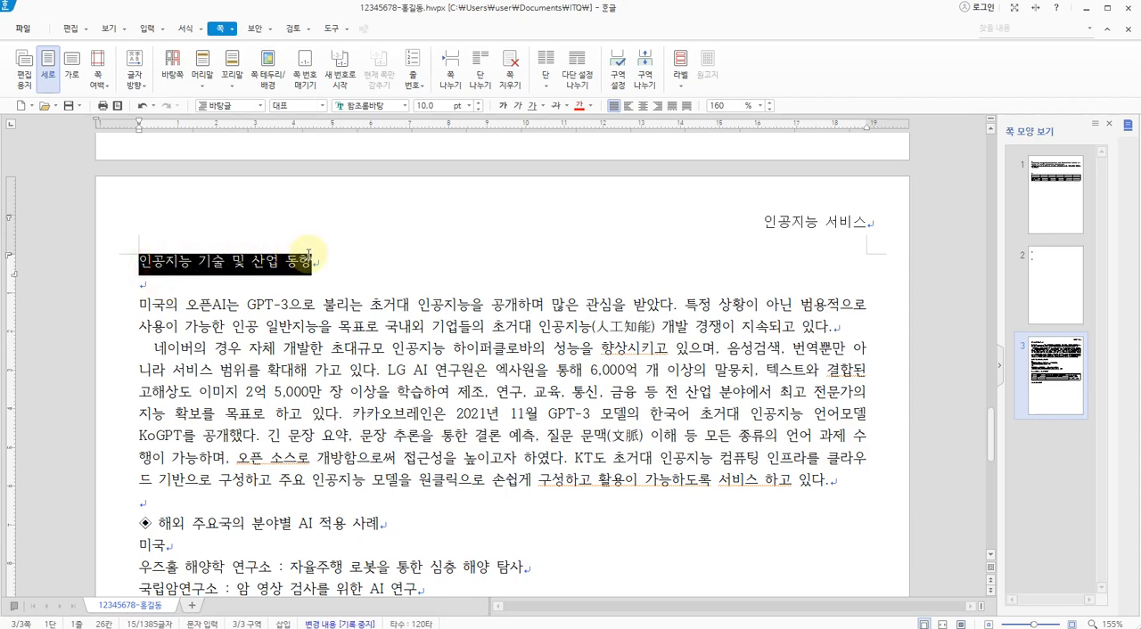
click(407, 106)
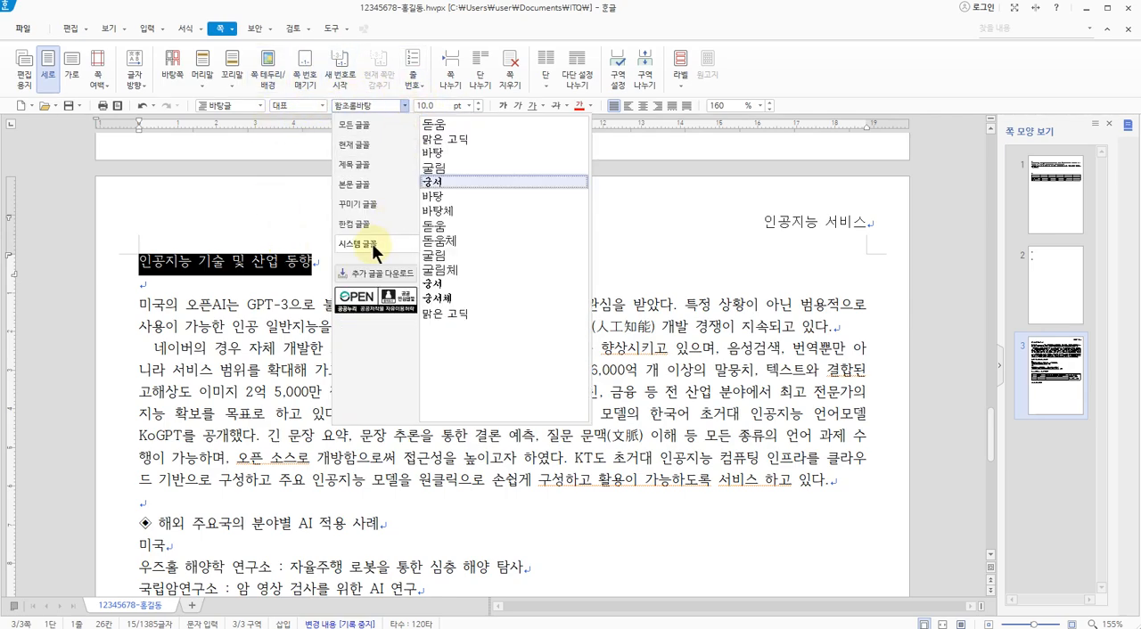
click(437, 168)
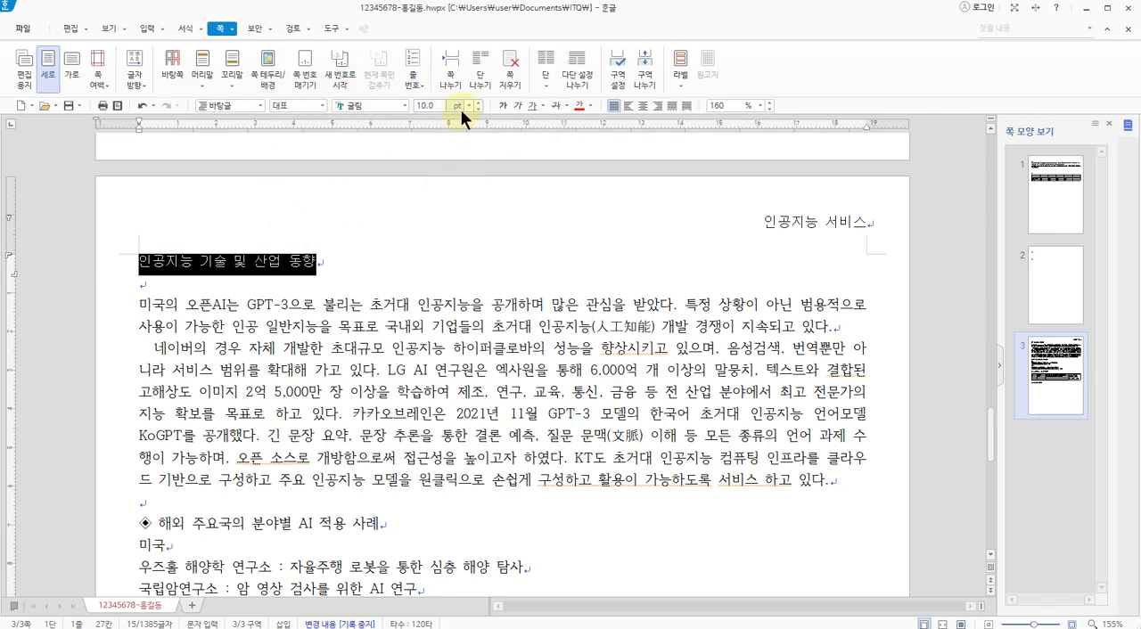
click(467, 105)
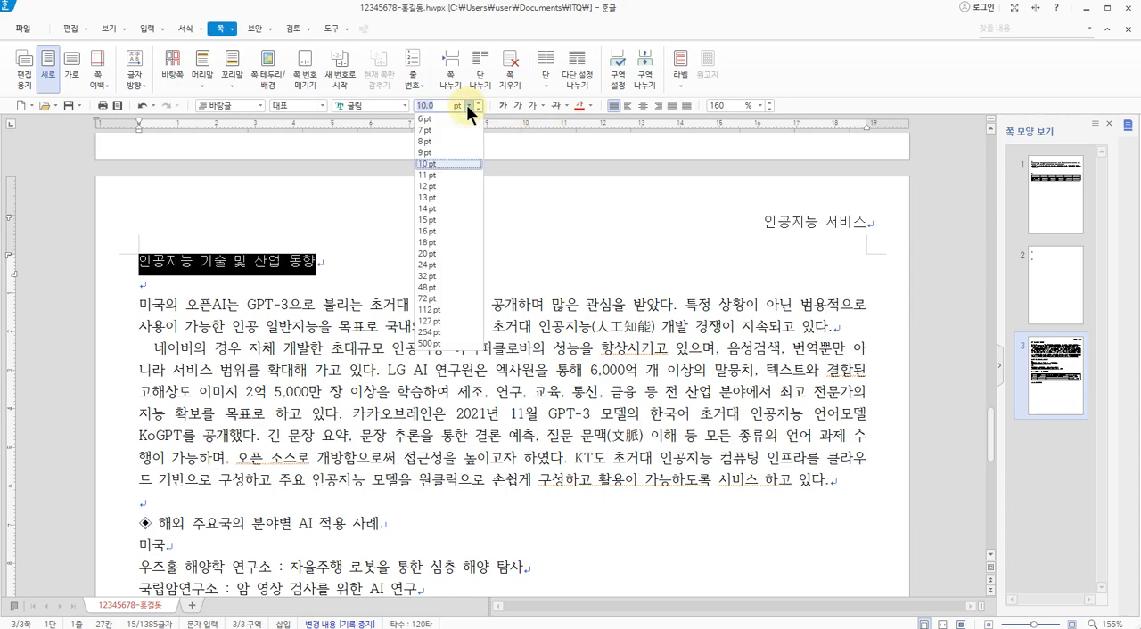
click(429, 240)
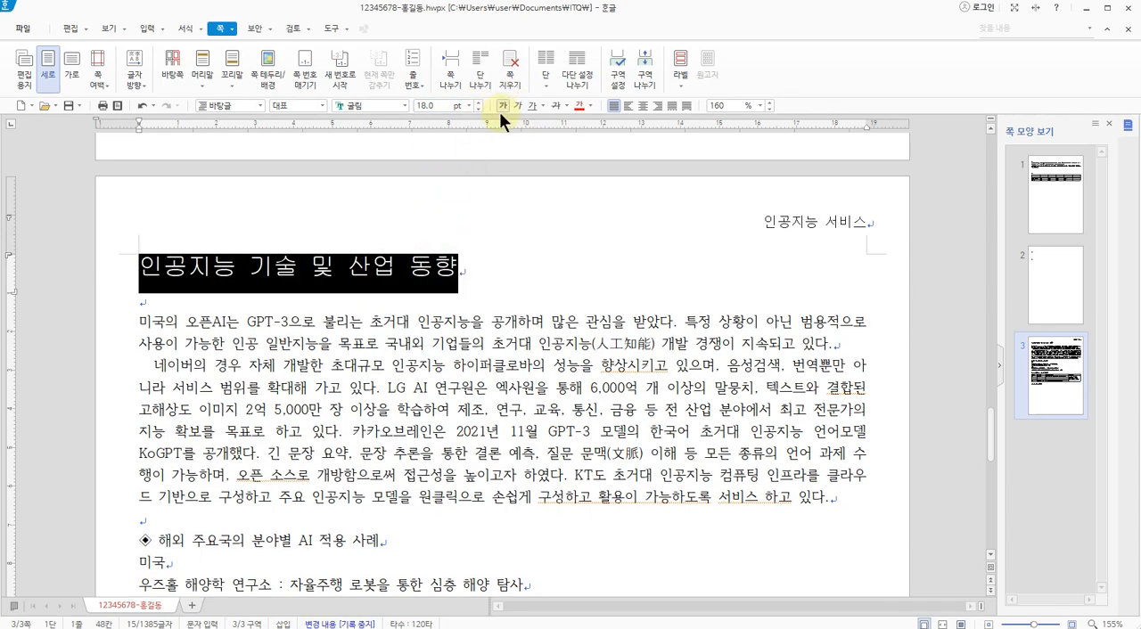
click(503, 104)
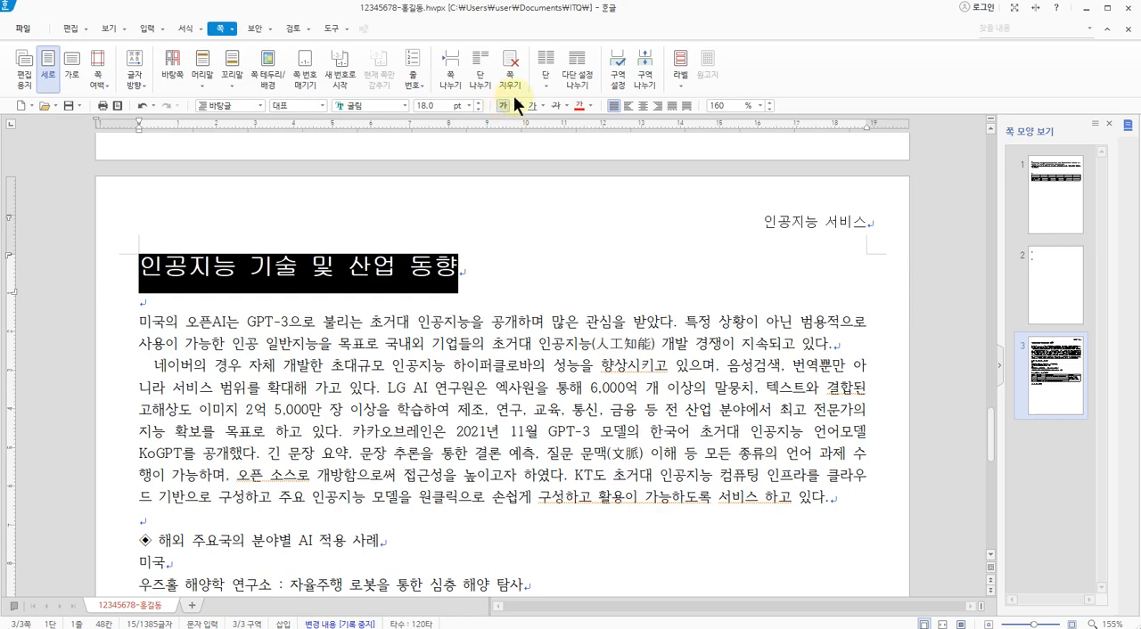
click(643, 105)
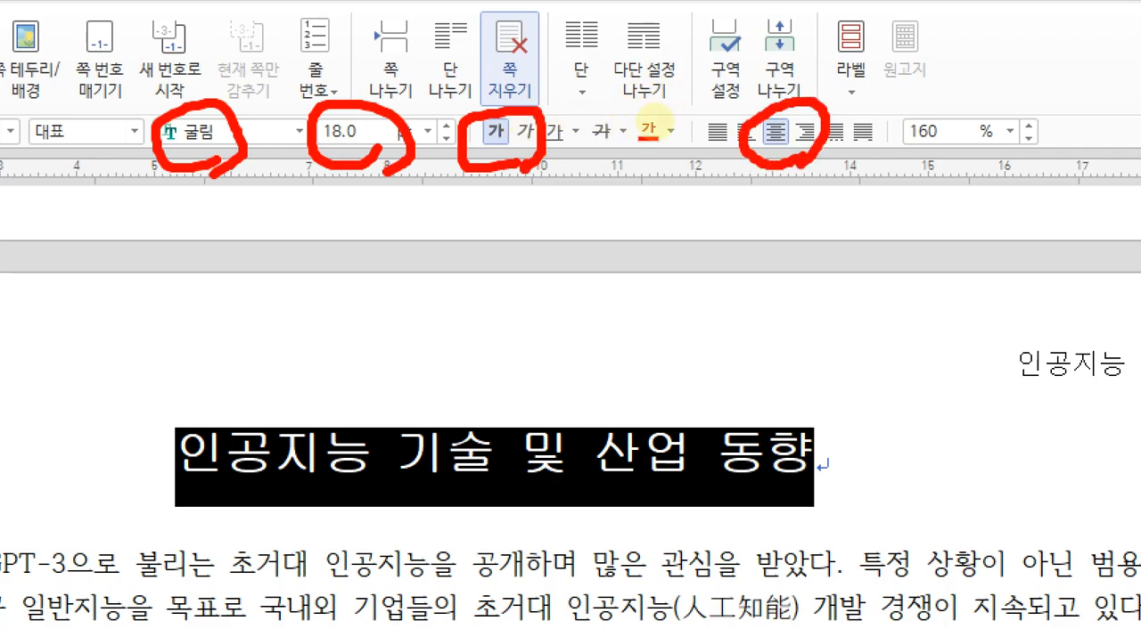
key(Escape)
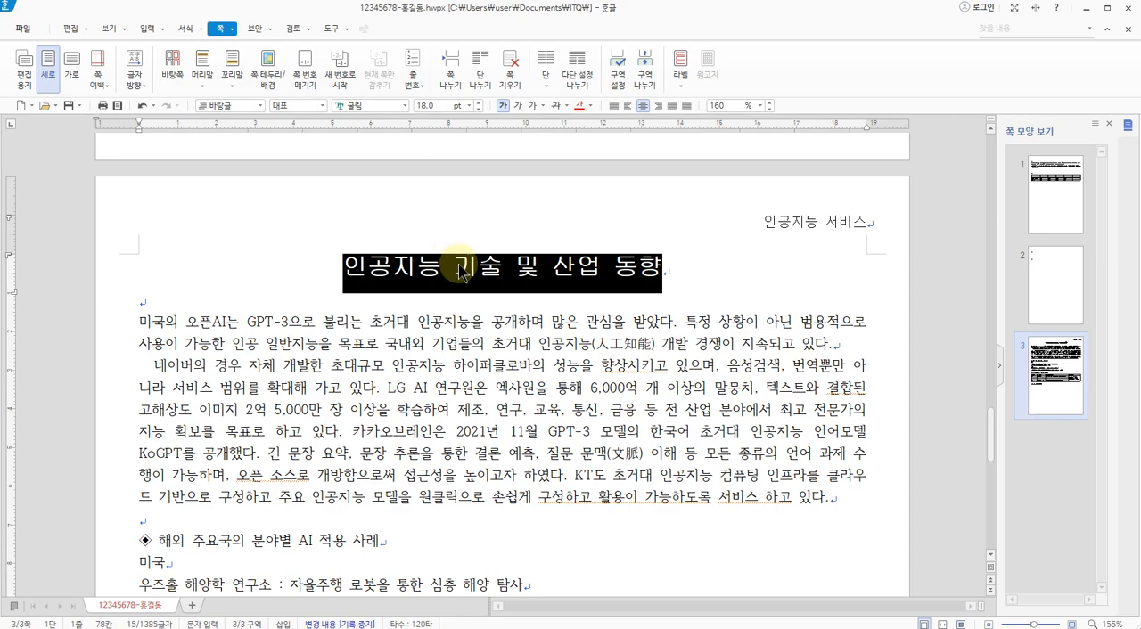
Check the 덧말 wording on the exam sheet and add "초거대 인공지능" as 덧말 above the title
key(alt+Tab)
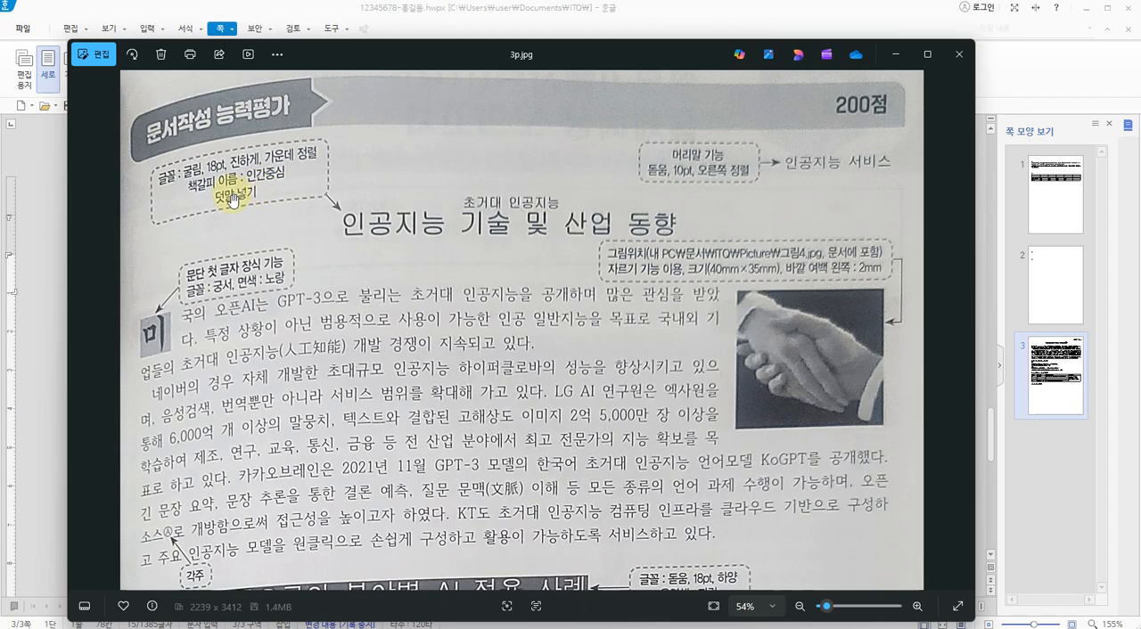
key(alt+Tab)
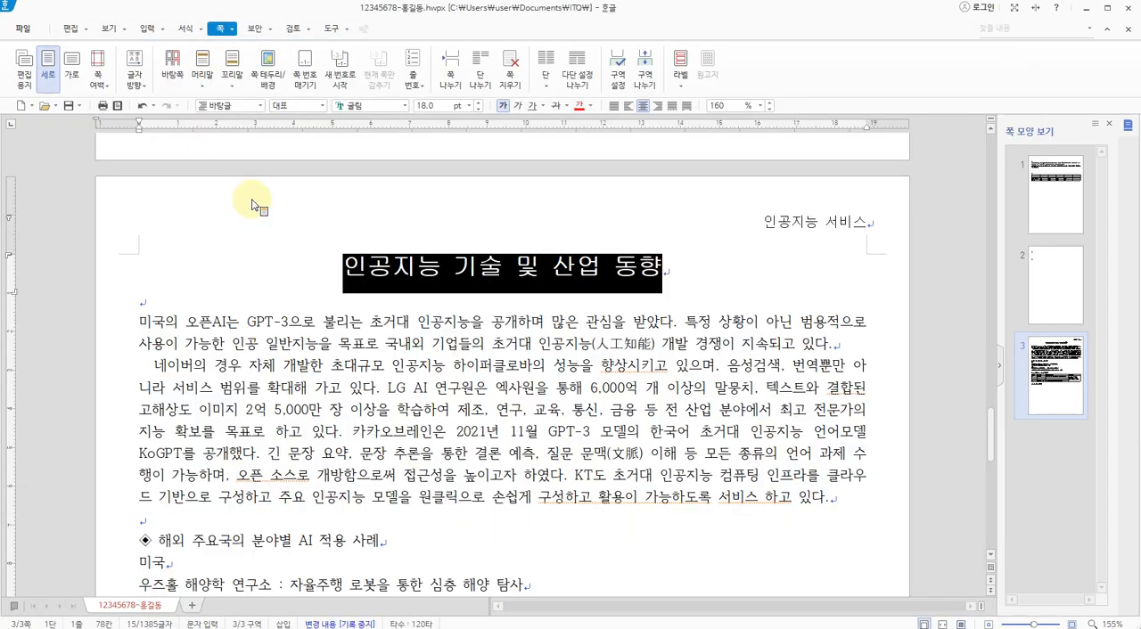
key(alt+Tab)
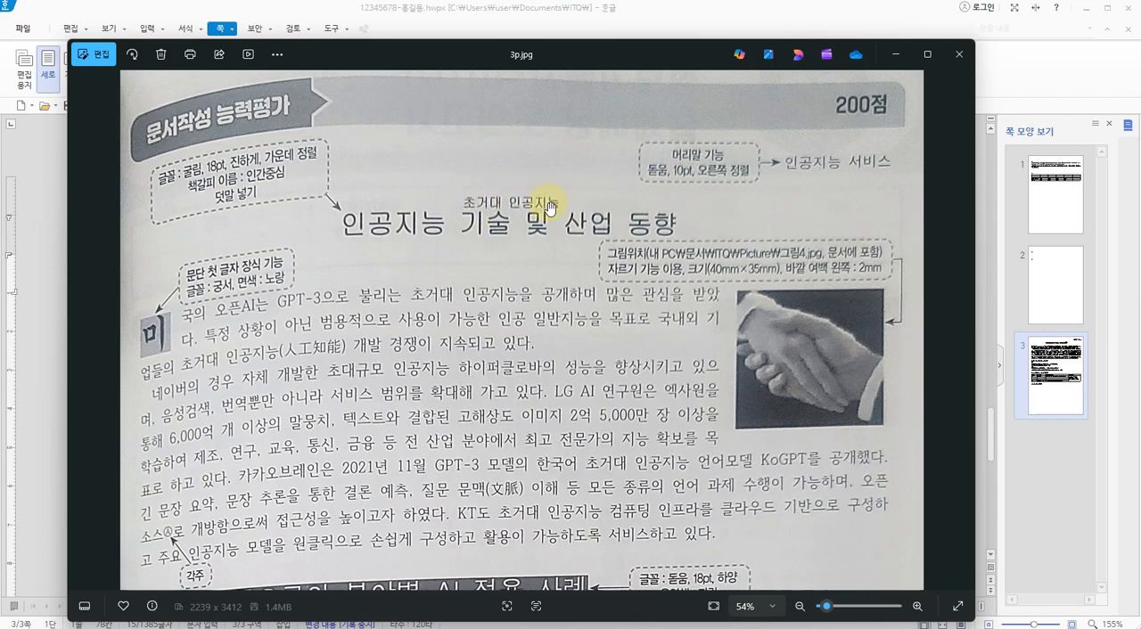
key(alt+Tab)
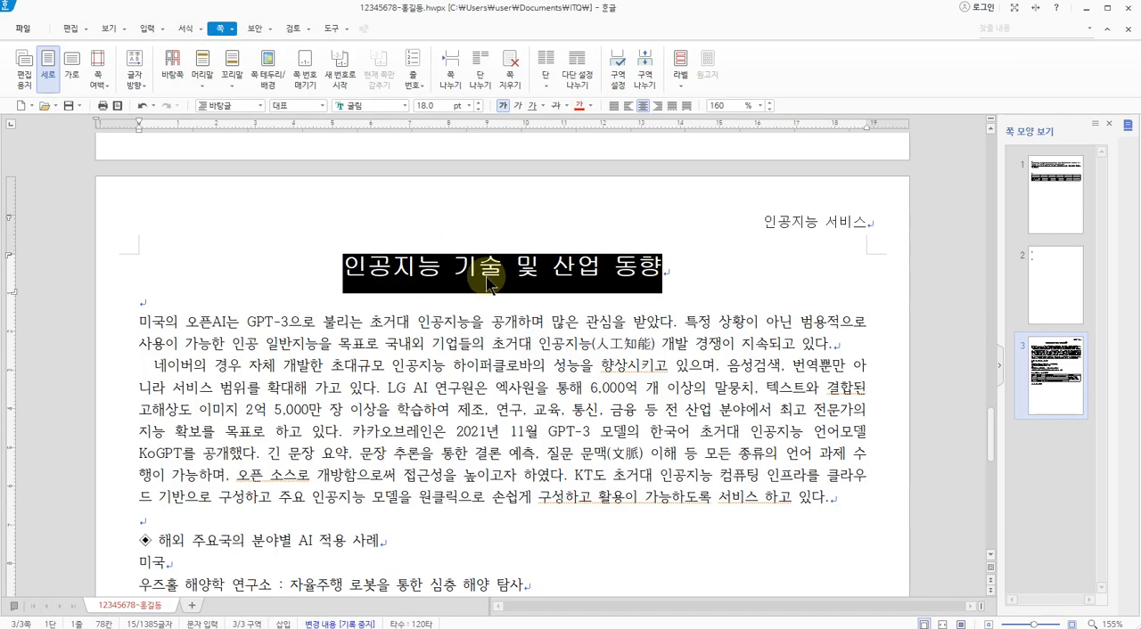
click(145, 28)
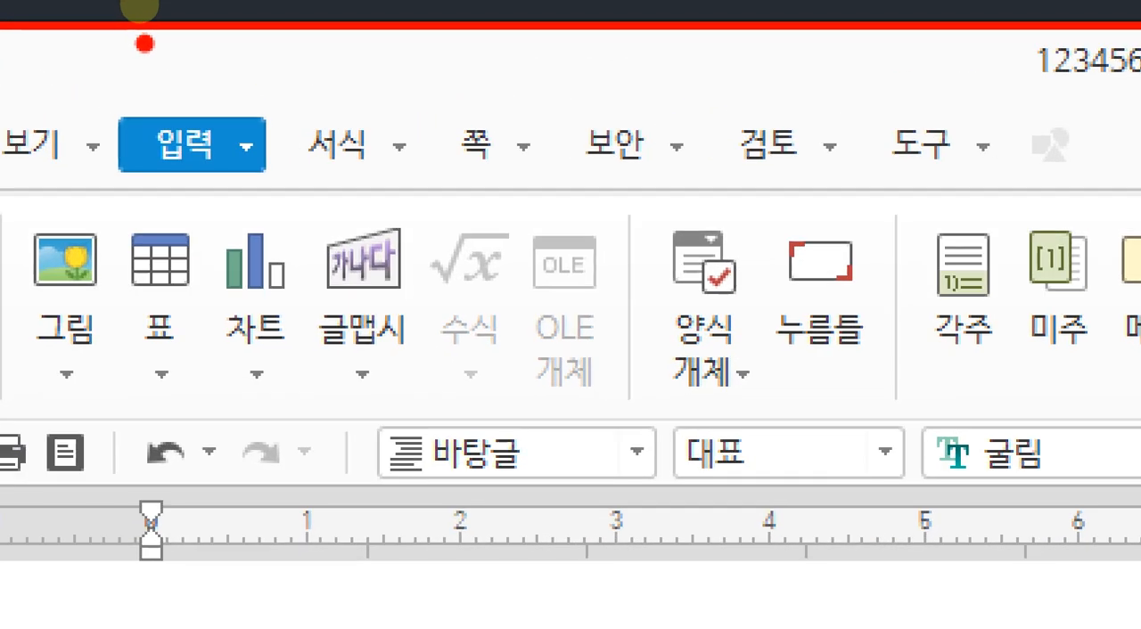
mouse_move(274, 151)
mouse_down()
mouse_move(203, 142)
mouse_move(308, 178)
mouse_move(263, 192)
mouse_move(234, 151)
mouse_up()
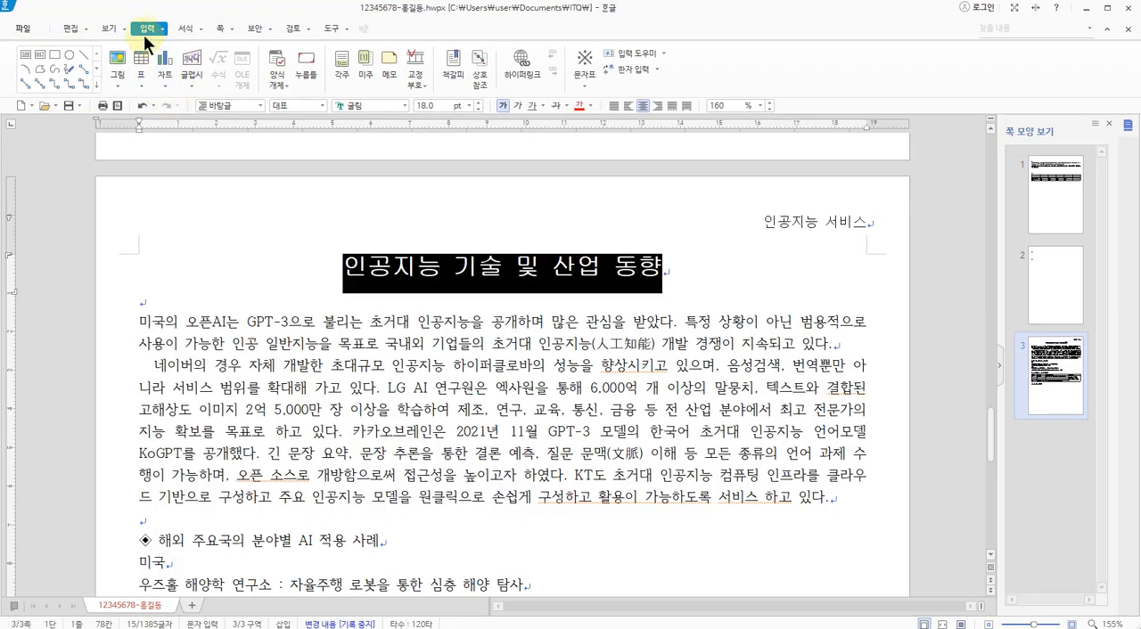
click(163, 27)
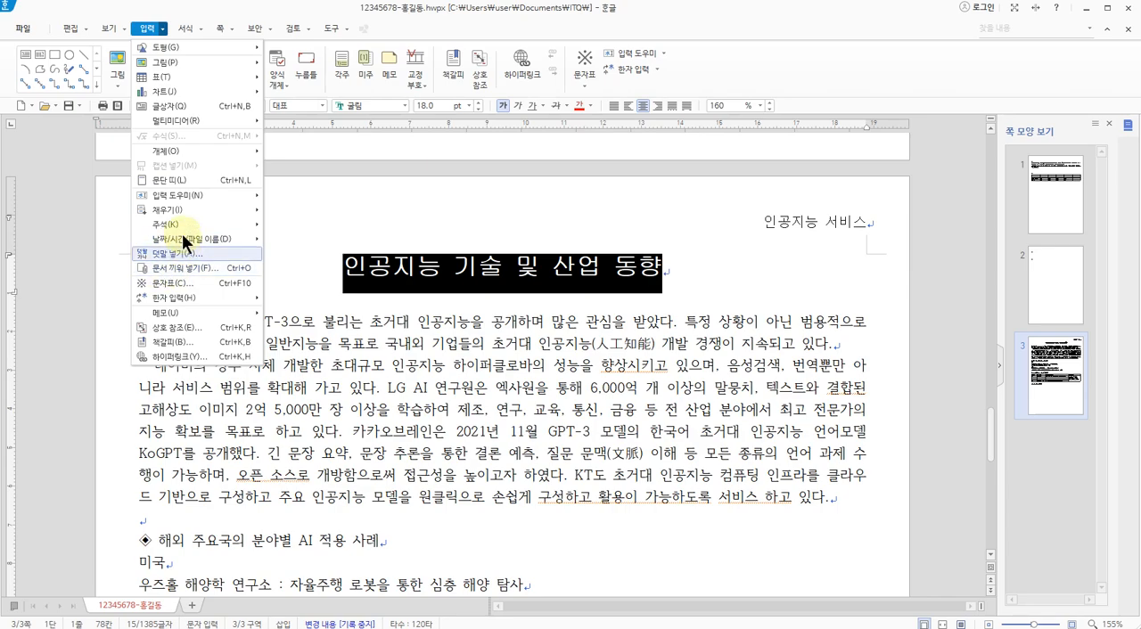
click(165, 253)
drag(504, 239, 568, 199)
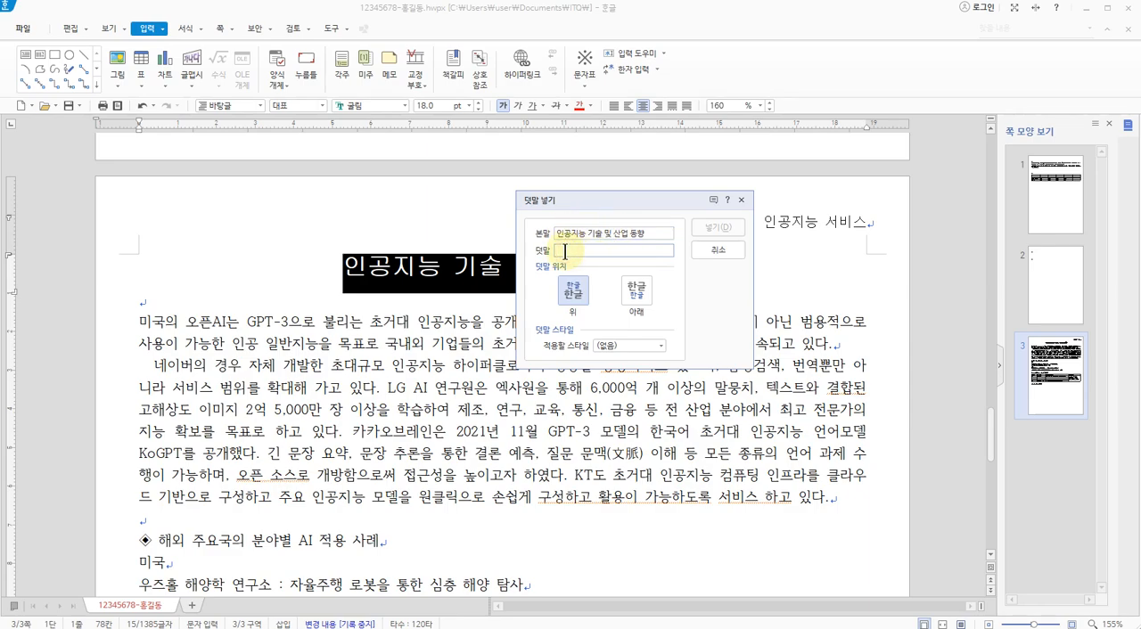
text(ㄹ)
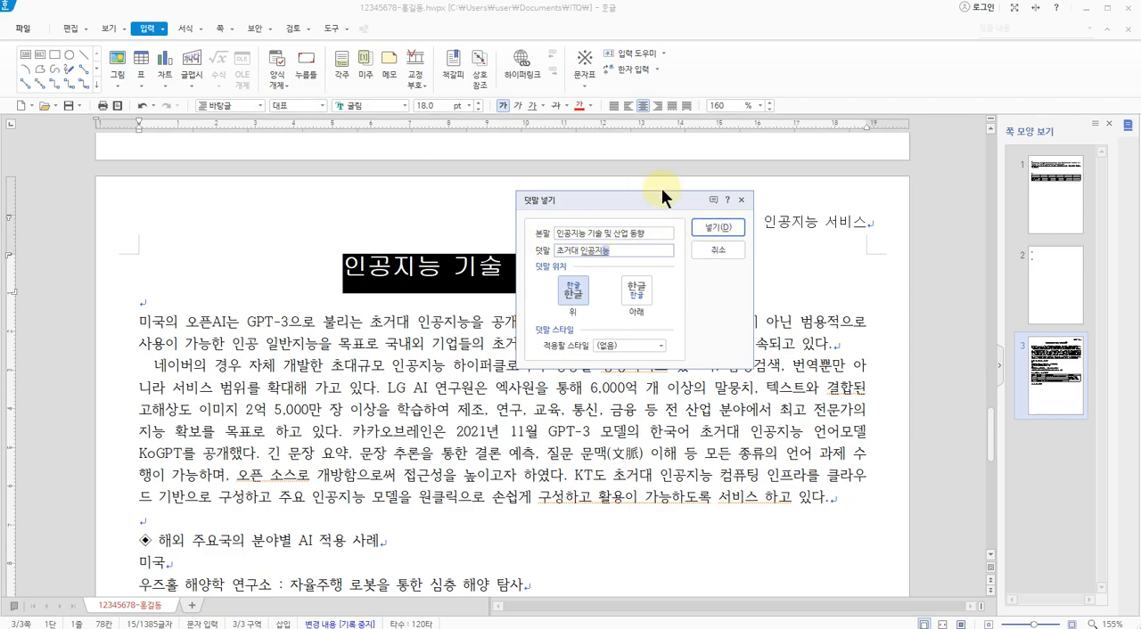
key(Return)
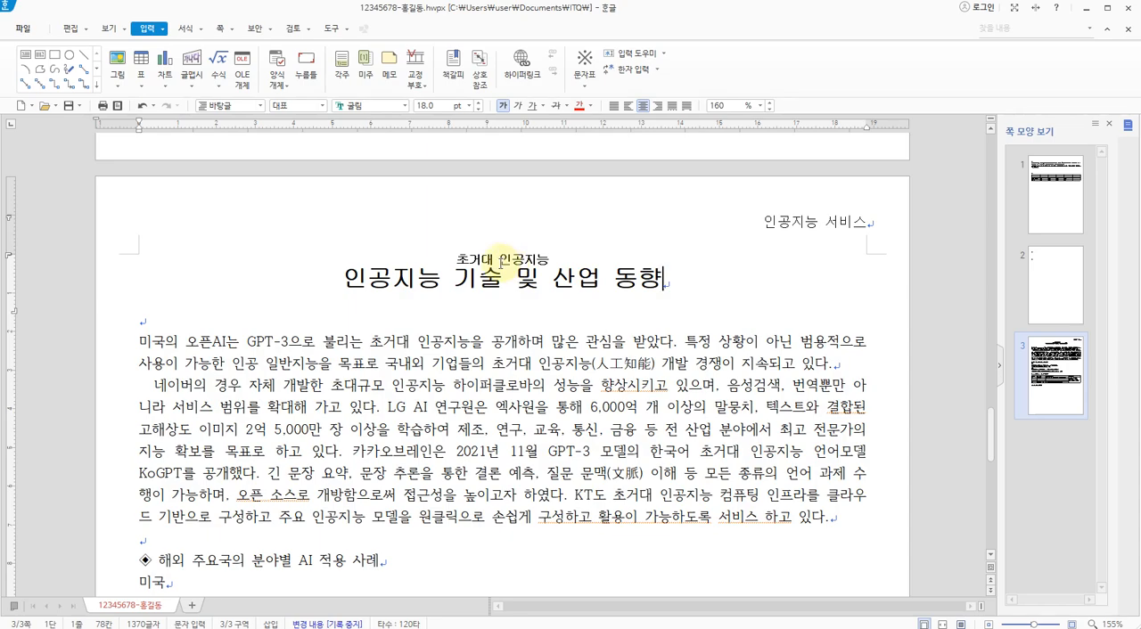
Check the title callout on the exam sheet and insert a bookmark named "인간중심" at the start of the title
key(alt+Tab)
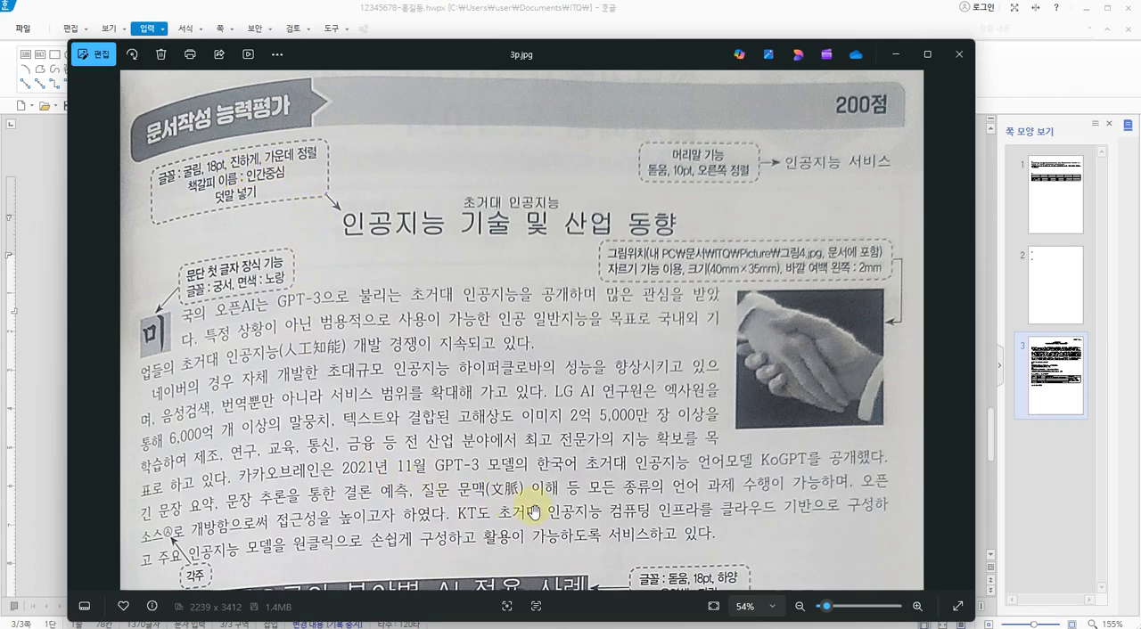
key(alt+Tab)
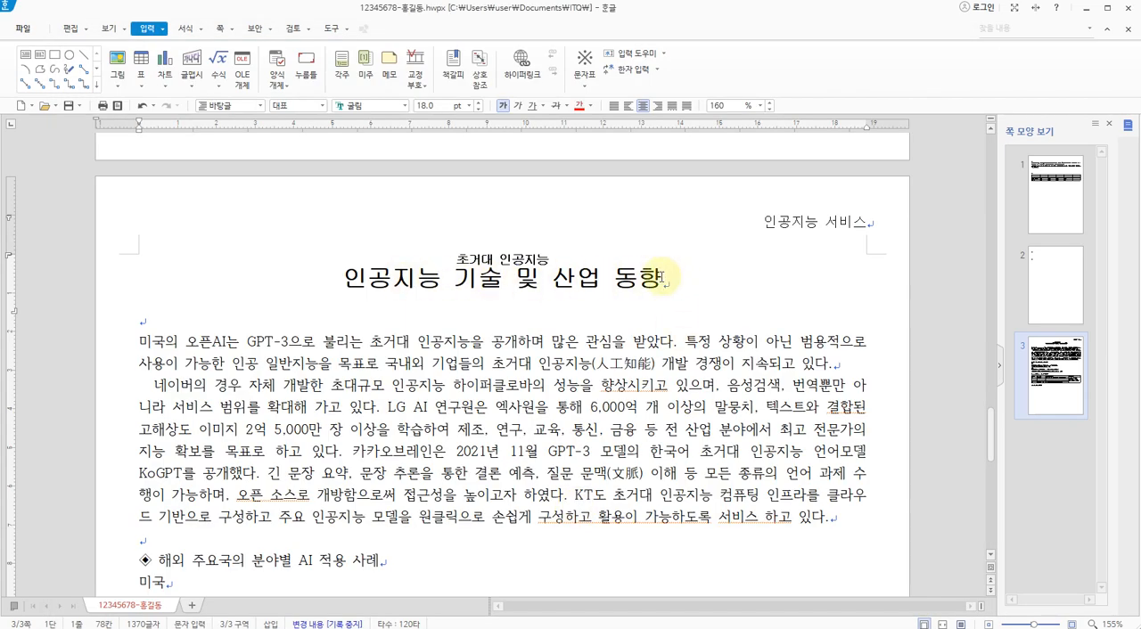
click(332, 276)
mouse_move(332, 287)
mouse_down()
mouse_move(308, 290)
mouse_move(348, 278)
mouse_up()
mouse_move(707, 284)
mouse_down()
mouse_move(664, 284)
mouse_move(713, 290)
mouse_move(705, 273)
mouse_up()
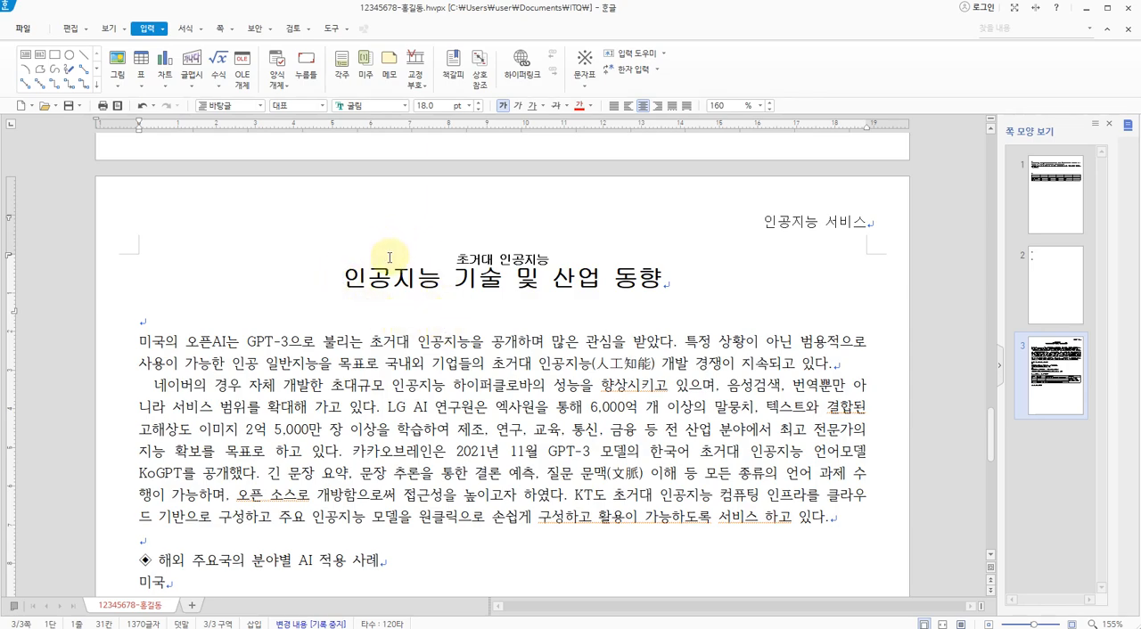
click(145, 27)
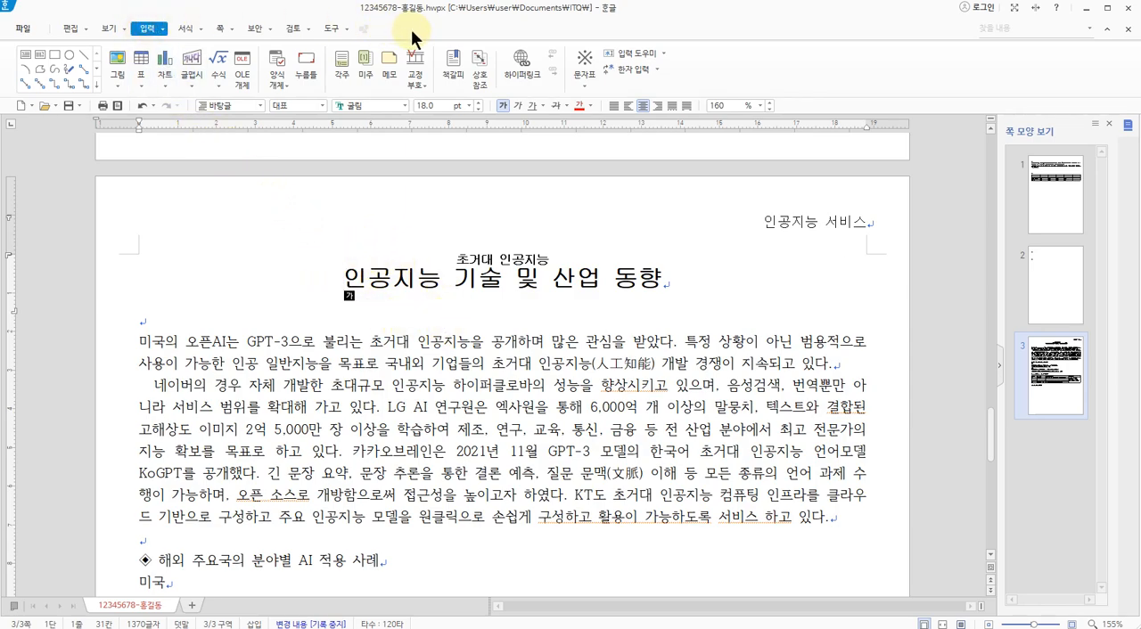
mouse_move(466, 84)
mouse_down()
mouse_move(482, 68)
mouse_move(464, 90)
mouse_up()
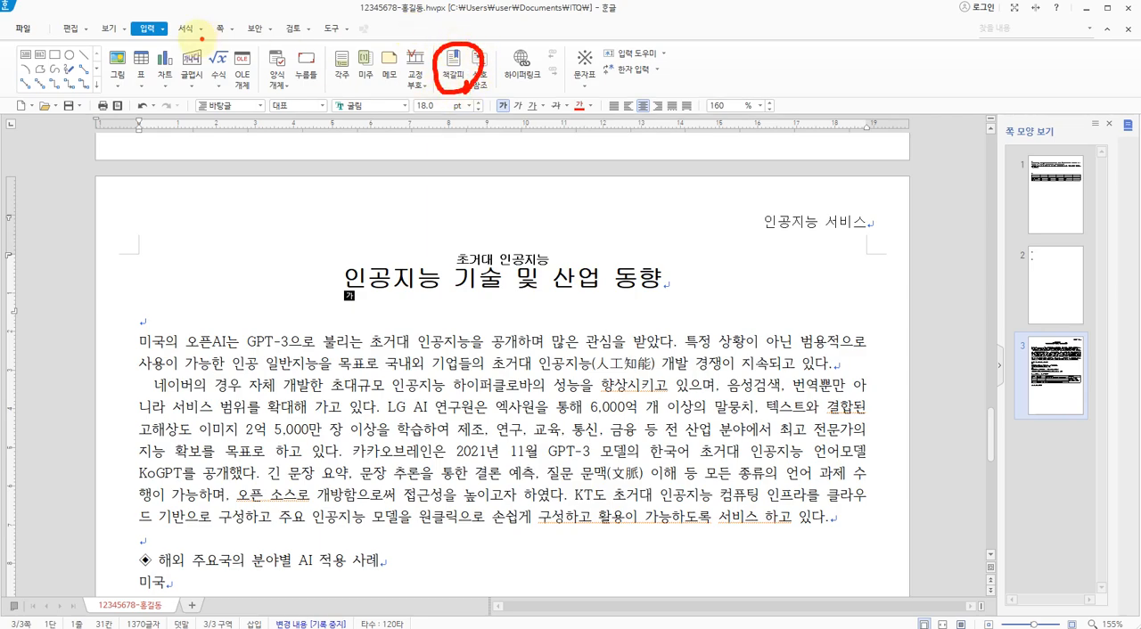
mouse_move(166, 31)
mouse_down()
mouse_move(117, 32)
mouse_move(146, 7)
mouse_move(161, 41)
mouse_up()
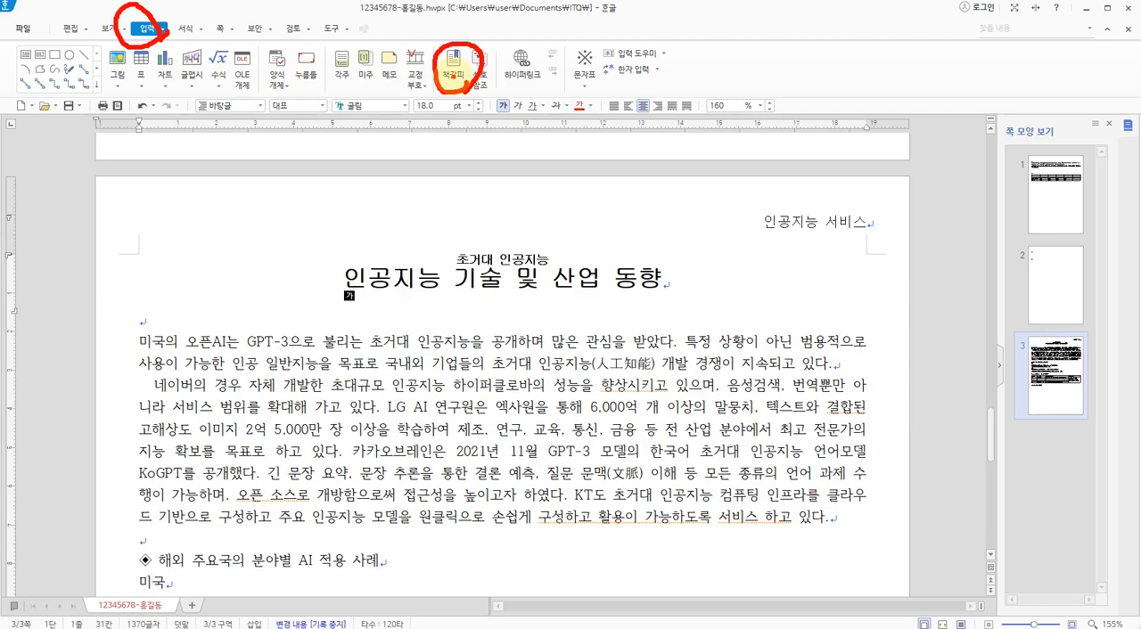
key(Escape)
click(451, 75)
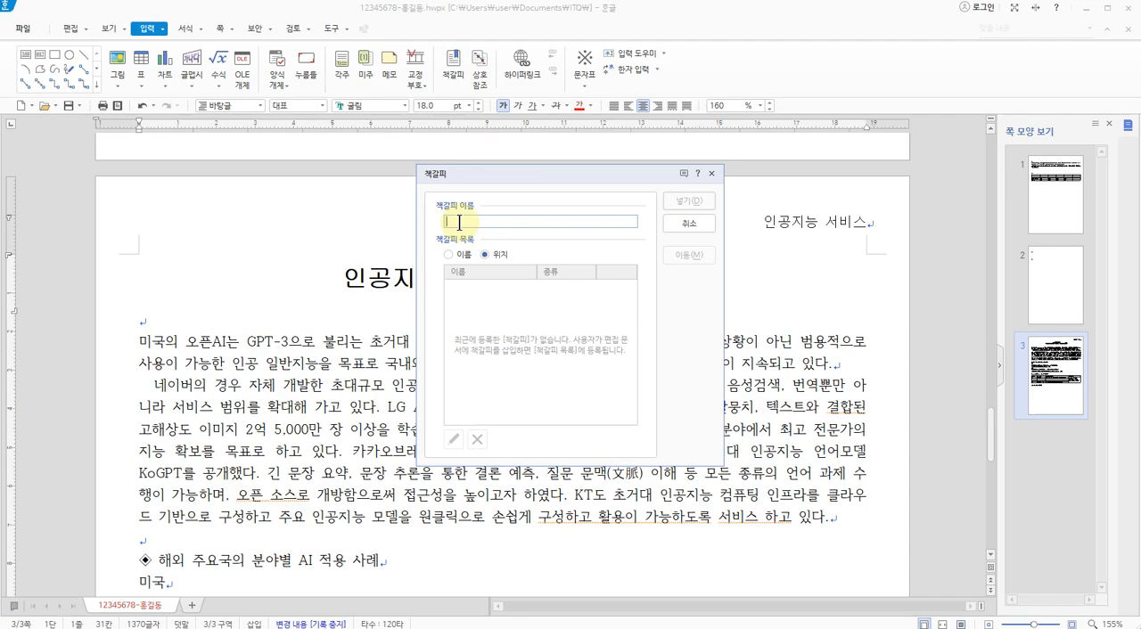
text(오)
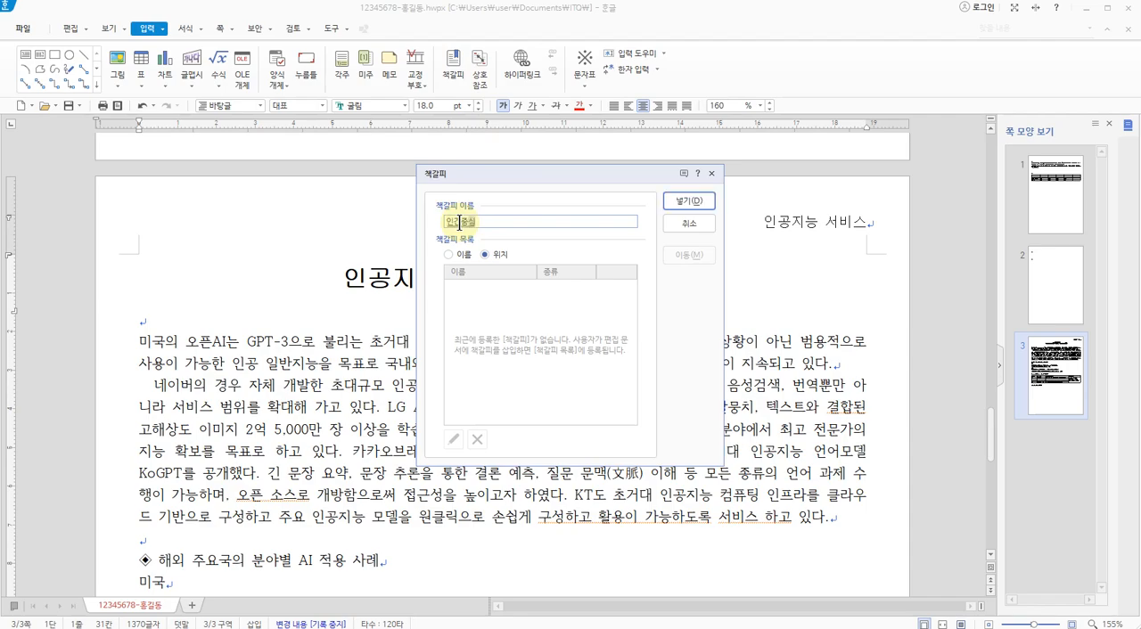
key(Return)
Review the title callout on the exam sheet for its font, bookmark and 덧말 requirements
key(alt+Tab)
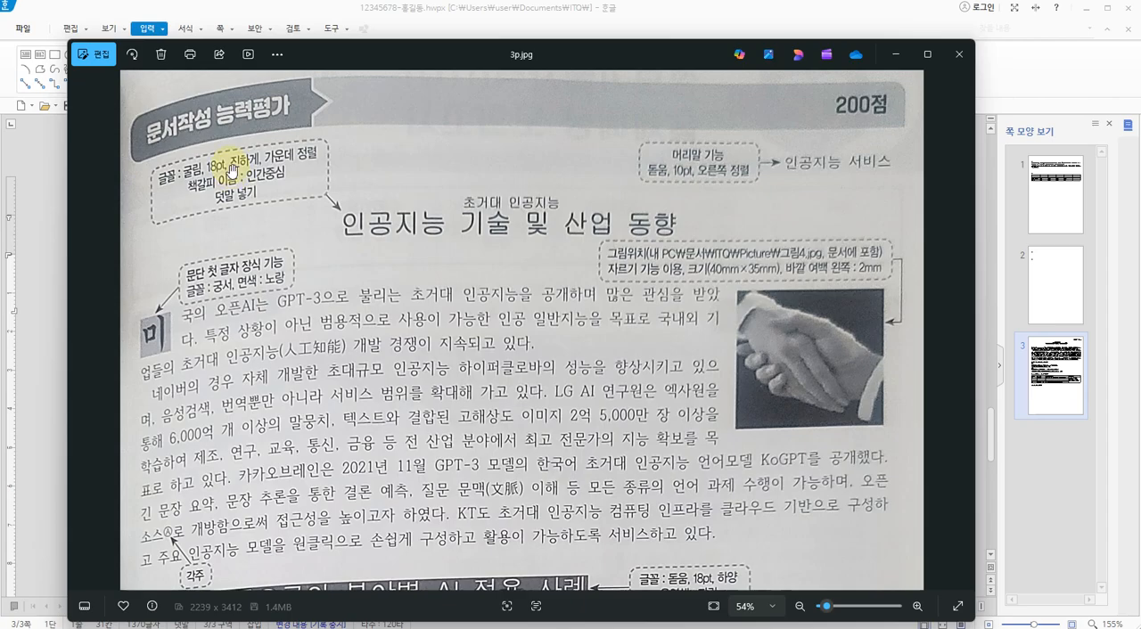
key(ctrl+1)
mouse_move(278, 182)
mouse_down()
mouse_move(247, 182)
mouse_move(291, 177)
mouse_up()
key(Escape)
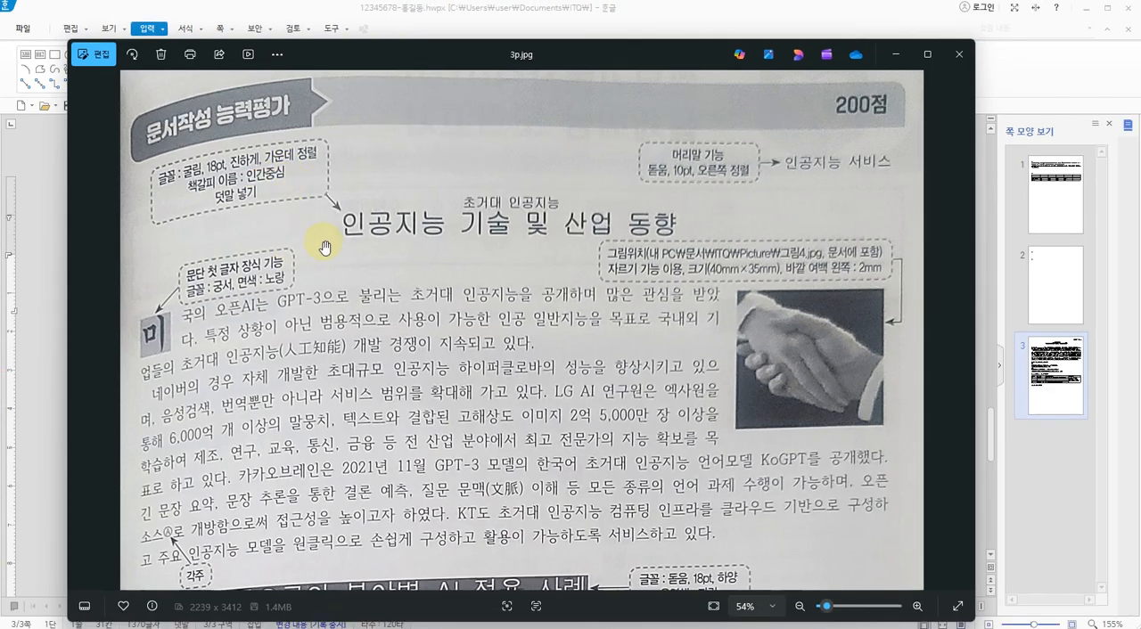
key(alt+Tab)
Show the 조판 부호 codes to inspect the title's bookmark and 덧말, and hide them again
click(352, 280)
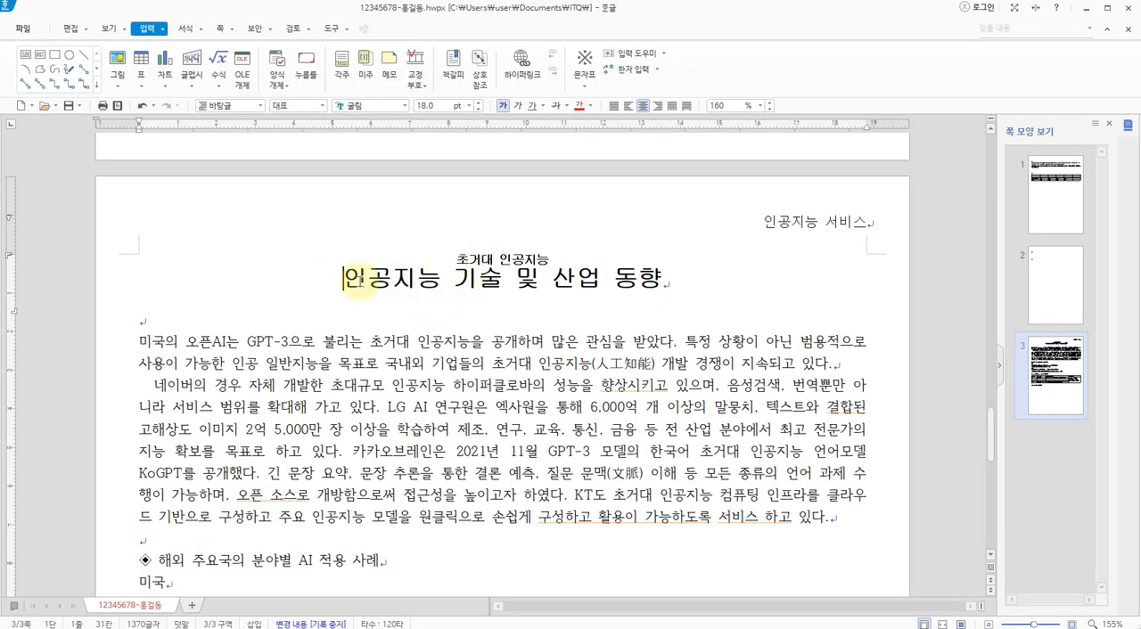
click(98, 27)
click(116, 69)
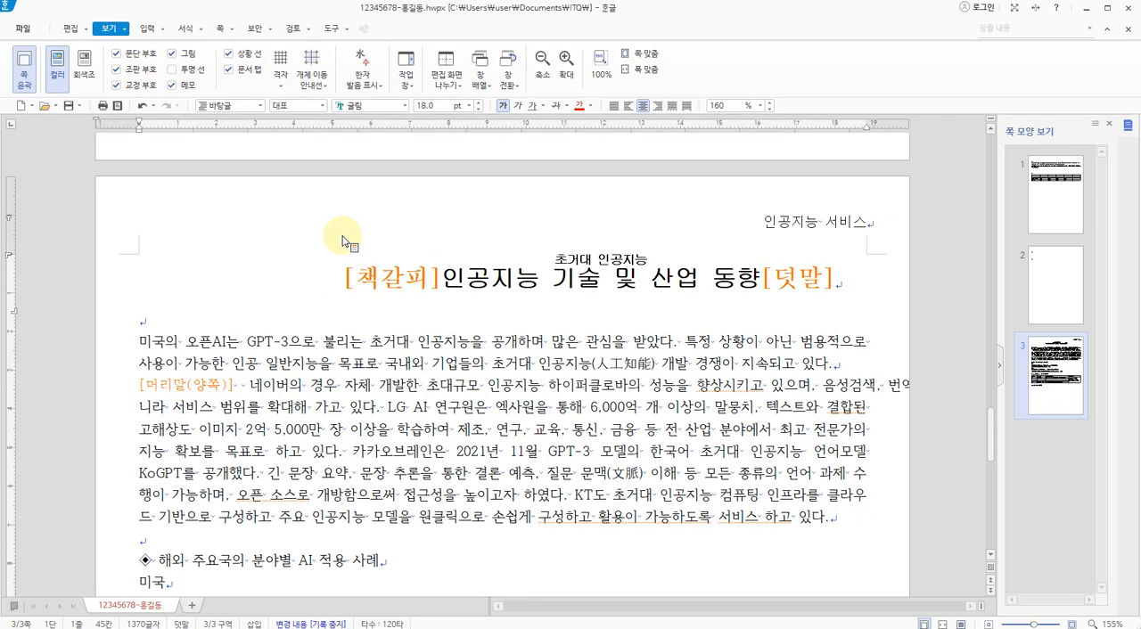
click(141, 70)
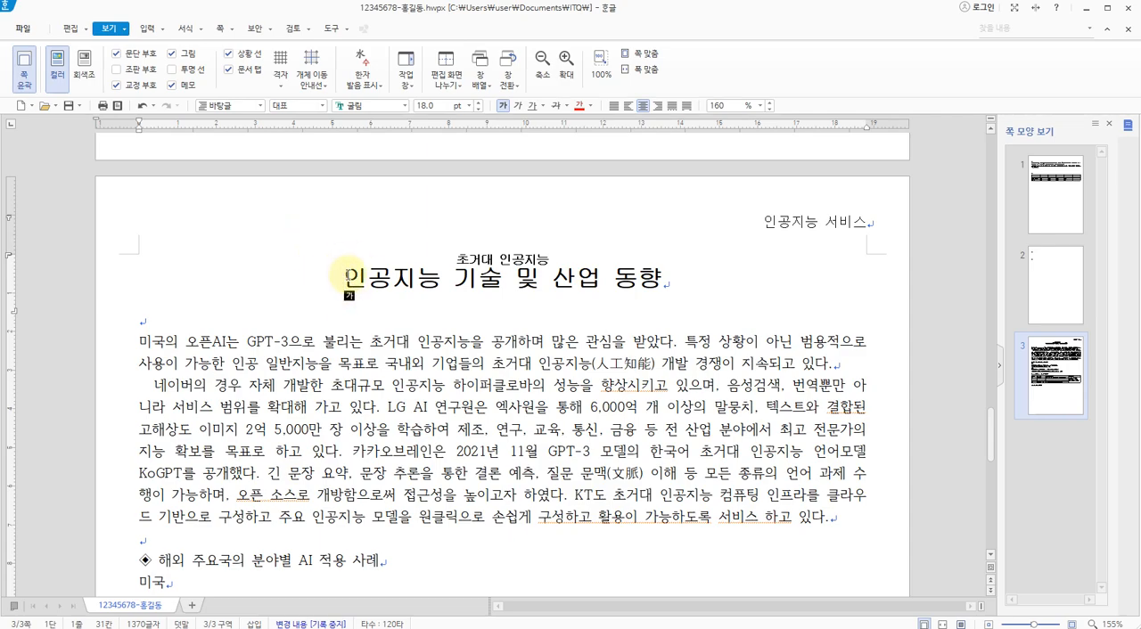
Check the exam sheet's callout for the decorated first letter of the opening body paragraph
scroll(348, 276, down, 1)
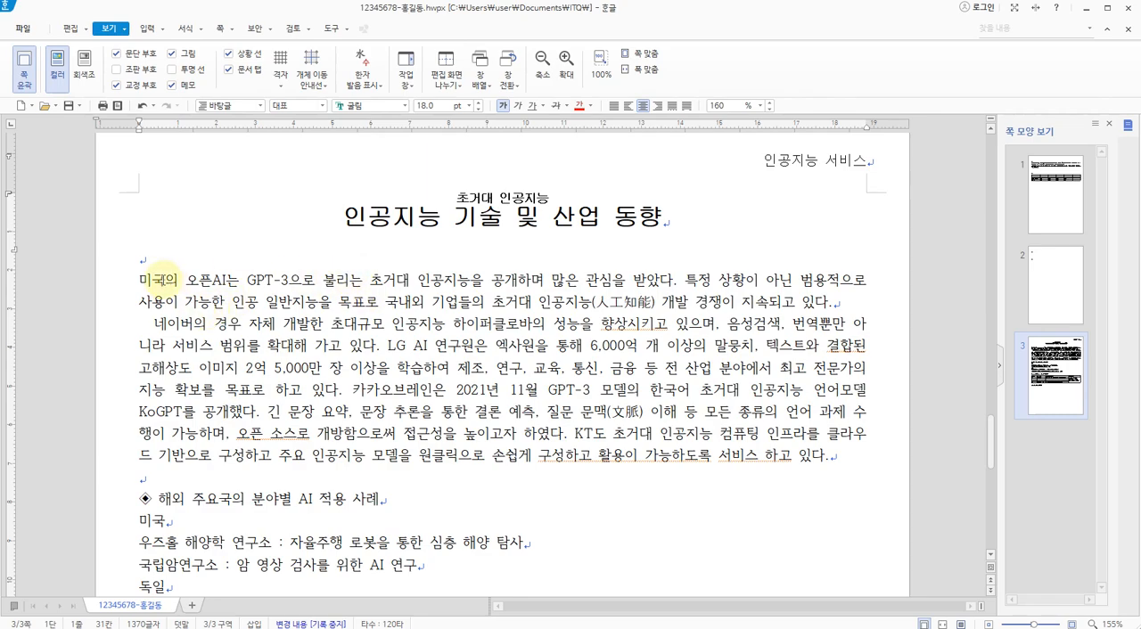
click(153, 281)
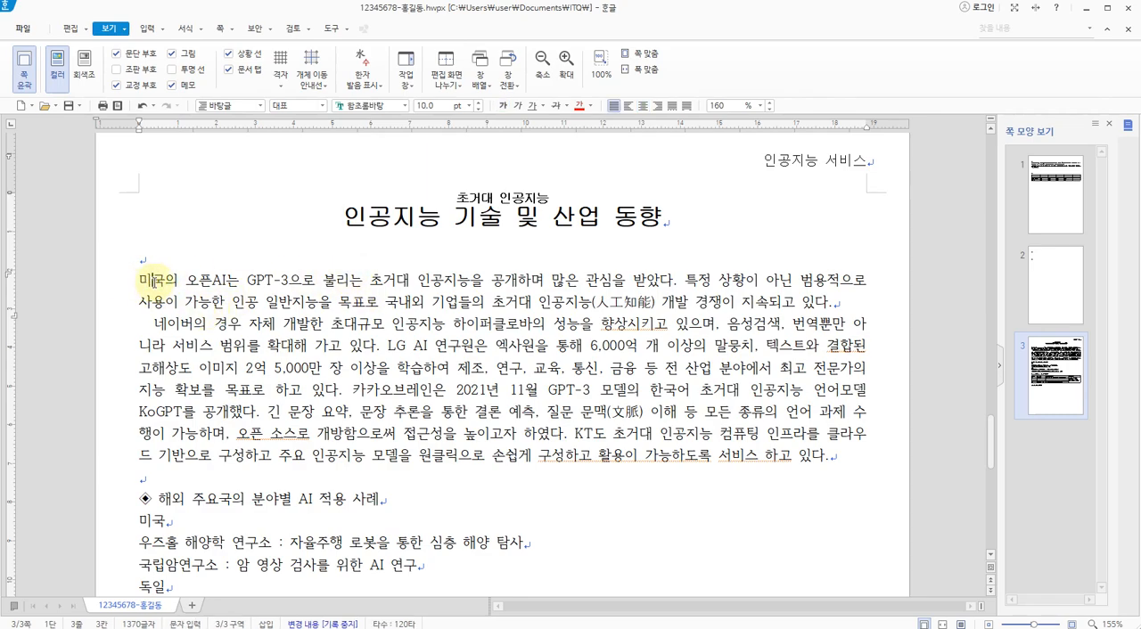
scroll(153, 282, down, 1)
key(alt+Tab)
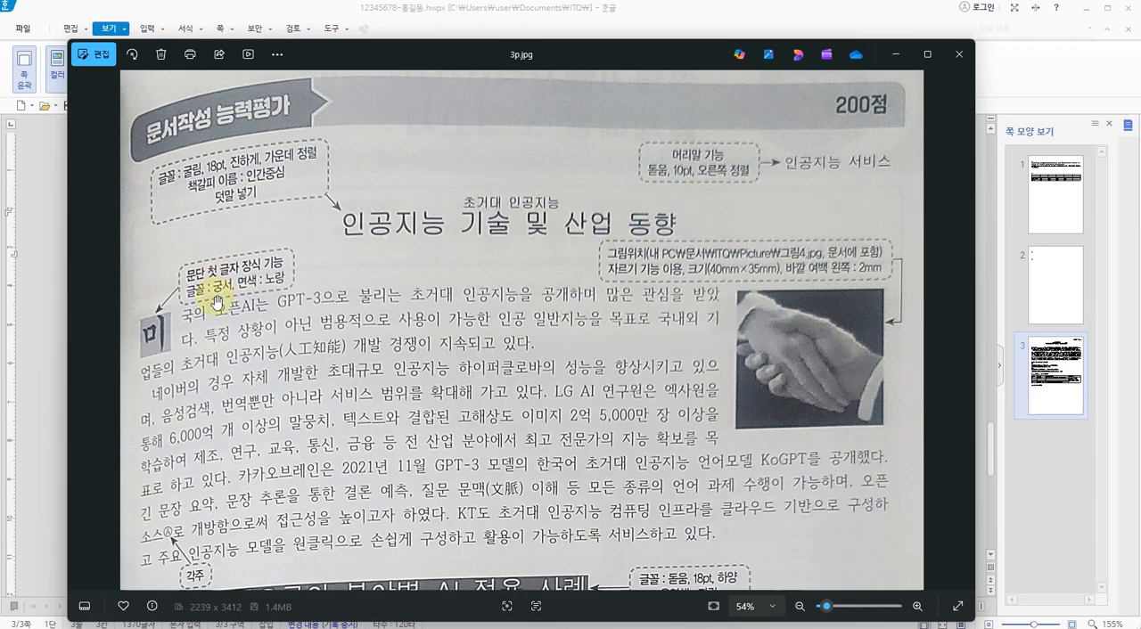
key(alt+Tab)
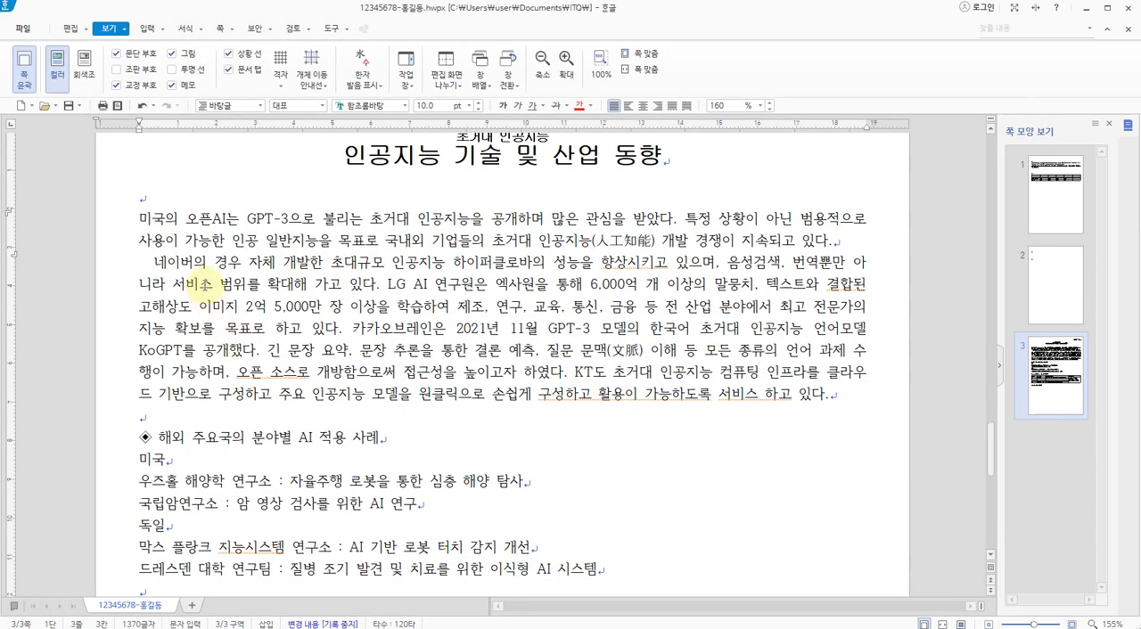
Start 문단 첫 글자 장식 on the paragraph beginning "미국의", choosing the two-line shape and the font 궁서
click(155, 216)
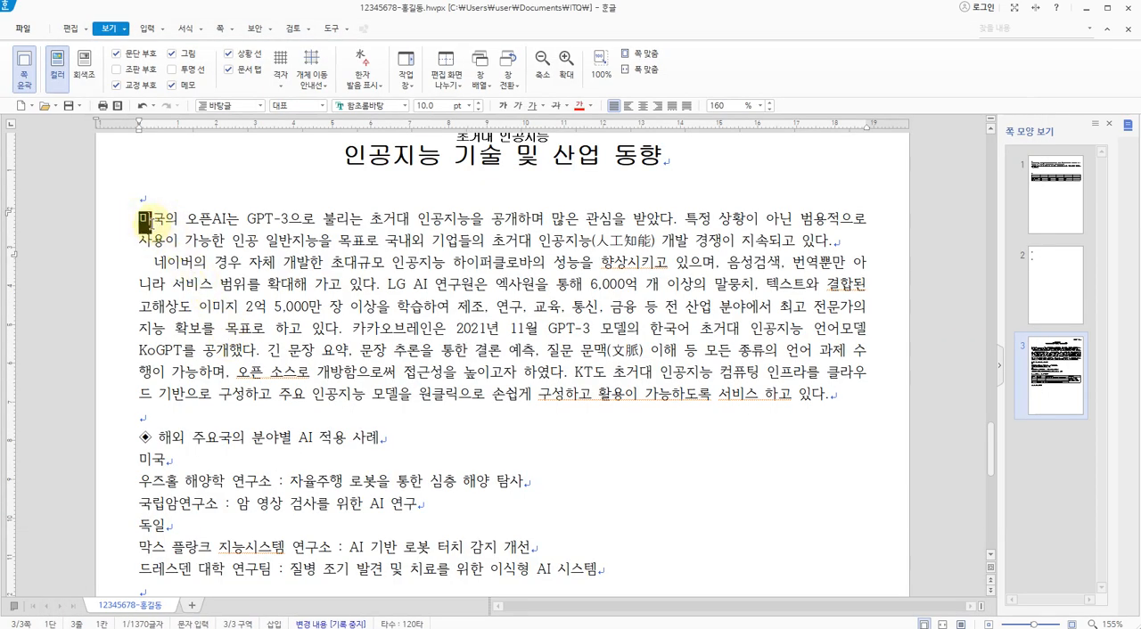
click(185, 27)
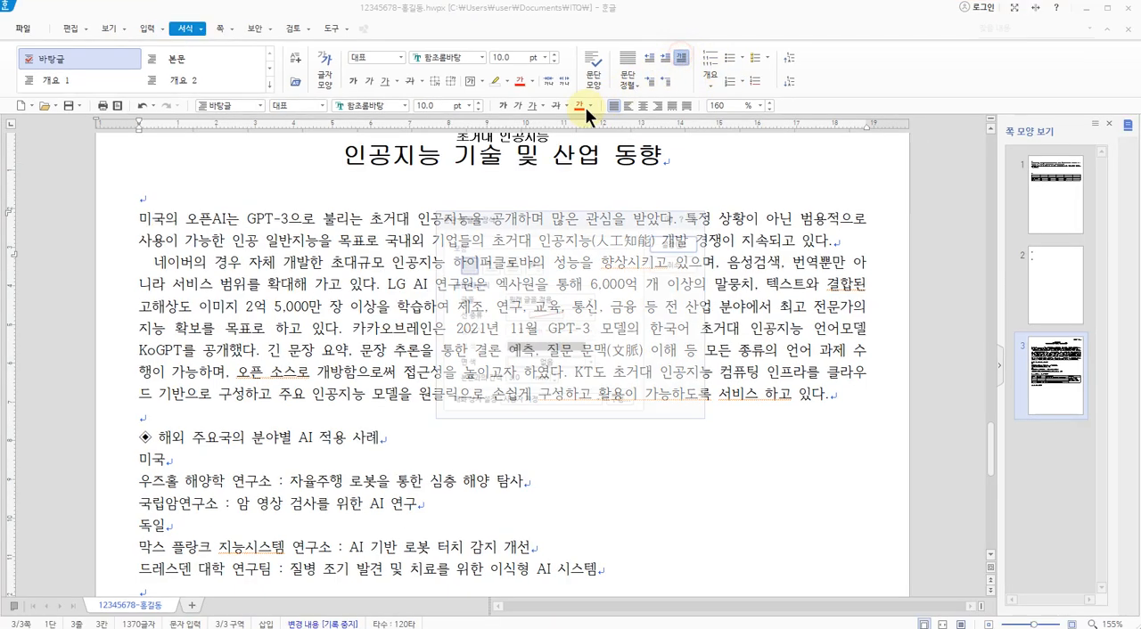
drag(478, 213, 359, 109)
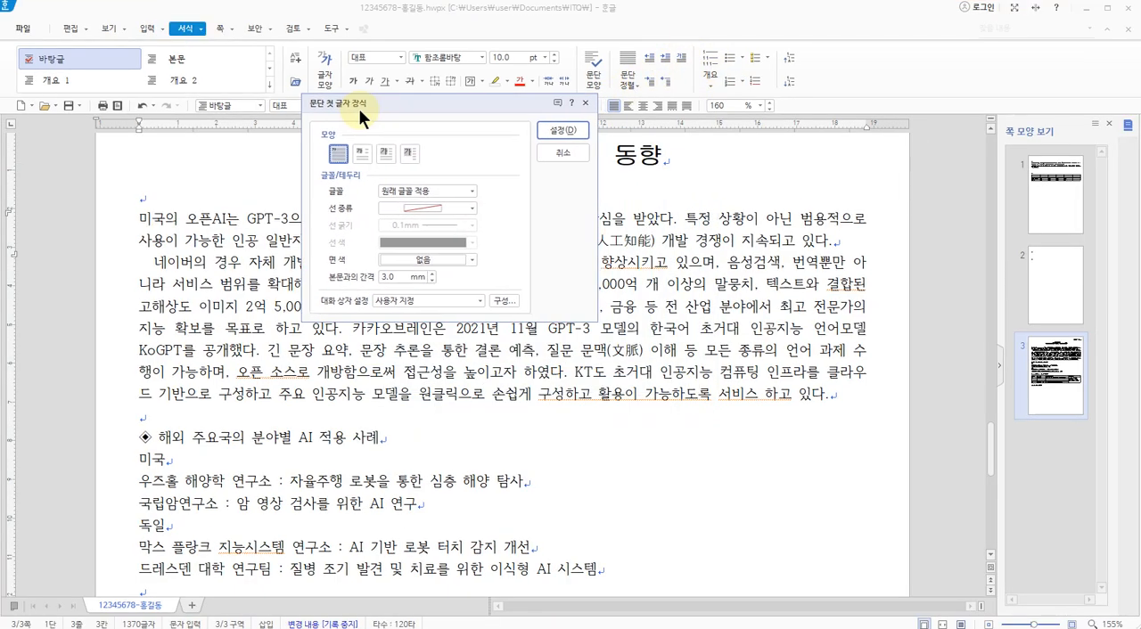
click(362, 155)
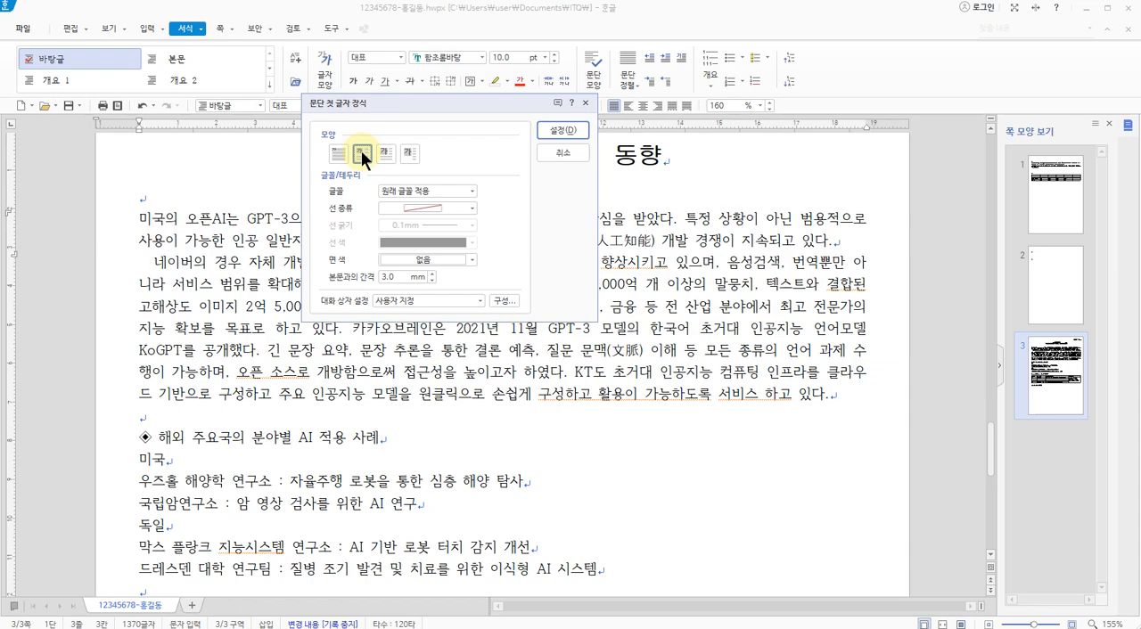
click(474, 191)
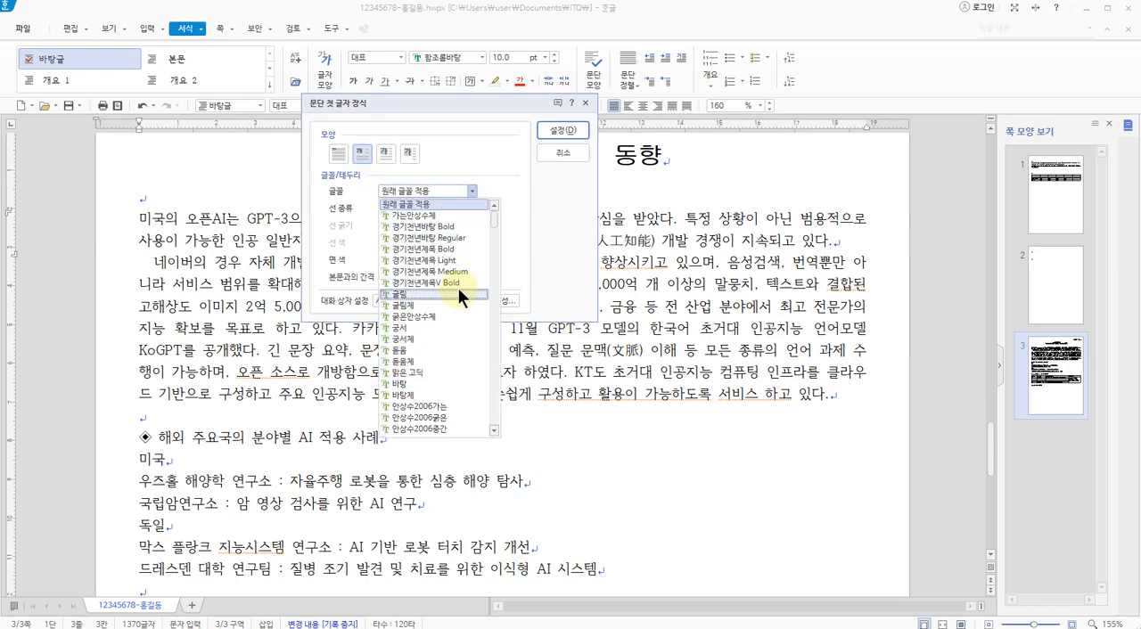
mouse_move(489, 230)
mouse_down()
mouse_move(499, 326)
mouse_move(490, 209)
mouse_up()
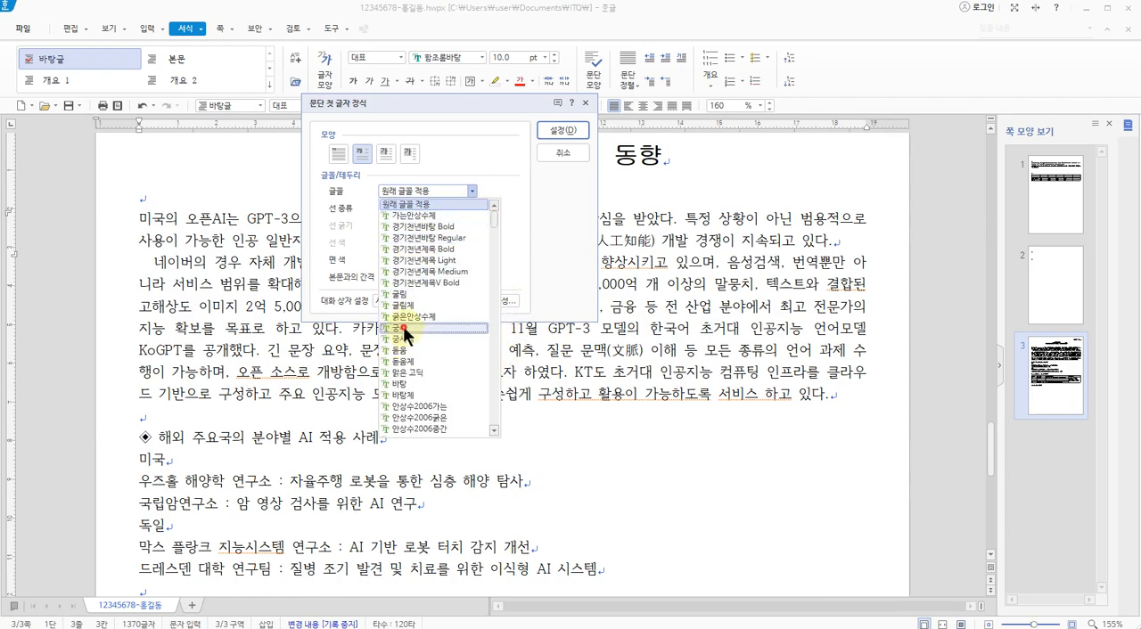
click(403, 329)
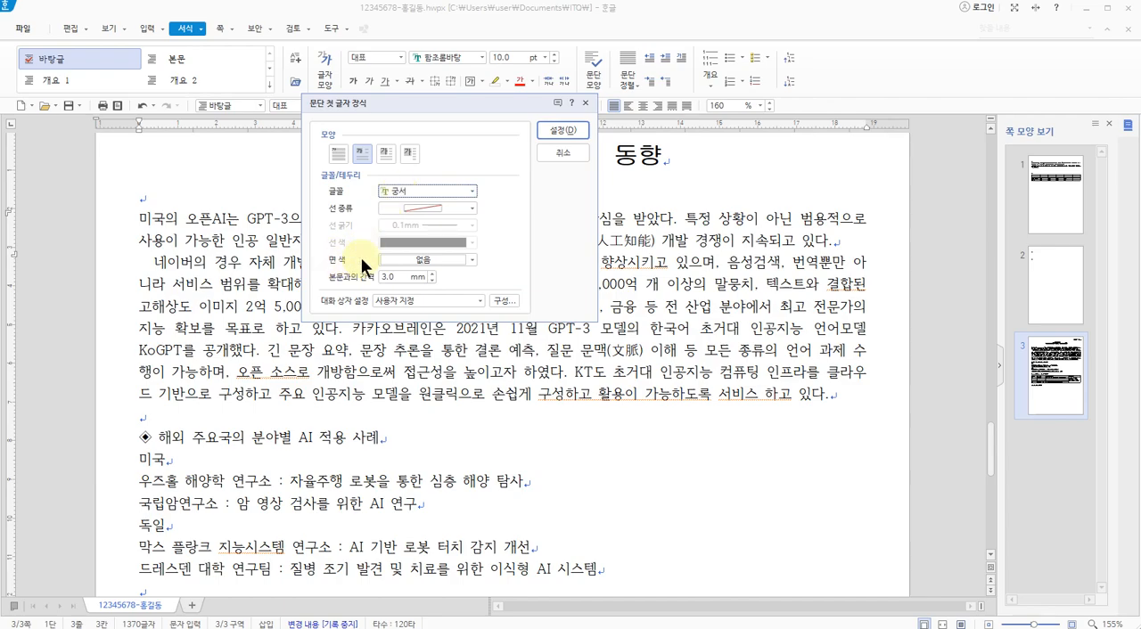
Set the first letter's 면 색 to 노랑 (RGB 255,255,0) and apply the decoration
click(424, 258)
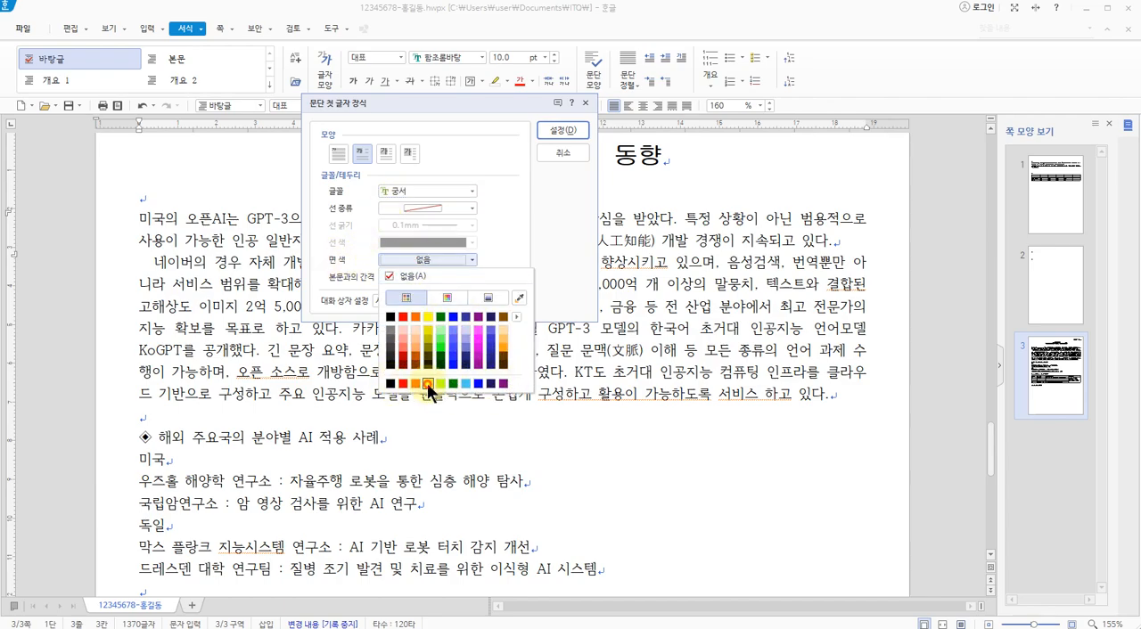
click(427, 384)
click(415, 259)
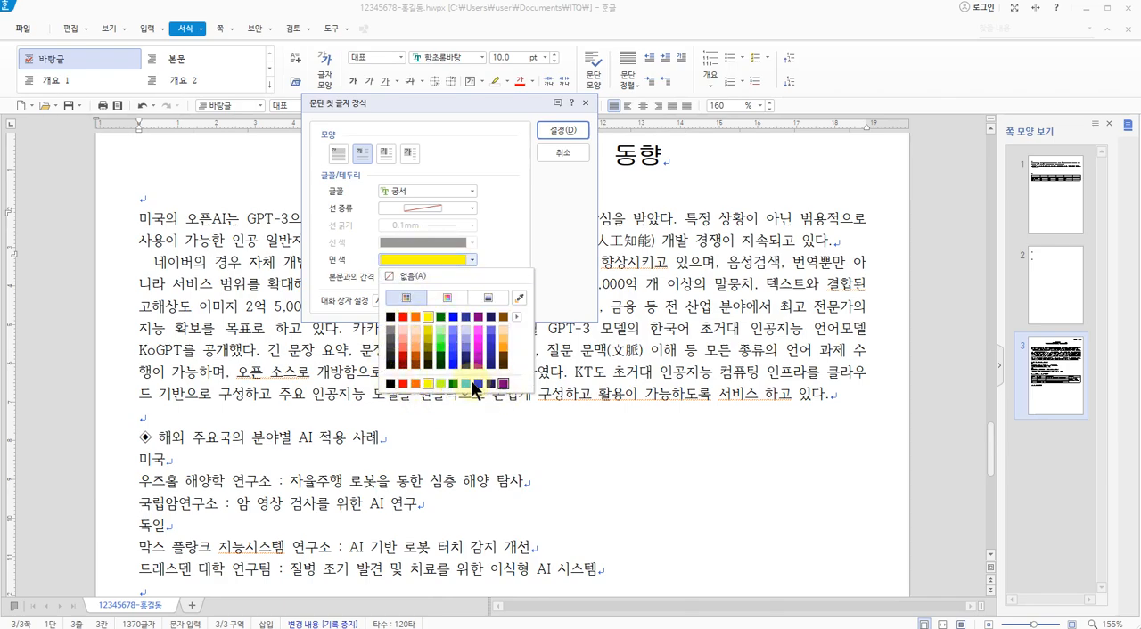
click(426, 384)
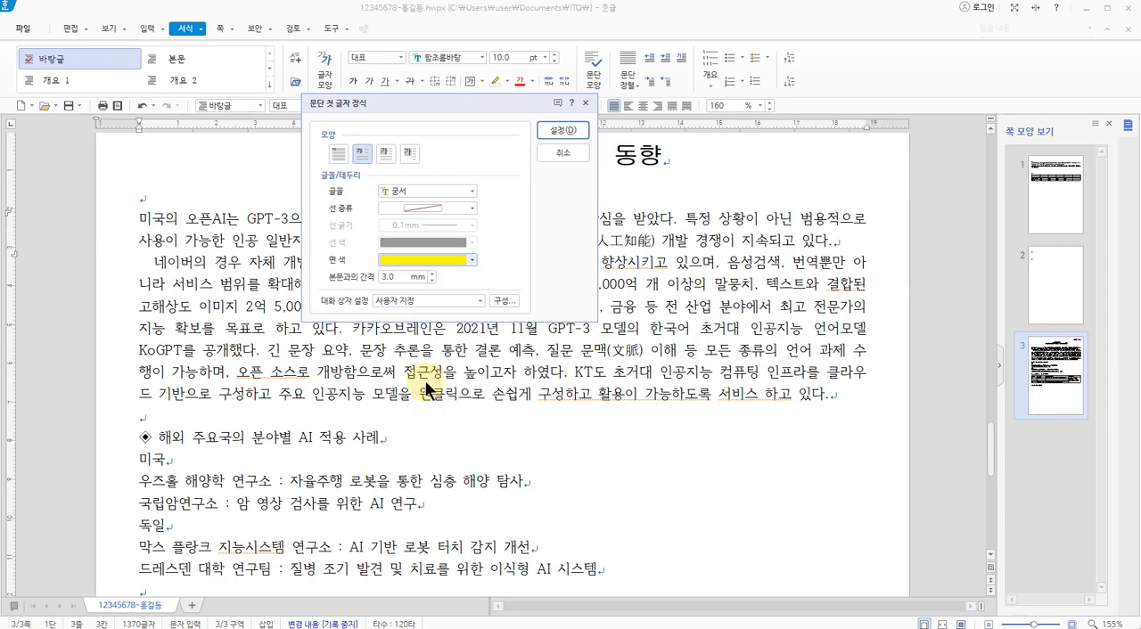
click(559, 135)
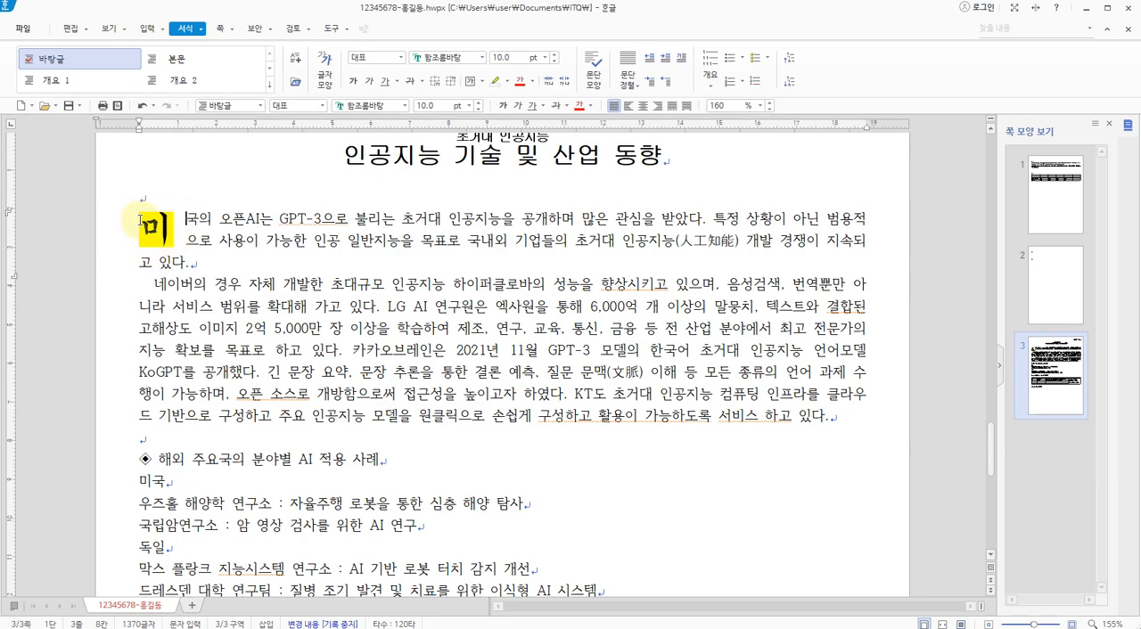
click(184, 217)
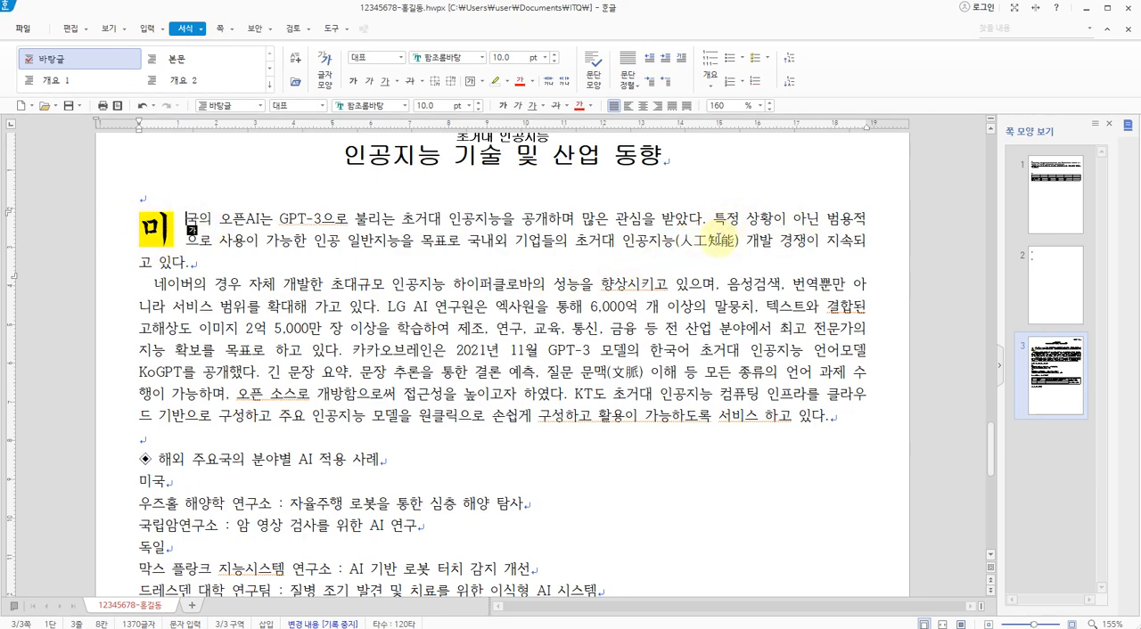
click(612, 242)
key(Down)
key(Down)
key(Down)
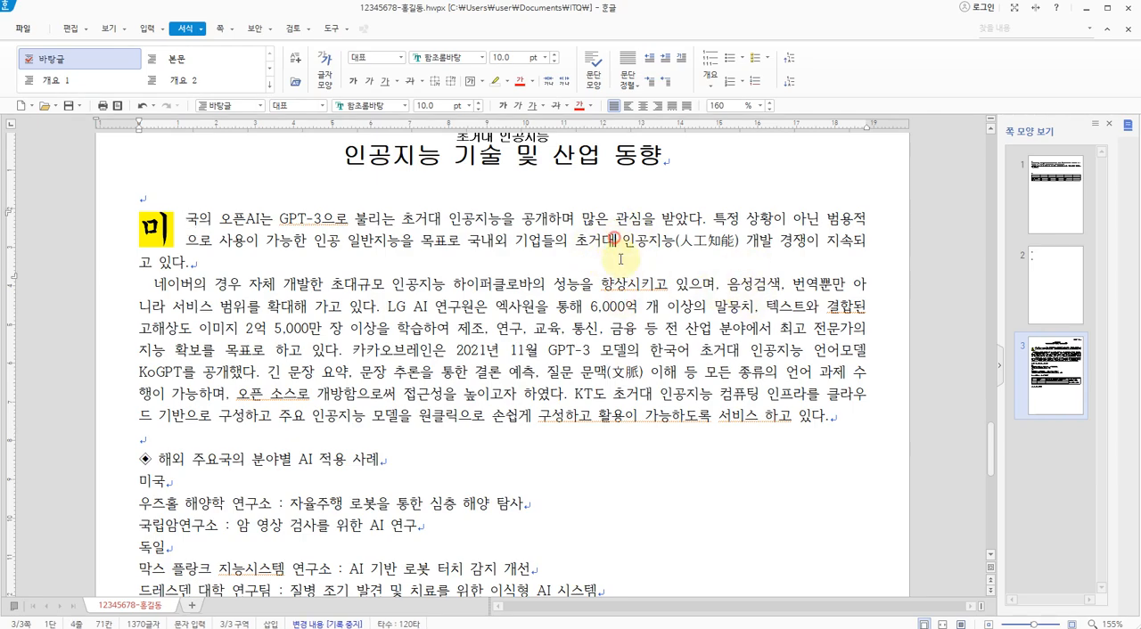
click(628, 285)
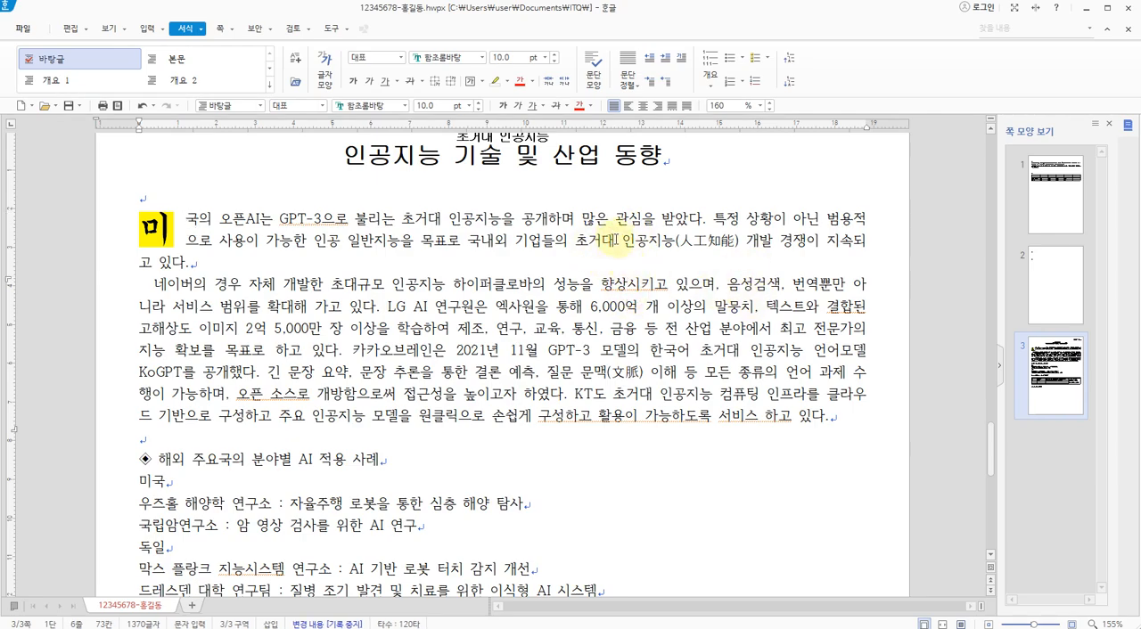
Check the picture callout on the exam sheet for the file location, cropping, size and outer margin
key(alt+Tab)
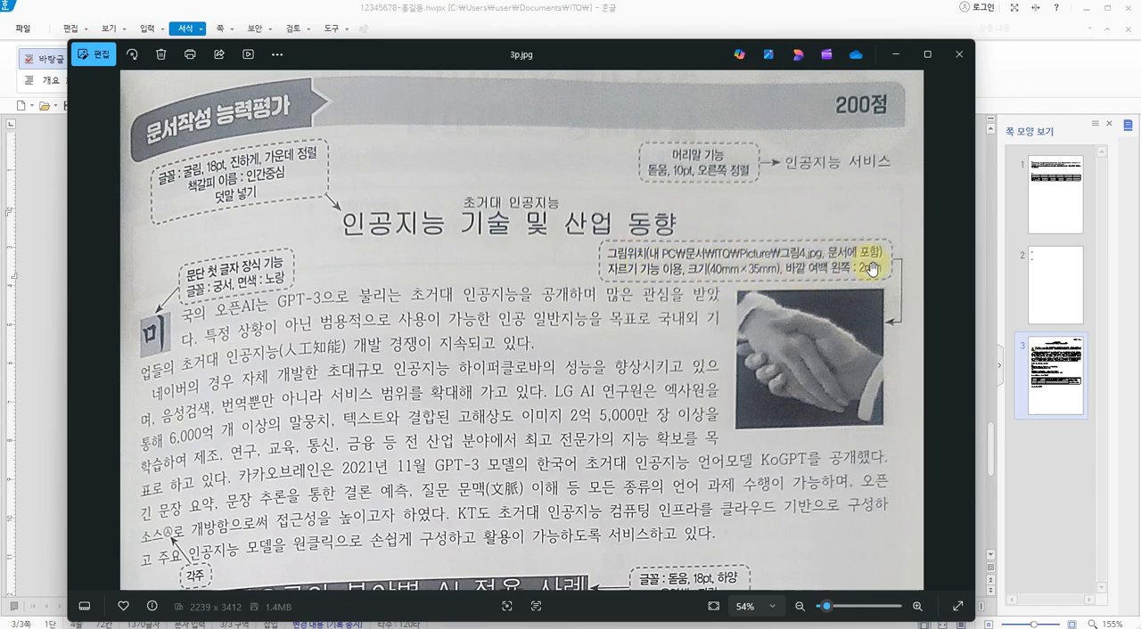
key(ctrl+2)
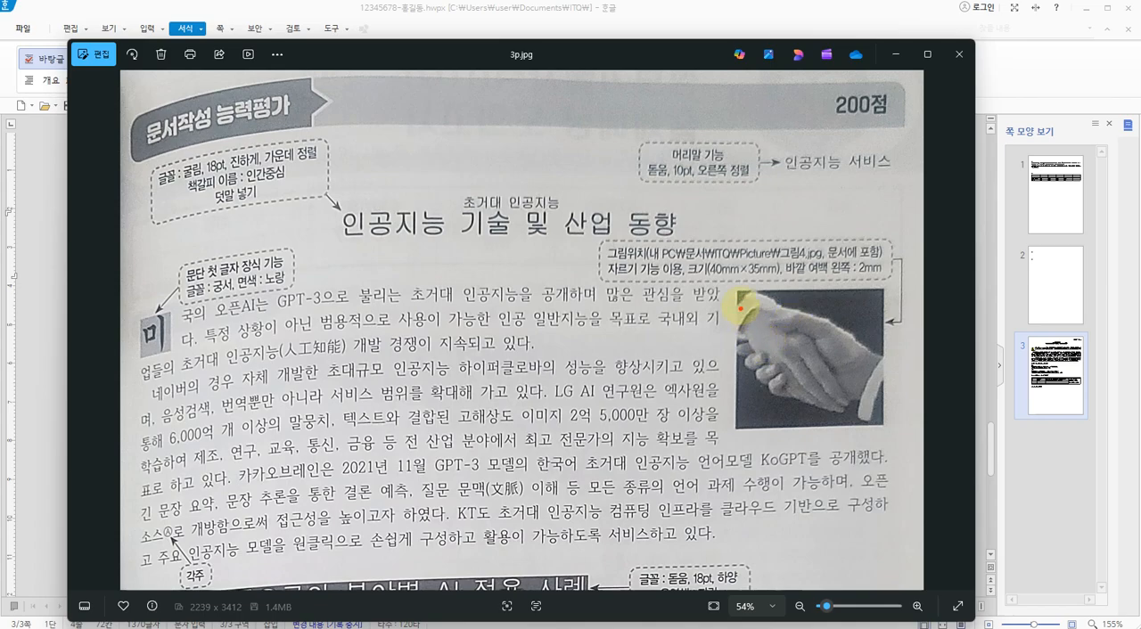
mouse_move(737, 290)
mouse_down()
mouse_move(720, 296)
mouse_move(722, 403)
mouse_move(735, 421)
mouse_move(736, 292)
mouse_move(732, 389)
mouse_up()
drag(796, 278, 869, 283)
key(Escape)
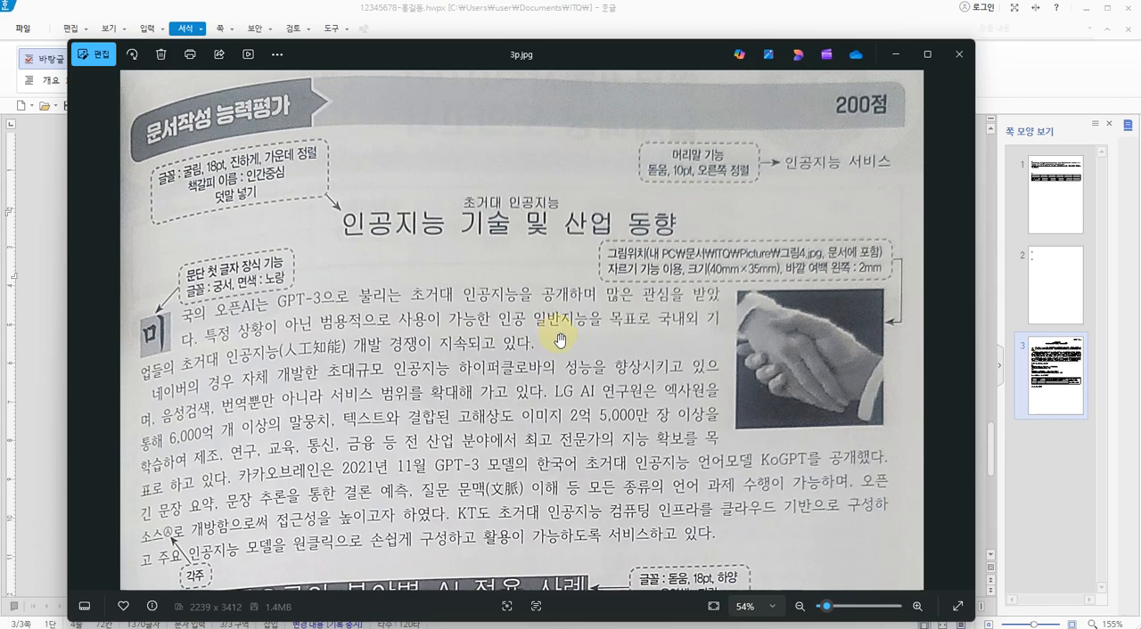
key(alt+Tab)
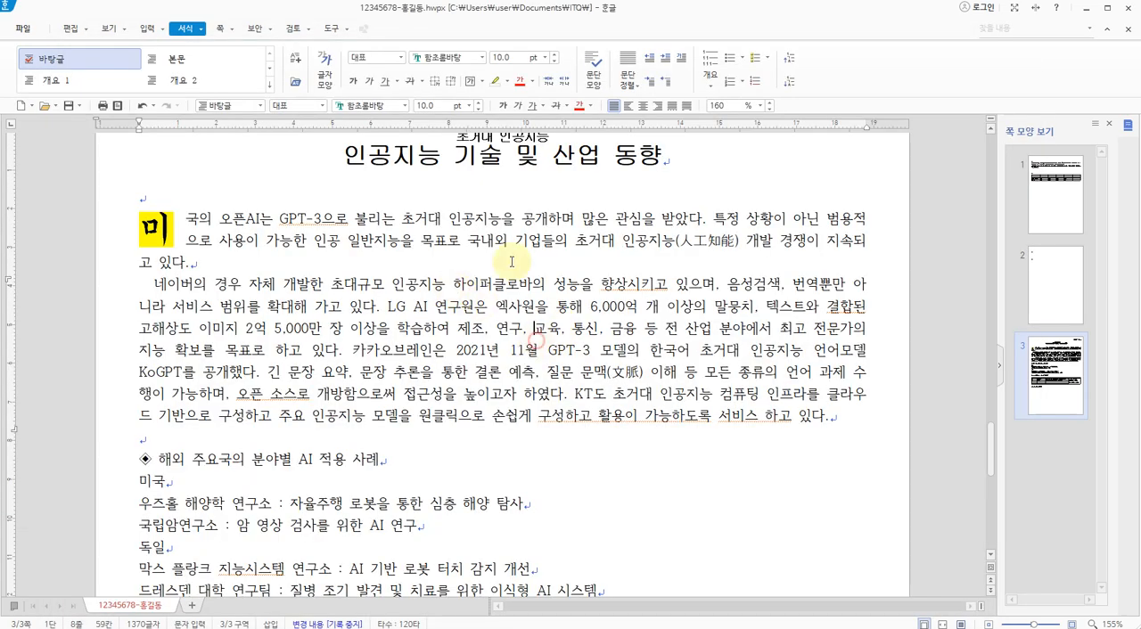
Start inserting a picture in the body paragraph beginning "네이버의" and open the 문서 > ITQ > Picture folder
drag(494, 240, 581, 350)
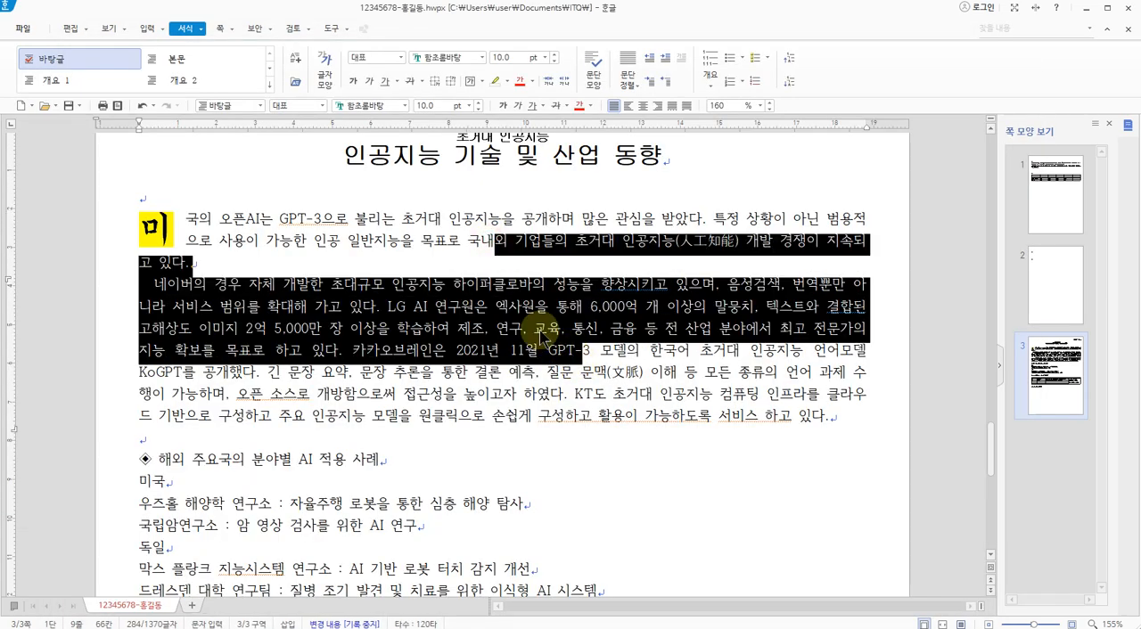
click(549, 290)
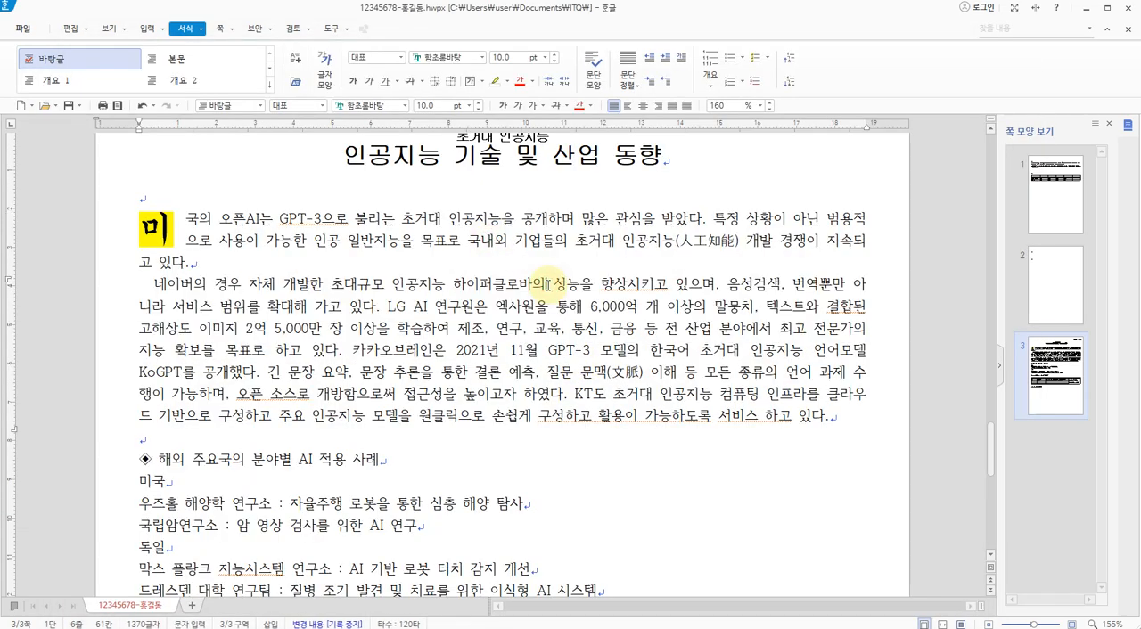
click(143, 28)
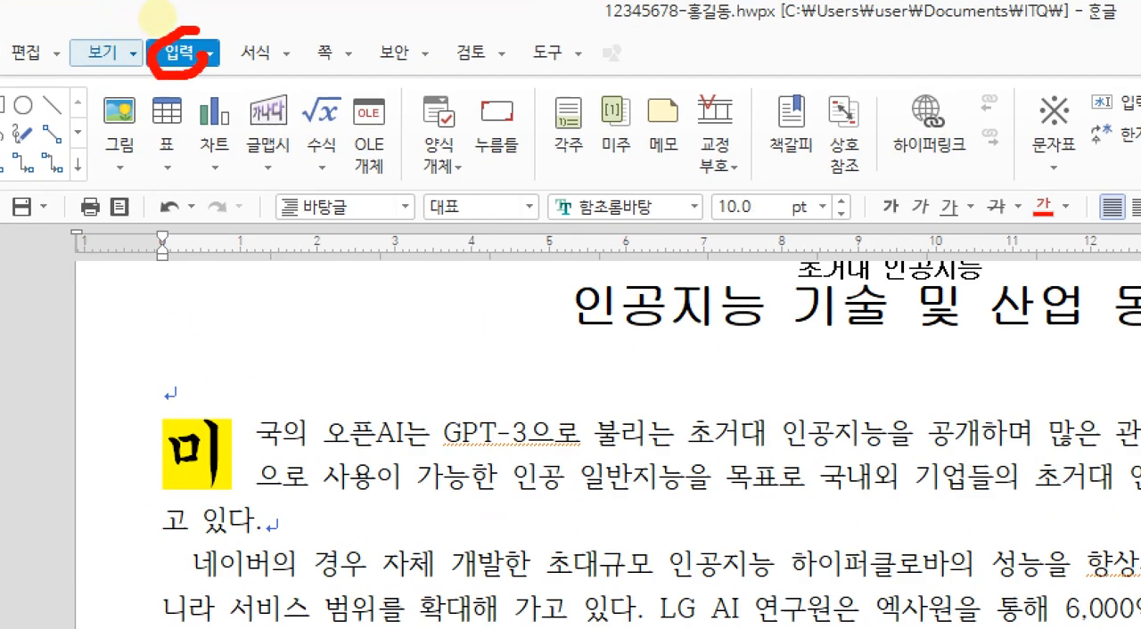
drag(205, 59, 189, 65)
mouse_move(142, 121)
mouse_down()
mouse_move(90, 124)
mouse_move(143, 90)
mouse_move(133, 142)
mouse_up()
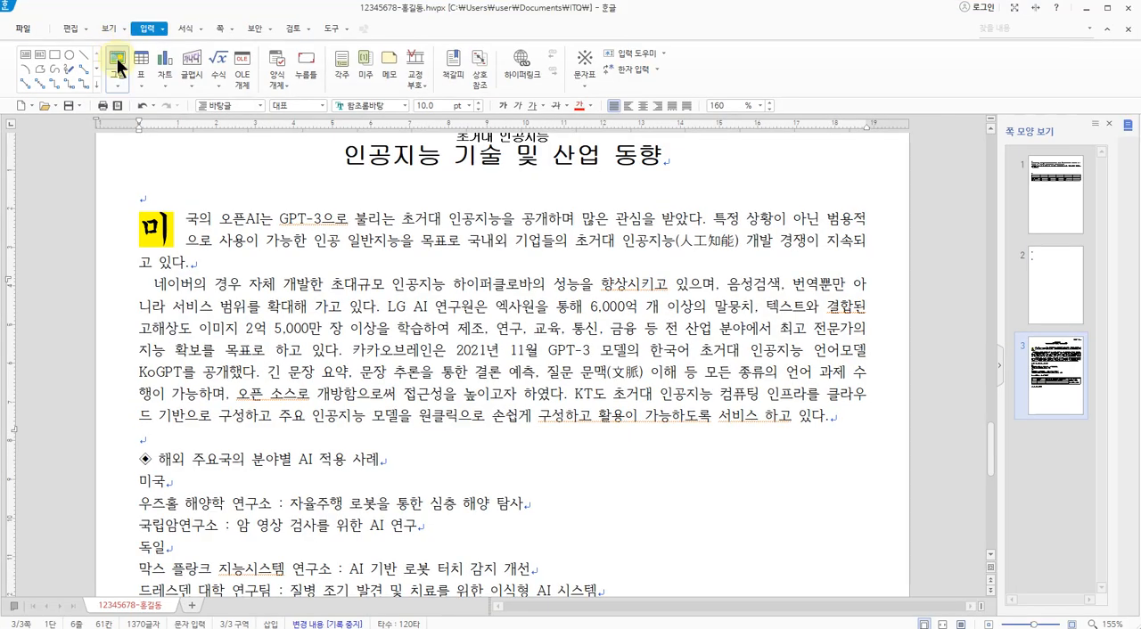
click(118, 112)
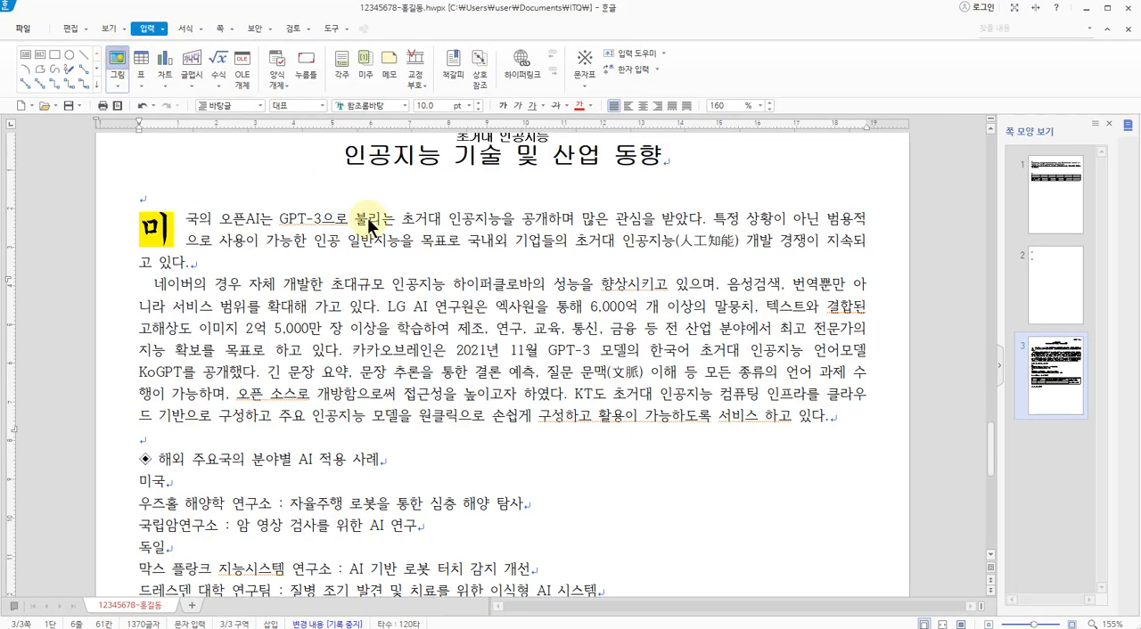
drag(267, 18, 300, 62)
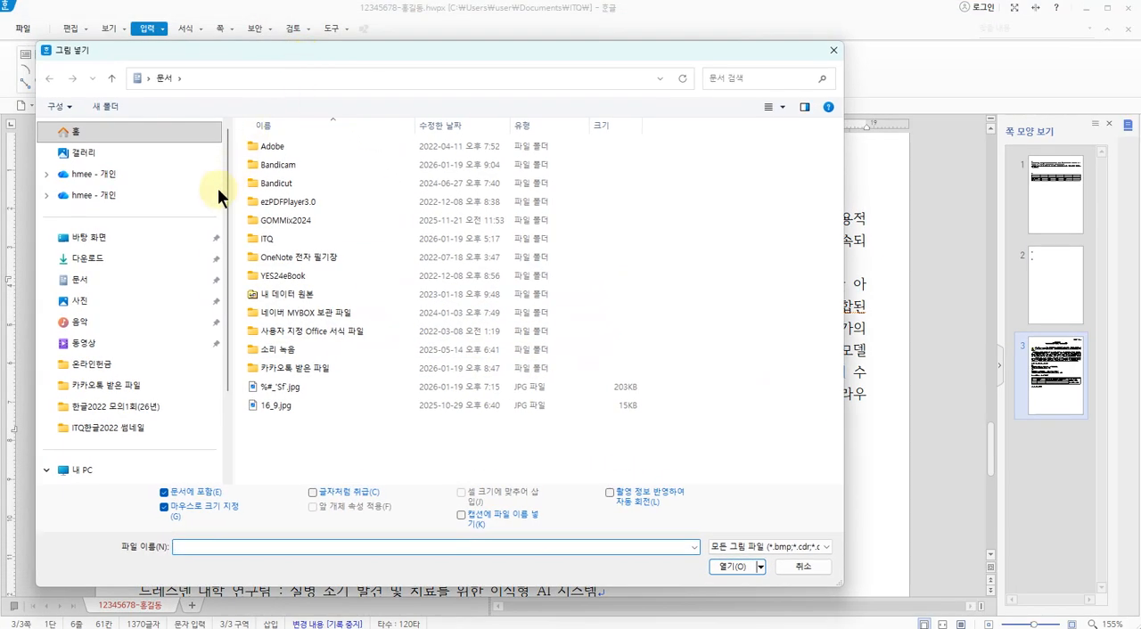
click(78, 281)
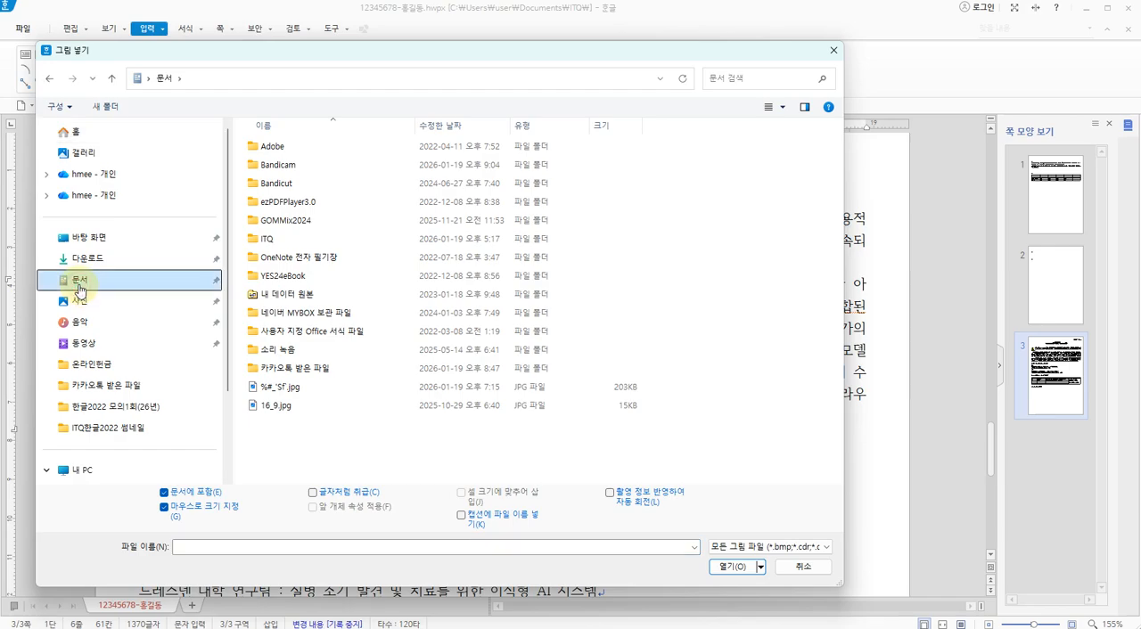
double_click(264, 238)
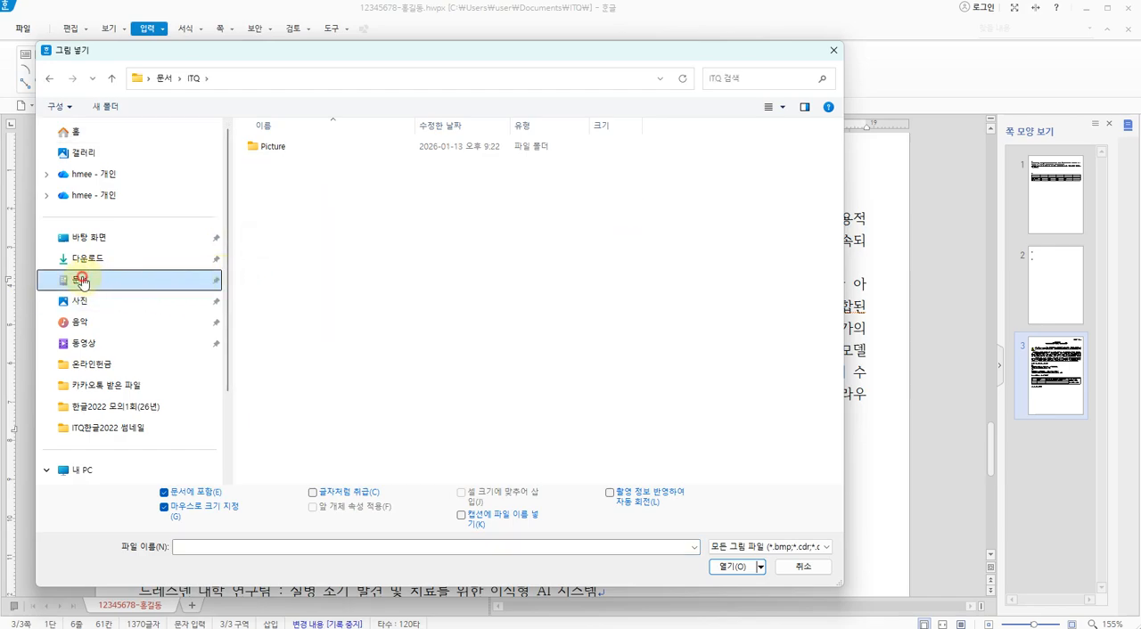
click(80, 282)
double_click(261, 233)
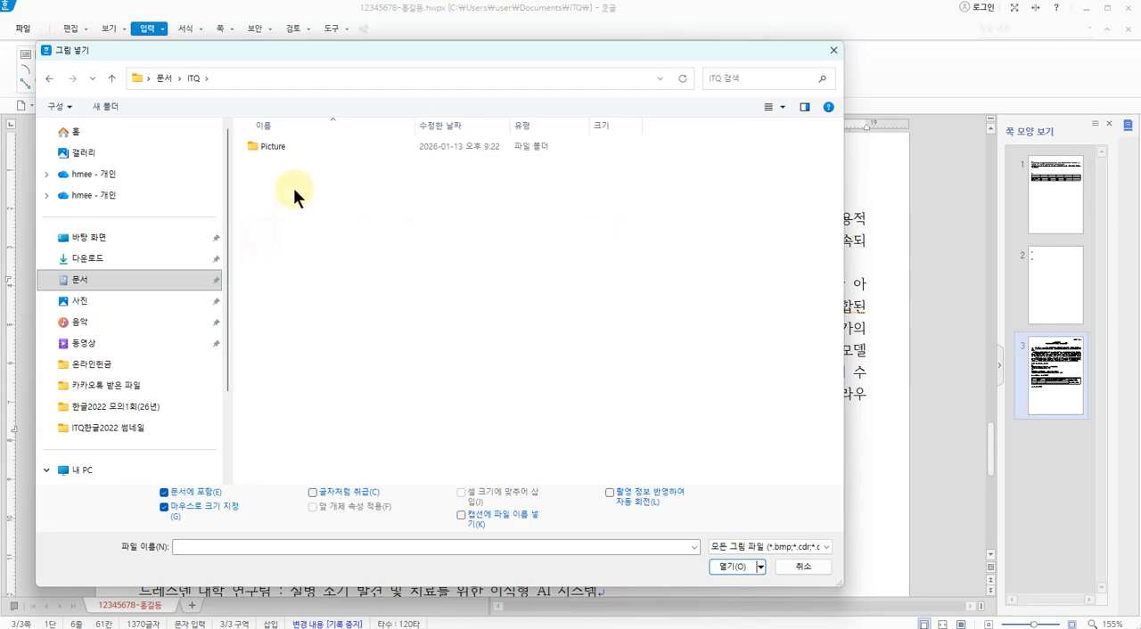
double_click(261, 144)
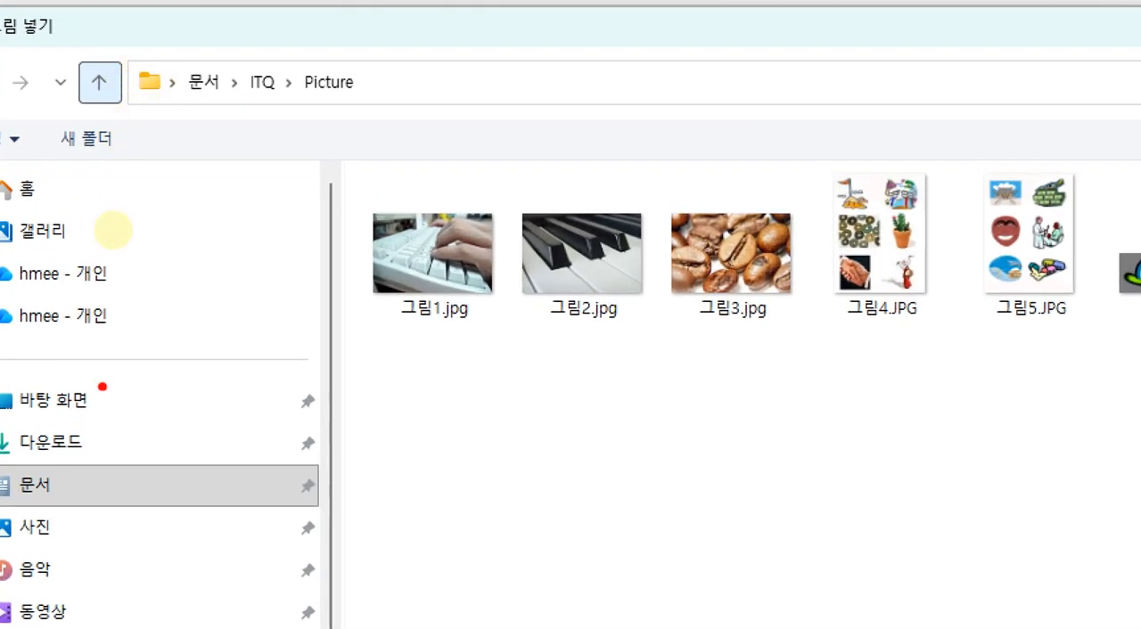
mouse_move(53, 510)
mouse_down()
mouse_move(8, 500)
mouse_move(69, 491)
mouse_up()
mouse_move(150, 85)
mouse_down()
mouse_move(192, 82)
mouse_move(205, 116)
mouse_move(224, 41)
mouse_move(211, 140)
mouse_up()
mouse_move(288, 95)
mouse_down()
mouse_move(250, 92)
mouse_move(268, 99)
mouse_up()
mouse_move(287, 31)
mouse_down()
mouse_move(306, 65)
mouse_move(273, 116)
mouse_up()
mouse_move(379, 106)
mouse_down()
mouse_move(332, 81)
mouse_move(346, 100)
mouse_up()
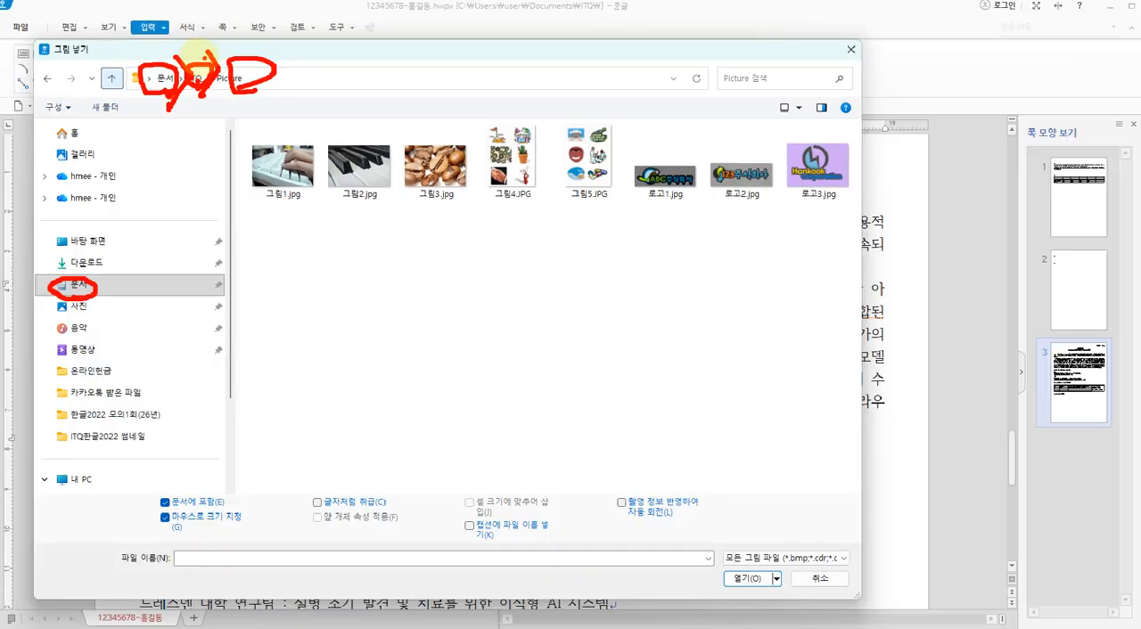
key(Escape)
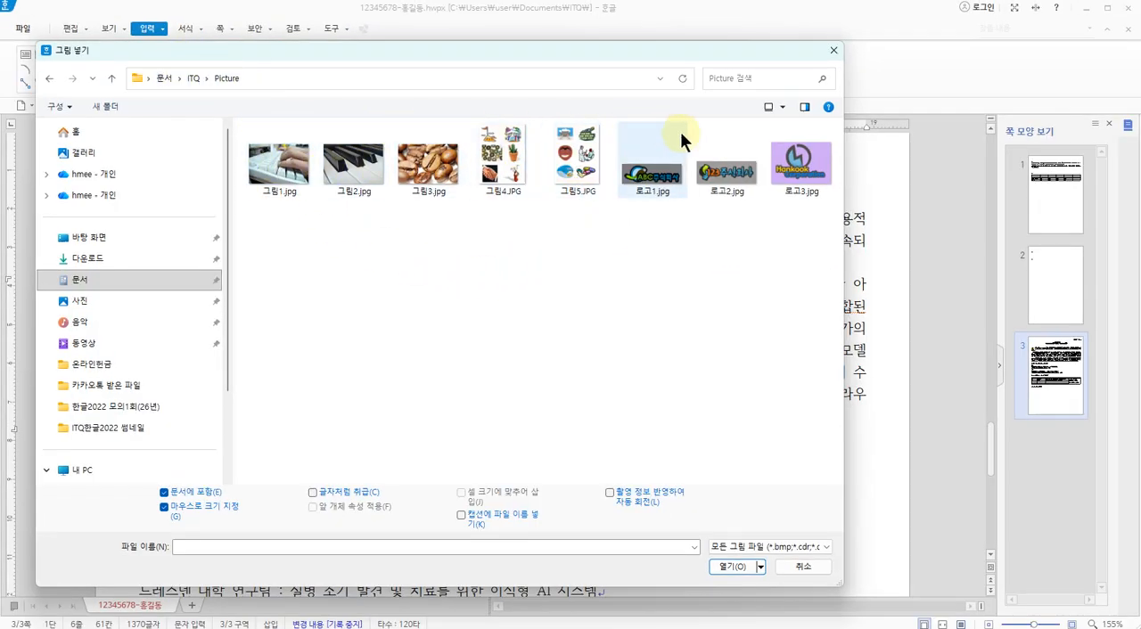
Insert 그림4.JPG from the Picture folder over the body paragraphs at about 63 × 82 mm
click(494, 155)
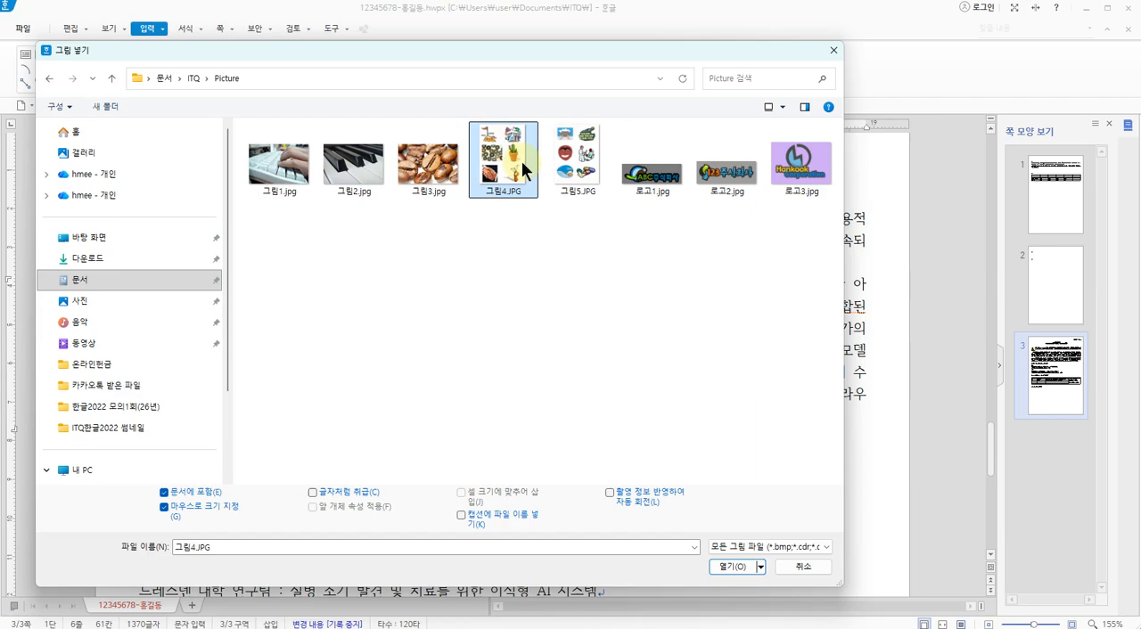
click(727, 565)
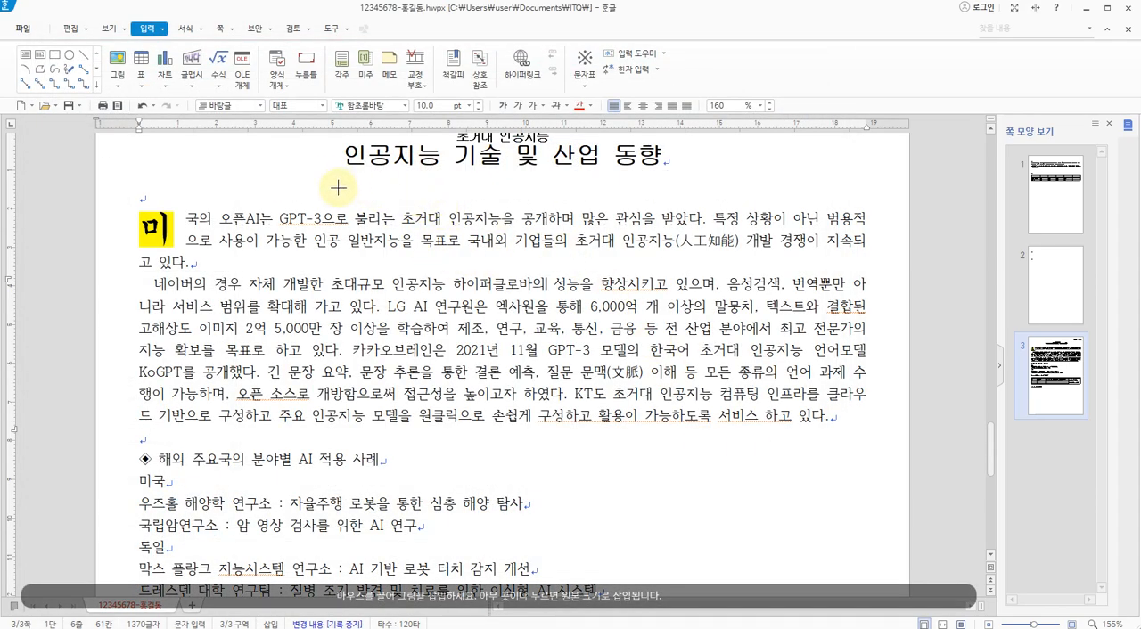
drag(326, 203, 569, 521)
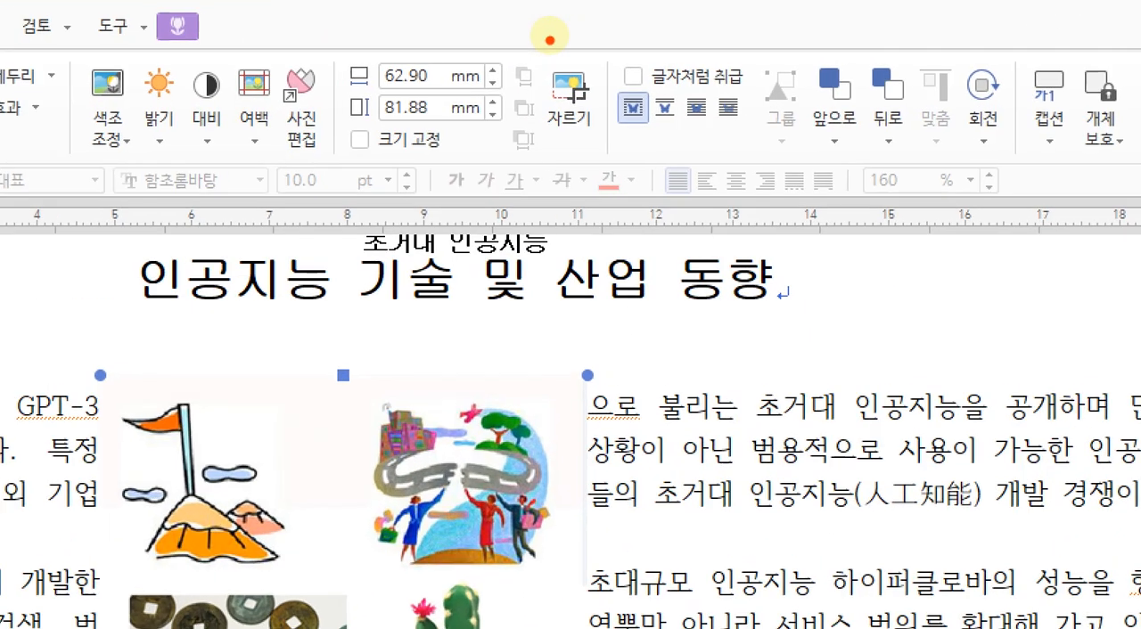
Crop the inserted picture down to the handshake image, about 22 × 25 mm
mouse_move(598, 137)
mouse_down()
mouse_move(624, 62)
mouse_move(606, 134)
mouse_up()
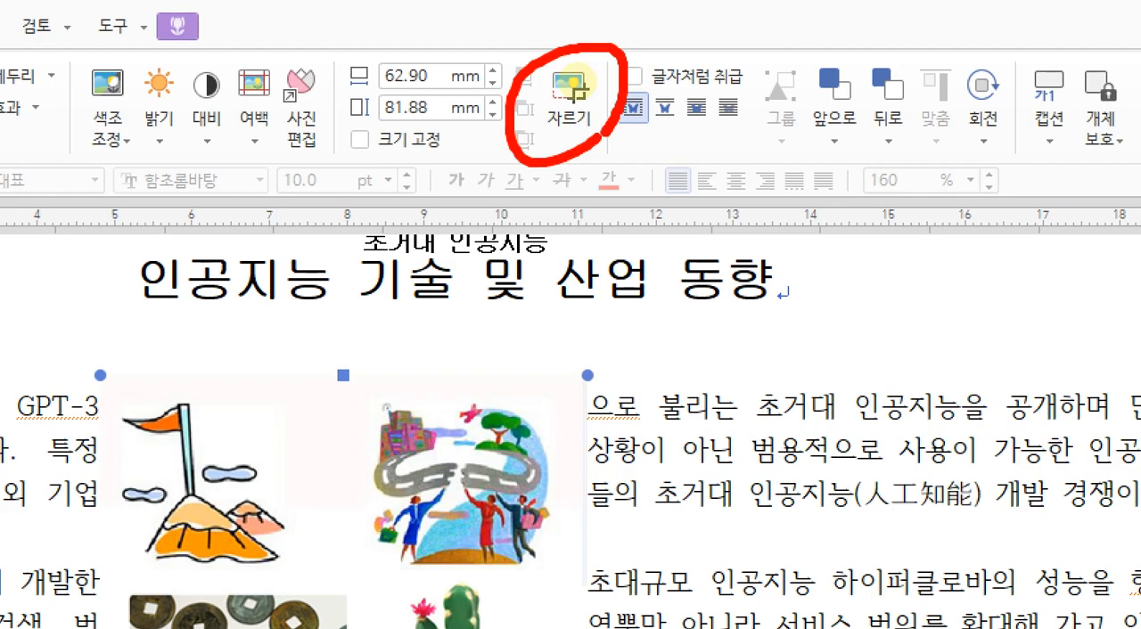
mouse_move(225, 45)
mouse_down()
mouse_move(214, 57)
mouse_move(178, 3)
mouse_move(212, 35)
mouse_up()
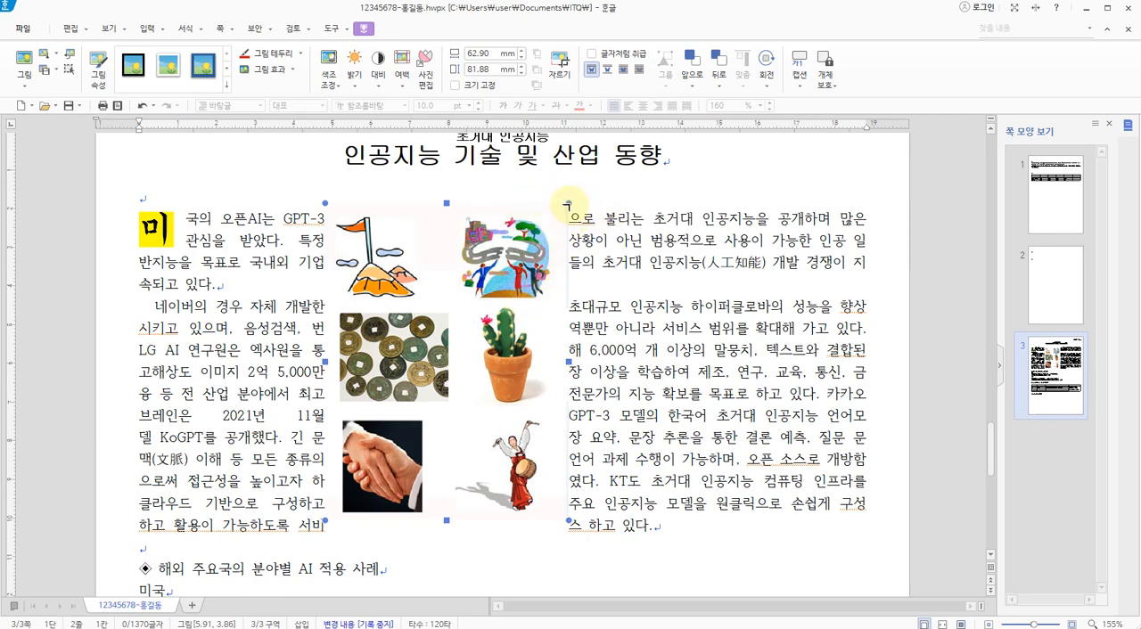
drag(568, 204, 423, 418)
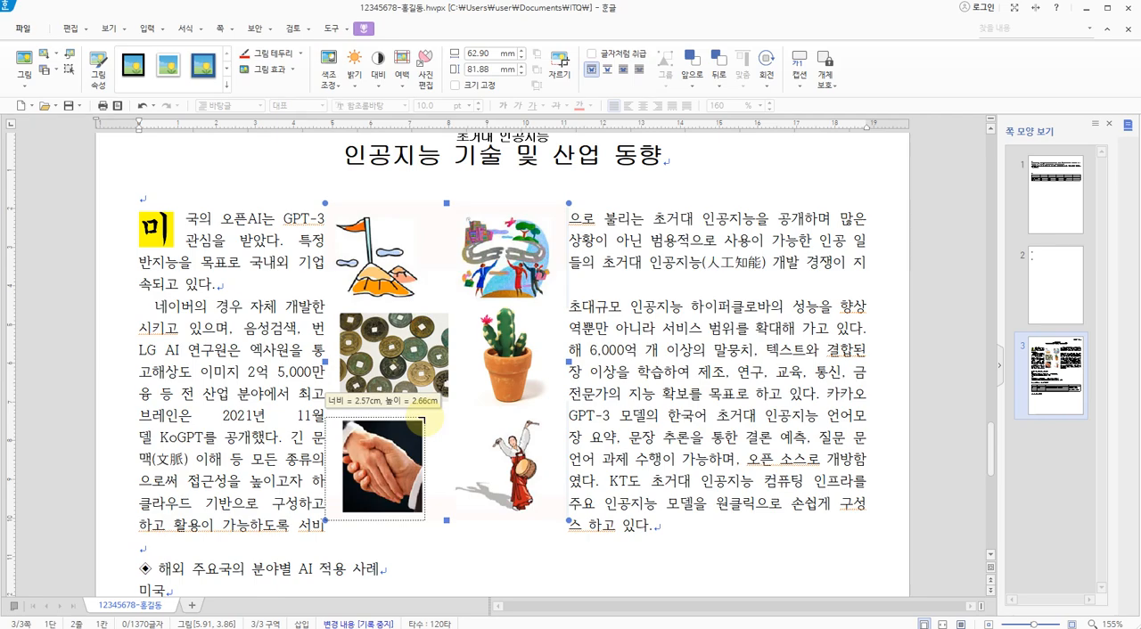
mouse_move(425, 418)
mouse_down()
mouse_move(433, 412)
mouse_move(423, 420)
mouse_up()
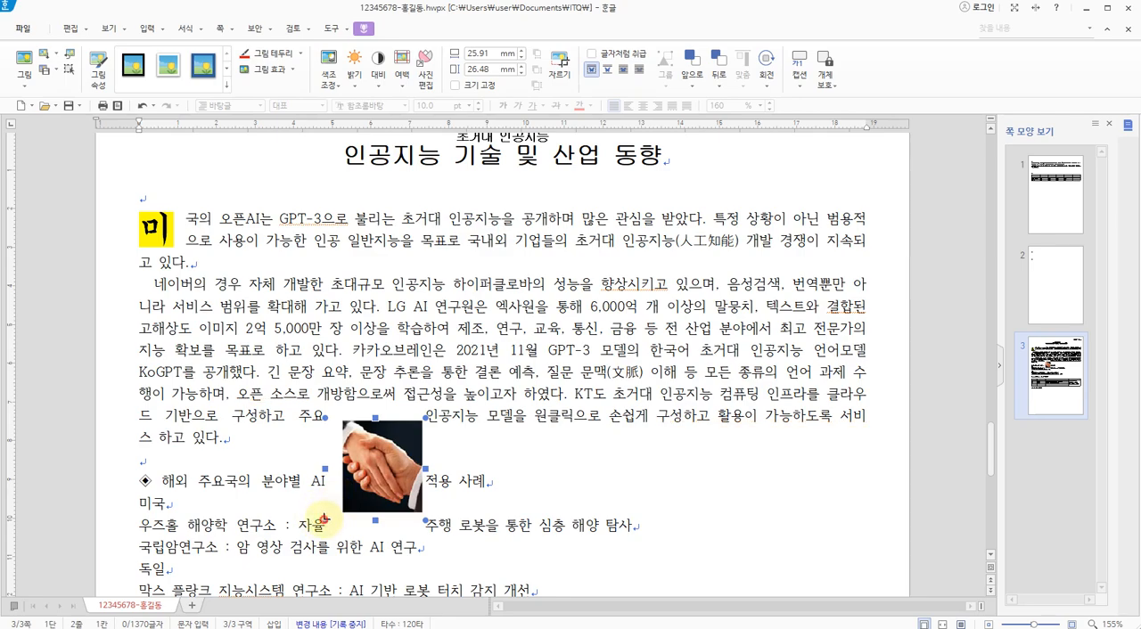
drag(328, 517, 342, 513)
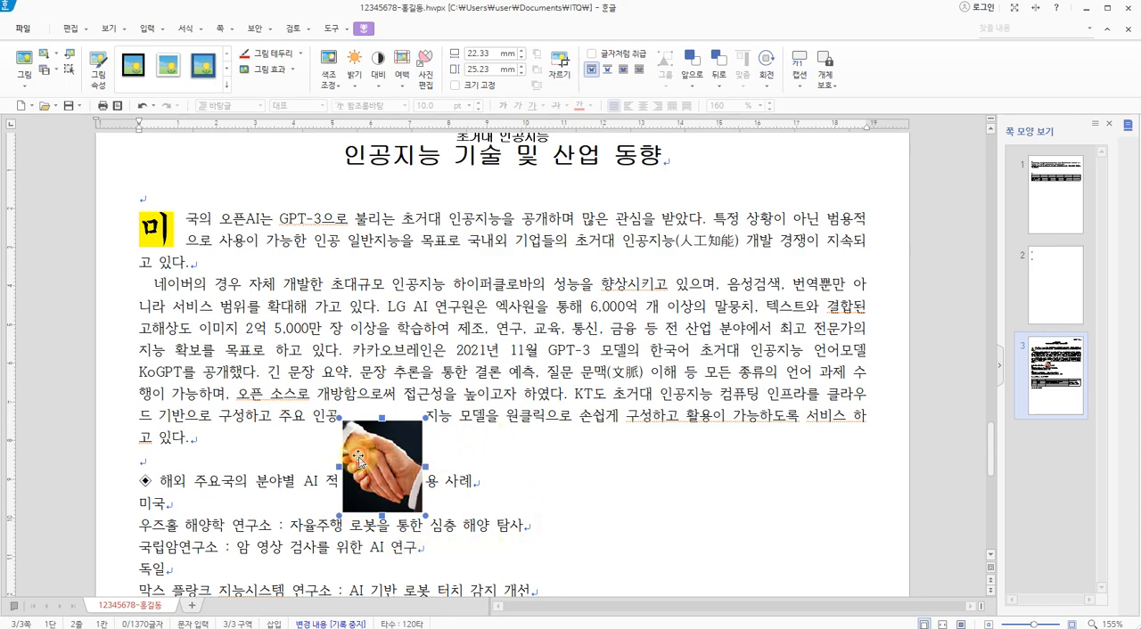
In the handshake picture's 개체 속성, set 너비 to 40 mm and 높이 to 35 mm, and enable 크기 고정
double_click(358, 458)
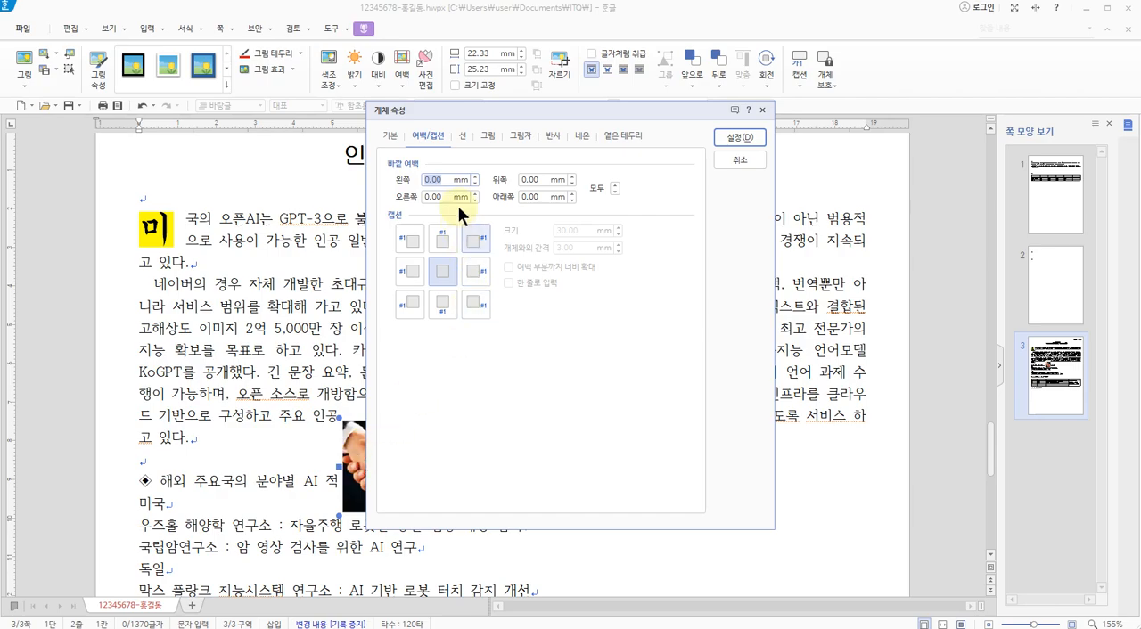
drag(480, 109, 435, 110)
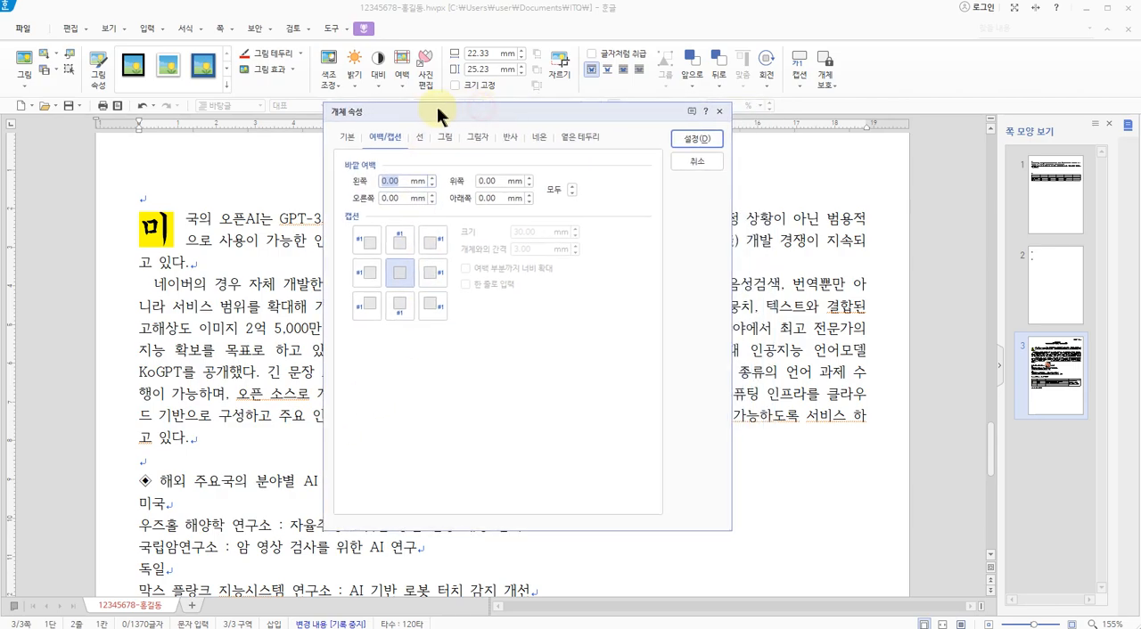
click(342, 138)
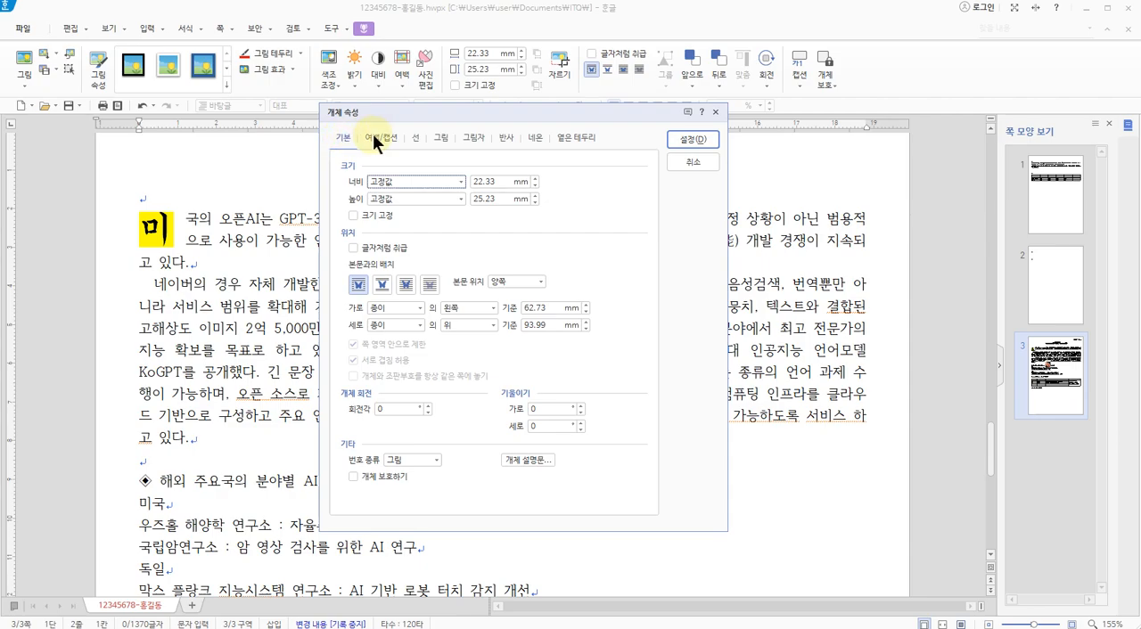
click(506, 184)
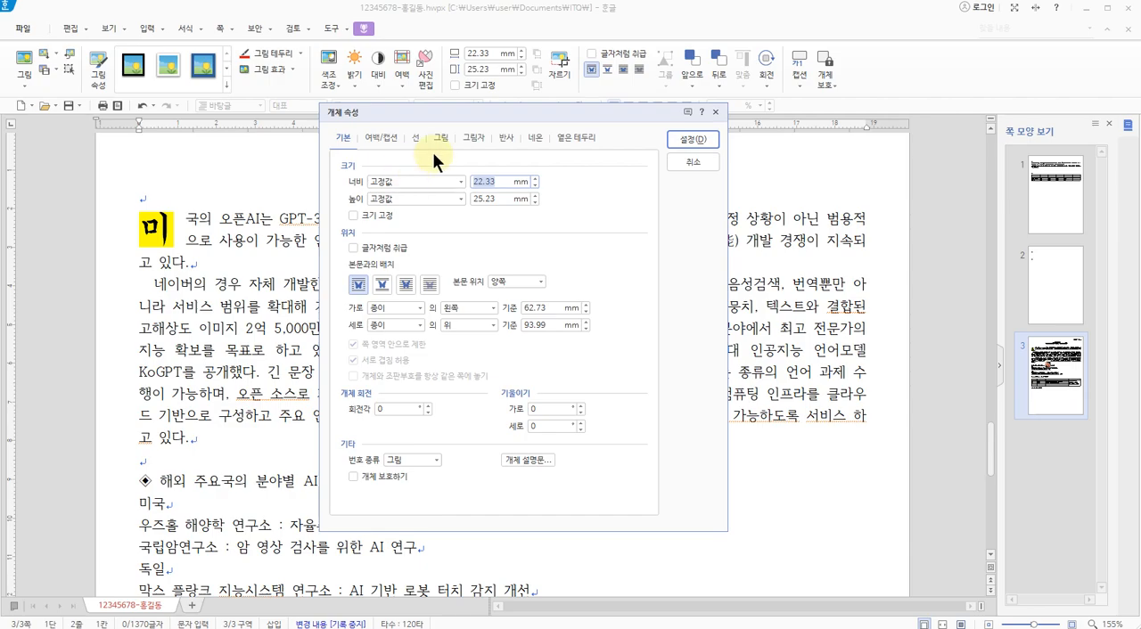
text(40)
click(498, 200)
text(35)
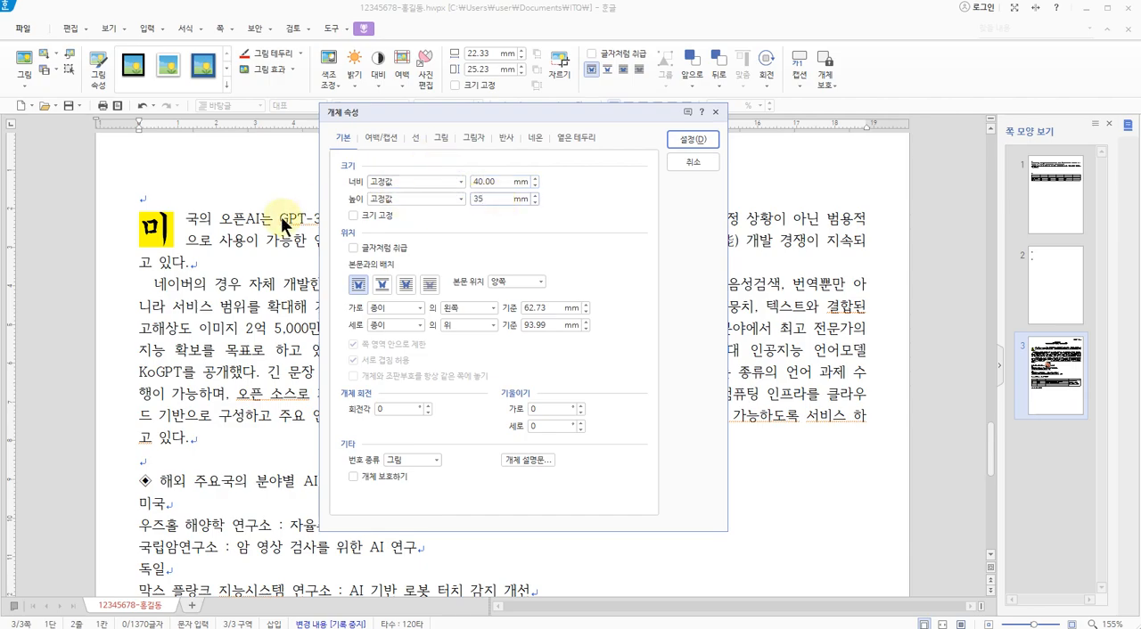
drag(428, 113, 598, 215)
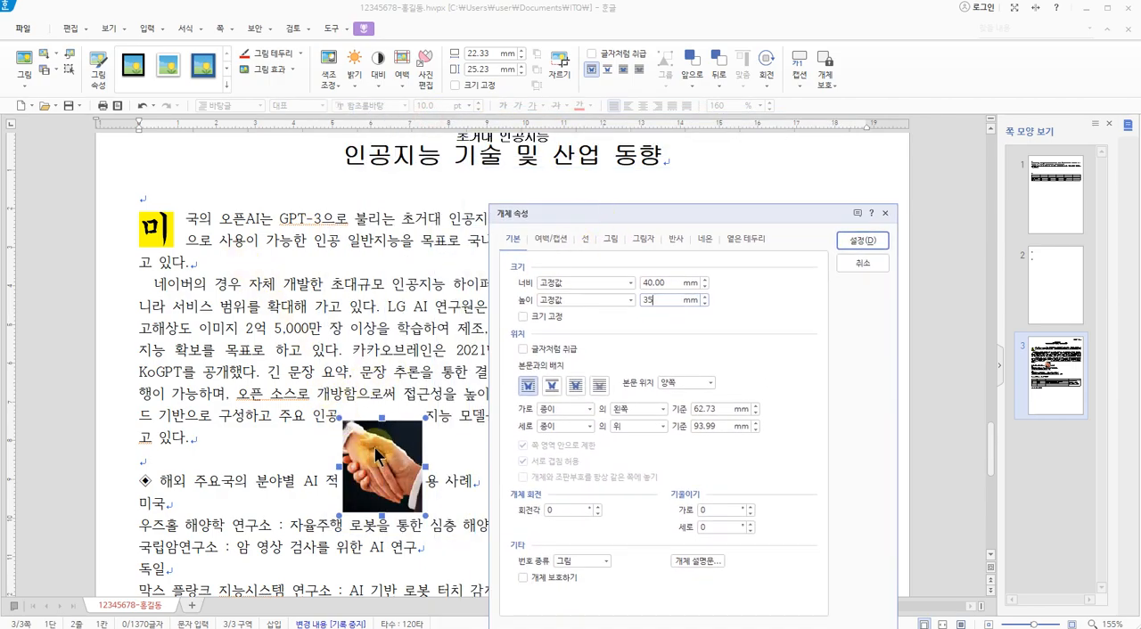
drag(569, 215, 395, 93)
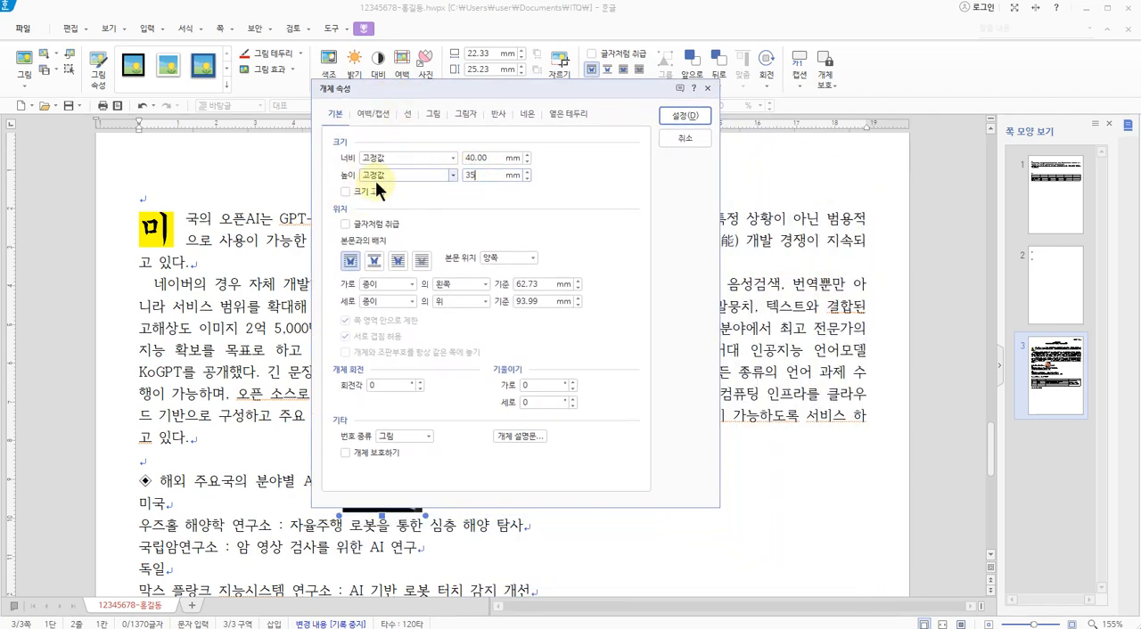
click(346, 192)
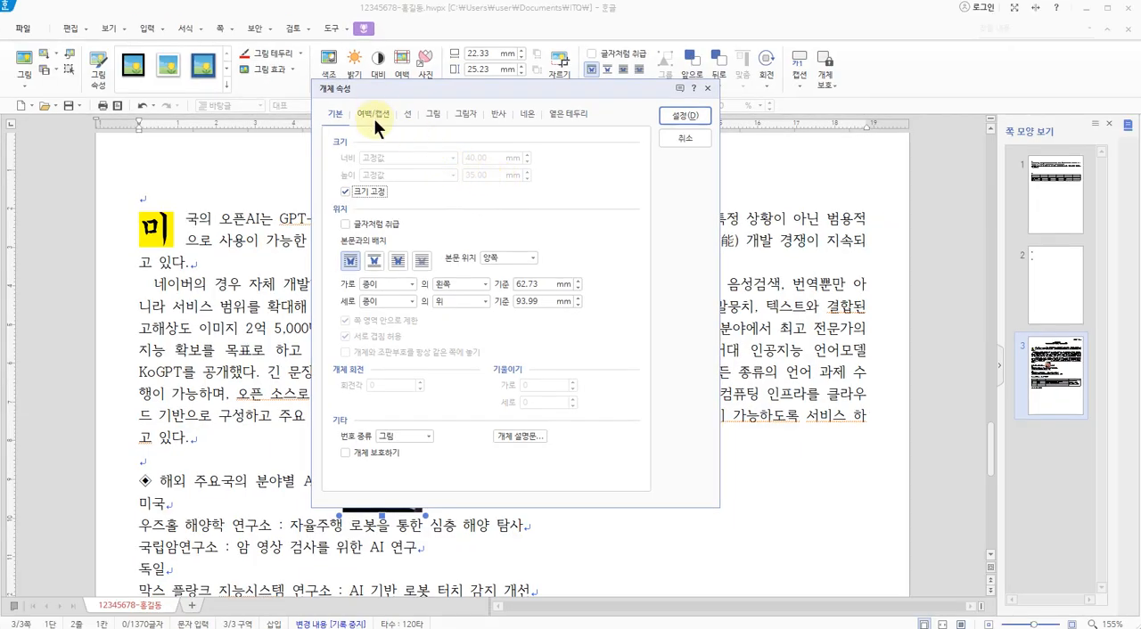
Set the picture's left outer margin (바깥 여백 왼쪽) to 2 mm and apply the object properties
click(373, 115)
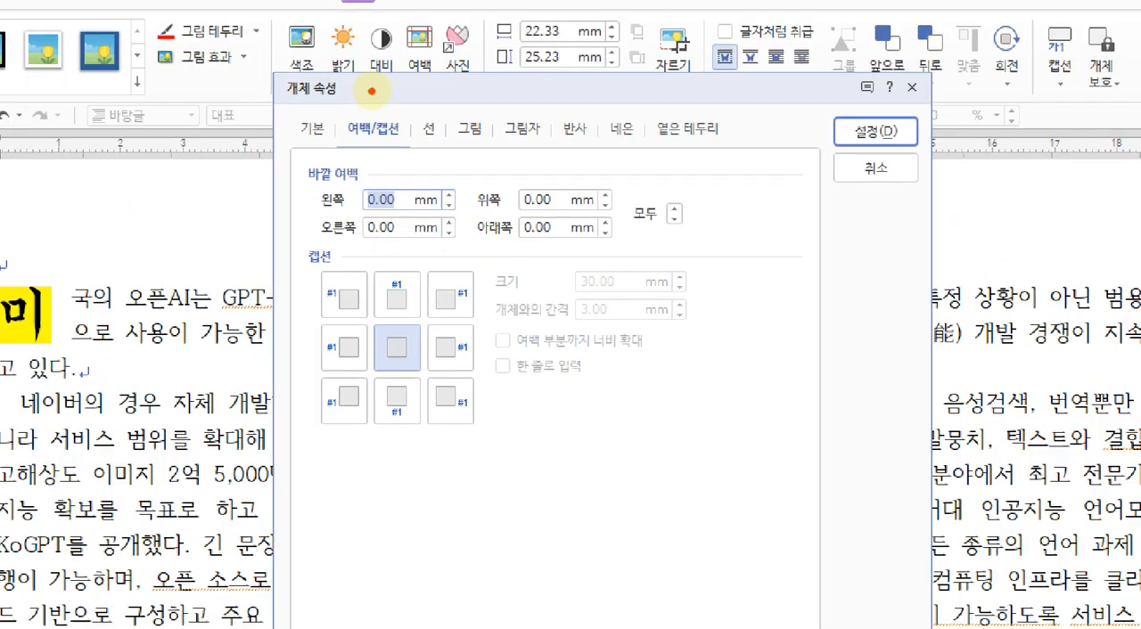
mouse_move(265, 143)
mouse_down()
mouse_move(318, 125)
mouse_move(318, 167)
mouse_up()
mouse_move(387, 170)
mouse_down()
mouse_move(339, 151)
mouse_move(417, 109)
mouse_move(389, 175)
mouse_up()
mouse_move(361, 239)
mouse_down()
mouse_move(287, 222)
mouse_move(415, 178)
mouse_move(491, 233)
mouse_move(348, 250)
mouse_up()
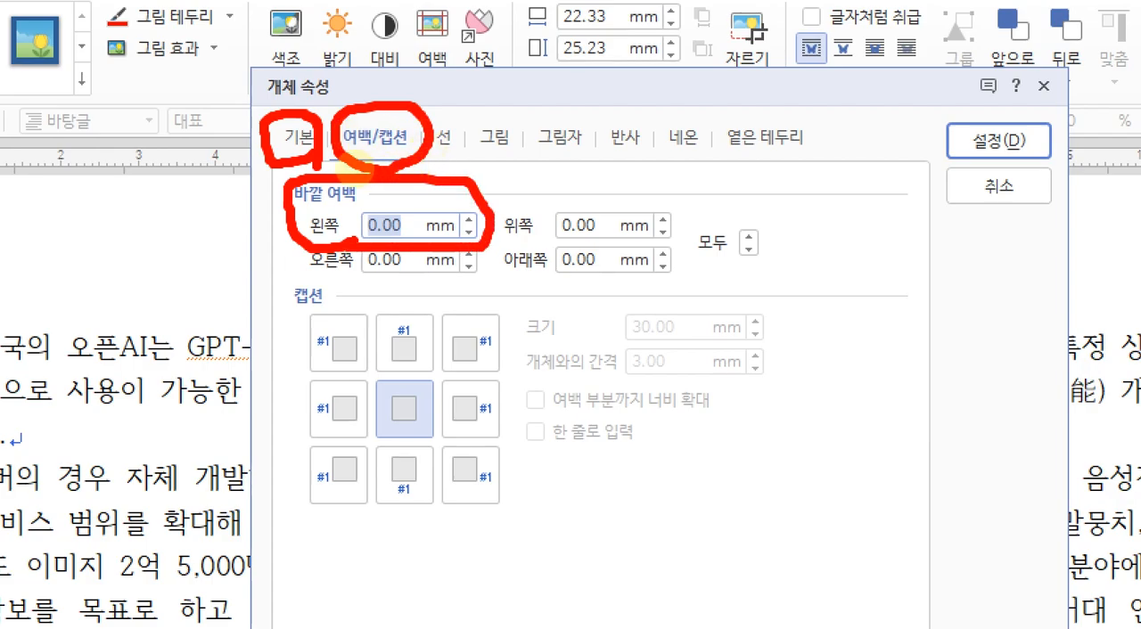
click(339, 273)
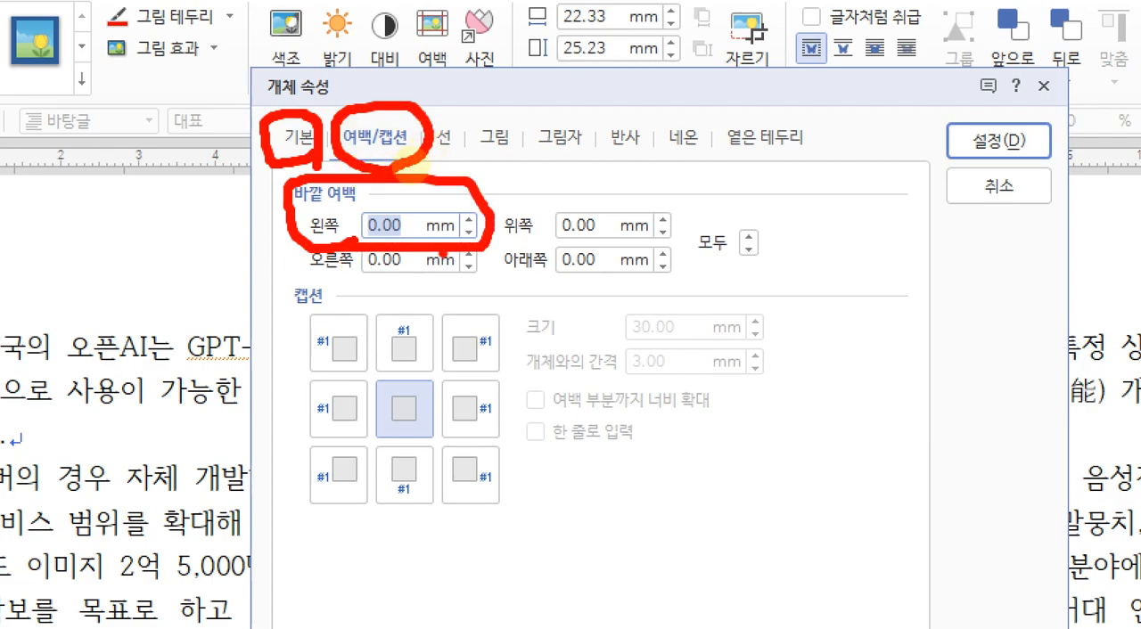
key(Escape)
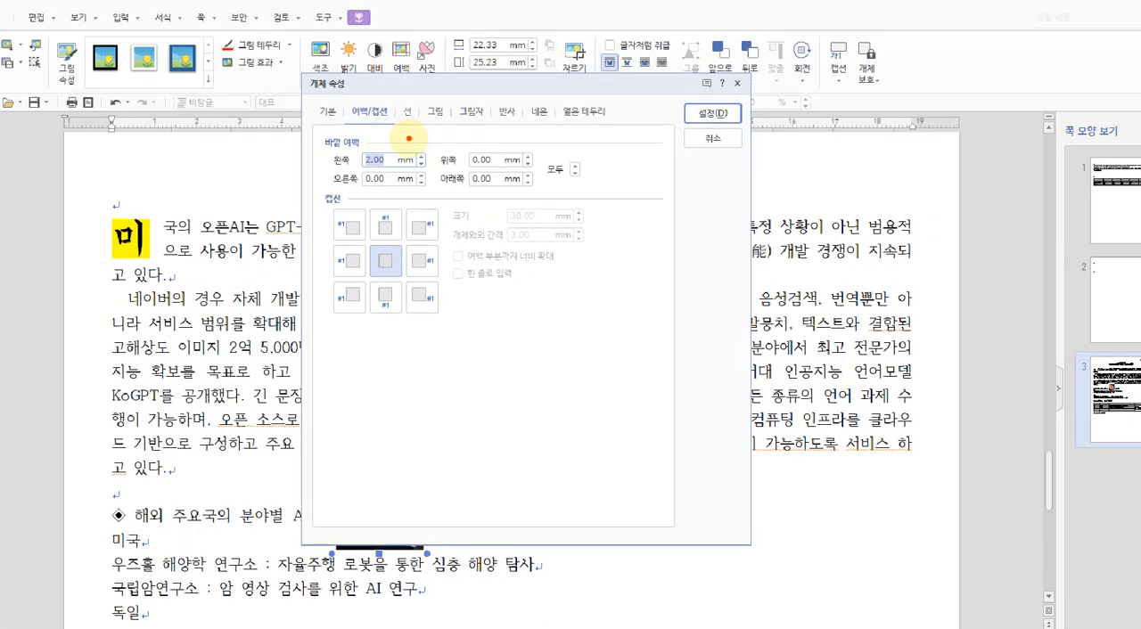
key(ctrl+1)
drag(348, 124, 396, 126)
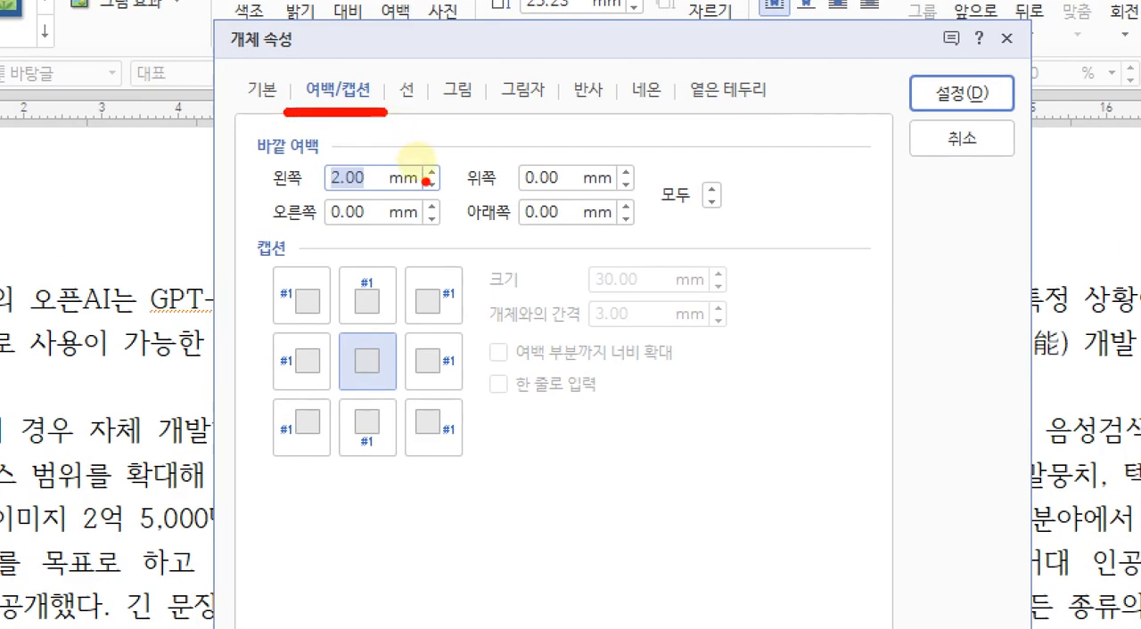
mouse_move(367, 189)
mouse_down()
mouse_move(303, 189)
mouse_move(249, 126)
mouse_up()
mouse_move(342, 134)
mouse_down()
mouse_move(428, 144)
mouse_move(382, 177)
mouse_up()
drag(907, 93, 986, 74)
key(Escape)
click(686, 117)
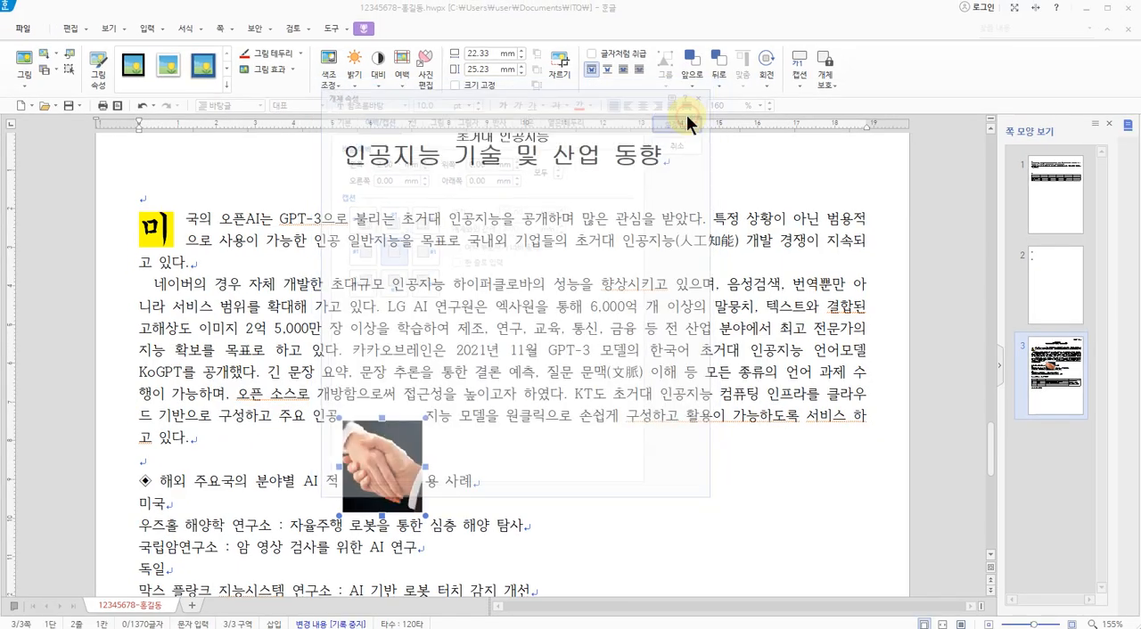
Move the handshake picture to the right edge of the body text, level with the first line of the opening paragraph
drag(431, 484, 376, 379)
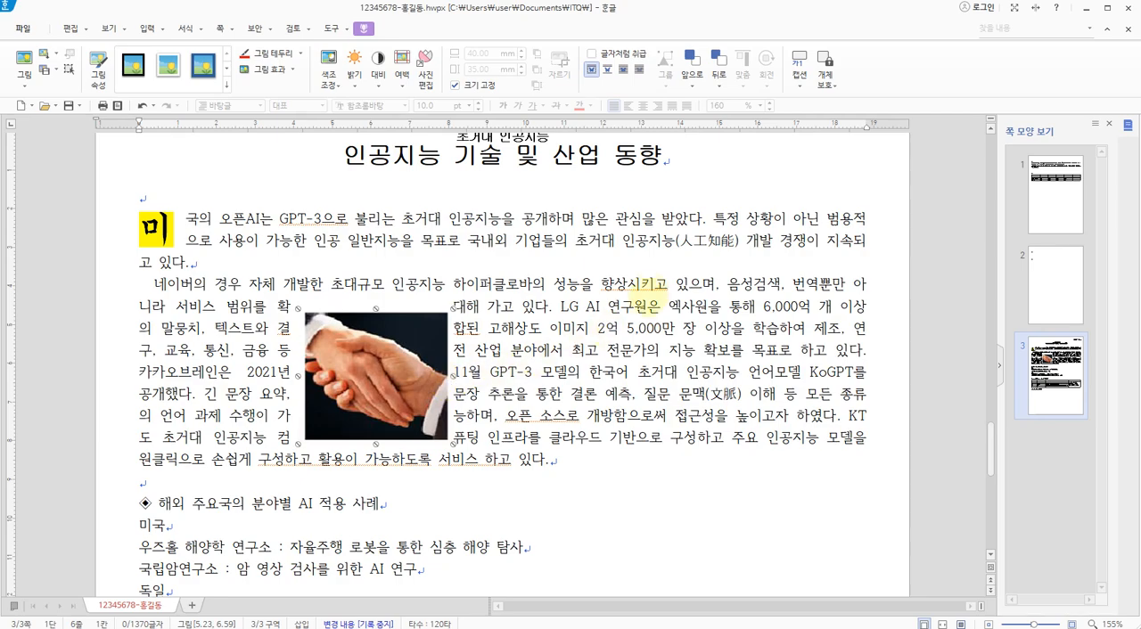
mouse_move(724, 213)
mouse_down()
mouse_move(863, 210)
mouse_move(869, 350)
mouse_move(748, 351)
mouse_move(713, 241)
mouse_move(734, 223)
mouse_move(751, 325)
mouse_up()
drag(815, 242, 798, 336)
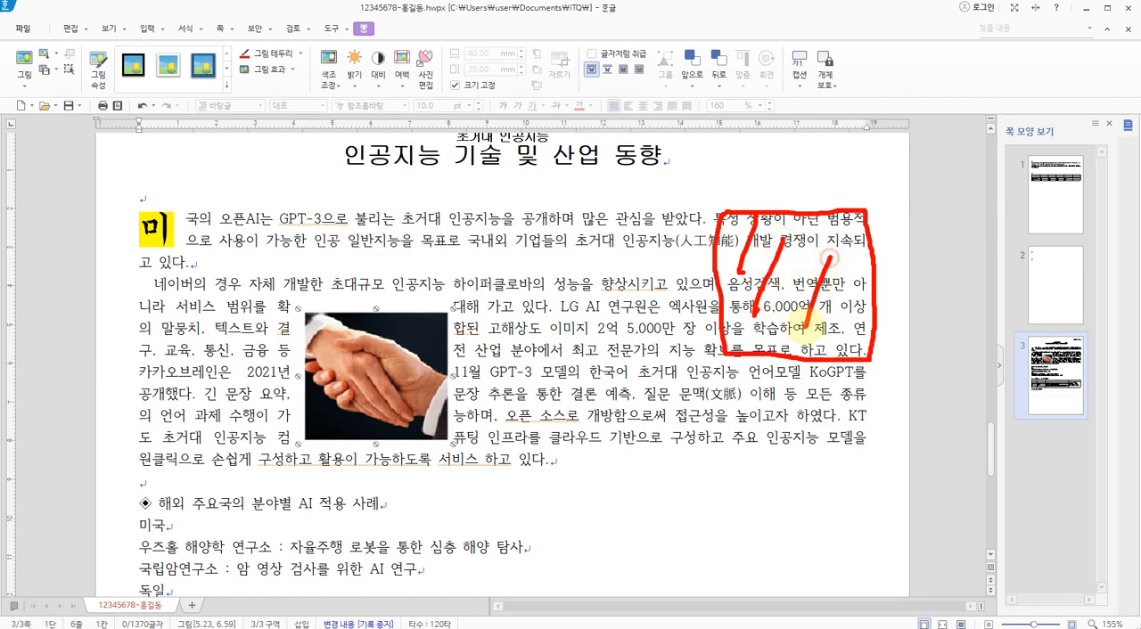
key(Escape)
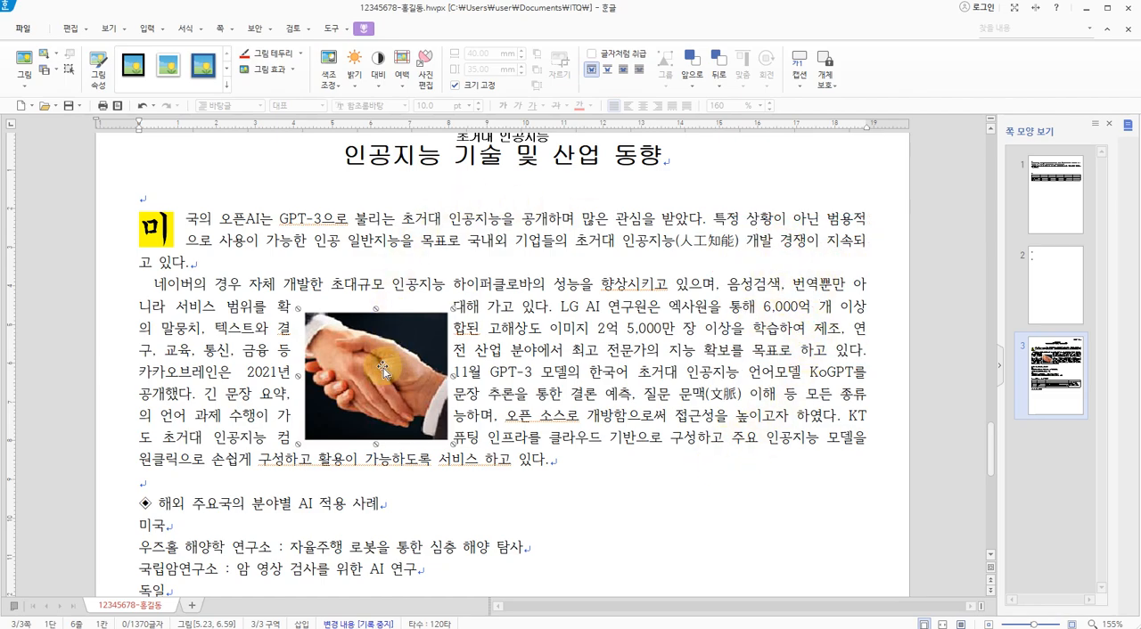
drag(384, 367, 792, 283)
click(635, 387)
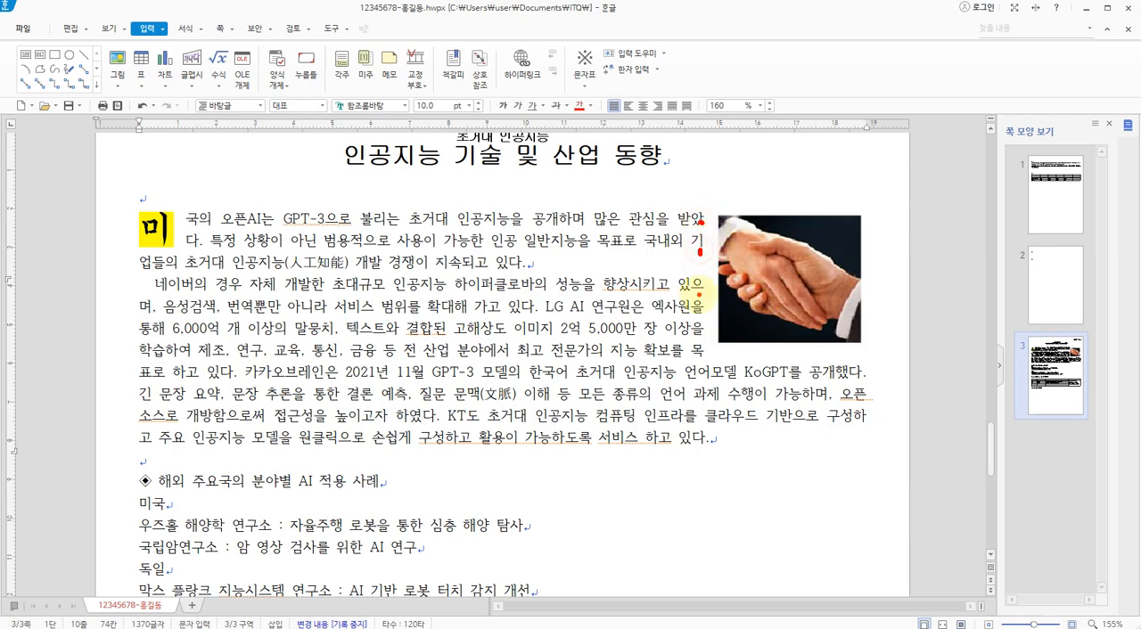
mouse_move(700, 217)
mouse_down()
mouse_move(700, 356)
mouse_move(702, 229)
mouse_up()
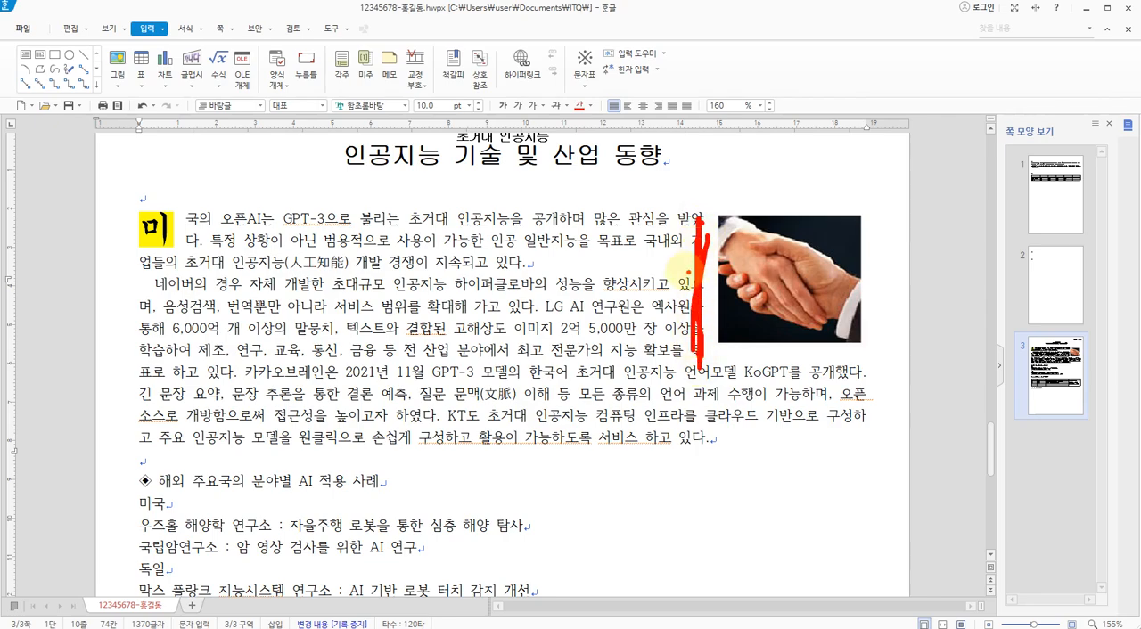
key(Escape)
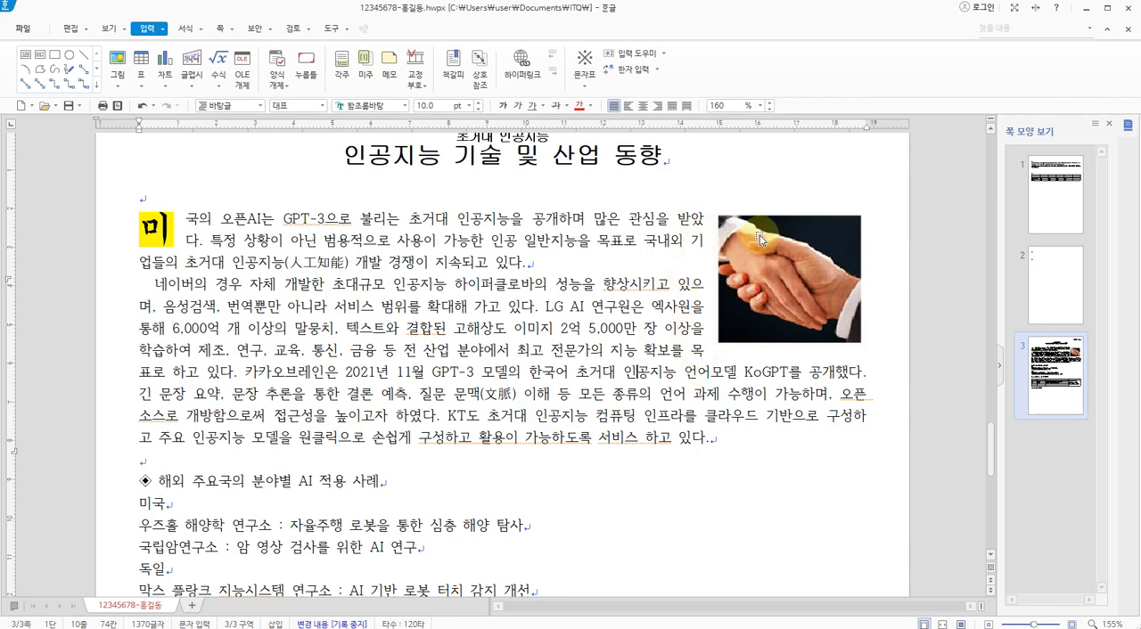
mouse_move(695, 211)
mouse_down()
mouse_move(863, 210)
mouse_move(858, 431)
mouse_up()
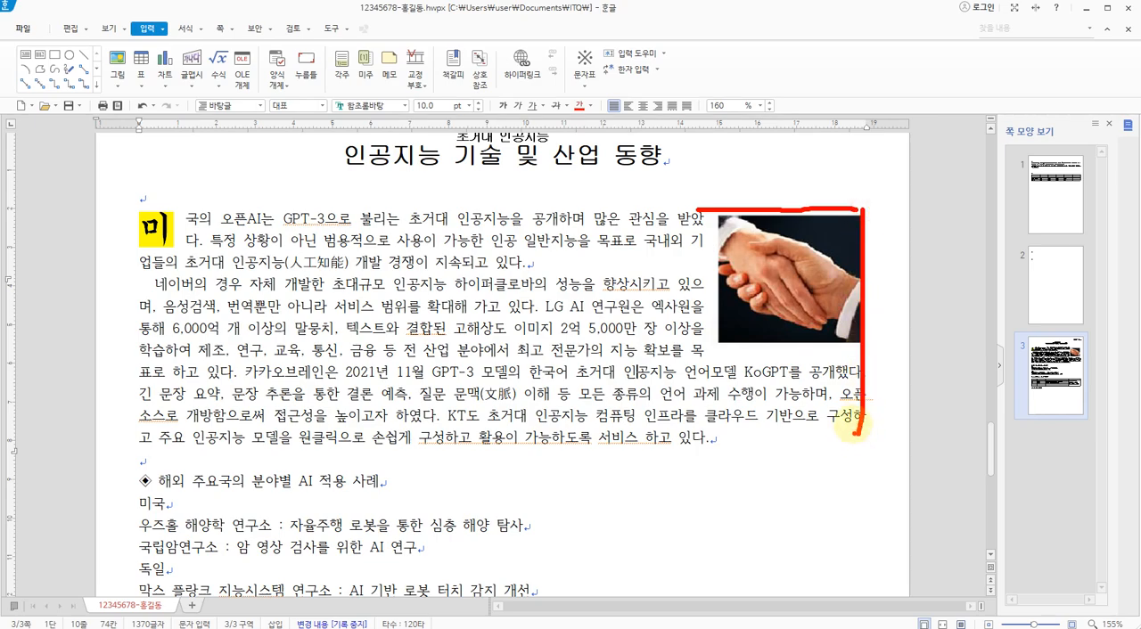
key(Escape)
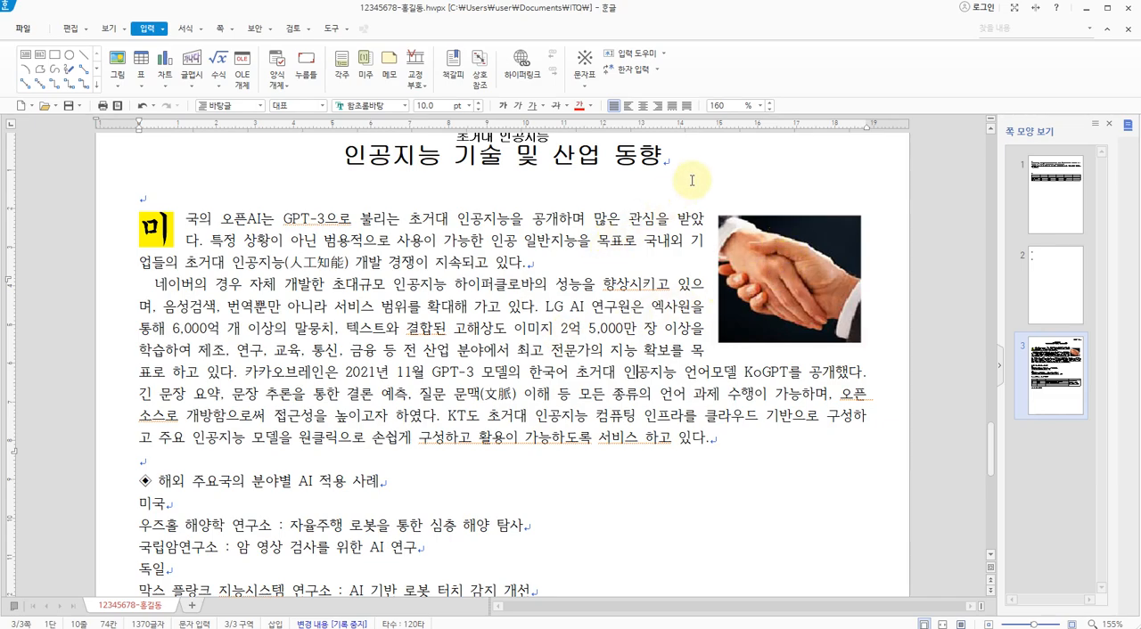
scroll(722, 189, up, 2)
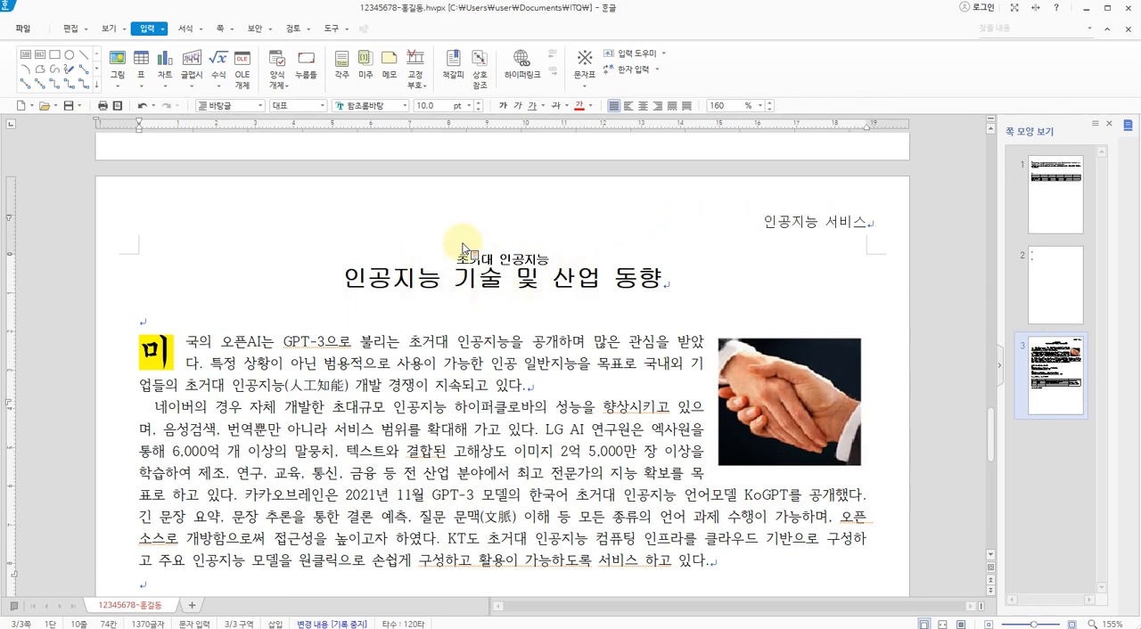
scroll(407, 326, down, 3)
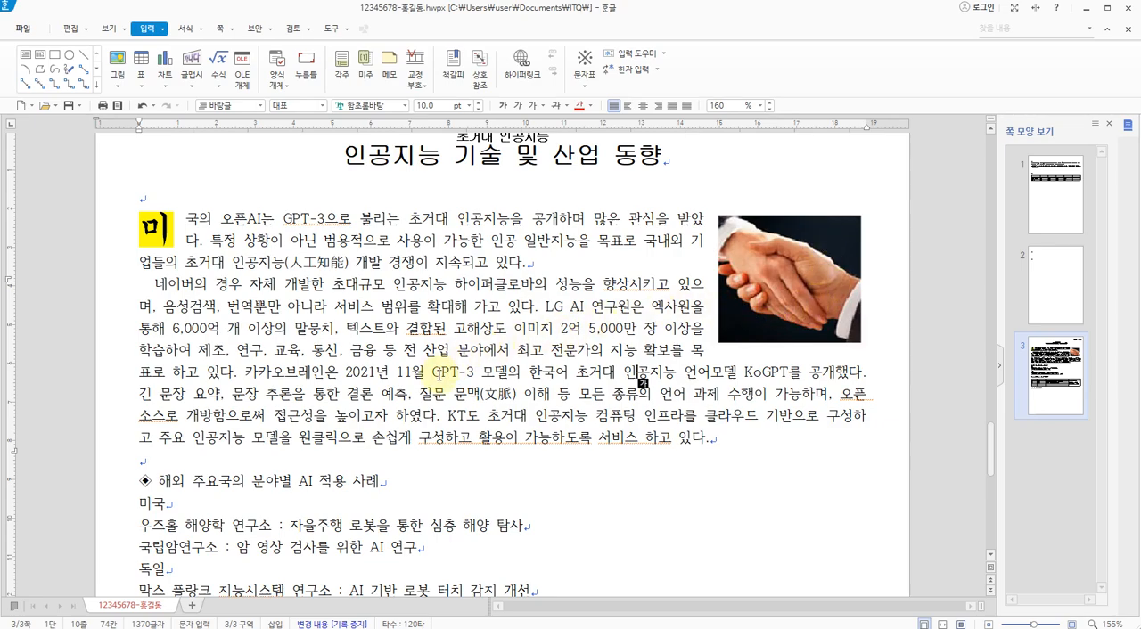
scroll(438, 374, down, 1)
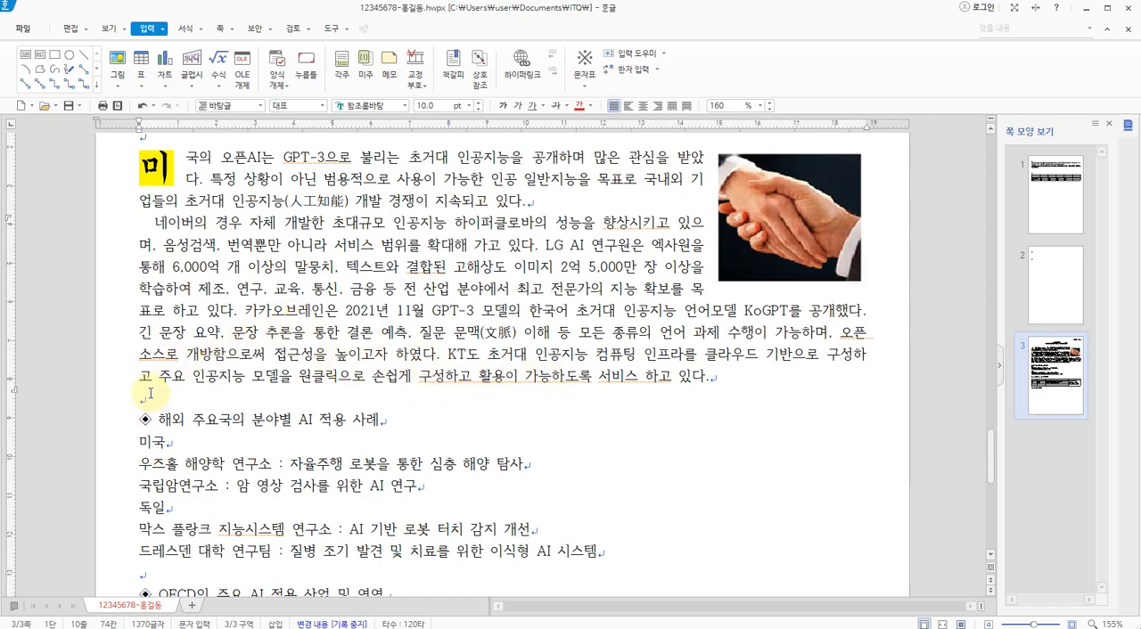
text(@)
scroll(154, 381, up, 1)
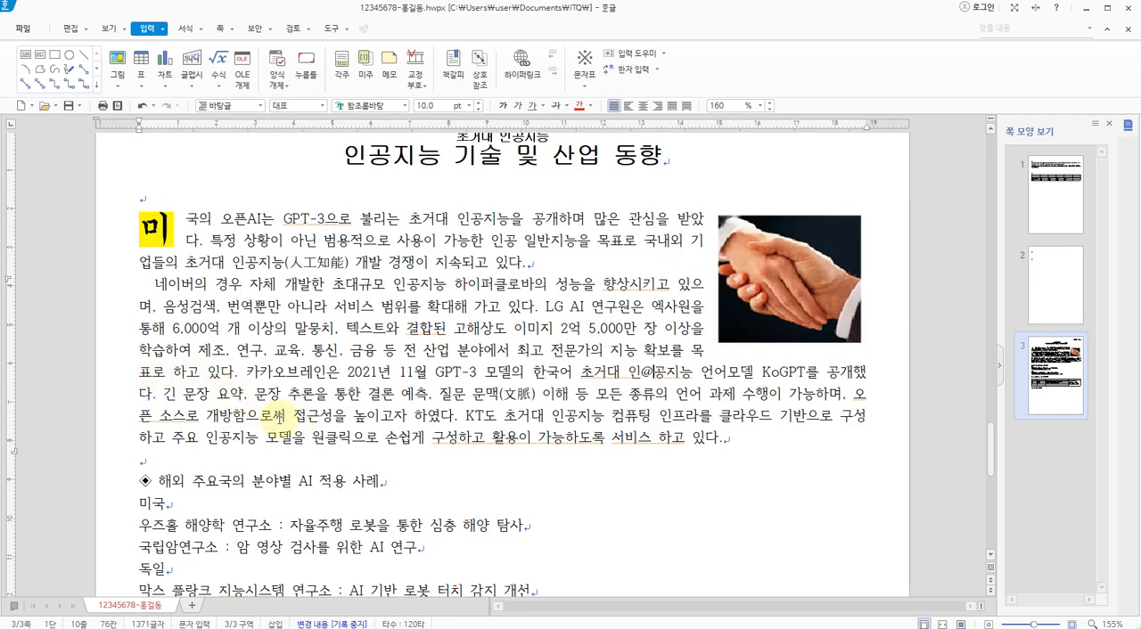
key(BackSpace)
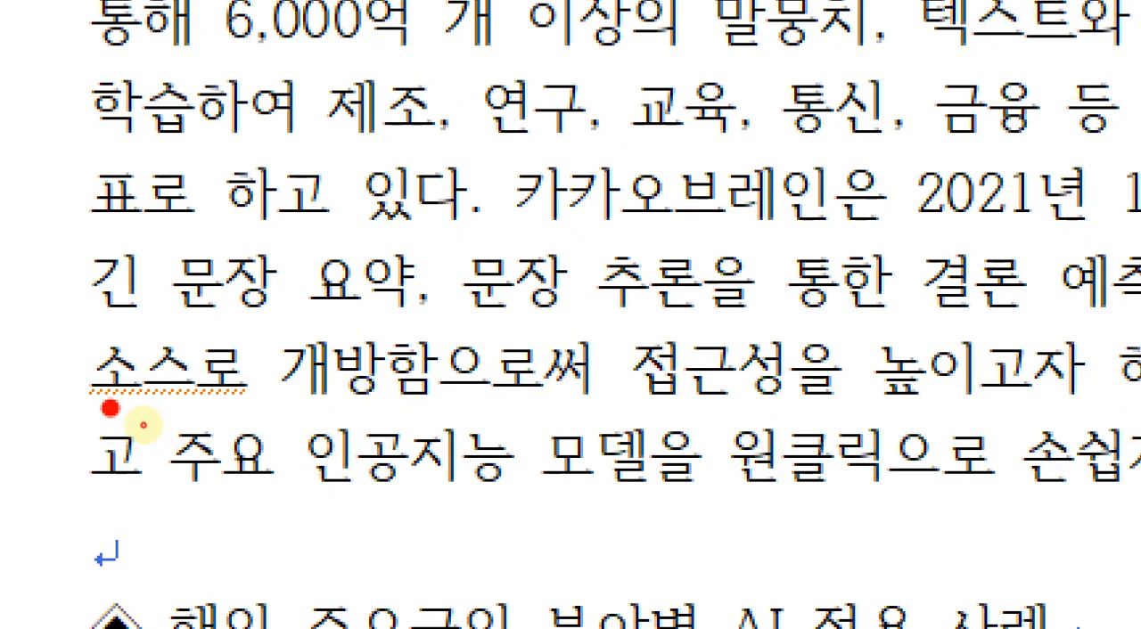
drag(143, 426, 167, 421)
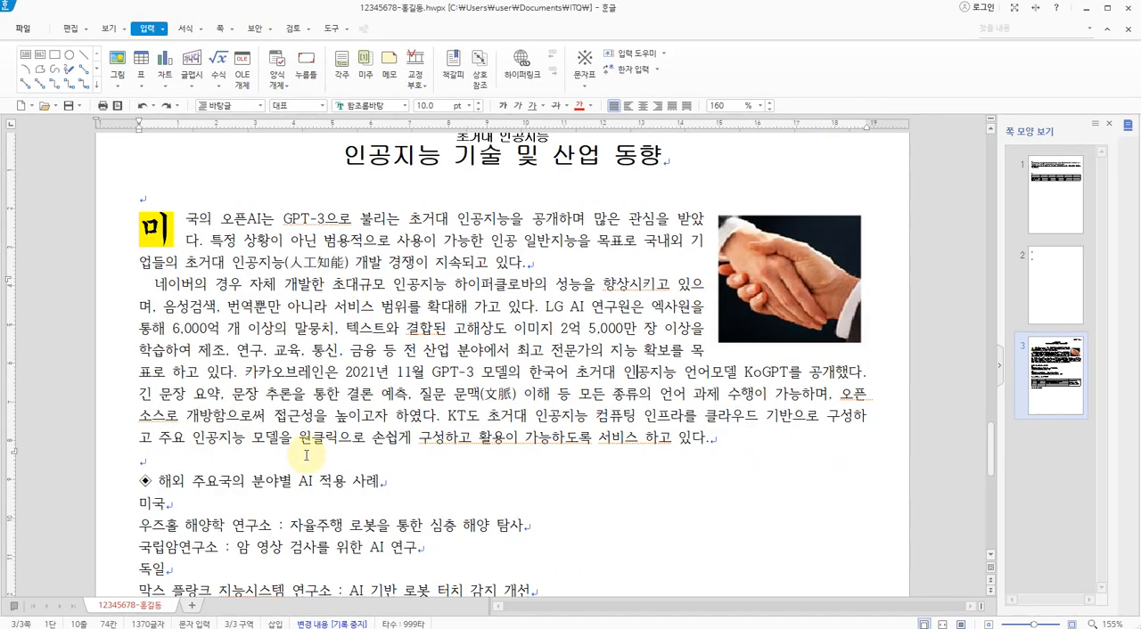
Switch to the 3p.jpg exam sheet and examine the footnote marker position, footnote text and separator-line callout, returning to the document
key(alt+Tab)
drag(242, 512, 362, 217)
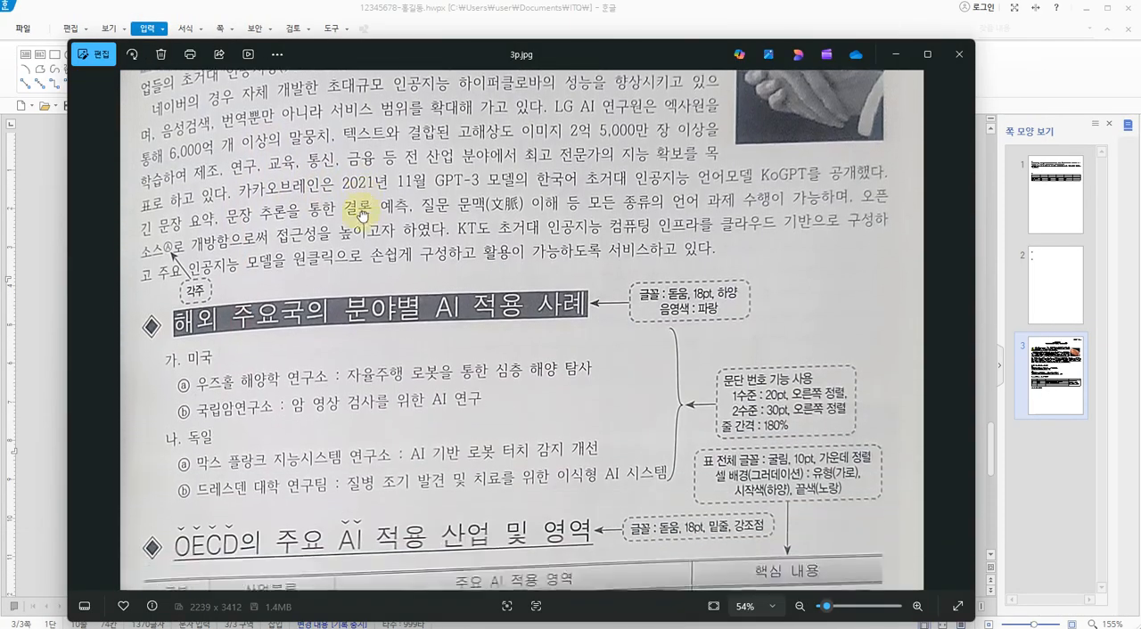
key(ctrl+2)
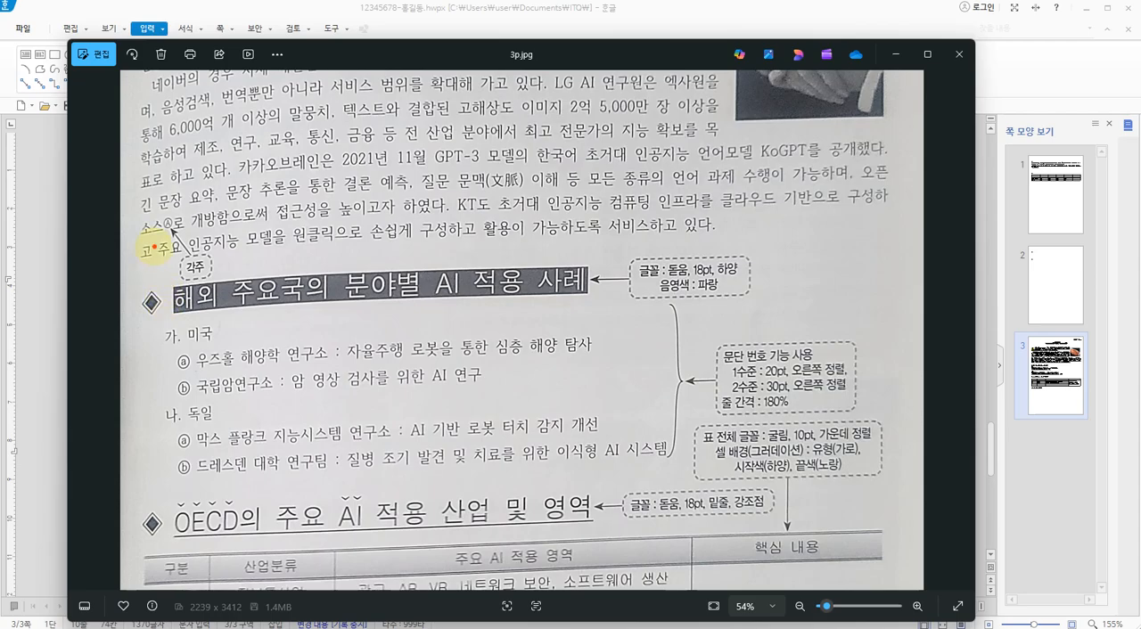
mouse_move(188, 182)
mouse_down()
mouse_move(156, 185)
mouse_move(211, 143)
mouse_move(203, 180)
mouse_up()
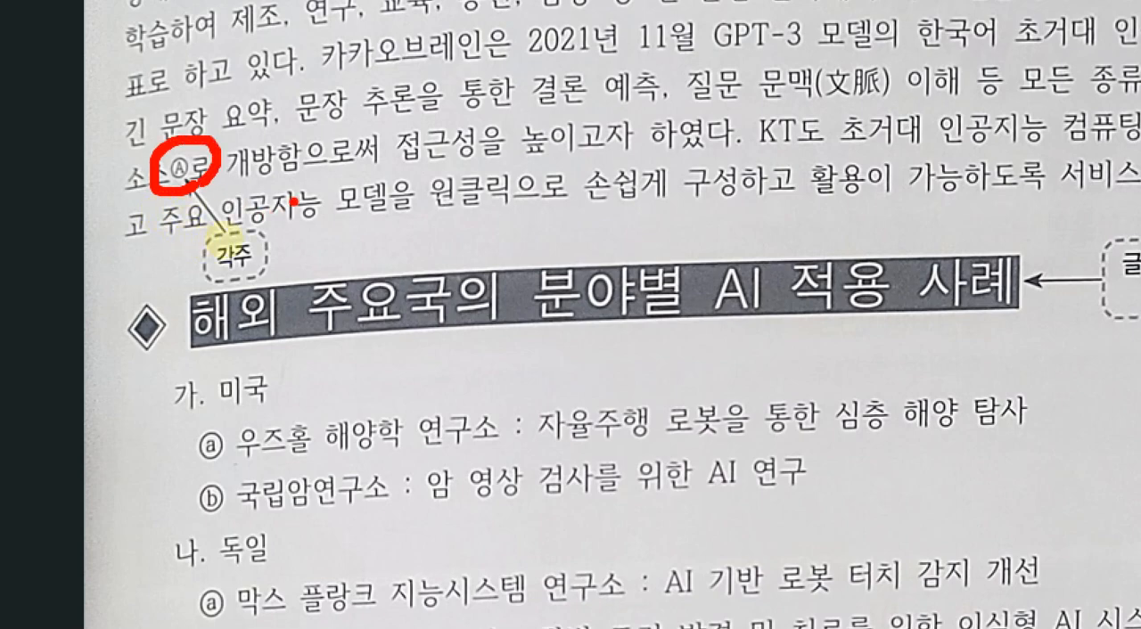
key(Escape)
scroll(214, 360, down, 4)
scroll(277, 390, up, 2)
scroll(283, 393, down, 5)
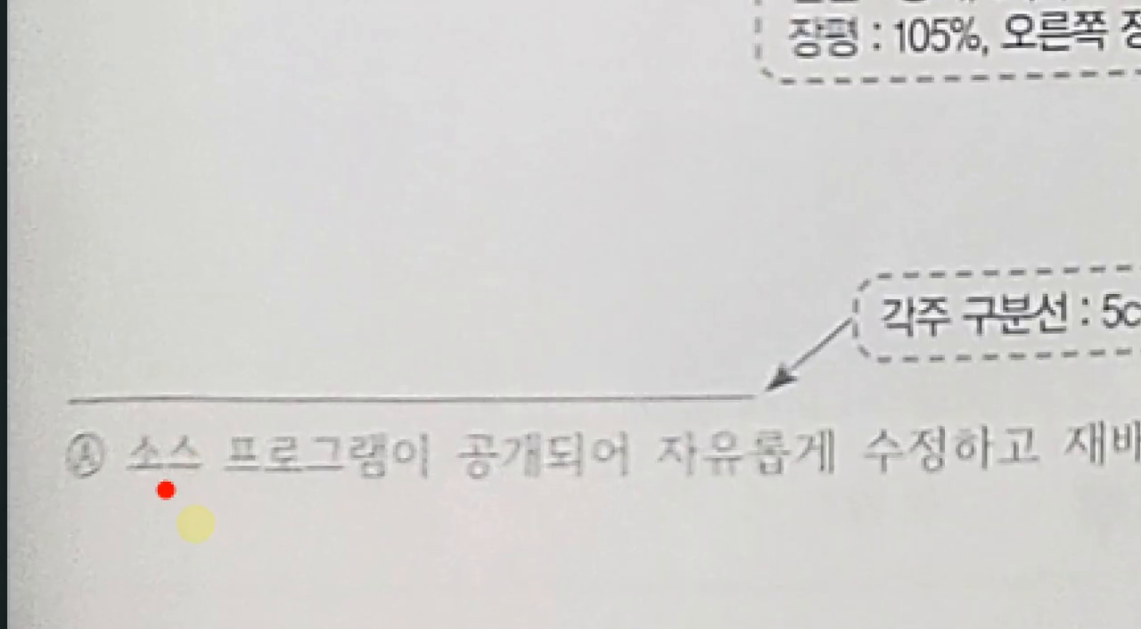
drag(193, 522, 292, 521)
drag(538, 482, 1048, 486)
click(1120, 485)
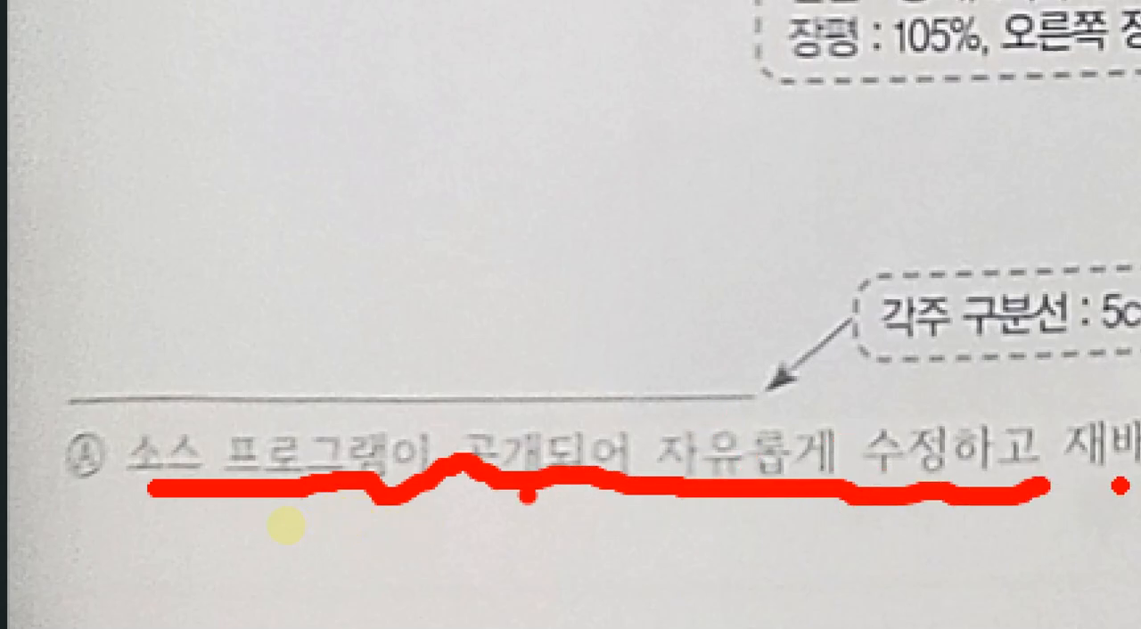
key(Escape)
scroll(232, 354, up, 3)
scroll(234, 353, down, 1)
scroll(233, 353, down, 1)
key(alt+Tab)
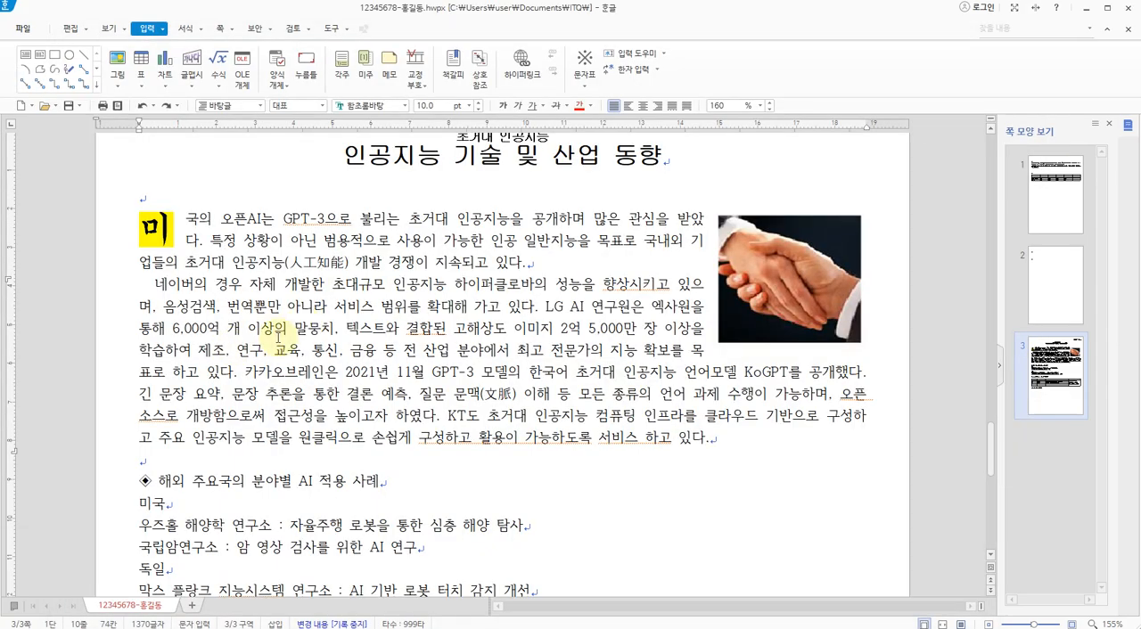
Insert a footnote (각주) right after "오픈 소스" in the second body paragraph, reading "소스 프로그램이 공개되어 자유롭게 수정하고 재배포할 수 있는 프로그램"
click(165, 417)
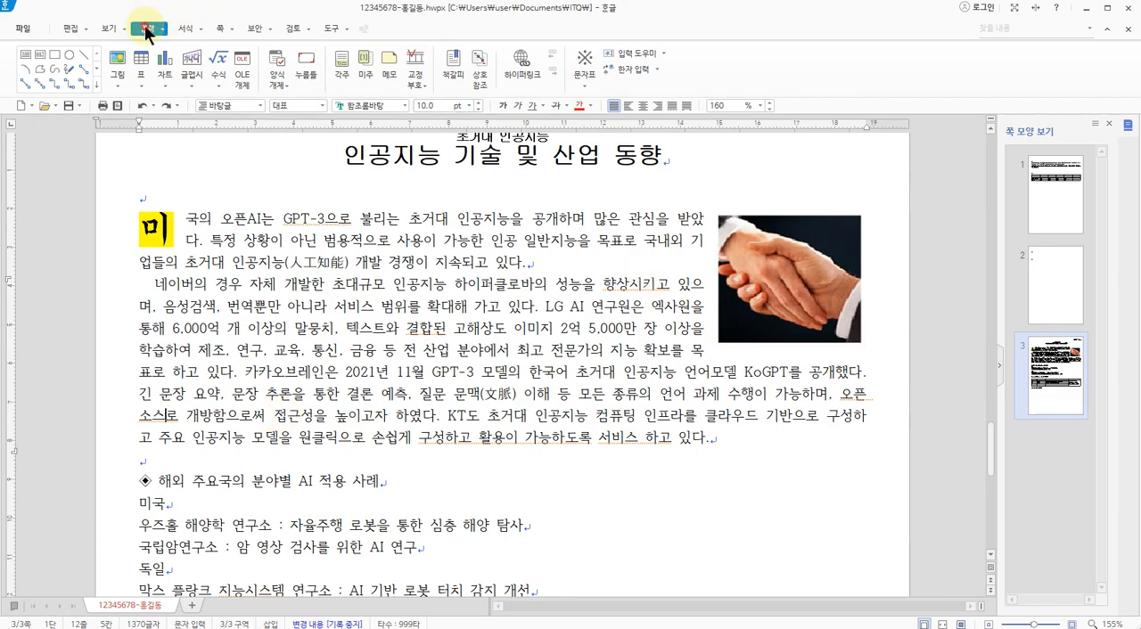
click(264, 25)
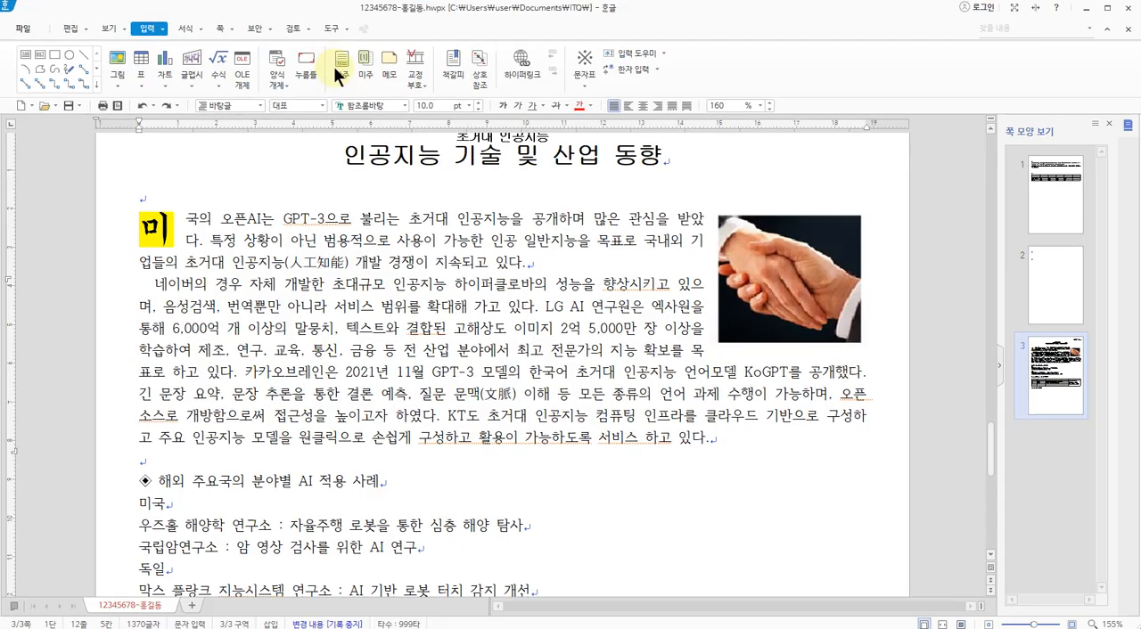
click(340, 58)
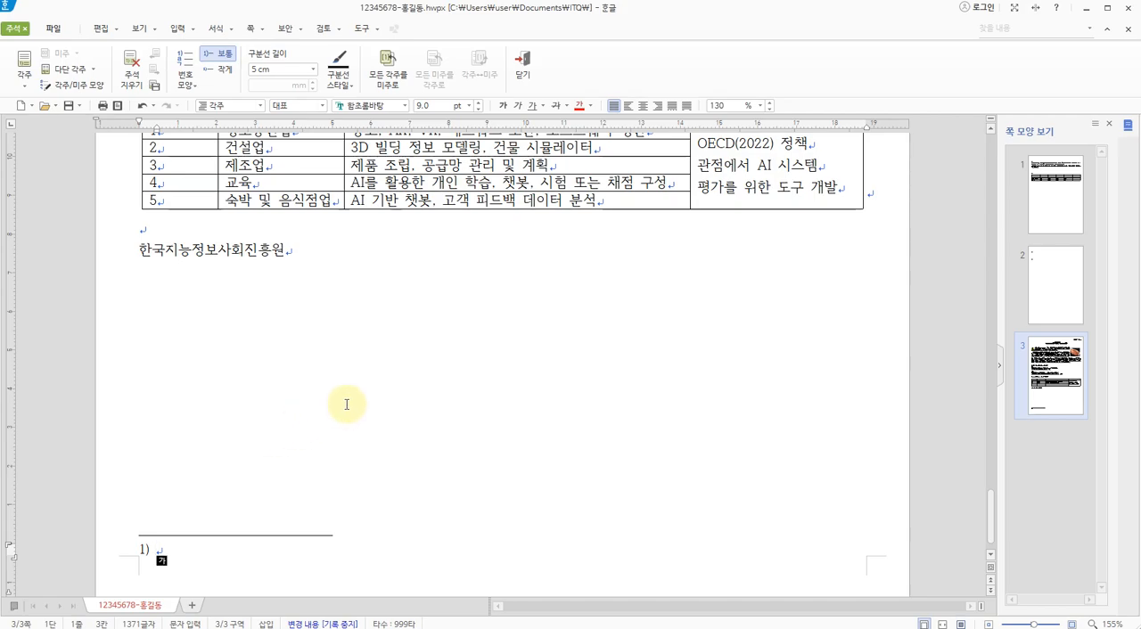
text(ㅊ)
text(스 프로그램이)
text( 공개되어)
text( 자오)
text(롭ㄱ)
text(할)
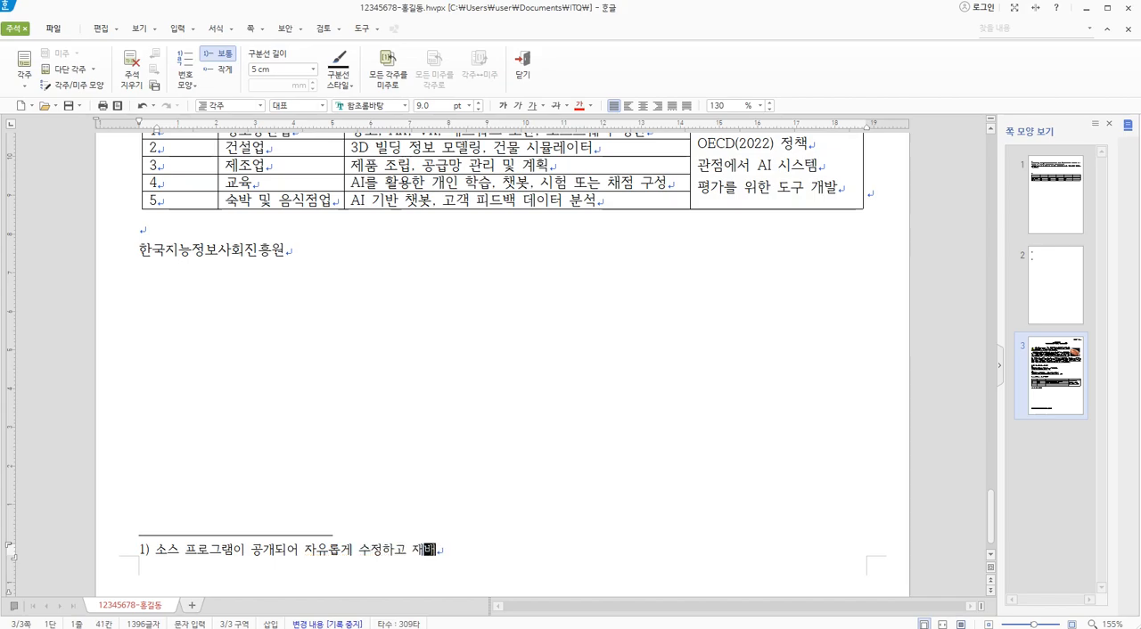
text(포)
text(할 ㅅ수 ㅇ있ㄴ)
text(는 ㅍ프로그램)
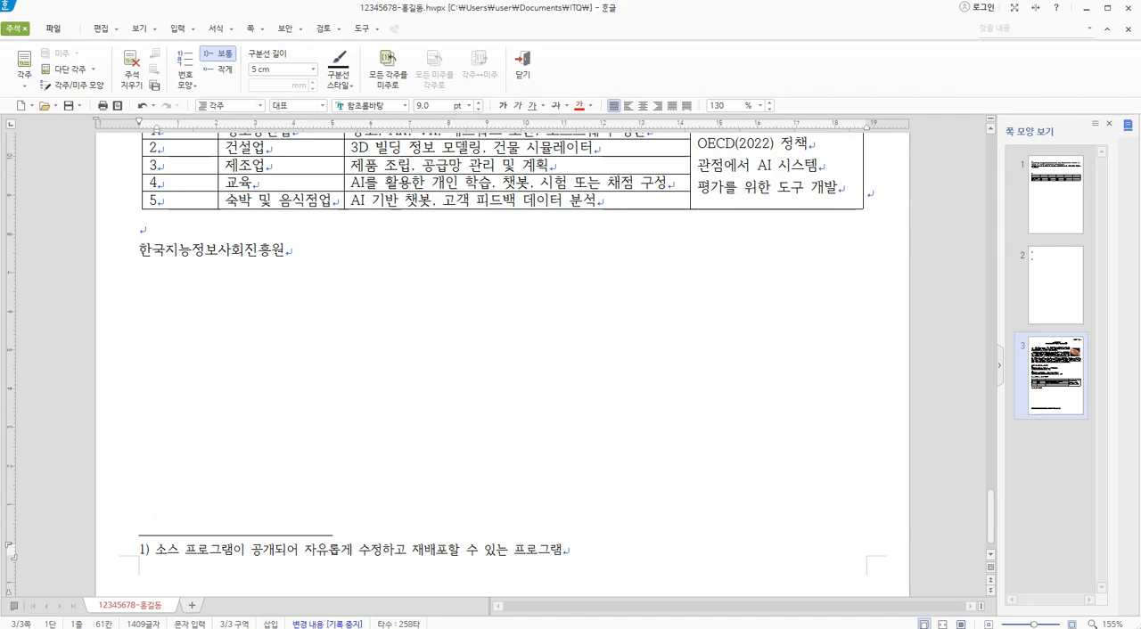
Change the footnote's number format (번호 모양) to Ⓐ, Ⓑ, Ⓒ
click(538, 555)
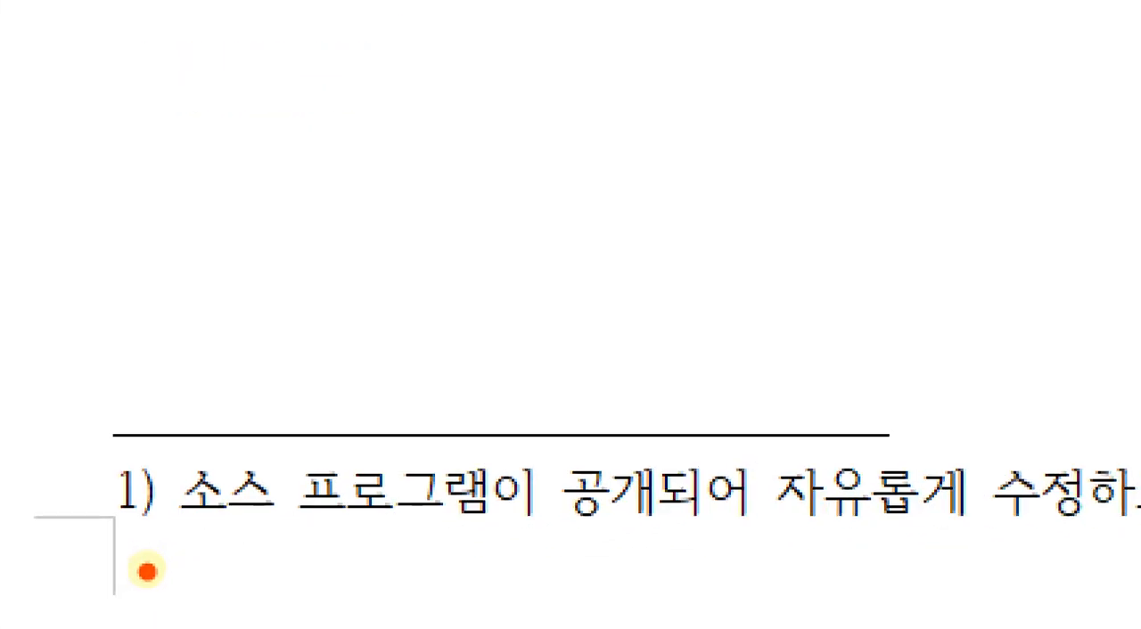
mouse_move(153, 561)
mouse_down()
mouse_move(128, 540)
mouse_move(165, 561)
mouse_move(153, 565)
mouse_up()
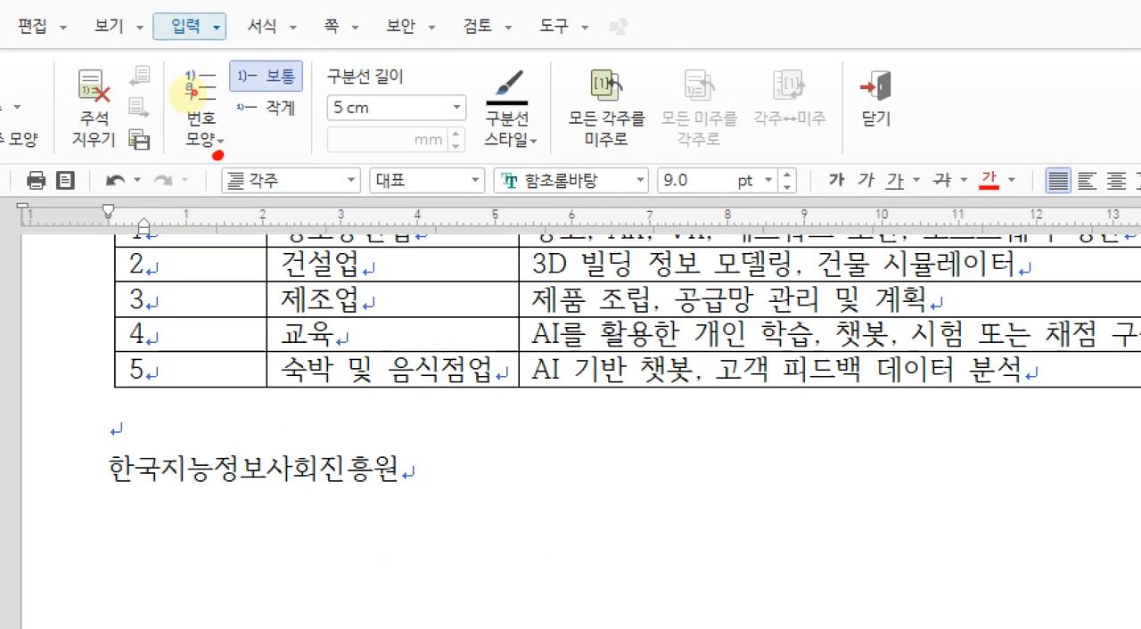
mouse_move(195, 95)
mouse_down()
mouse_move(187, 46)
mouse_move(190, 94)
mouse_up()
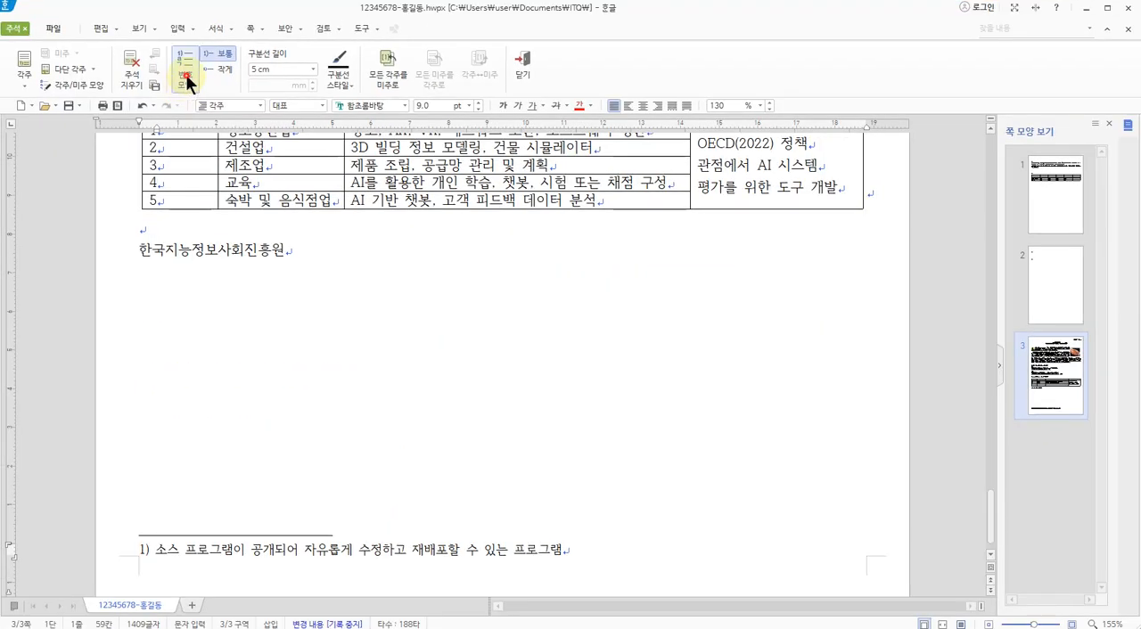
click(197, 124)
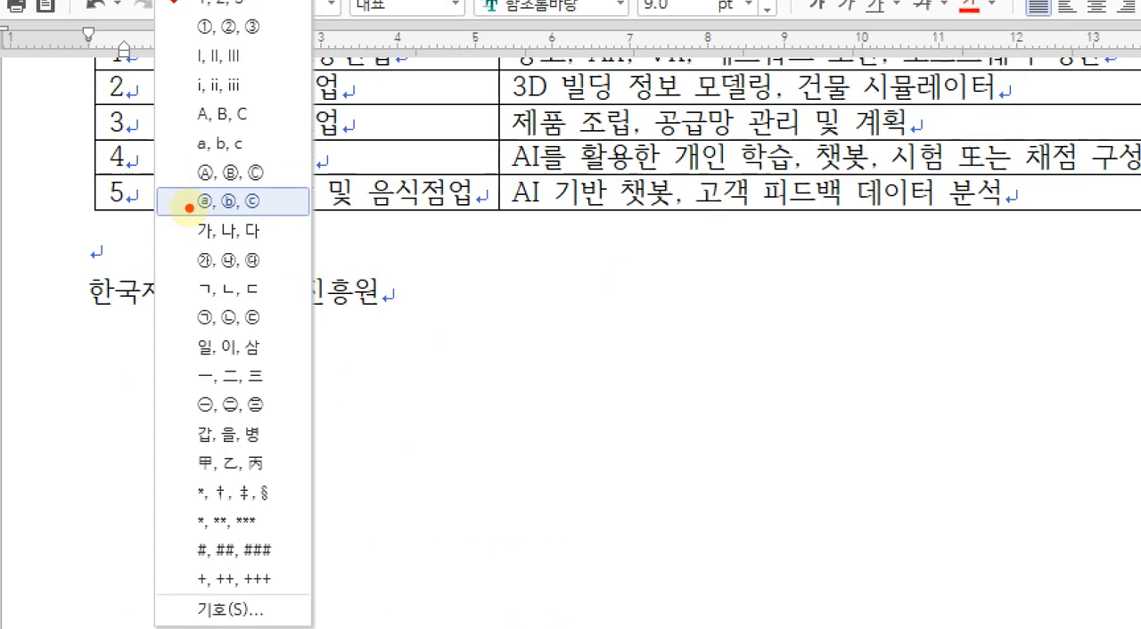
mouse_move(228, 198)
mouse_down()
mouse_move(174, 182)
mouse_move(236, 191)
mouse_move(218, 191)
mouse_up()
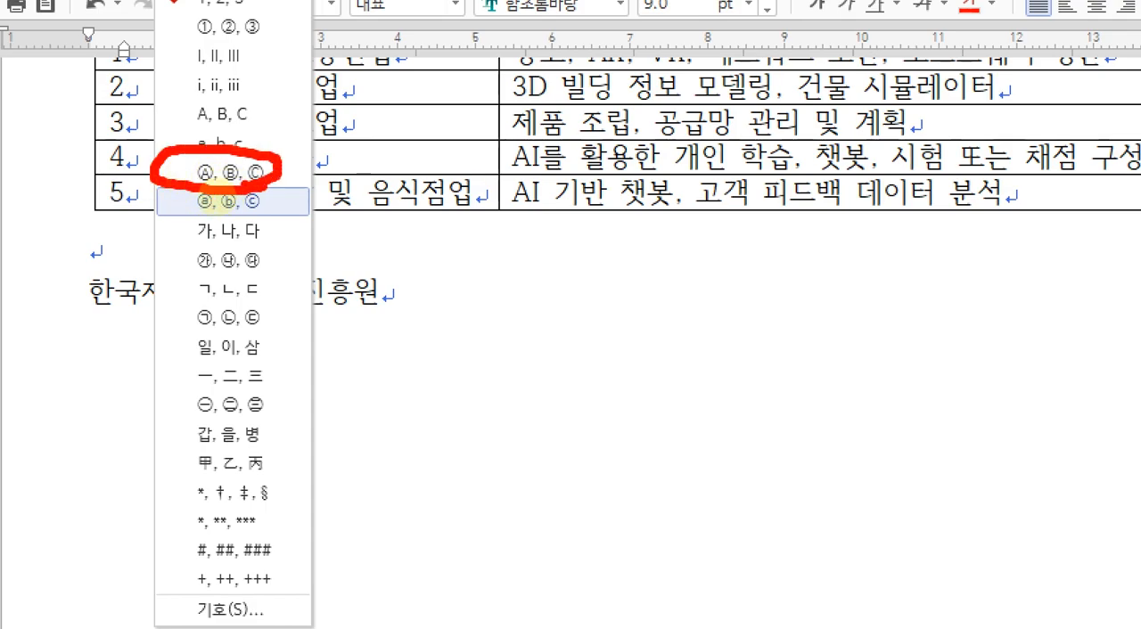
key(Escape)
click(187, 93)
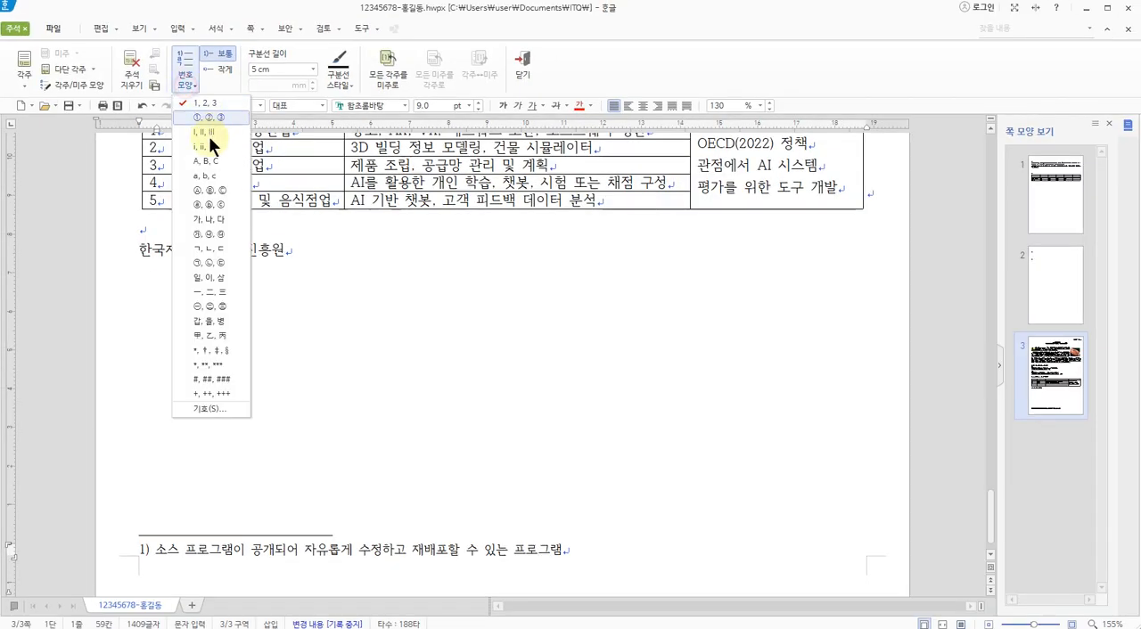
click(207, 189)
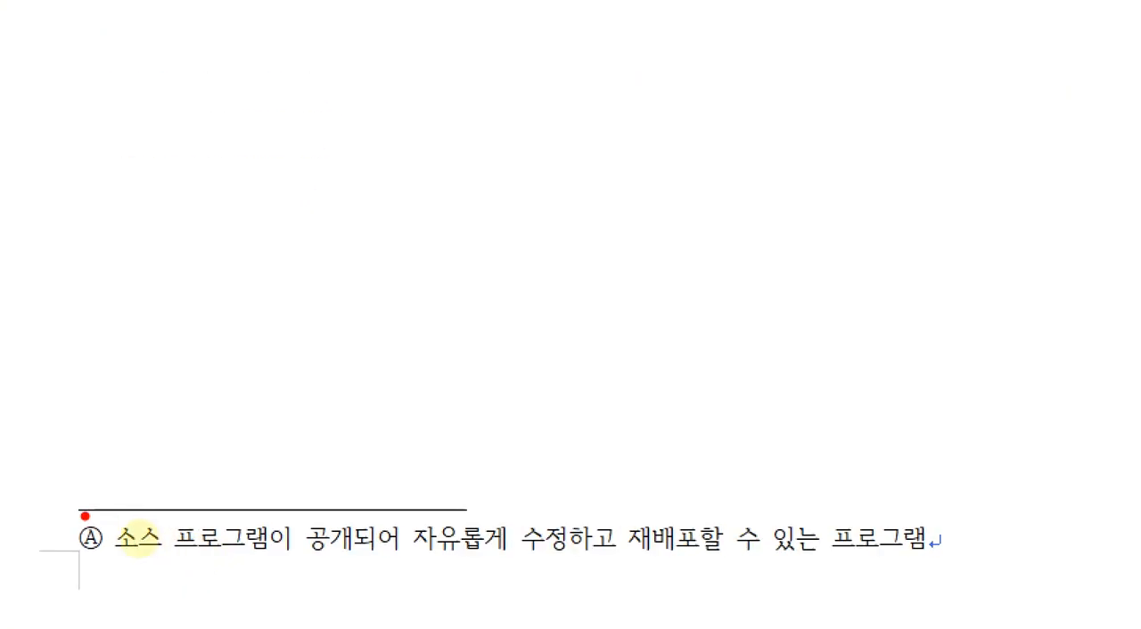
drag(136, 531, 344, 535)
mouse_move(361, 287)
mouse_down()
mouse_move(371, 395)
mouse_move(326, 390)
mouse_up()
mouse_move(374, 348)
mouse_down()
mouse_move(428, 347)
mouse_move(515, 405)
mouse_up()
click(524, 412)
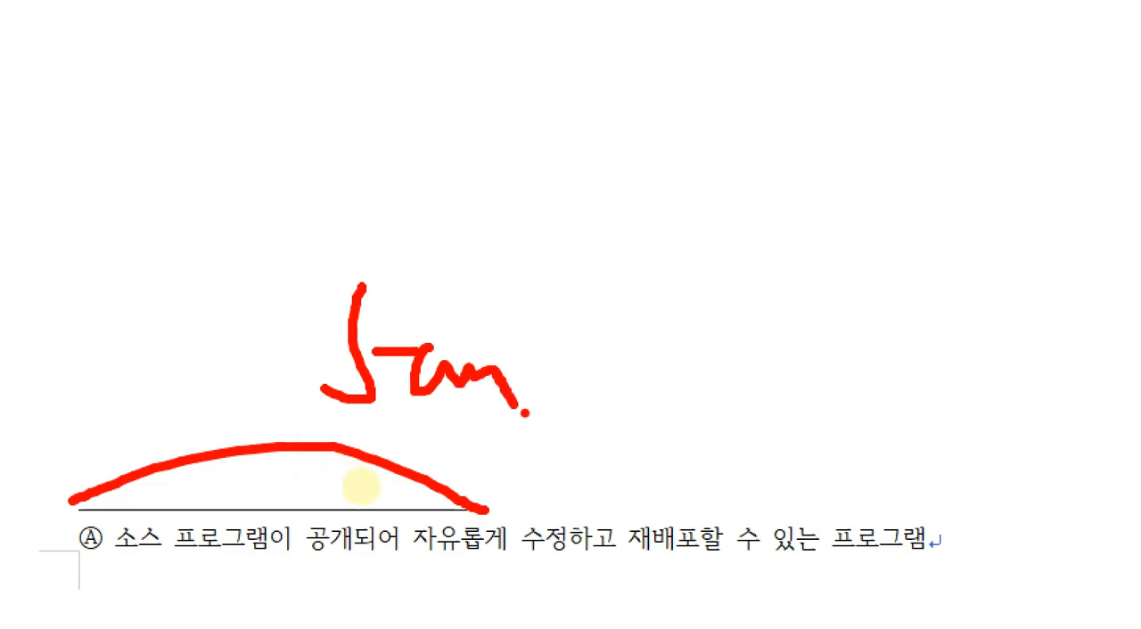
drag(275, 501, 288, 514)
key(Escape)
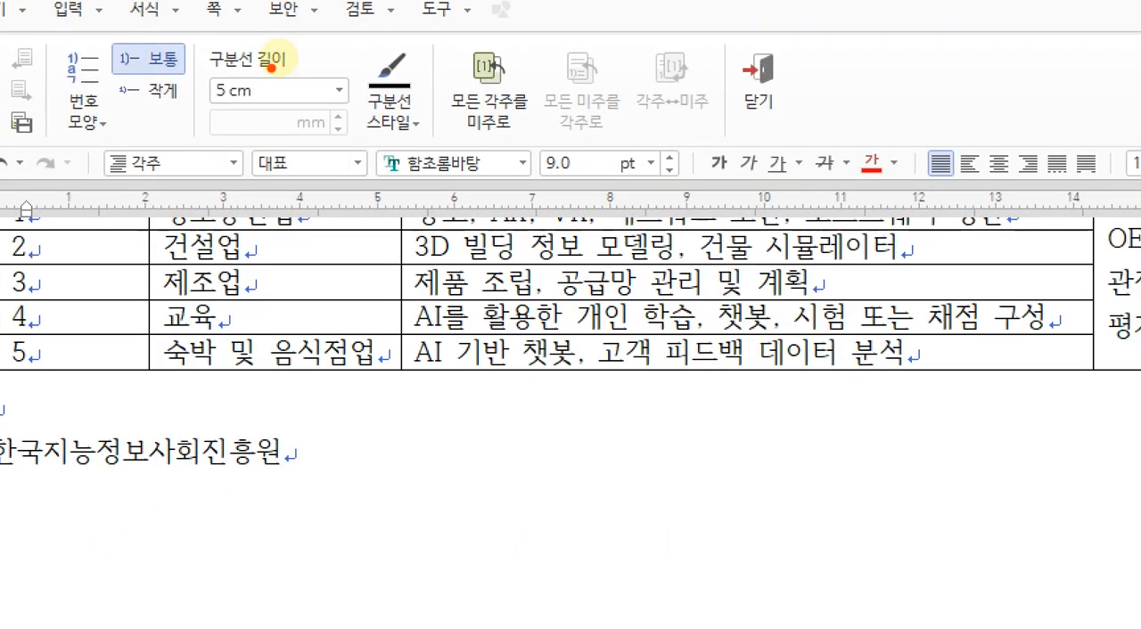
mouse_move(261, 110)
mouse_down()
mouse_move(254, 38)
mouse_move(285, 89)
mouse_move(252, 113)
mouse_up()
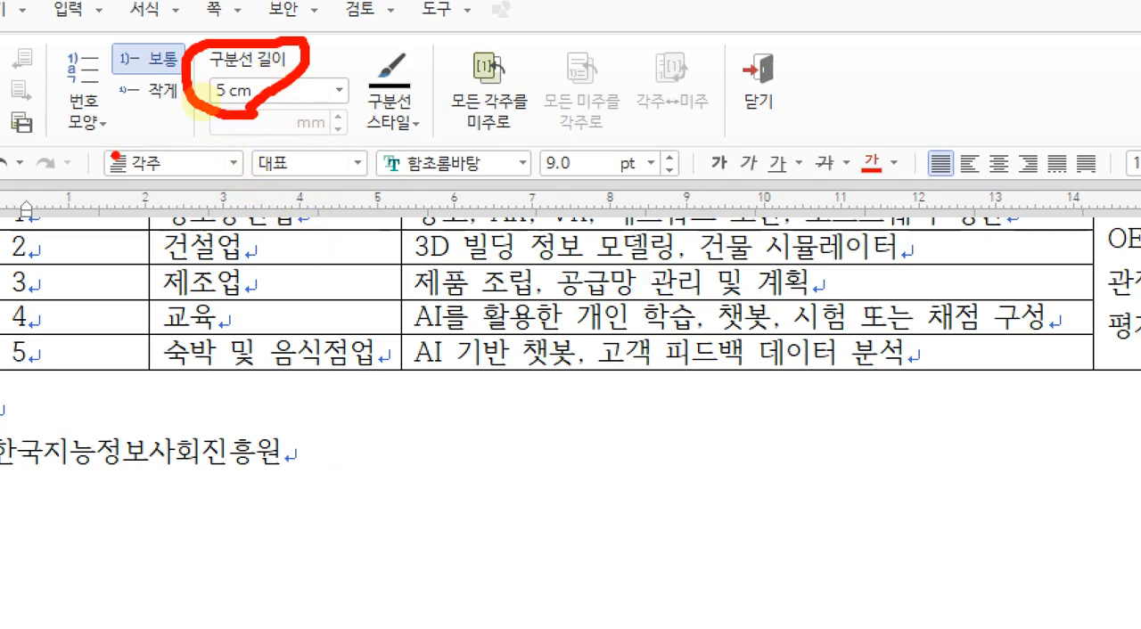
mouse_move(116, 127)
mouse_down()
mouse_move(51, 146)
mouse_move(73, 43)
mouse_move(106, 81)
mouse_move(111, 127)
mouse_up()
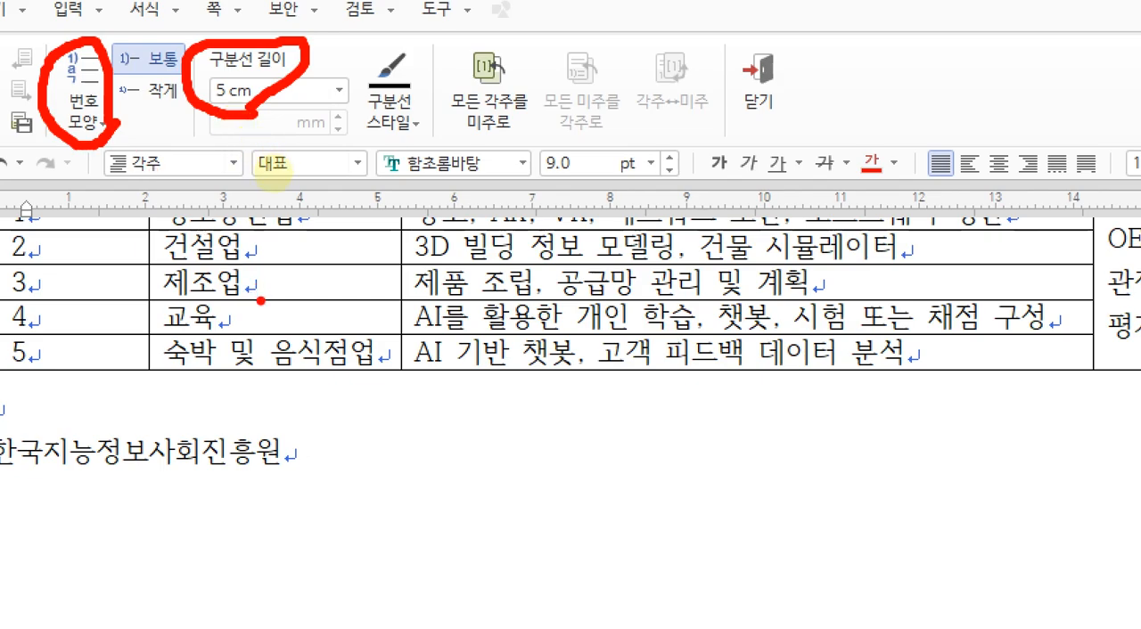
Review the footnote text below its separator line and the footnote marker after "오픈 소스" in the second body paragraph
key(Escape)
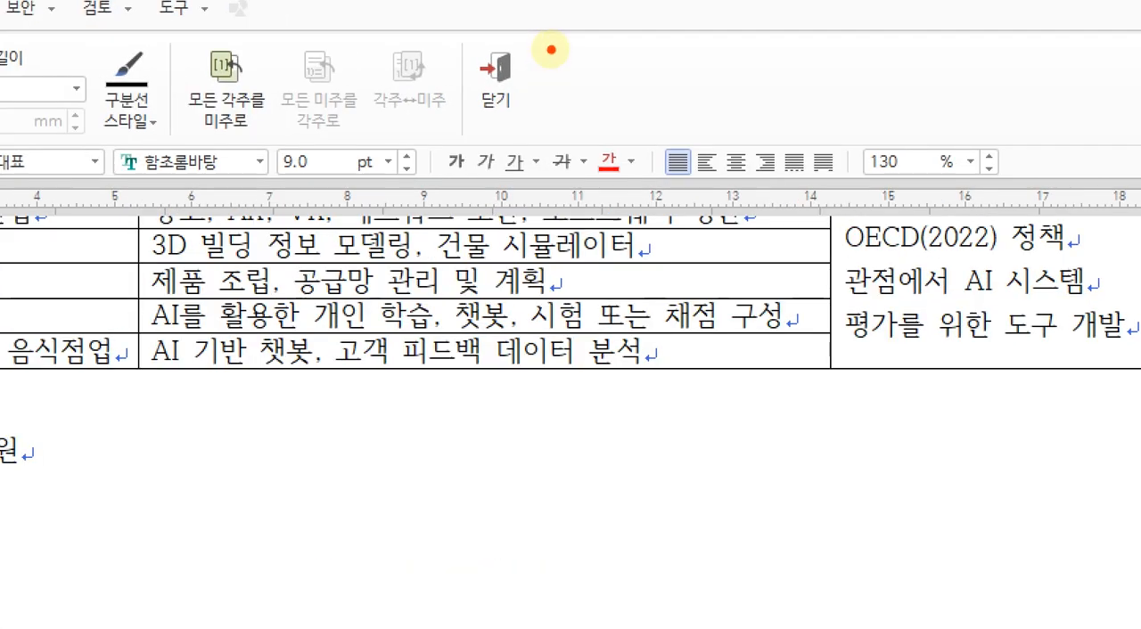
mouse_move(545, 72)
mouse_down()
mouse_move(526, 86)
mouse_move(547, 58)
mouse_move(532, 116)
mouse_up()
key(Escape)
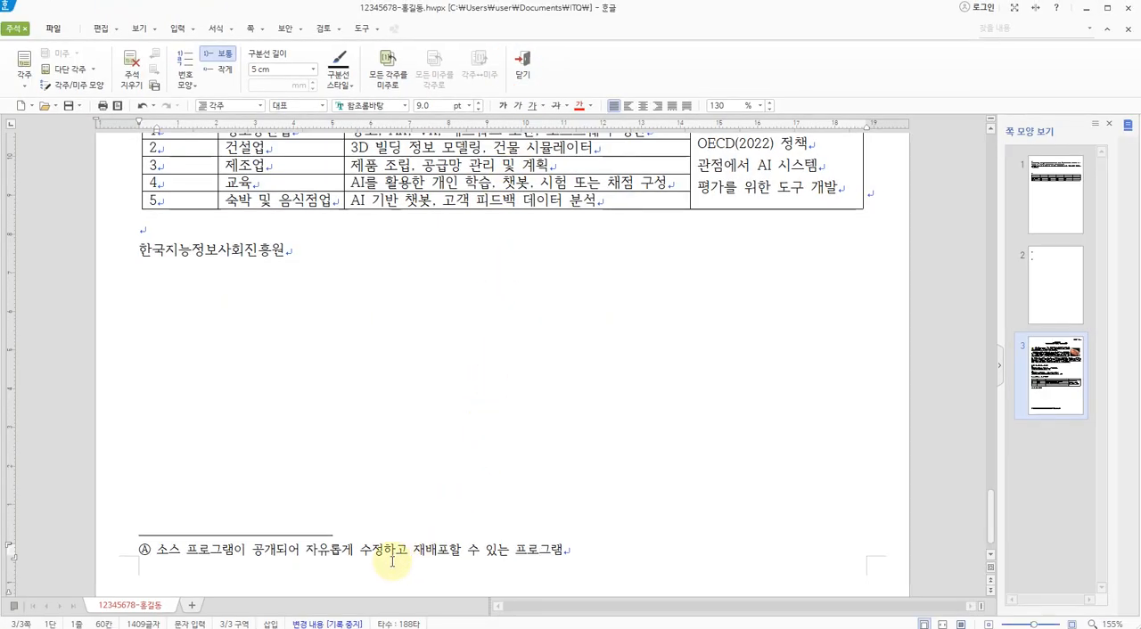
scroll(387, 563, up, 3)
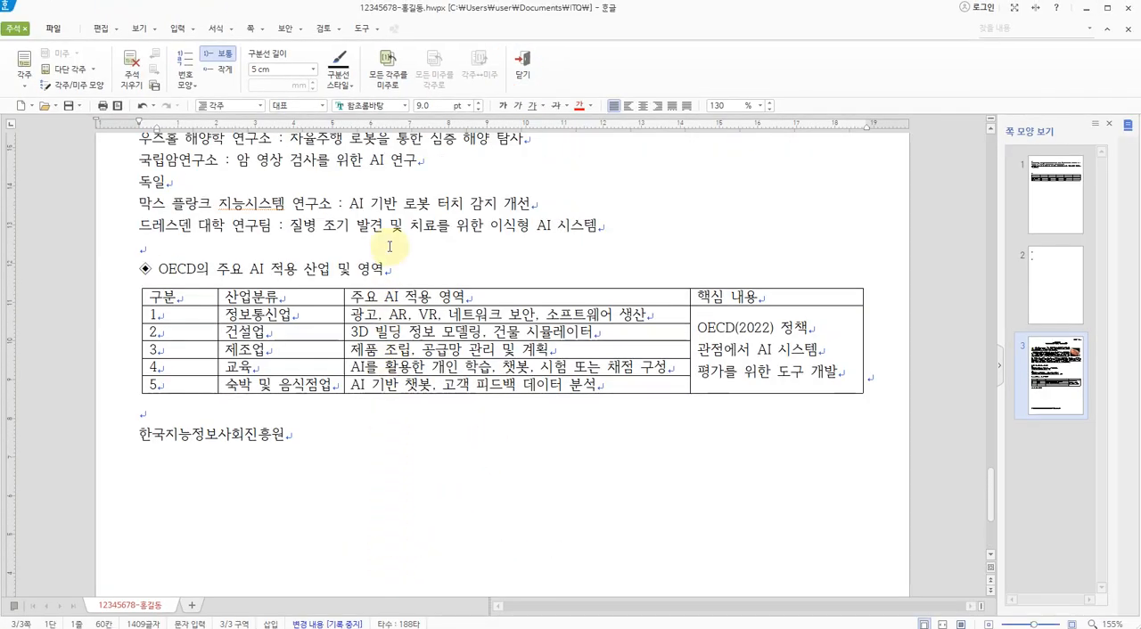
click(387, 226)
drag(337, 226, 469, 224)
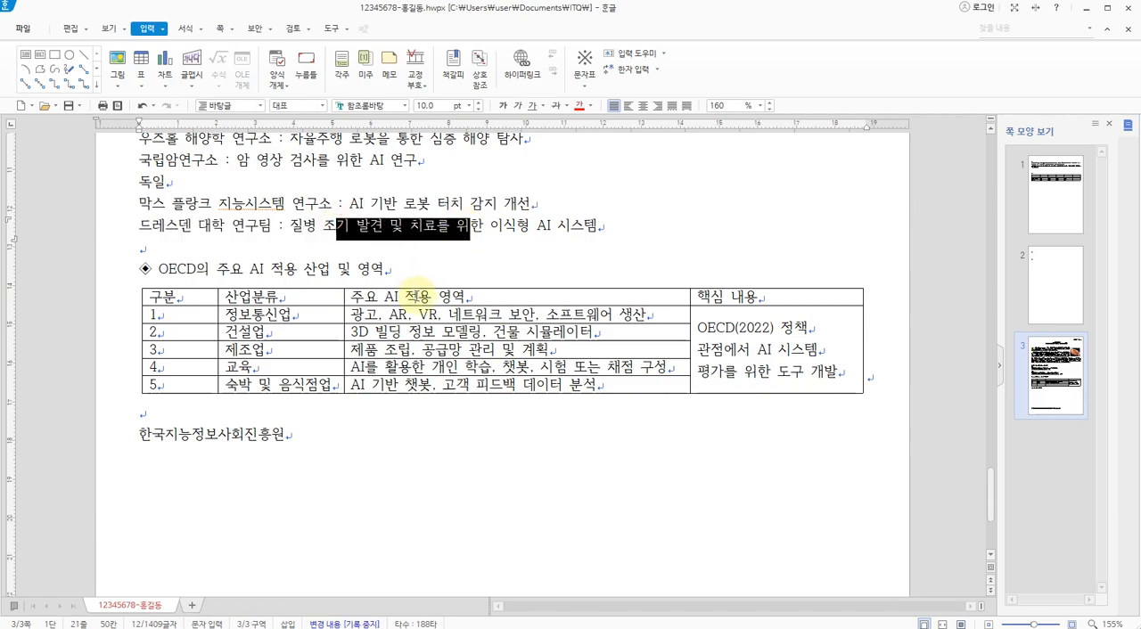
scroll(196, 481, down, 3)
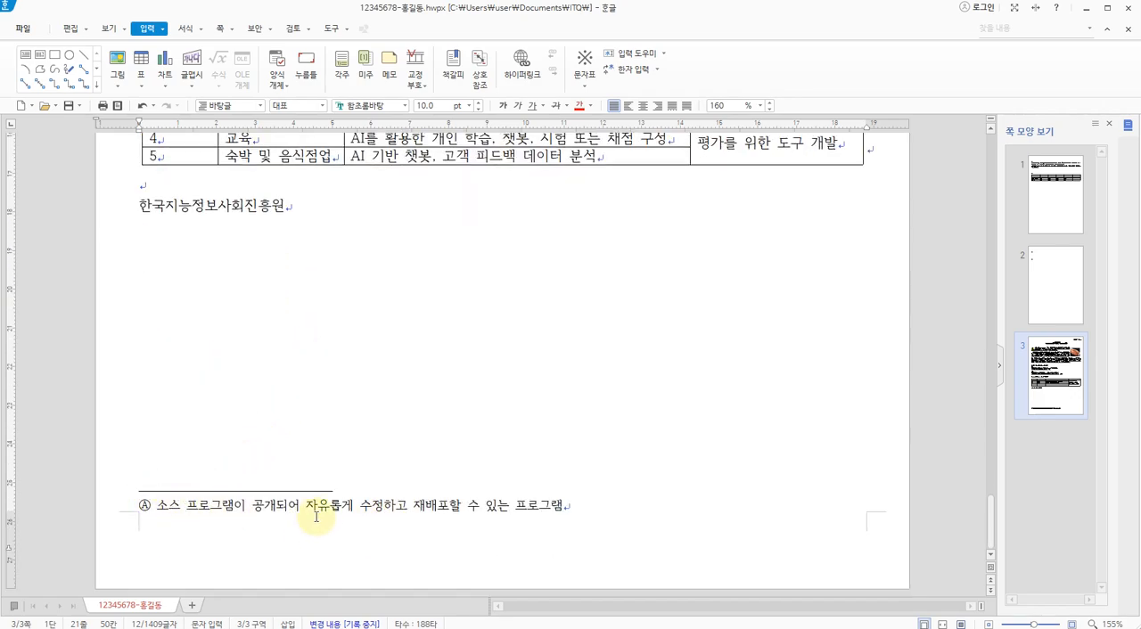
drag(361, 508, 449, 512)
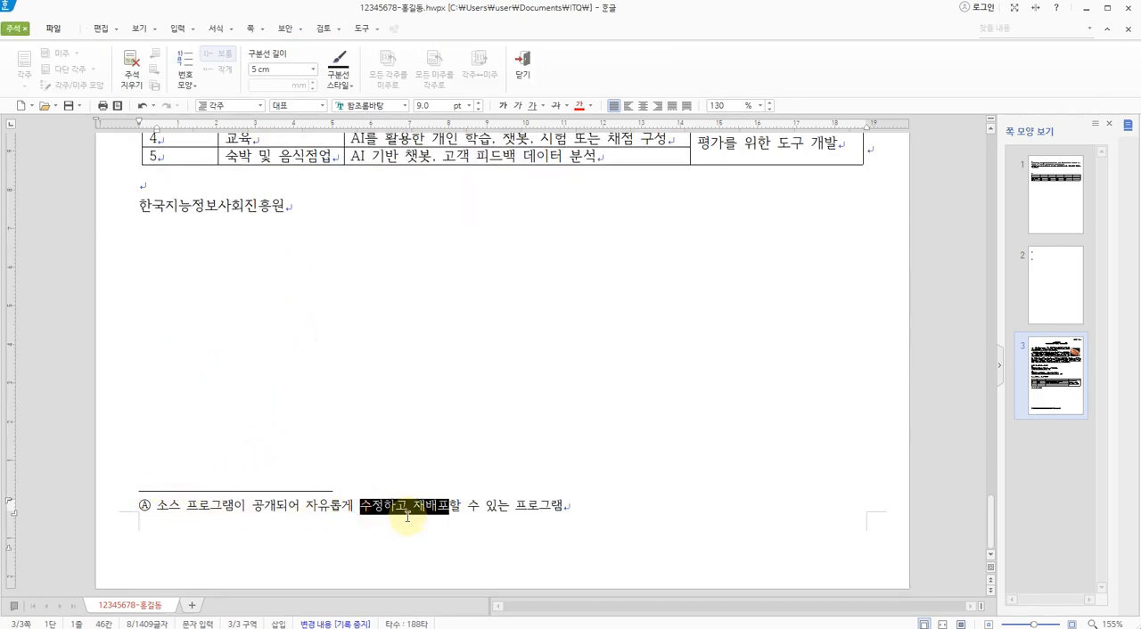
click(412, 424)
scroll(392, 357, up, 3)
drag(351, 223, 361, 234)
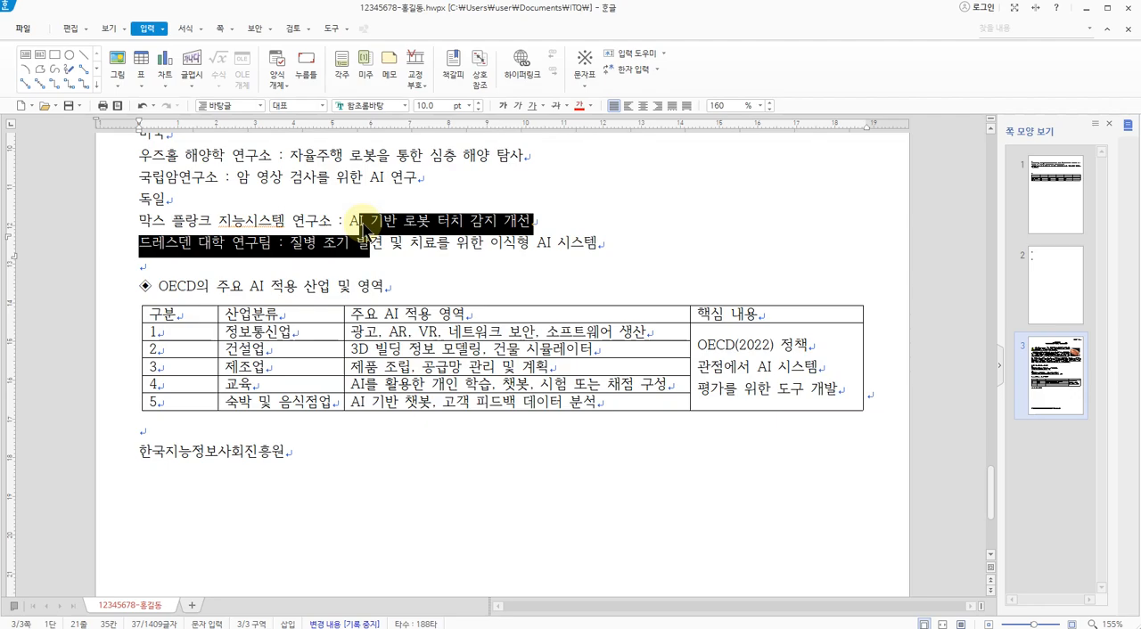
scroll(381, 230, up, 3)
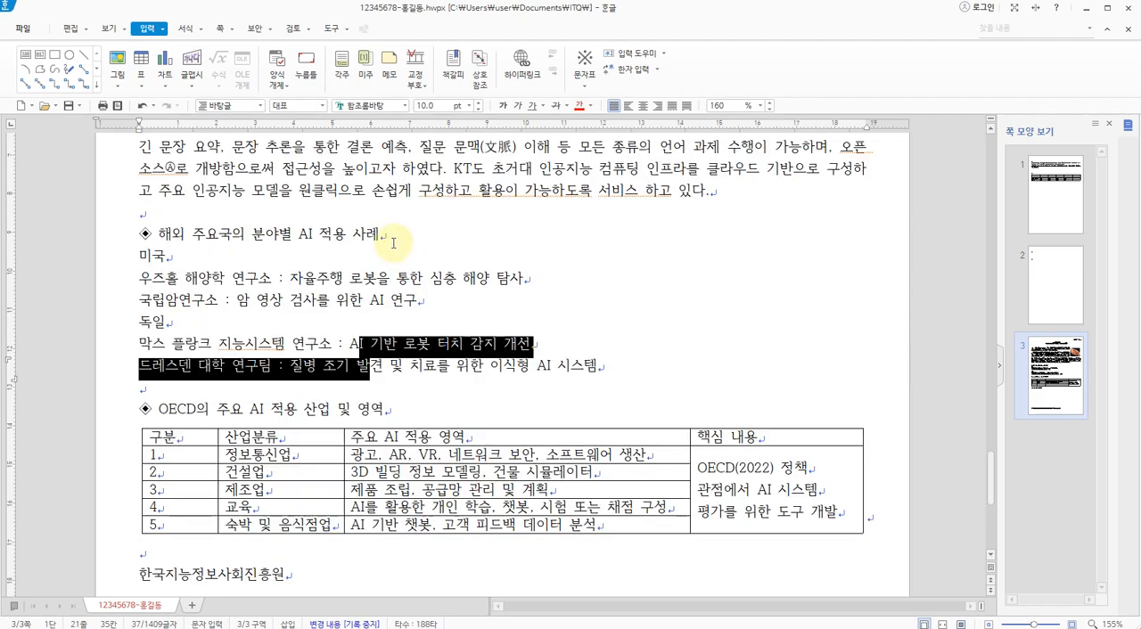
click(379, 230)
scroll(381, 234, up, 1)
click(221, 208)
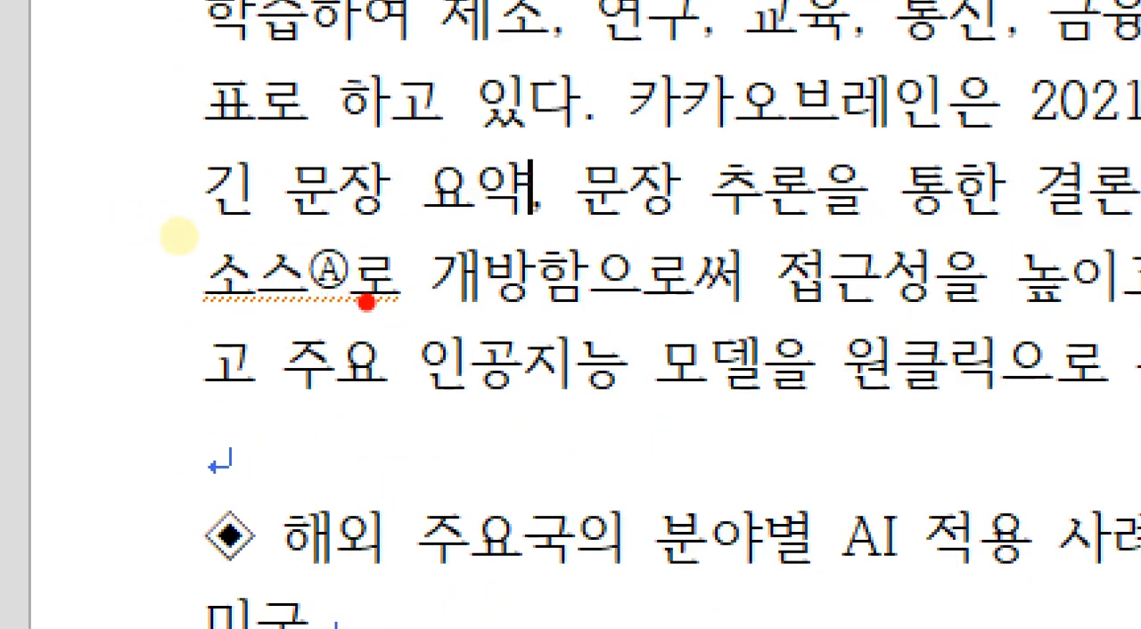
mouse_move(365, 301)
mouse_down()
mouse_move(183, 337)
mouse_move(339, 189)
mouse_move(374, 295)
mouse_up()
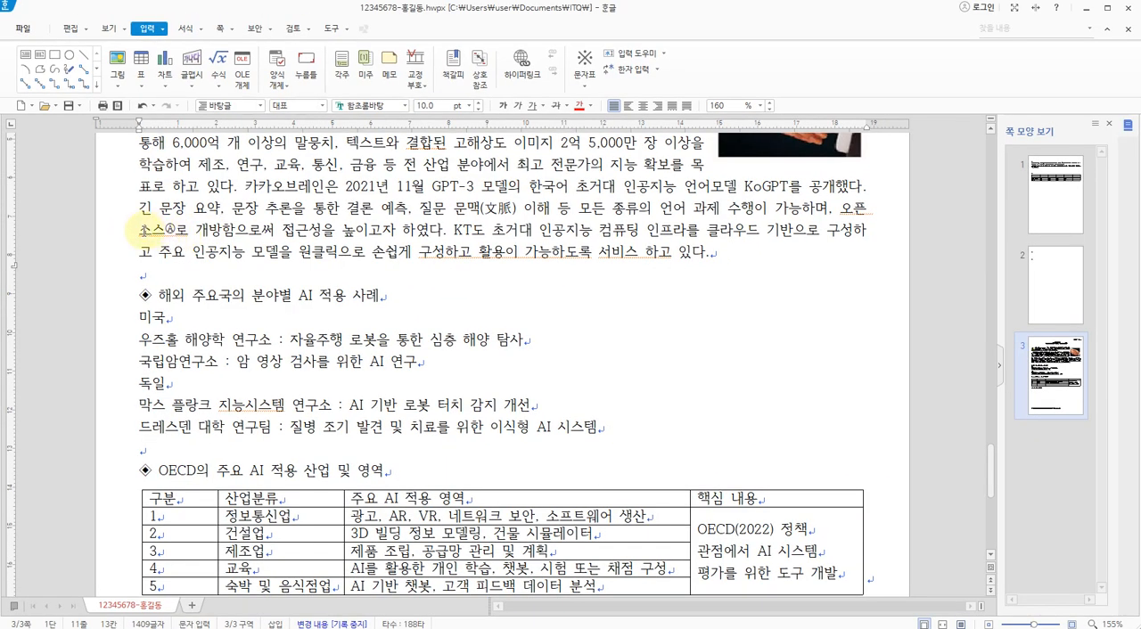
drag(139, 231, 153, 233)
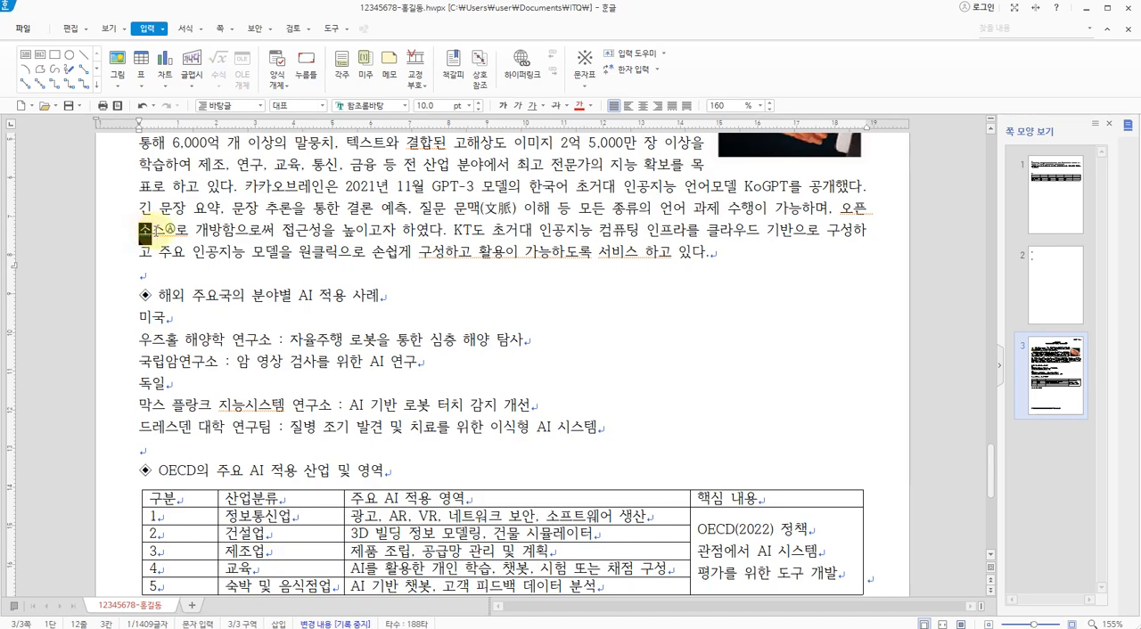
click(308, 230)
scroll(299, 223, down, 2)
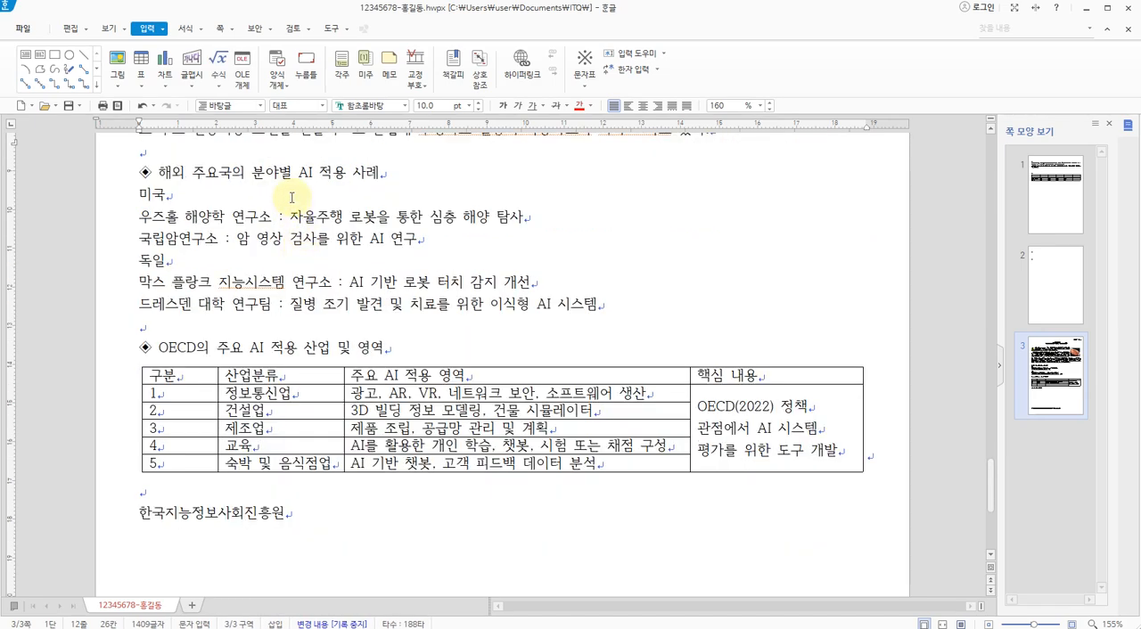
Switch to the 3p.jpg exam sheet and examine the font, colour and shading callout for "해외 주요국의 분야별 AI 적용 사례", returning to the document
key(alt+Tab)
scroll(267, 198, up, 3)
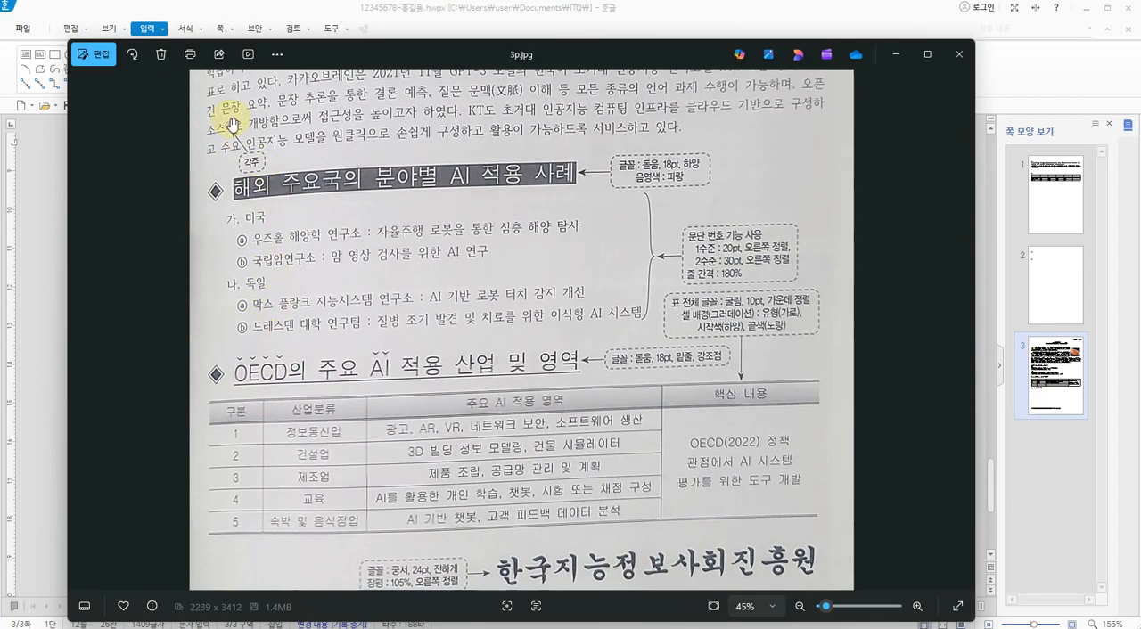
mouse_move(326, 207)
mouse_down()
mouse_move(191, 184)
mouse_move(575, 168)
mouse_move(586, 187)
mouse_move(284, 206)
mouse_up()
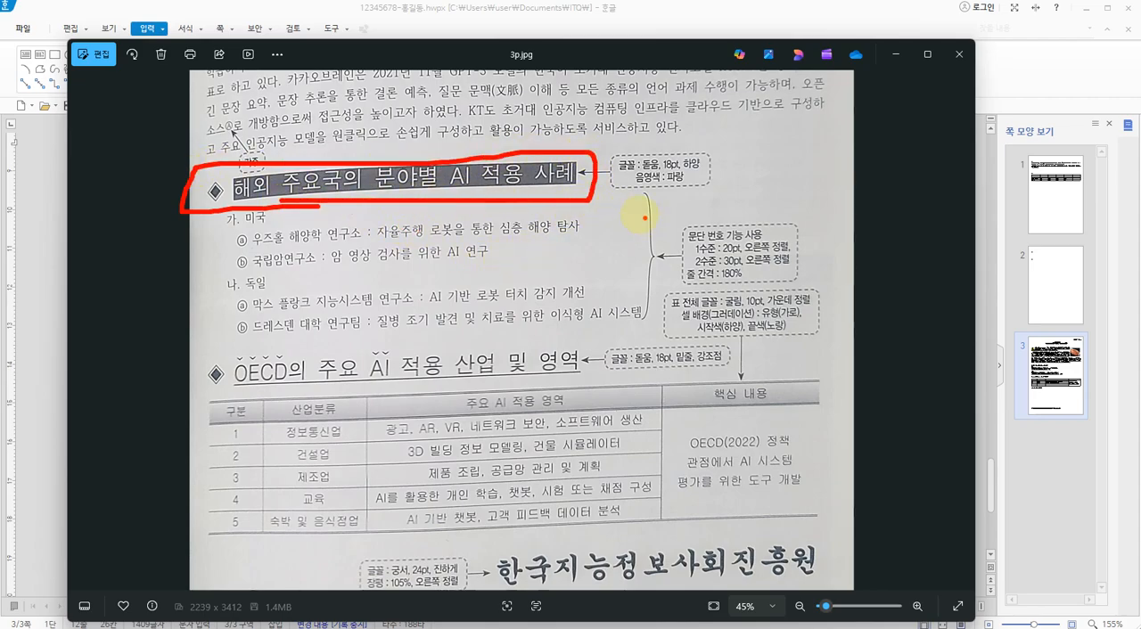
drag(651, 154, 666, 145)
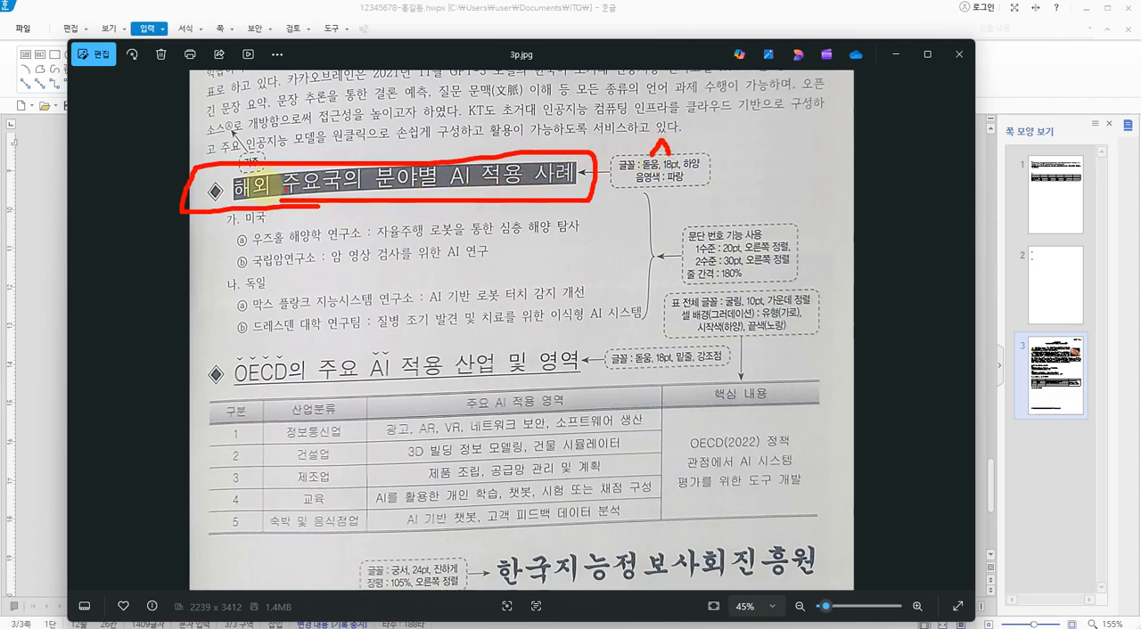
drag(207, 201, 445, 203)
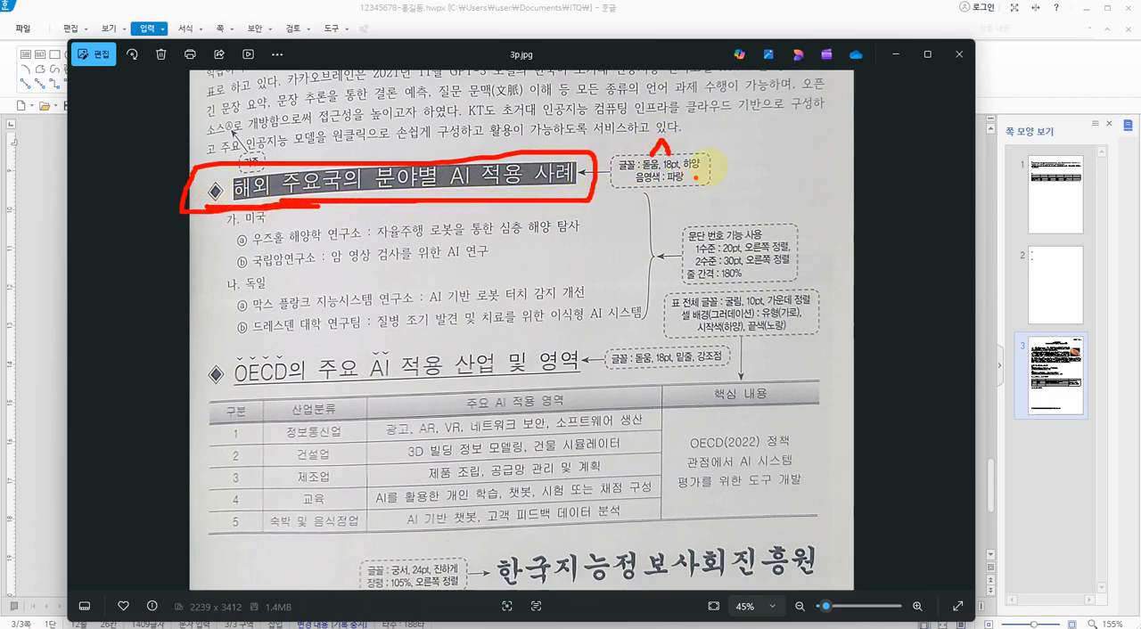
key(Escape)
key(ctrl+1)
click(728, 158)
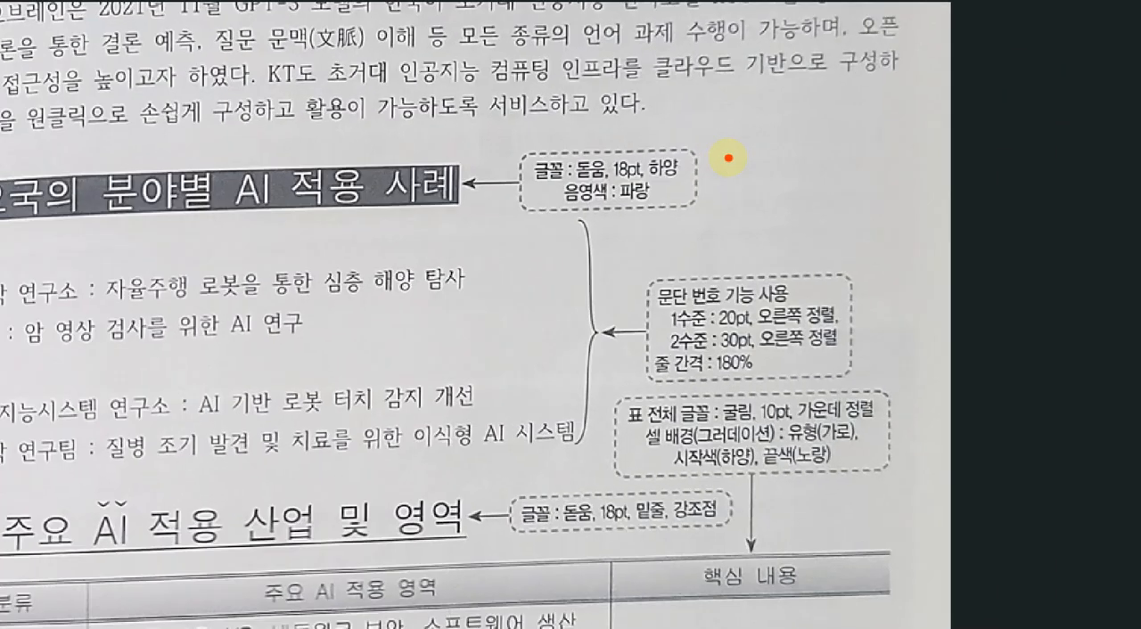
click(608, 155)
click(647, 156)
click(614, 206)
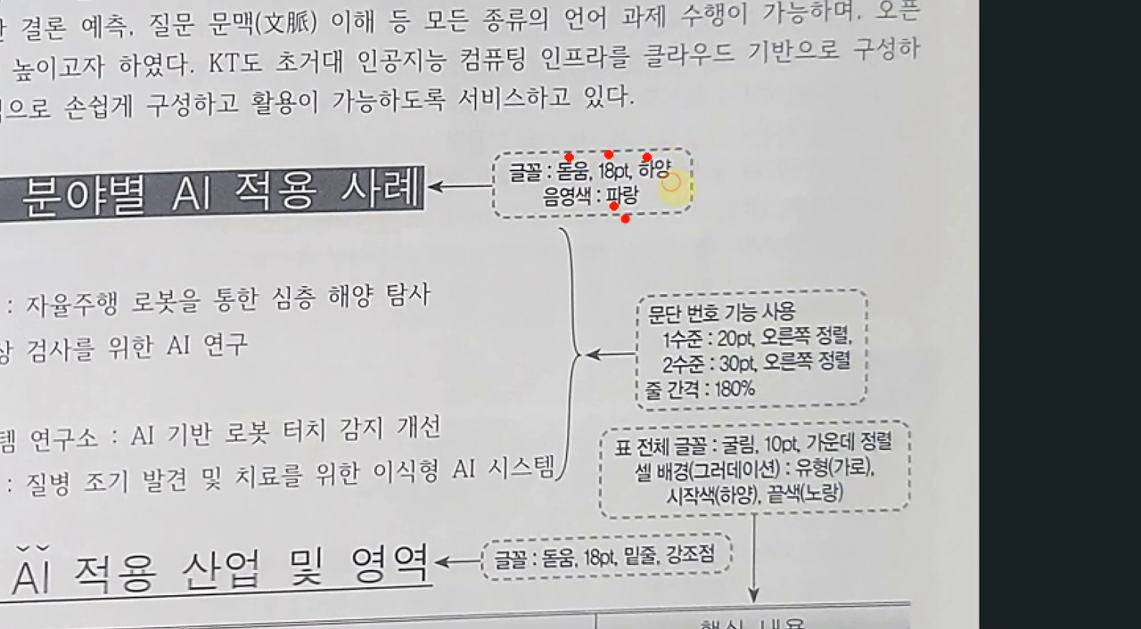
mouse_move(631, 185)
mouse_down()
mouse_move(547, 185)
mouse_move(559, 149)
mouse_move(624, 149)
mouse_up()
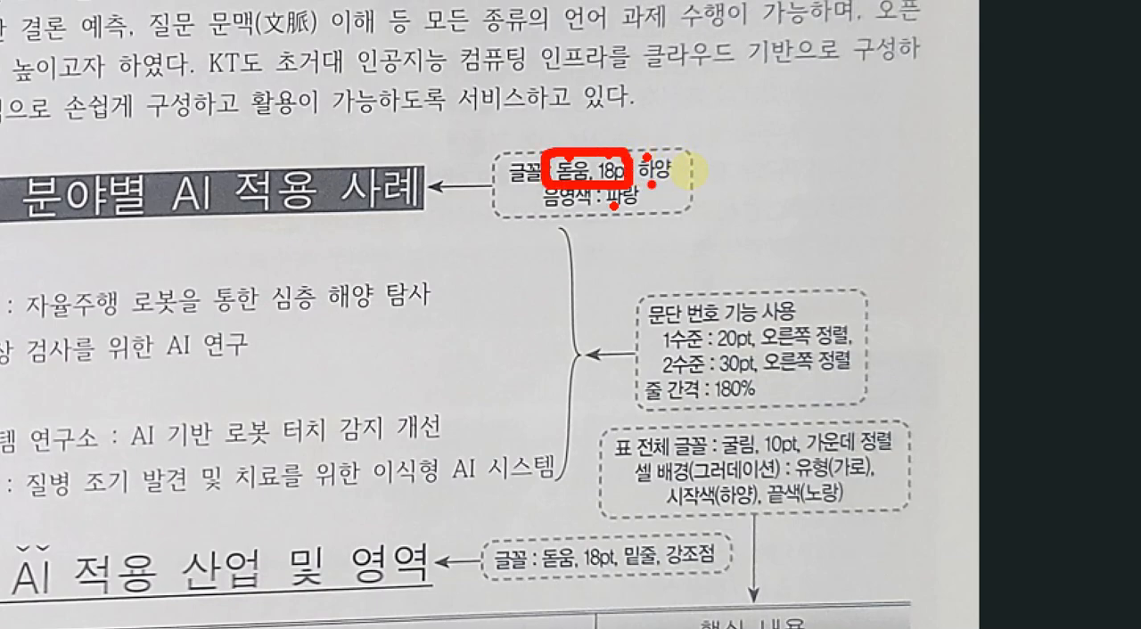
drag(646, 184, 683, 182)
drag(565, 209, 629, 209)
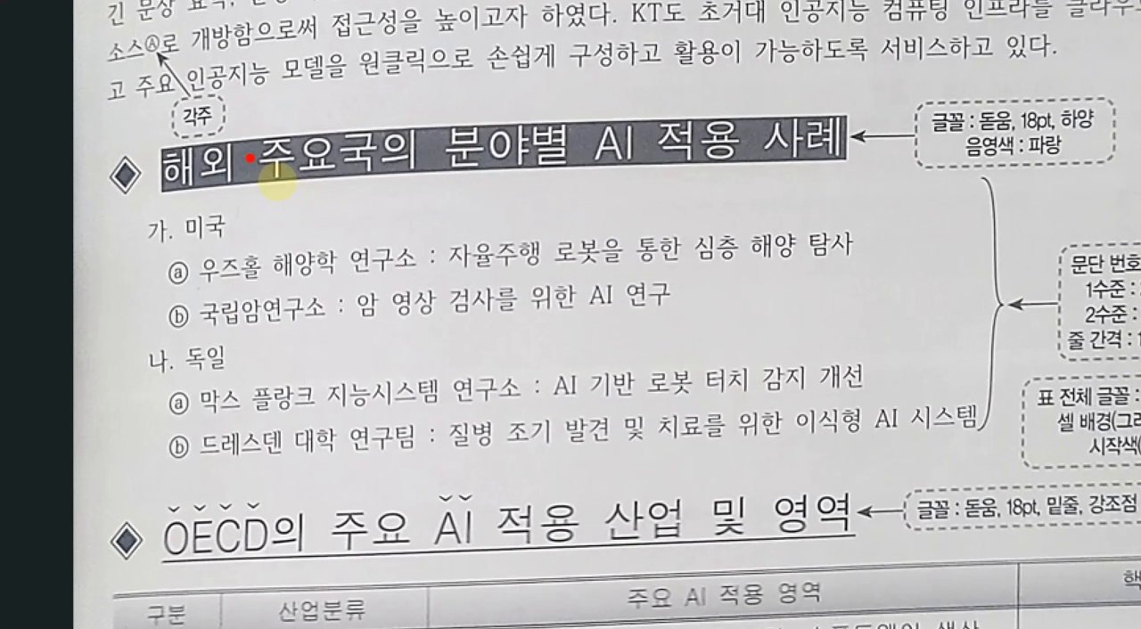
mouse_move(277, 176)
mouse_down()
mouse_move(239, 176)
mouse_move(271, 198)
mouse_move(785, 180)
mouse_move(785, 123)
mouse_move(452, 125)
mouse_move(254, 178)
mouse_up()
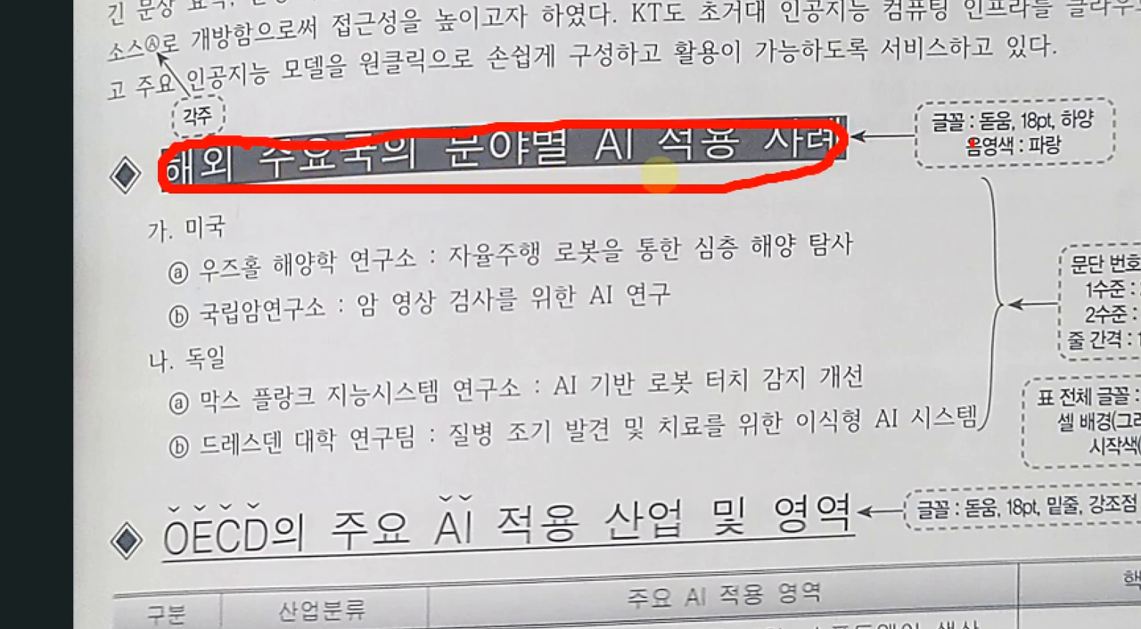
drag(981, 132, 1065, 135)
mouse_move(843, 156)
mouse_down()
mouse_move(387, 108)
mouse_move(89, 157)
mouse_move(261, 185)
mouse_move(734, 185)
mouse_up()
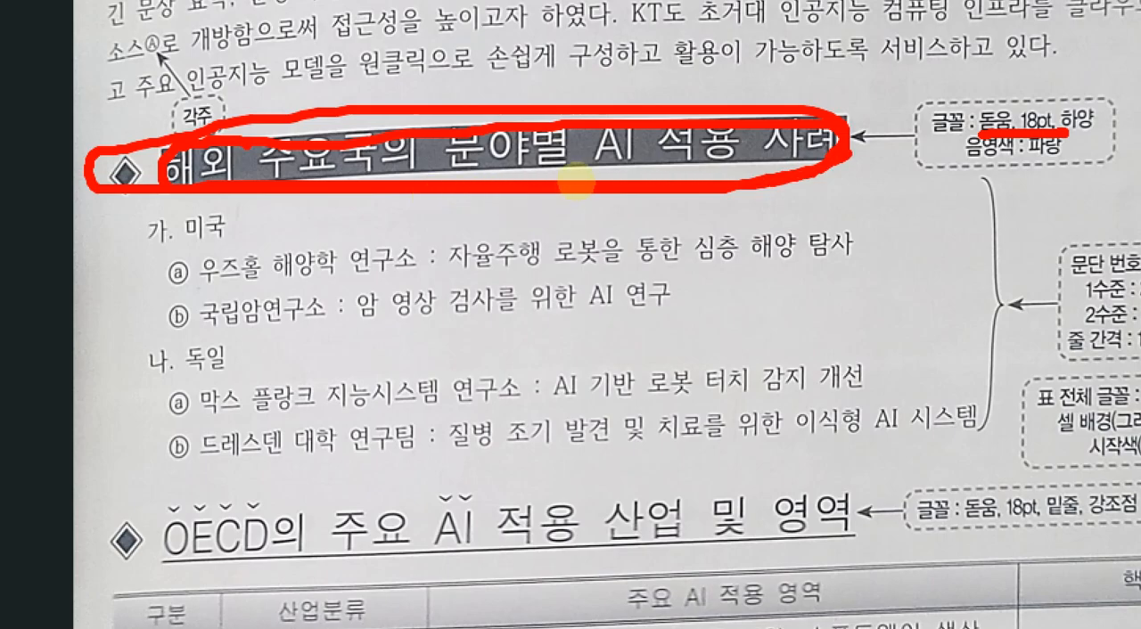
key(Escape)
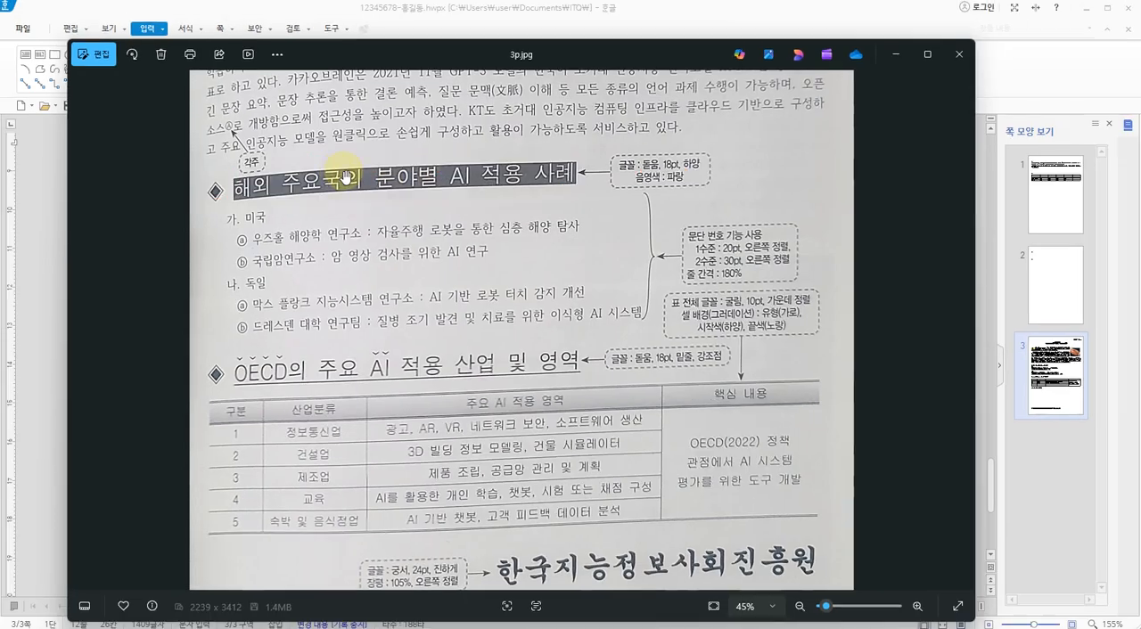
key(ctrl+1)
click(269, 168)
drag(265, 167, 160, 188)
mouse_move(237, 182)
mouse_down()
mouse_move(410, 201)
mouse_move(767, 159)
mouse_move(277, 168)
mouse_up()
key(Escape)
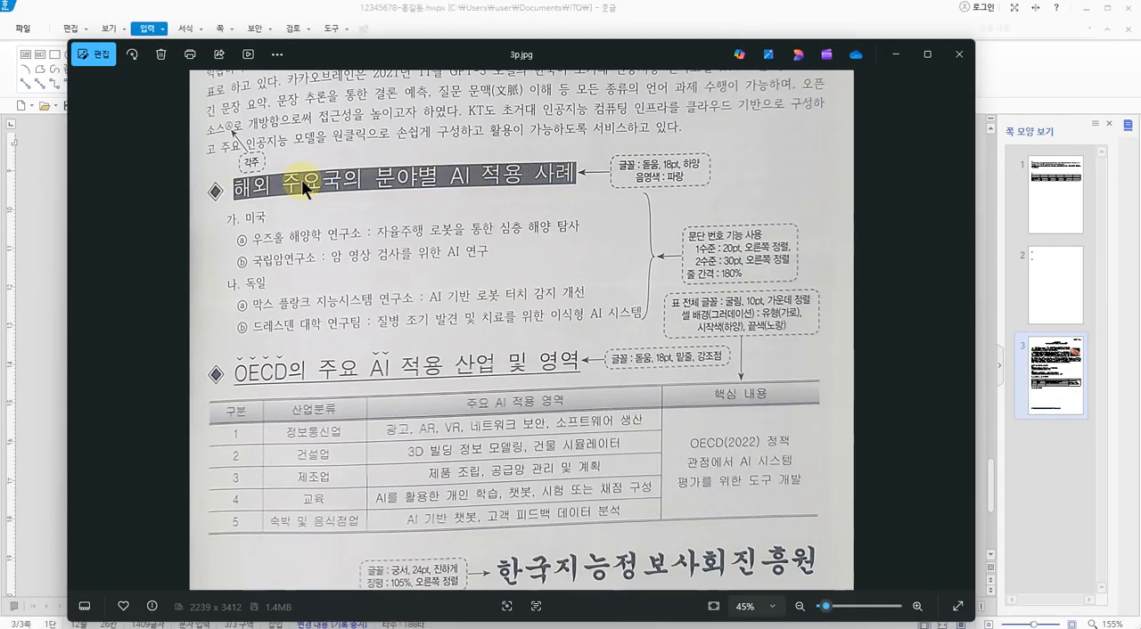
key(alt+Tab)
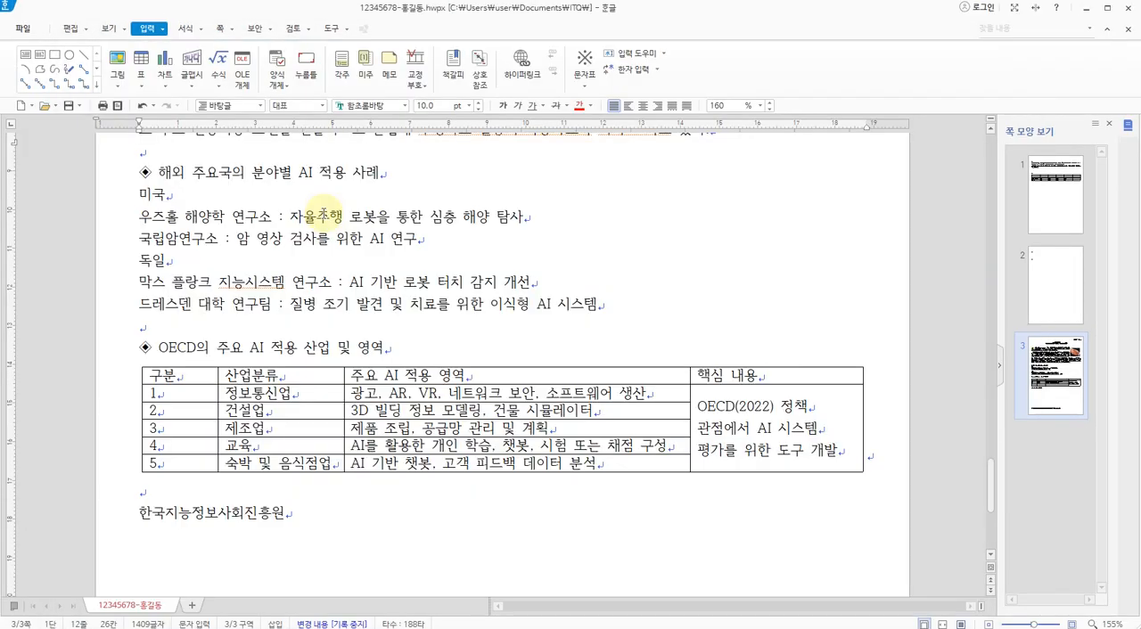
Set the whole "◈ 해외 주요국의 분야별 AI 적용 사례" heading line, including the symbol, to 돋움 at 18 pt
click(104, 179)
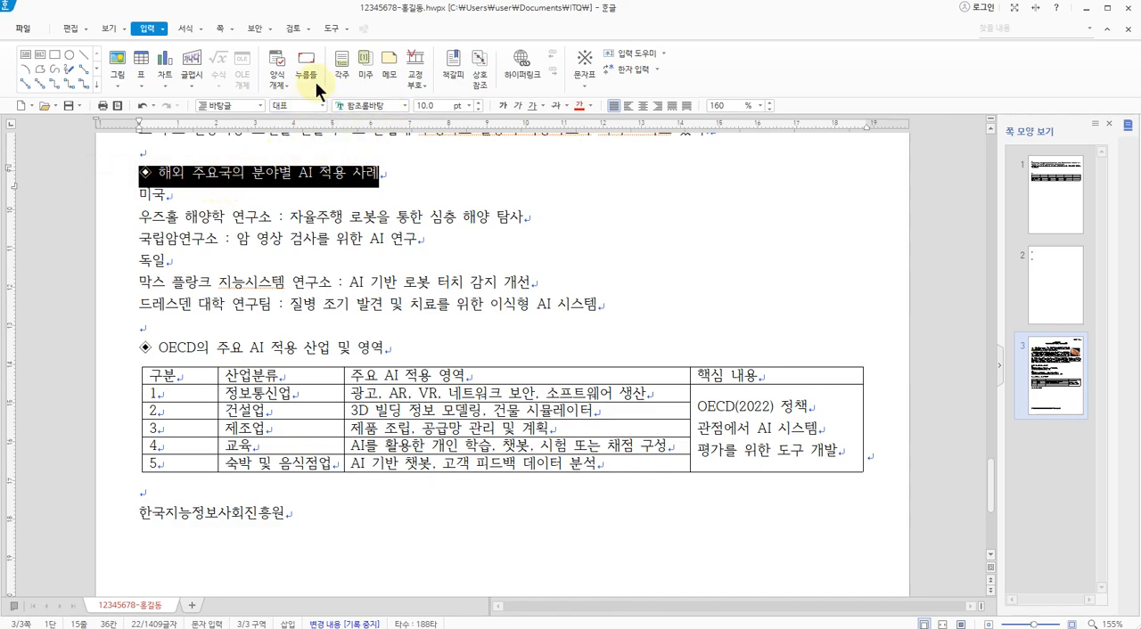
click(404, 106)
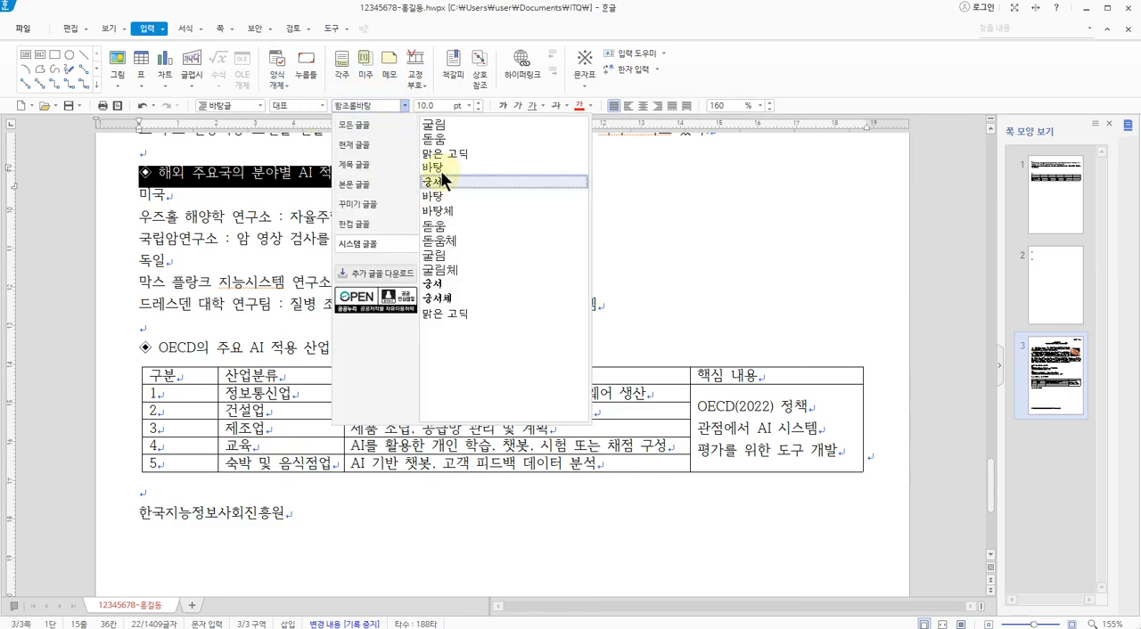
click(442, 138)
click(468, 105)
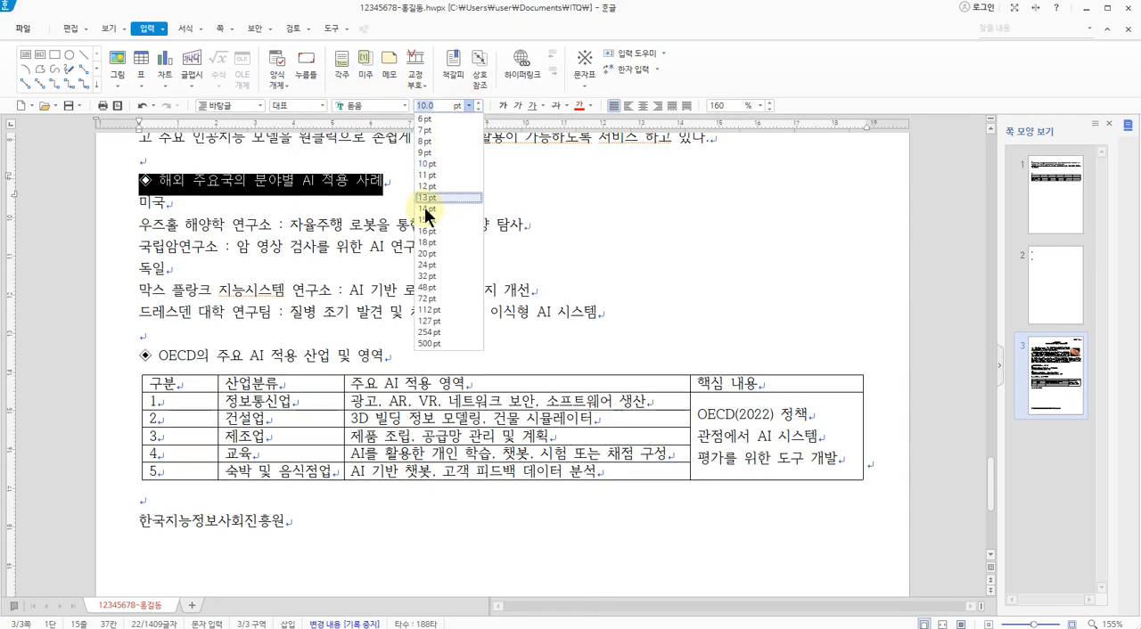
click(426, 243)
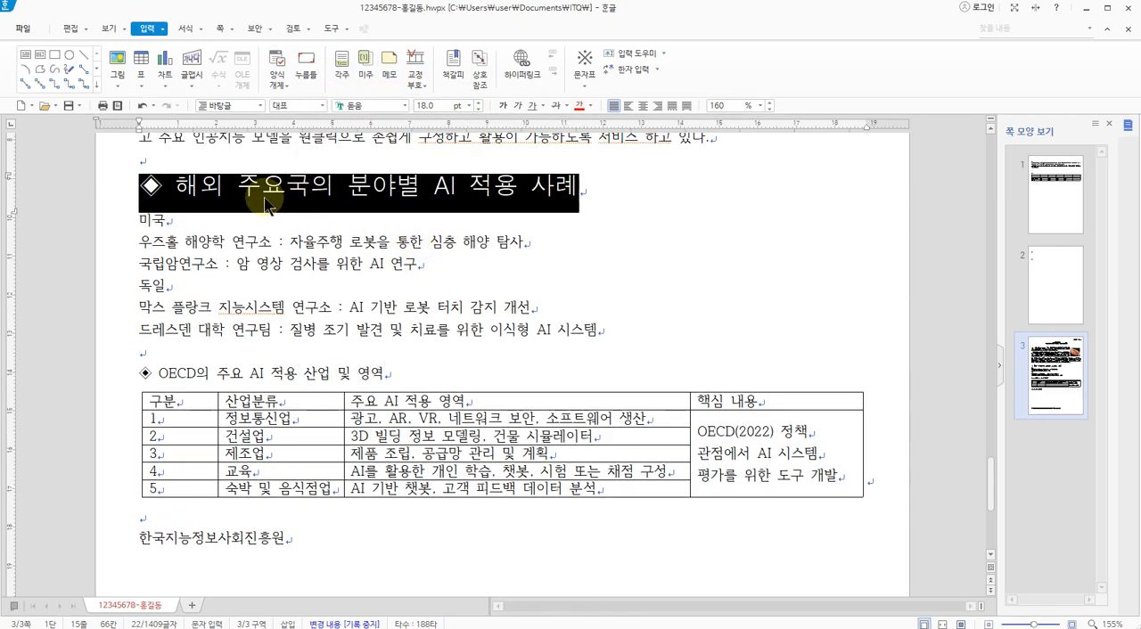
click(516, 247)
Select the heading text "해외 주요국의 분야별 AI 적용 사례" without the ◈ symbol and set its font colour (글자 색) to white
drag(176, 185, 579, 180)
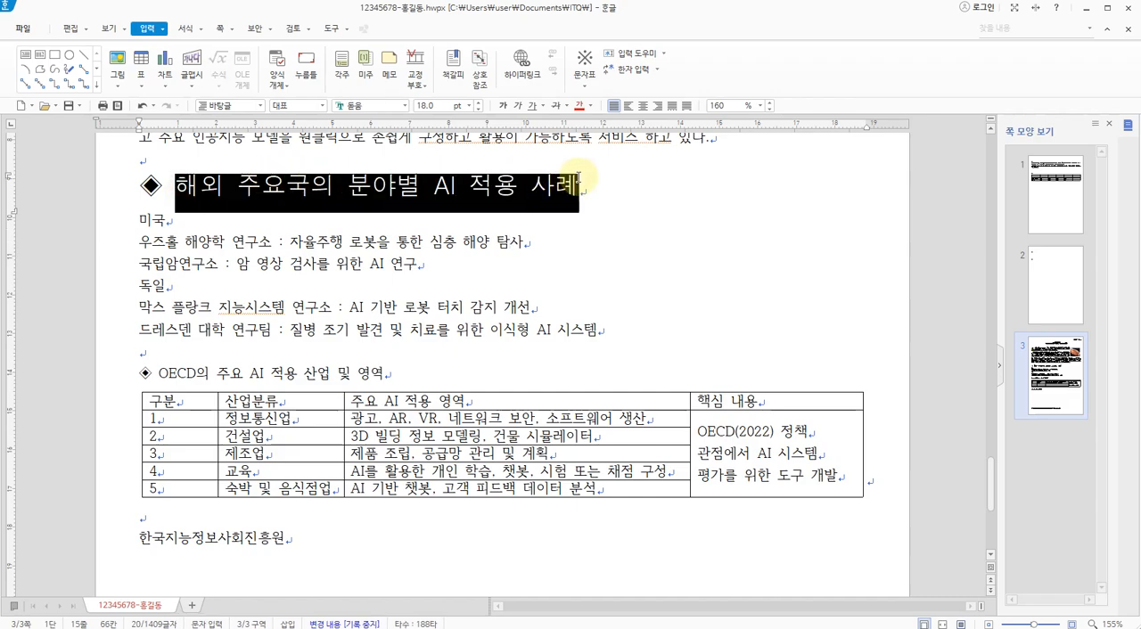
right_click(403, 191)
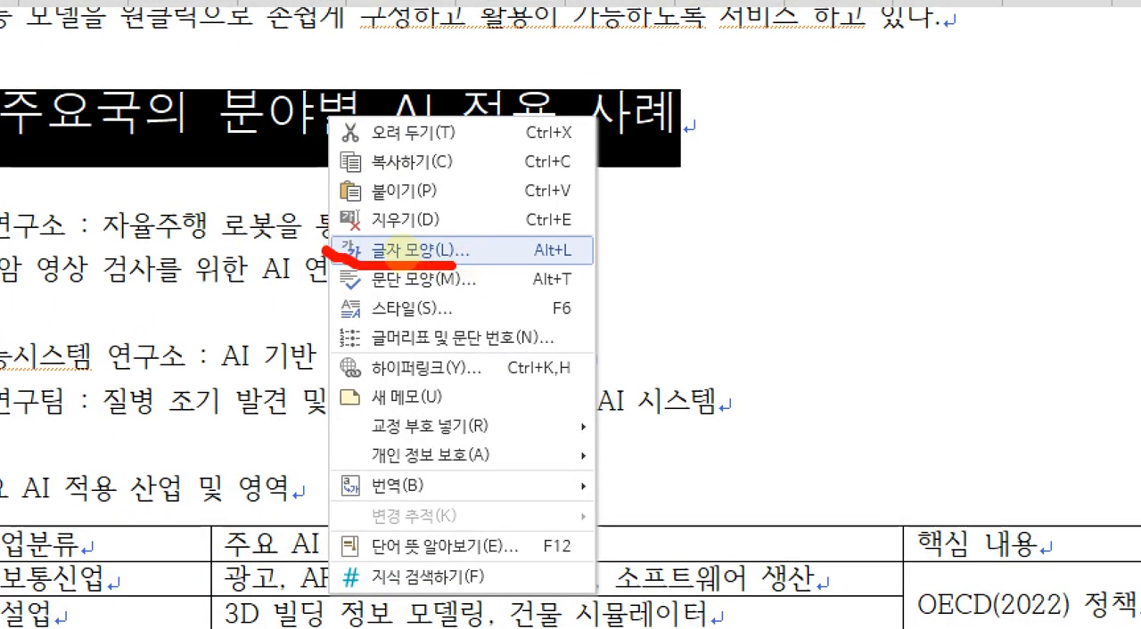
mouse_move(390, 248)
mouse_down()
mouse_move(441, 224)
mouse_move(463, 256)
mouse_up()
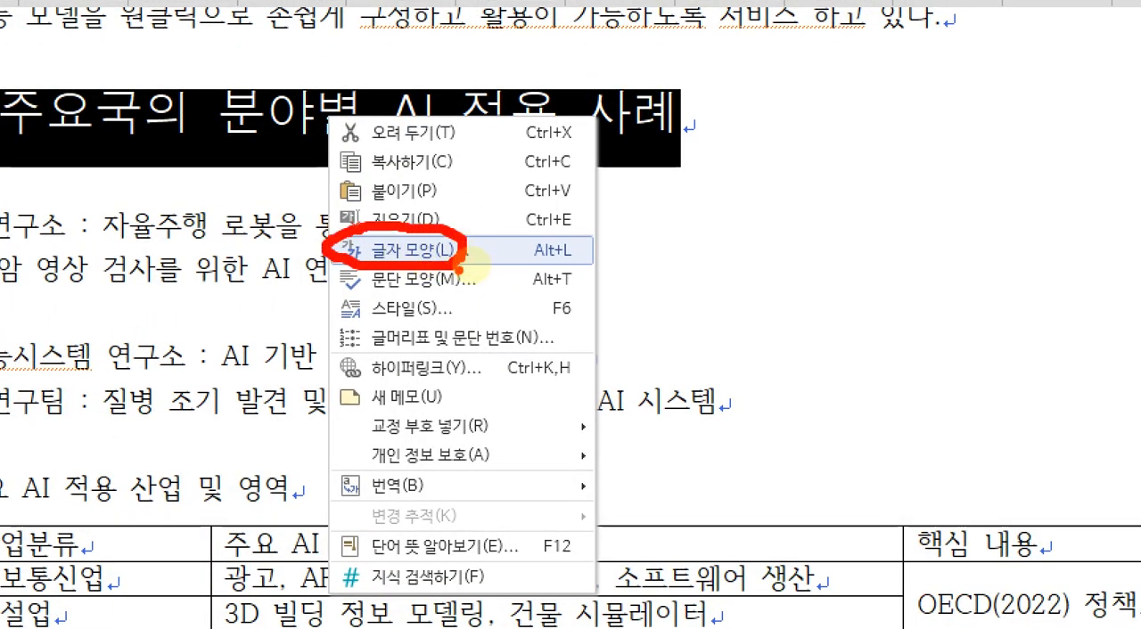
key(Escape)
right_click(333, 104)
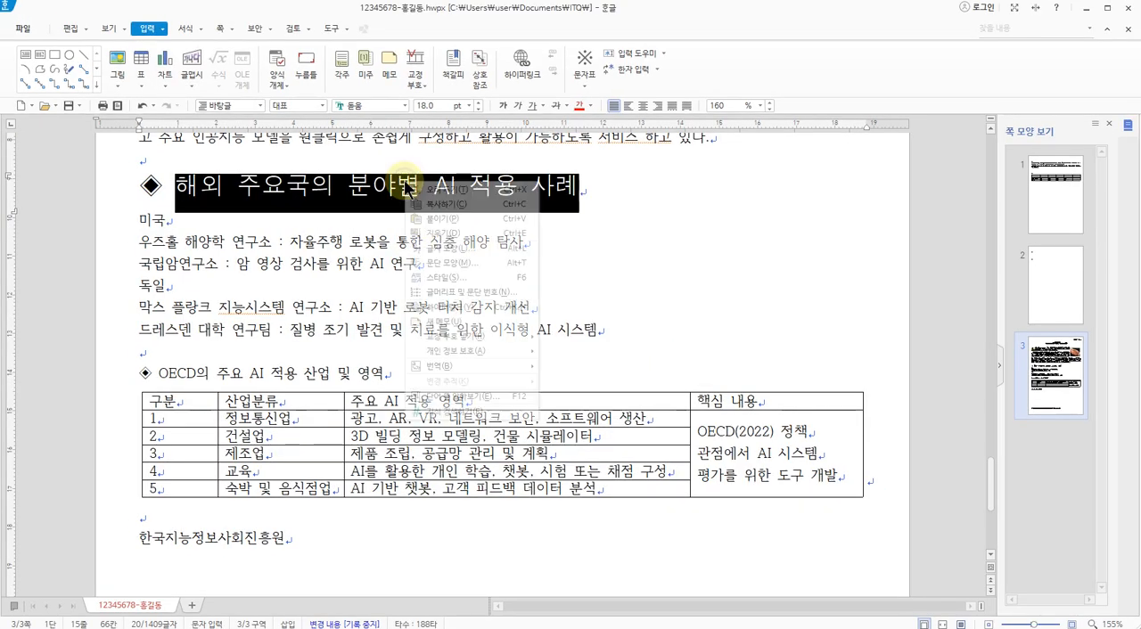
click(434, 247)
drag(443, 145, 404, 93)
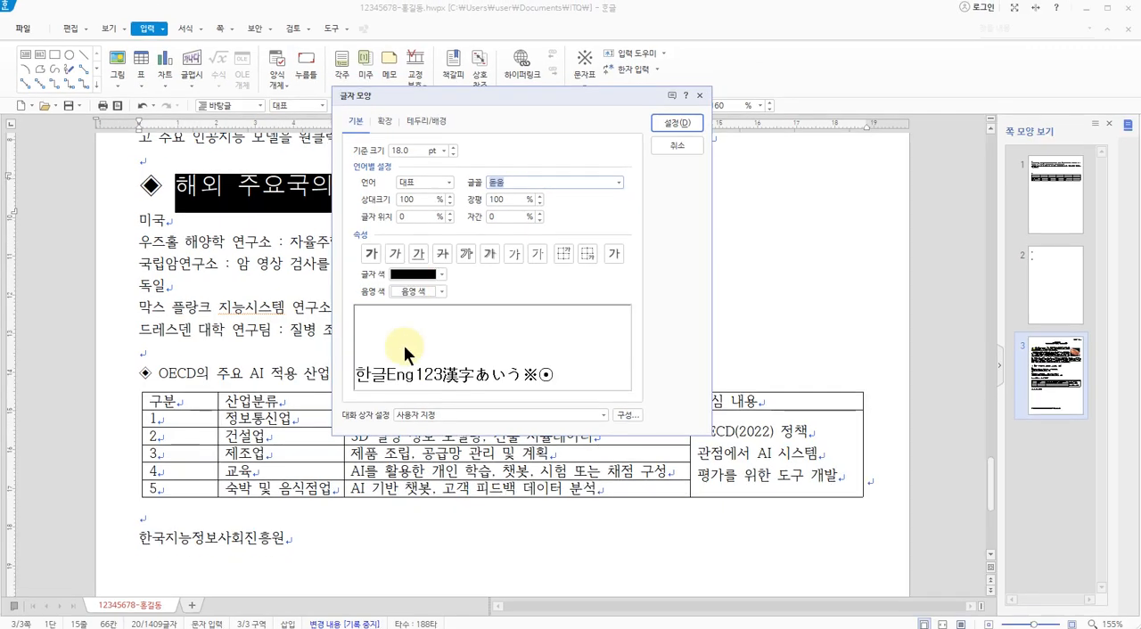
click(412, 275)
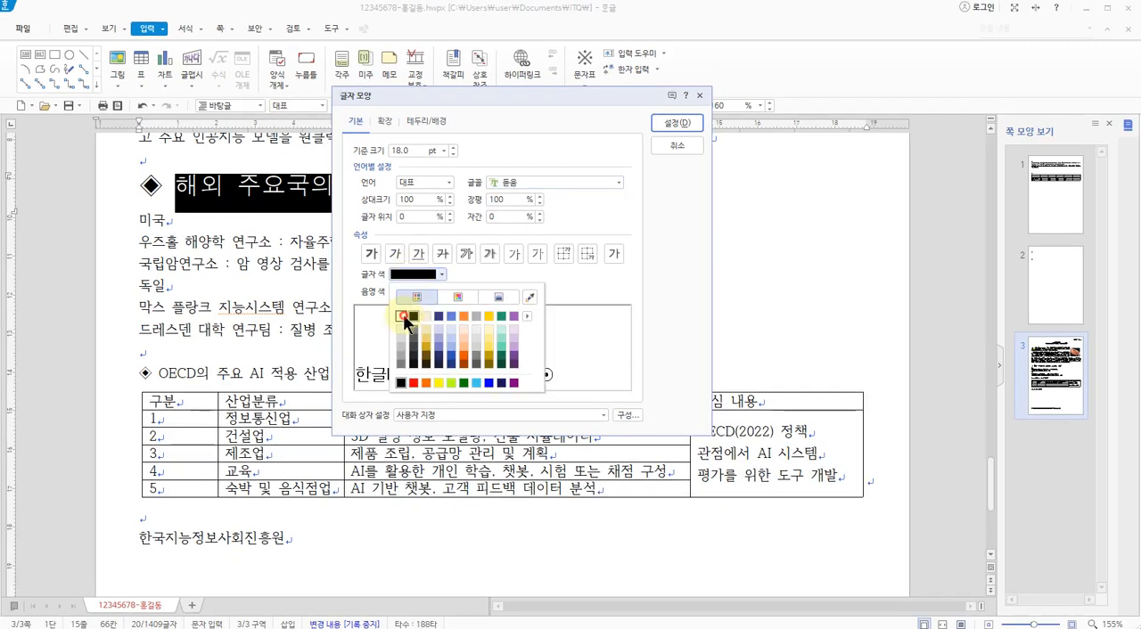
click(401, 311)
Set the heading text's shading colour (음영 색) to blue and apply the character formatting
click(405, 291)
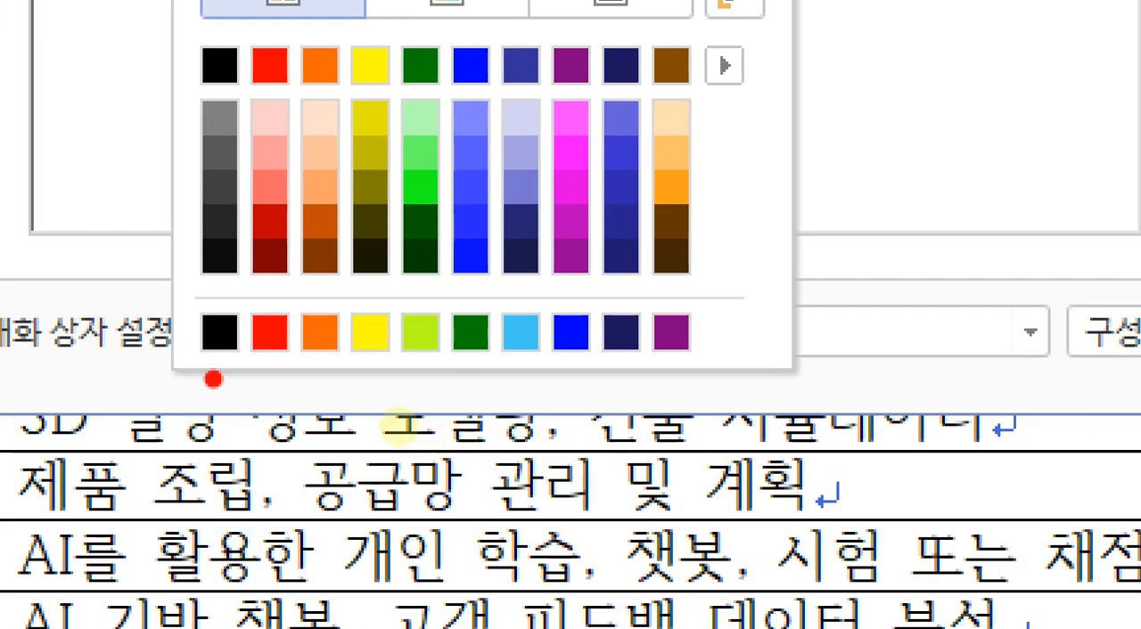
mouse_move(334, 410)
mouse_down()
mouse_move(546, 403)
mouse_move(473, 424)
mouse_move(495, 403)
mouse_move(498, 423)
mouse_up()
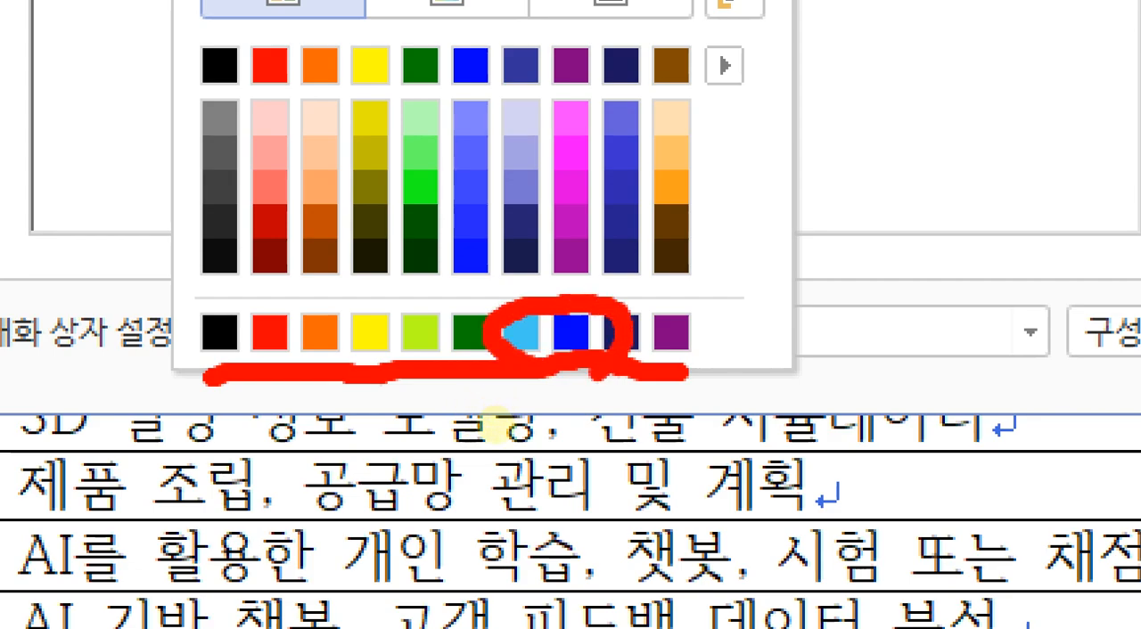
key(Escape)
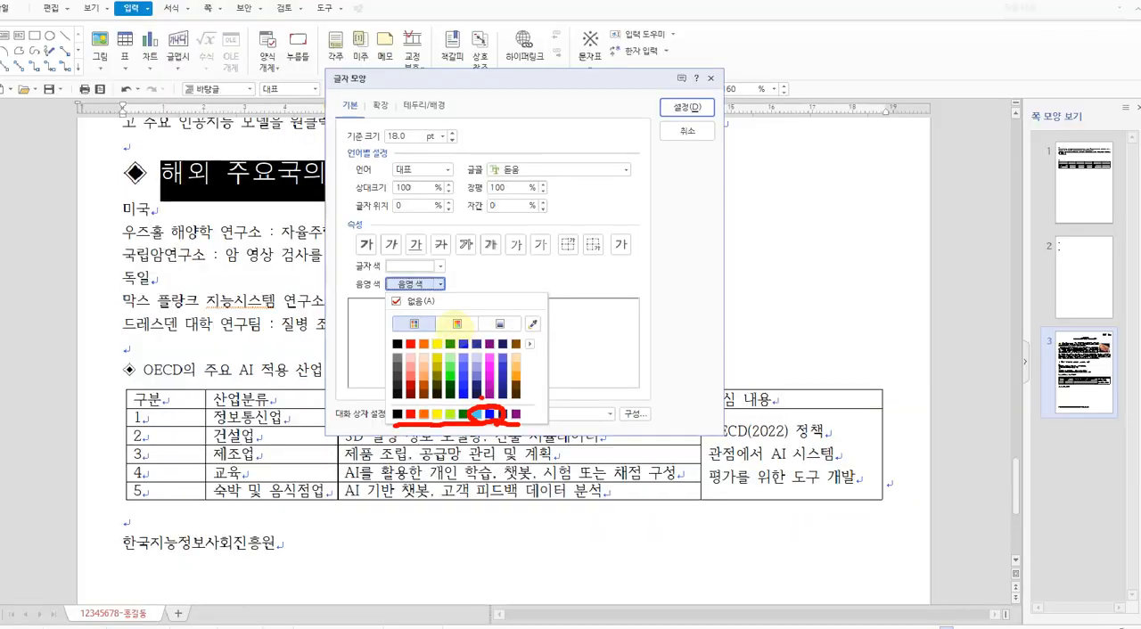
click(420, 290)
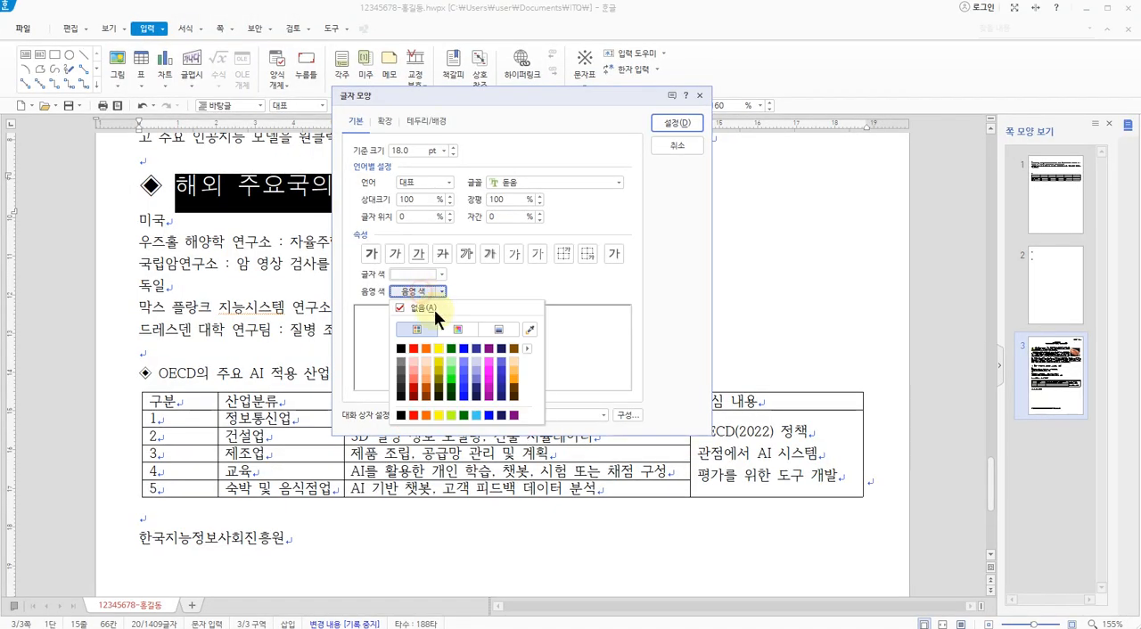
click(490, 415)
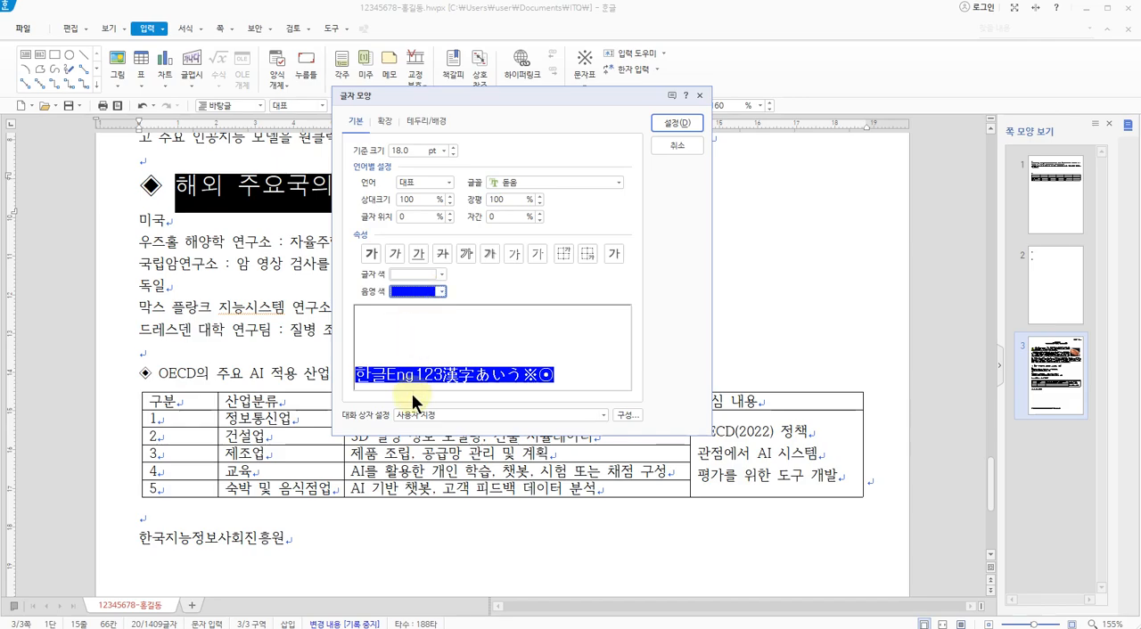
key(ctrl+1)
mouse_move(443, 391)
mouse_down()
mouse_move(401, 368)
mouse_move(504, 367)
mouse_move(475, 383)
mouse_up()
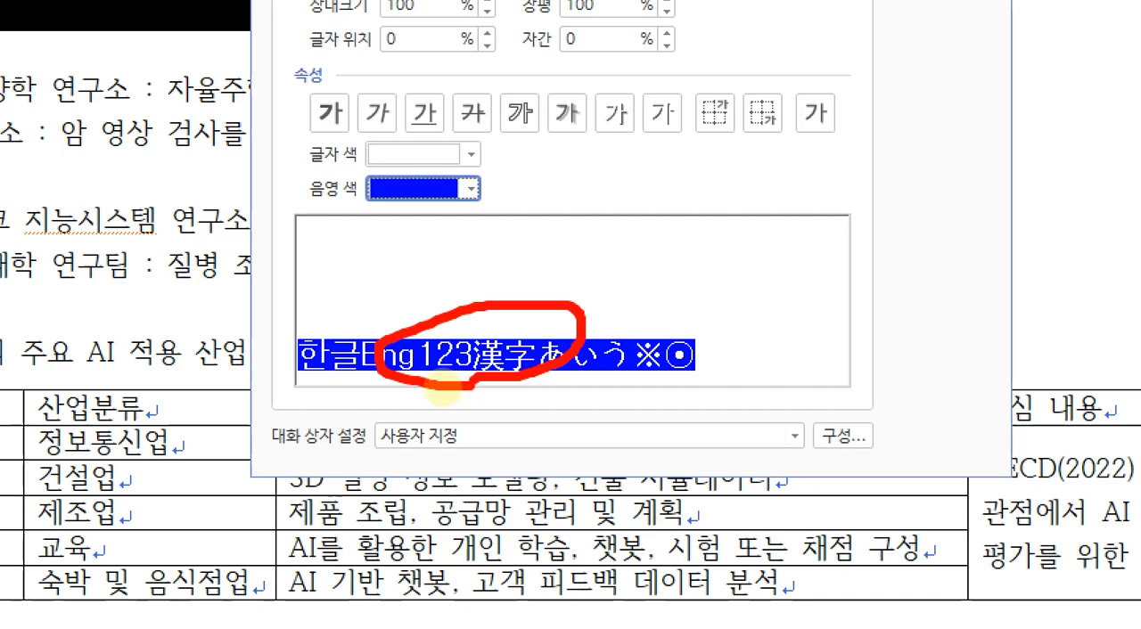
key(Escape)
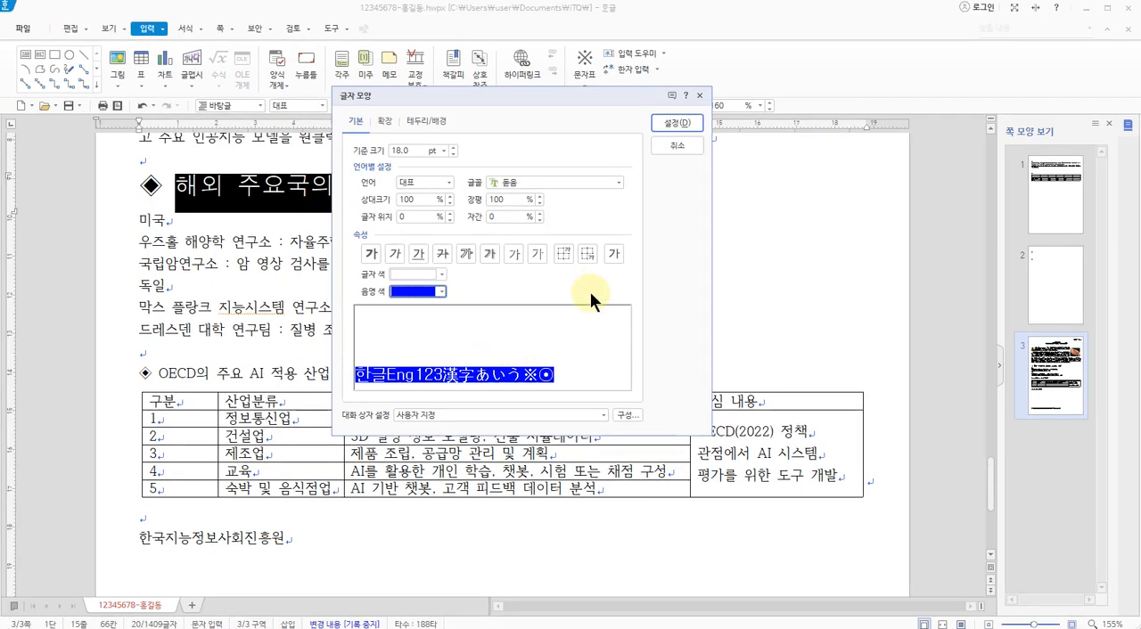
click(675, 123)
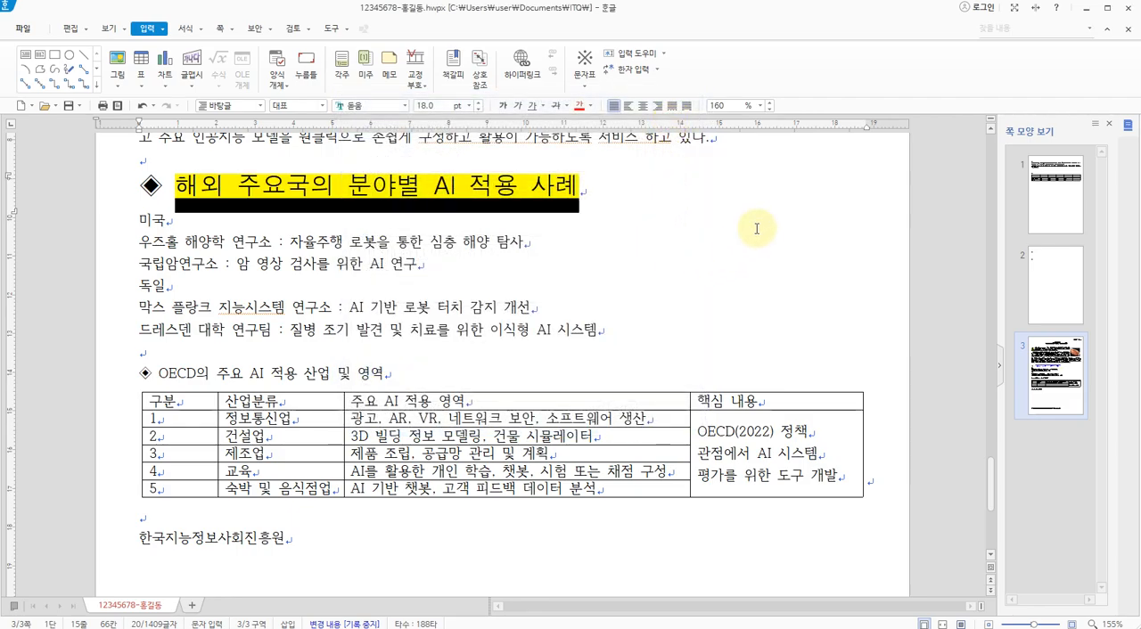
key(Down)
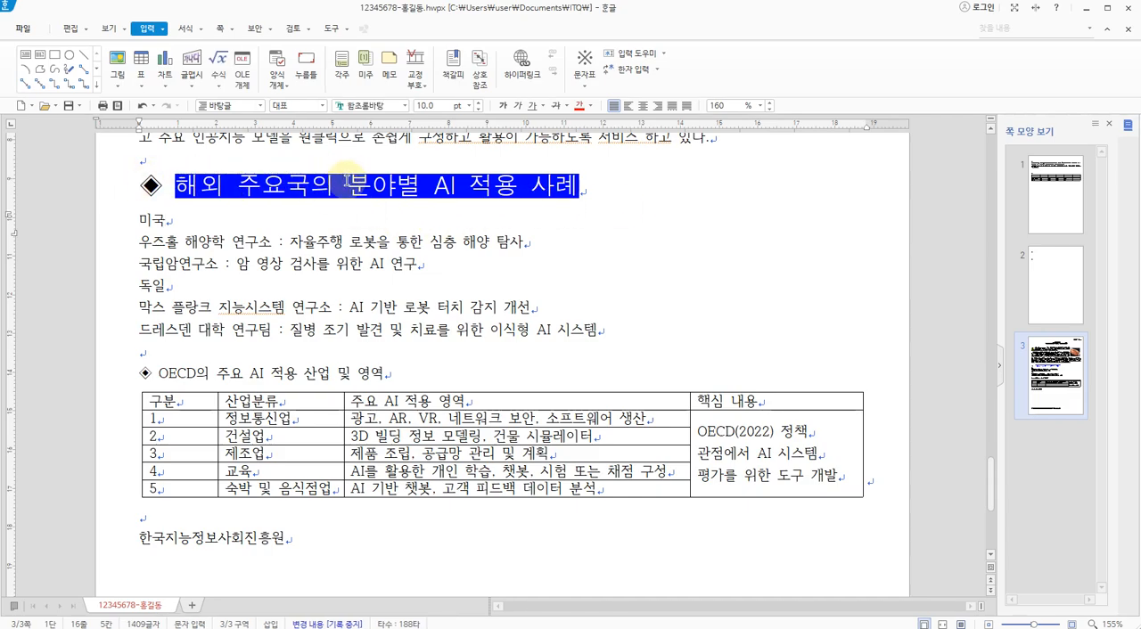
Switch to the 3p.jpg exam sheet and check the heading's font and shading callout and the shaded text's extent, returning to the document
key(alt+Tab)
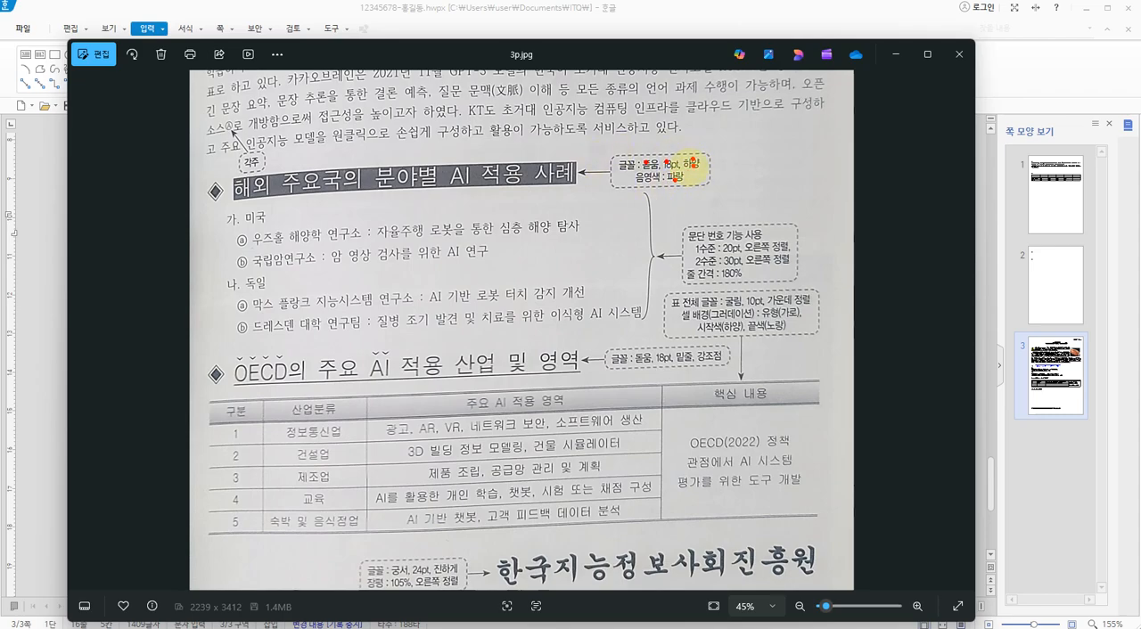
drag(676, 166, 644, 166)
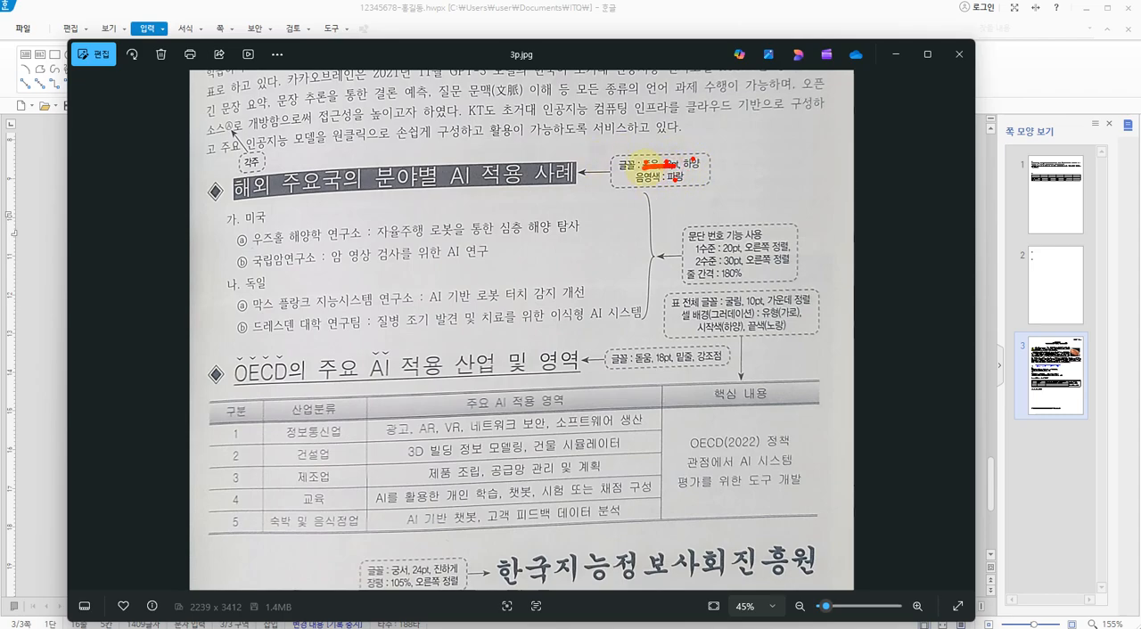
mouse_move(242, 173)
mouse_down()
mouse_move(223, 198)
mouse_move(517, 178)
mouse_move(241, 169)
mouse_move(225, 189)
mouse_up()
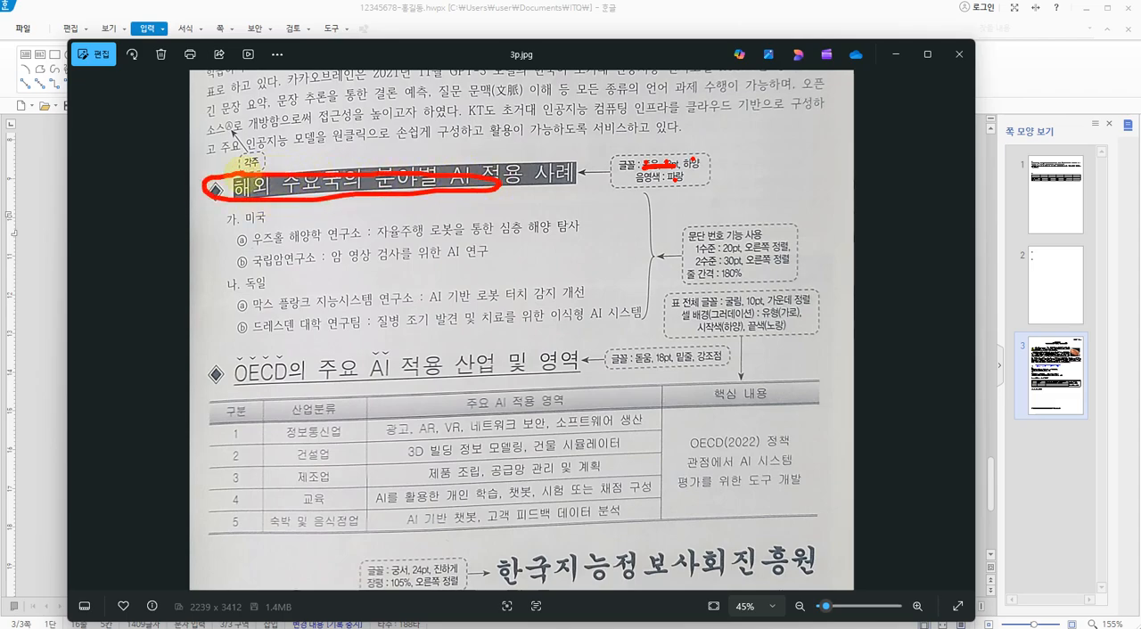
key(Escape)
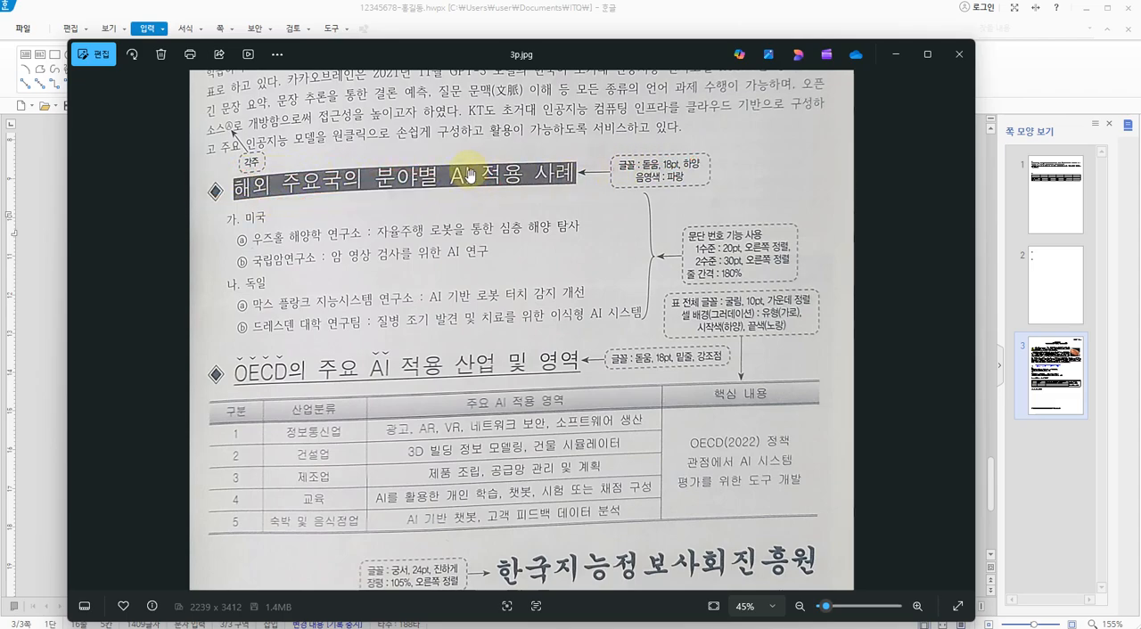
mouse_move(298, 165)
mouse_down()
mouse_move(243, 175)
mouse_move(552, 189)
mouse_move(253, 172)
mouse_up()
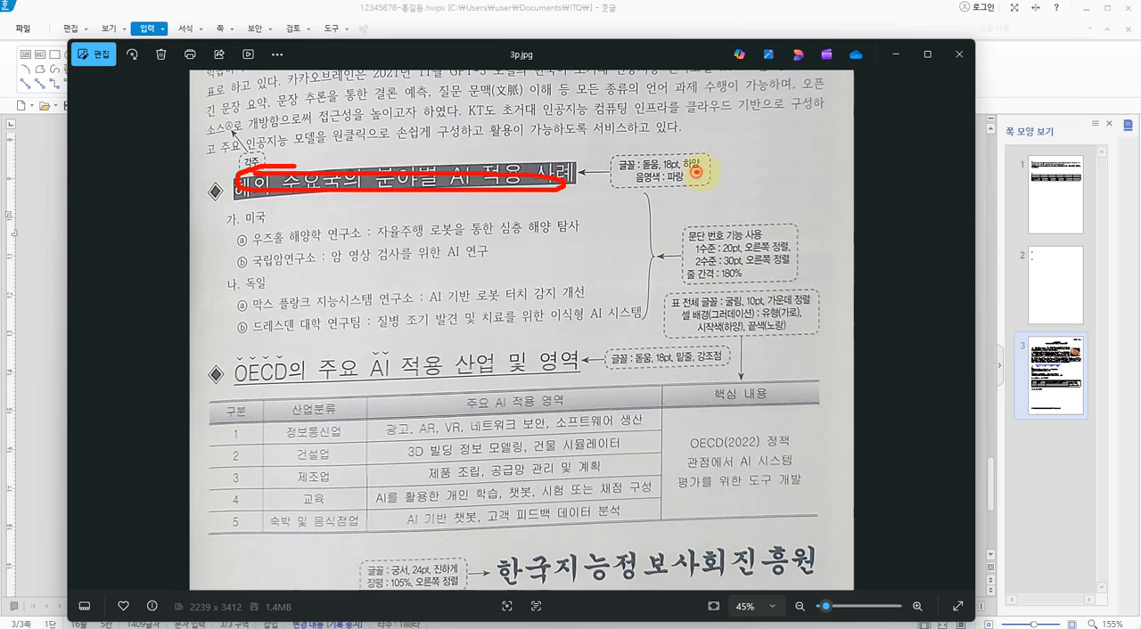
drag(665, 183, 685, 181)
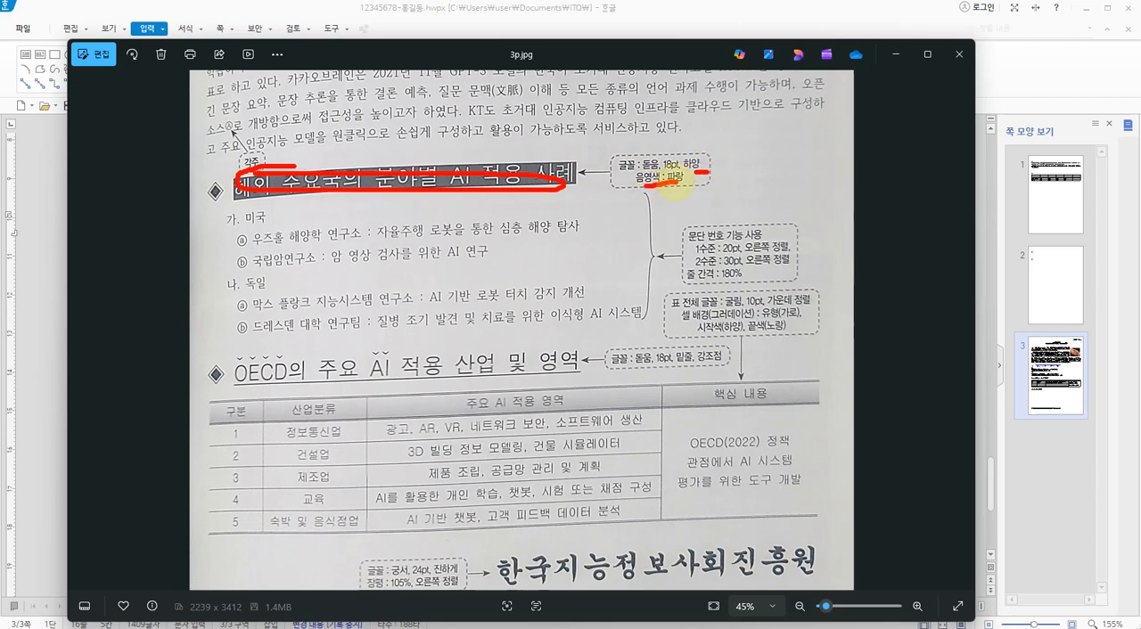
key(Escape)
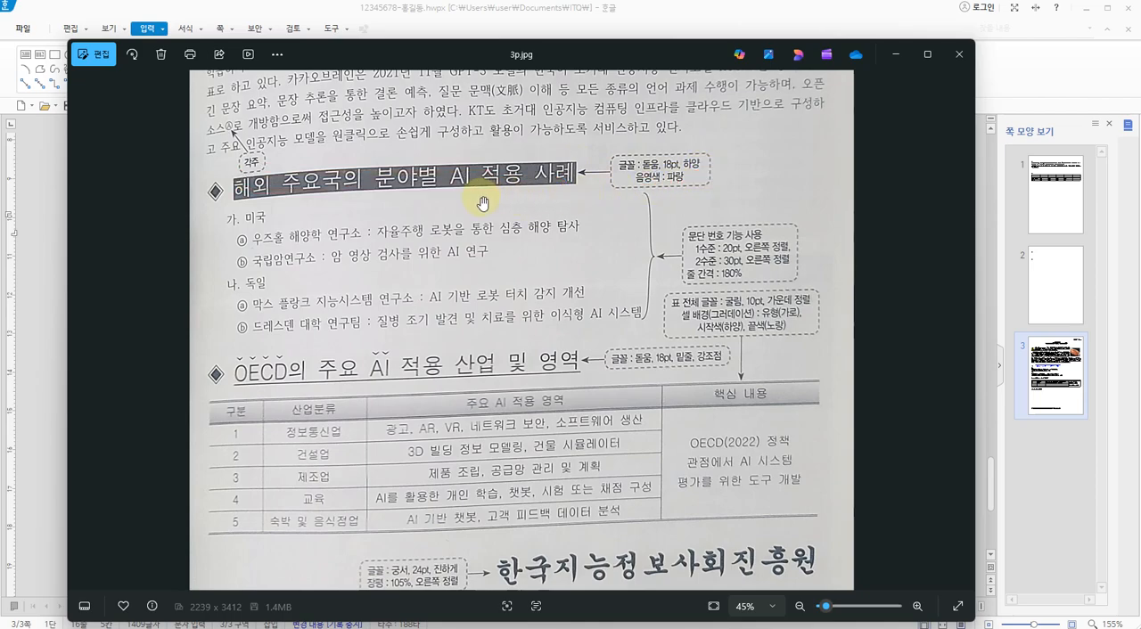
key(alt+Tab)
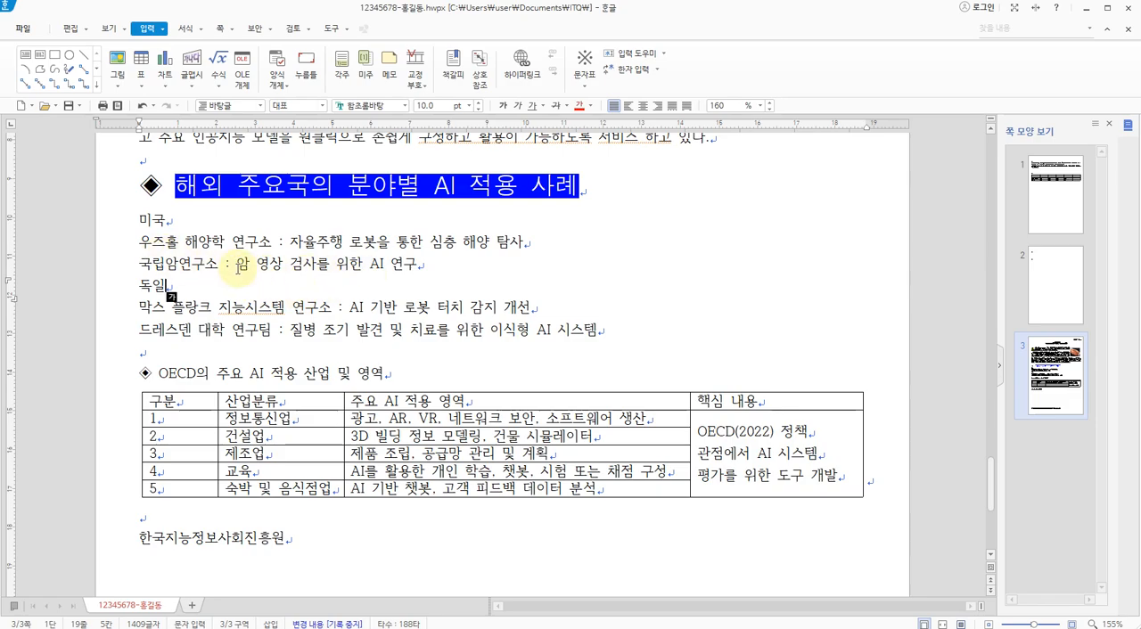
Switch to the 3p.jpg exam sheet and examine the paragraph numbering callout for the 미국 and 독일 lists, including levels, indents and line spacing
key(alt+Tab)
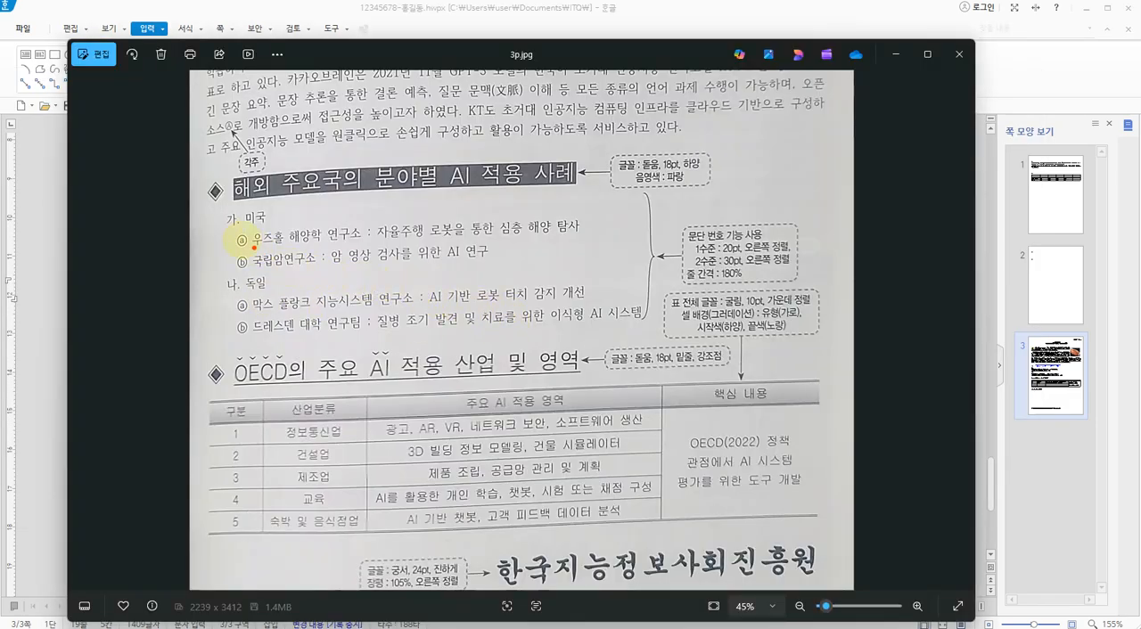
mouse_move(219, 224)
mouse_down()
mouse_move(221, 271)
mouse_move(240, 267)
mouse_up()
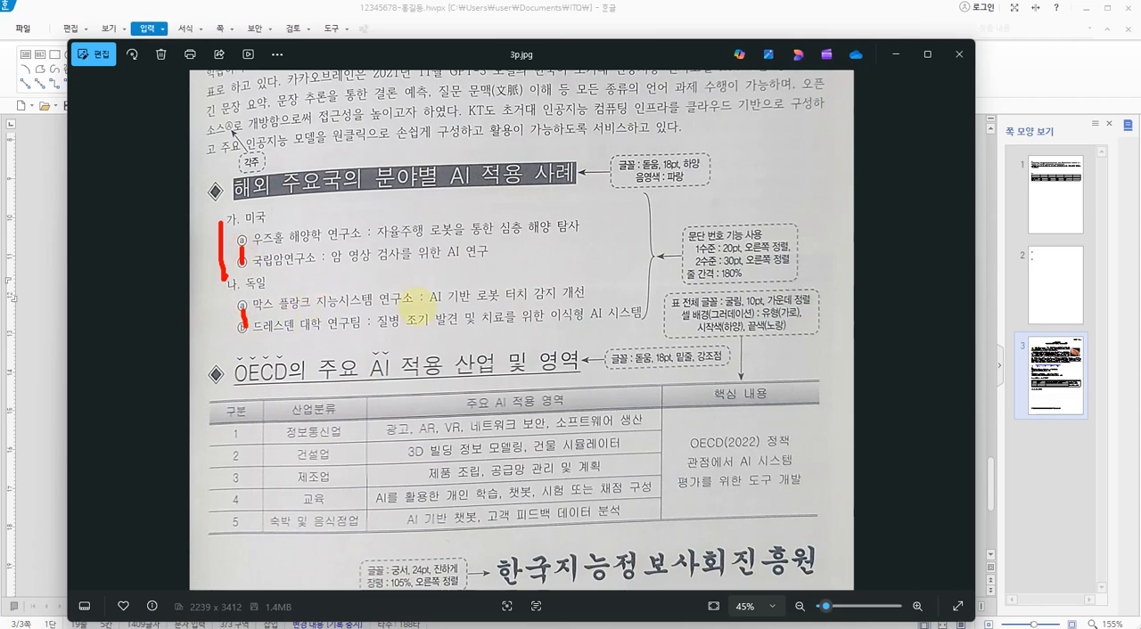
drag(695, 254, 720, 253)
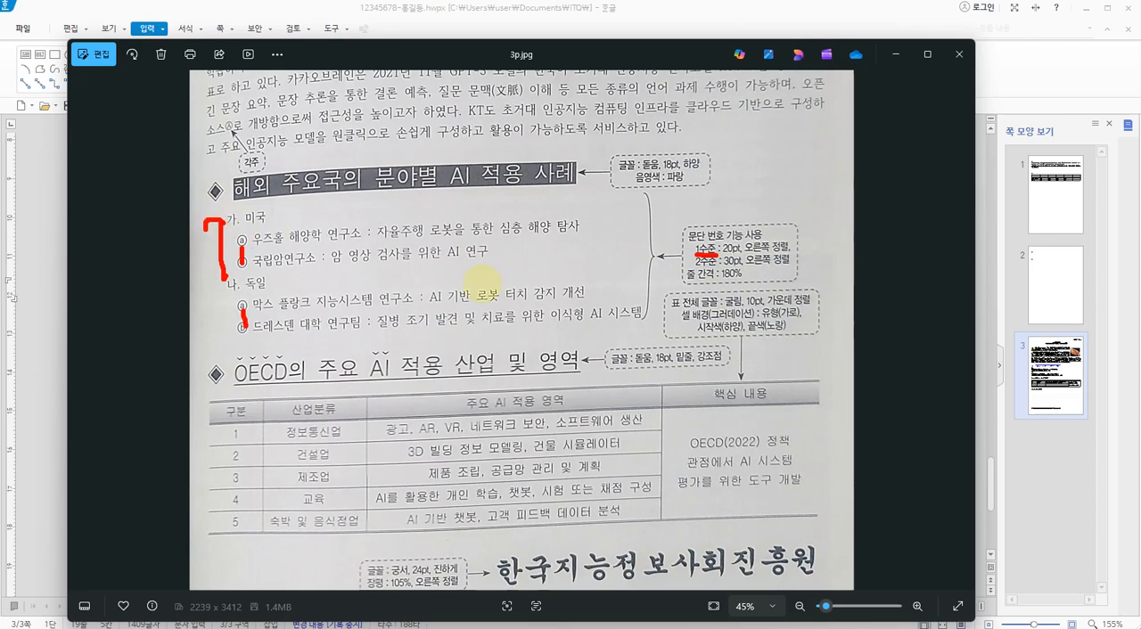
drag(692, 265, 733, 265)
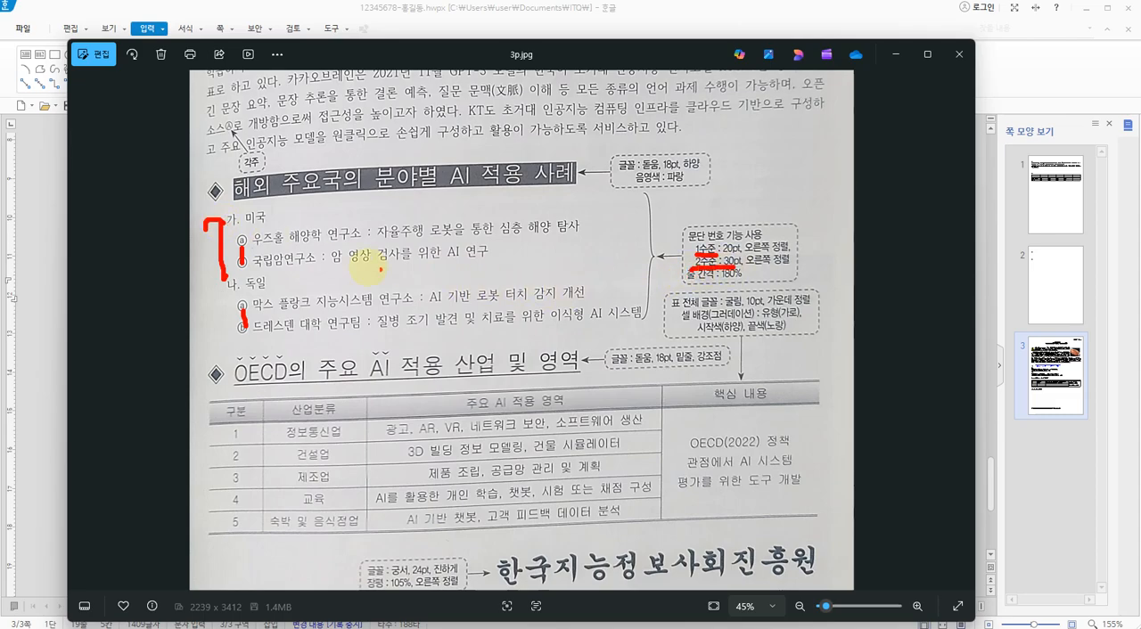
drag(200, 247, 212, 239)
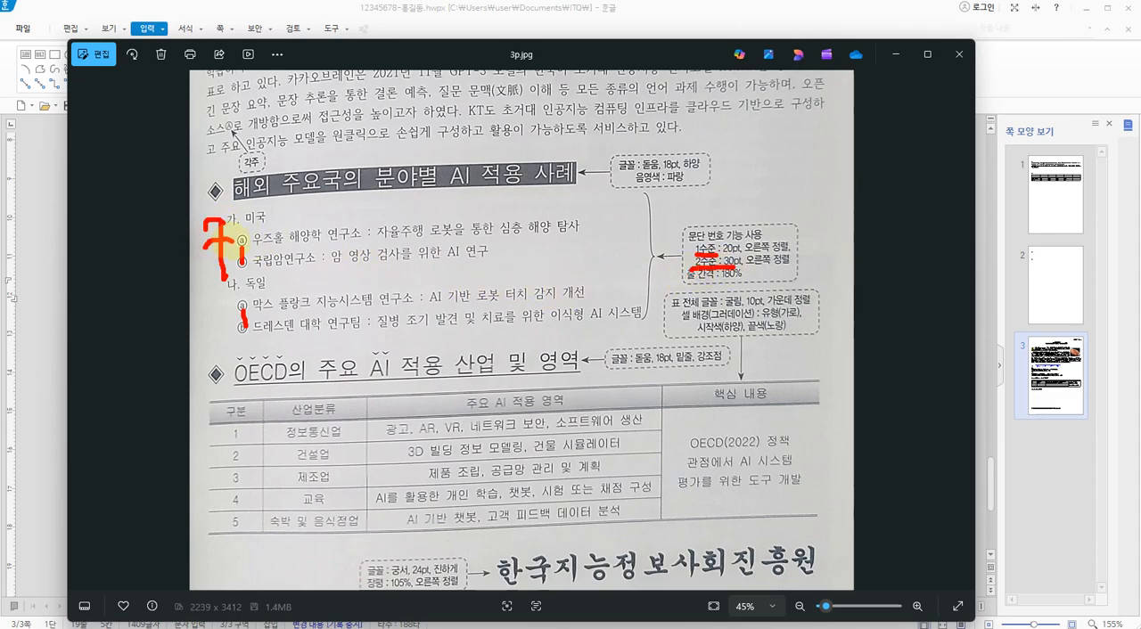
drag(198, 220, 207, 330)
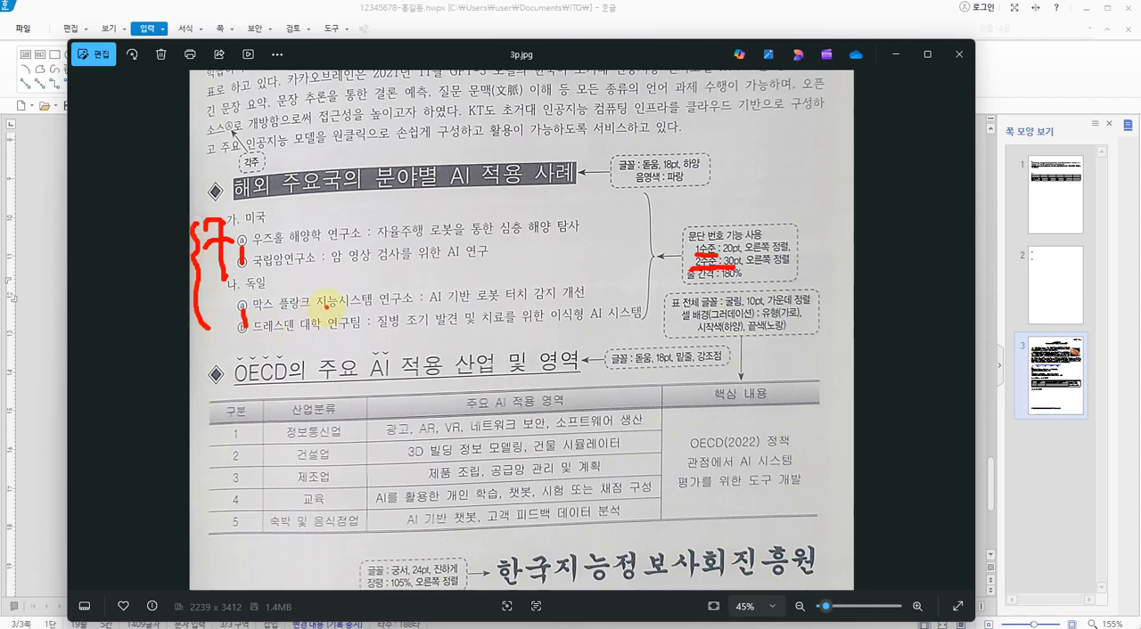
drag(689, 286, 733, 284)
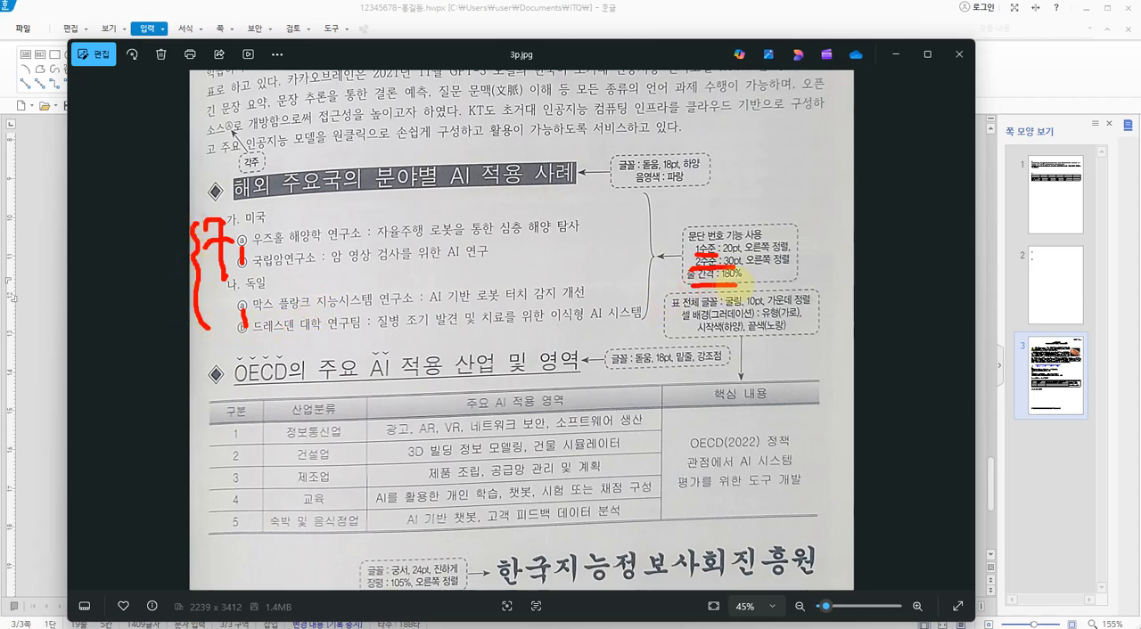
mouse_move(738, 252)
mouse_down()
mouse_move(722, 268)
mouse_move(700, 259)
mouse_move(736, 242)
mouse_move(770, 247)
mouse_move(717, 265)
mouse_move(723, 255)
mouse_move(743, 266)
mouse_up()
drag(772, 259, 772, 260)
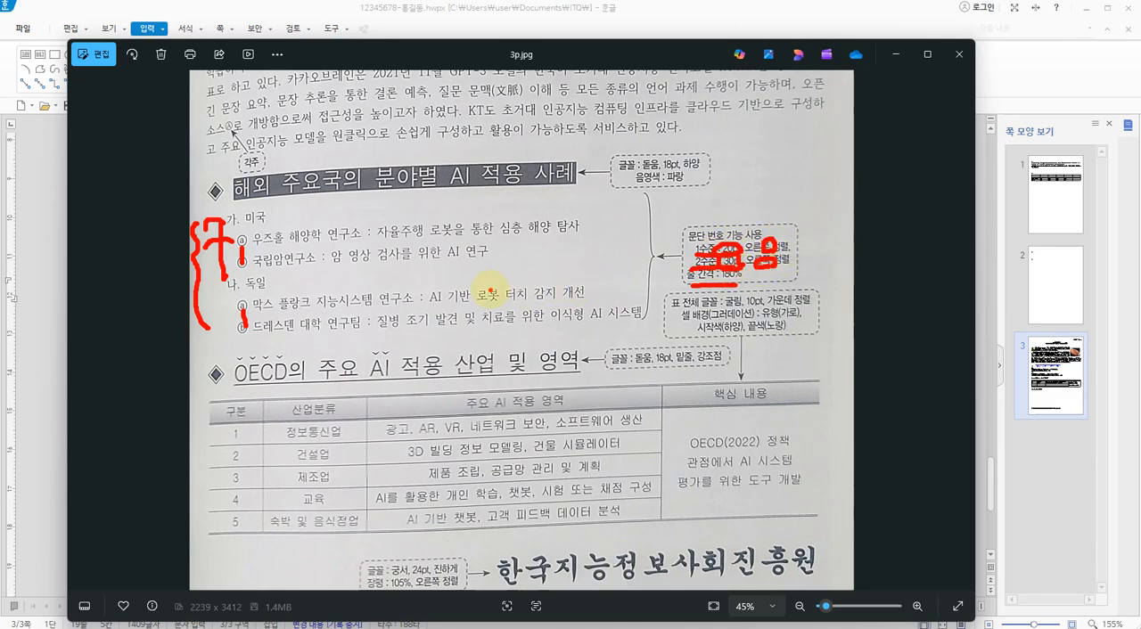
key(Escape)
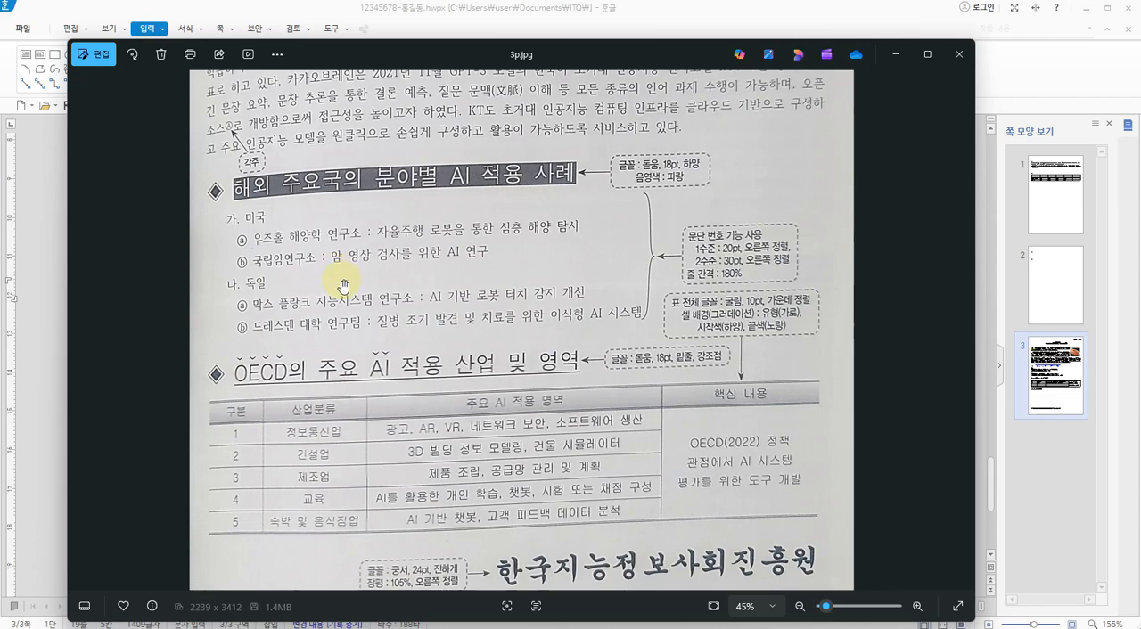
key(Escape)
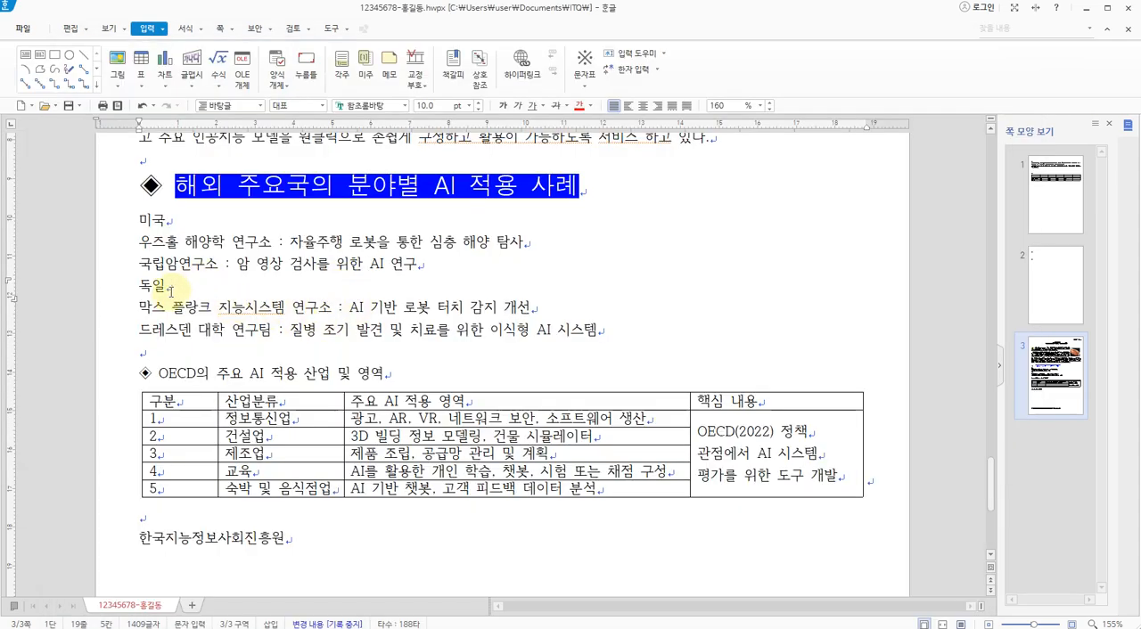
Select the six lines from "미국" to "드레스덴 대학 연구팀" and choose the 1., 가., 1), 가) paragraph number format as a new list
scroll(204, 285, up, 2)
drag(90, 233, 98, 347)
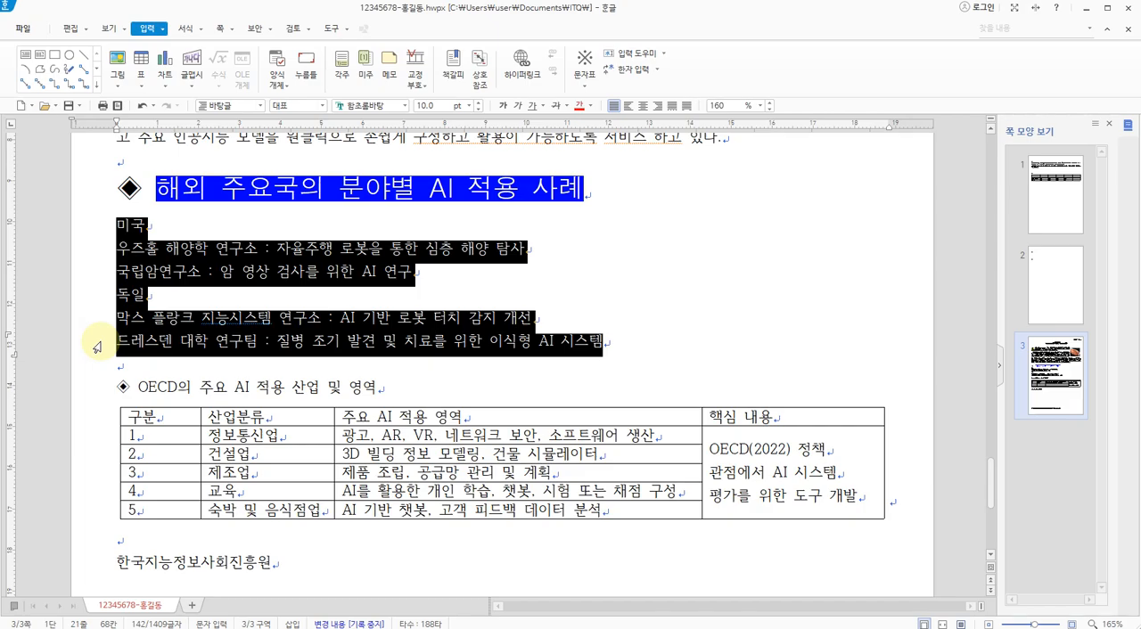
right_click(162, 258)
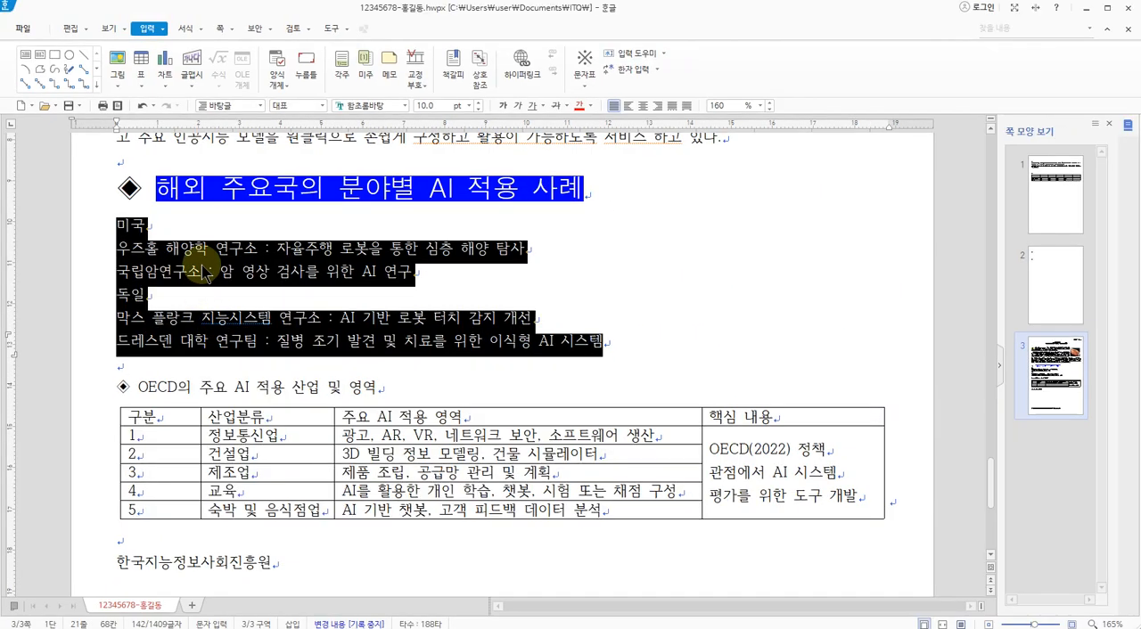
right_click(203, 268)
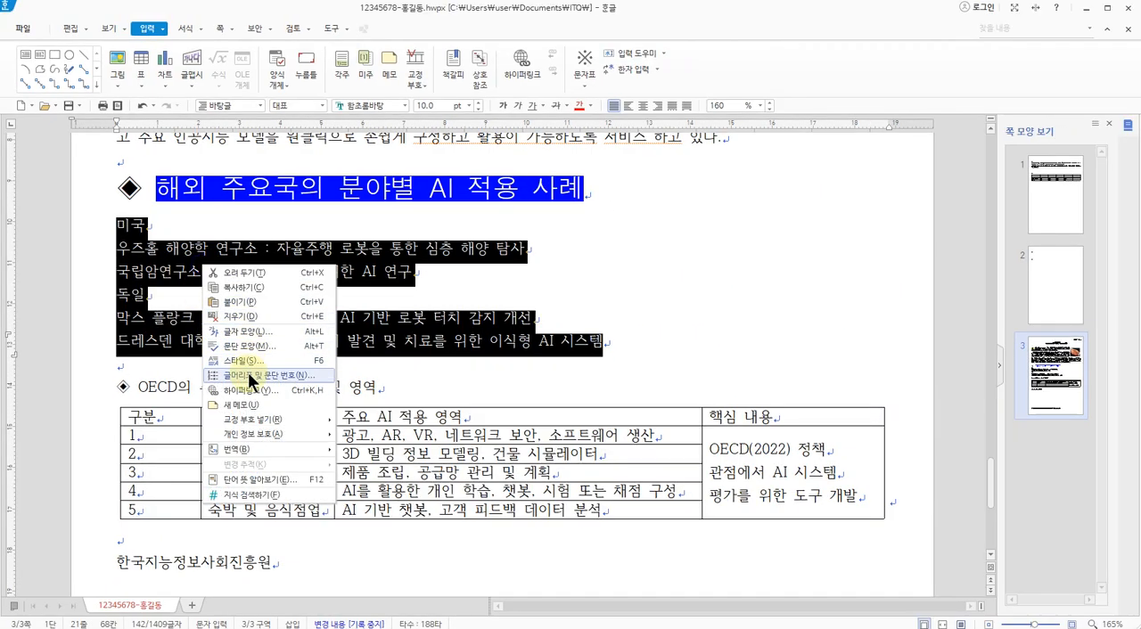
click(251, 375)
drag(490, 132, 352, 73)
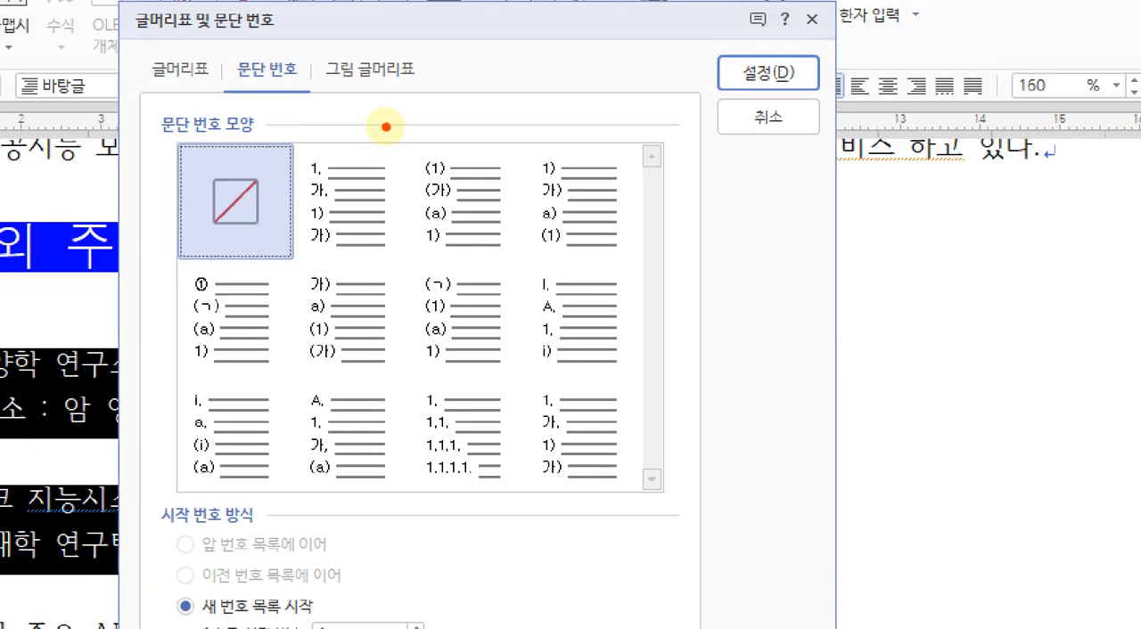
mouse_move(349, 207)
mouse_down()
mouse_move(356, 140)
mouse_move(353, 193)
mouse_up()
mouse_move(446, 210)
mouse_down()
mouse_move(481, 198)
mouse_move(473, 222)
mouse_up()
mouse_move(574, 210)
mouse_down()
mouse_move(588, 166)
mouse_move(565, 222)
mouse_up()
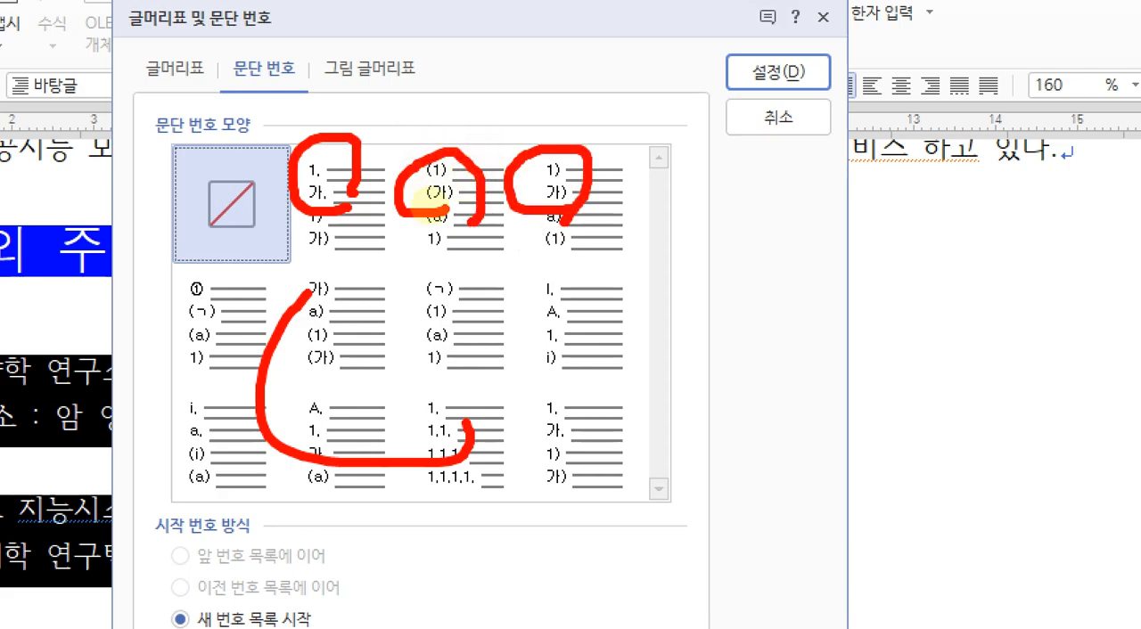
mouse_move(390, 183)
mouse_down()
mouse_move(344, 114)
mouse_move(377, 188)
mouse_move(387, 115)
mouse_move(377, 192)
mouse_up()
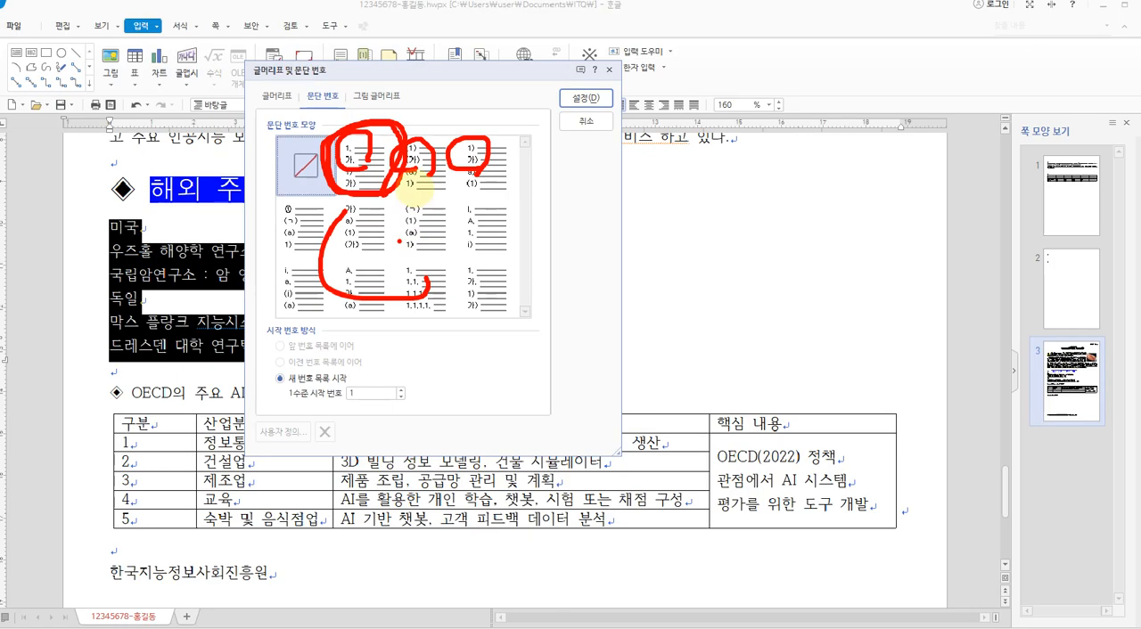
click(352, 204)
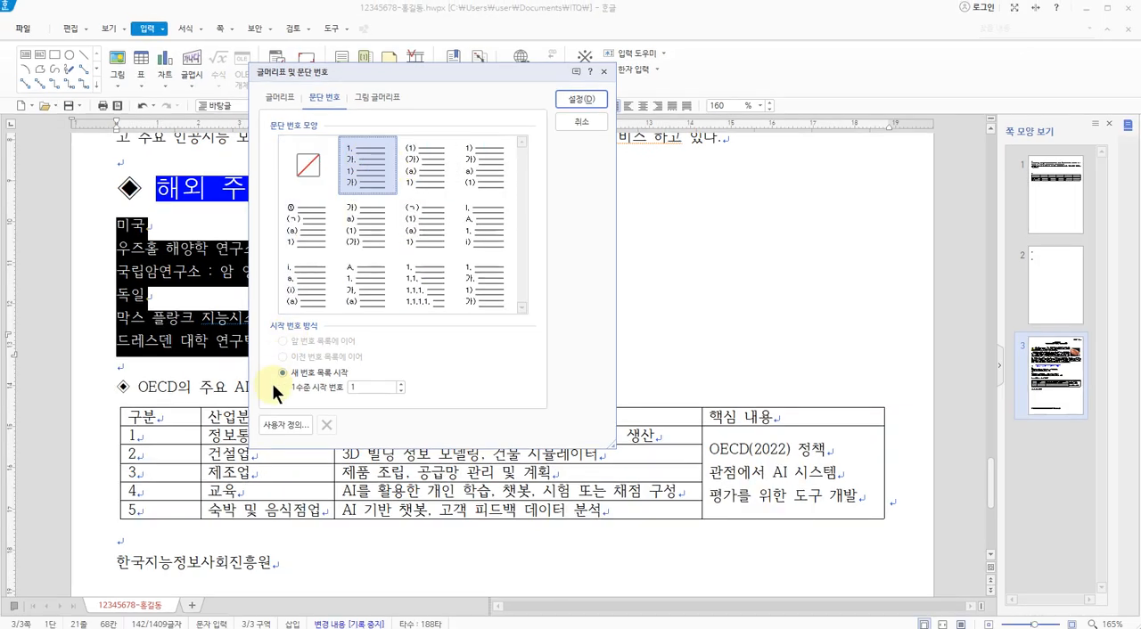
Open the custom paragraph number settings (사용자 정의) and examine the level 2 format, number shape, position and preview areas
mouse_move(285, 456)
mouse_down()
mouse_move(253, 438)
mouse_move(307, 409)
mouse_move(266, 403)
mouse_move(317, 417)
mouse_move(290, 438)
mouse_up()
click(283, 423)
mouse_move(353, 107)
mouse_down()
mouse_move(300, 176)
mouse_move(326, 126)
mouse_move(343, 166)
mouse_move(324, 237)
mouse_up()
mouse_move(337, 309)
mouse_down()
mouse_move(328, 340)
mouse_move(336, 306)
mouse_up()
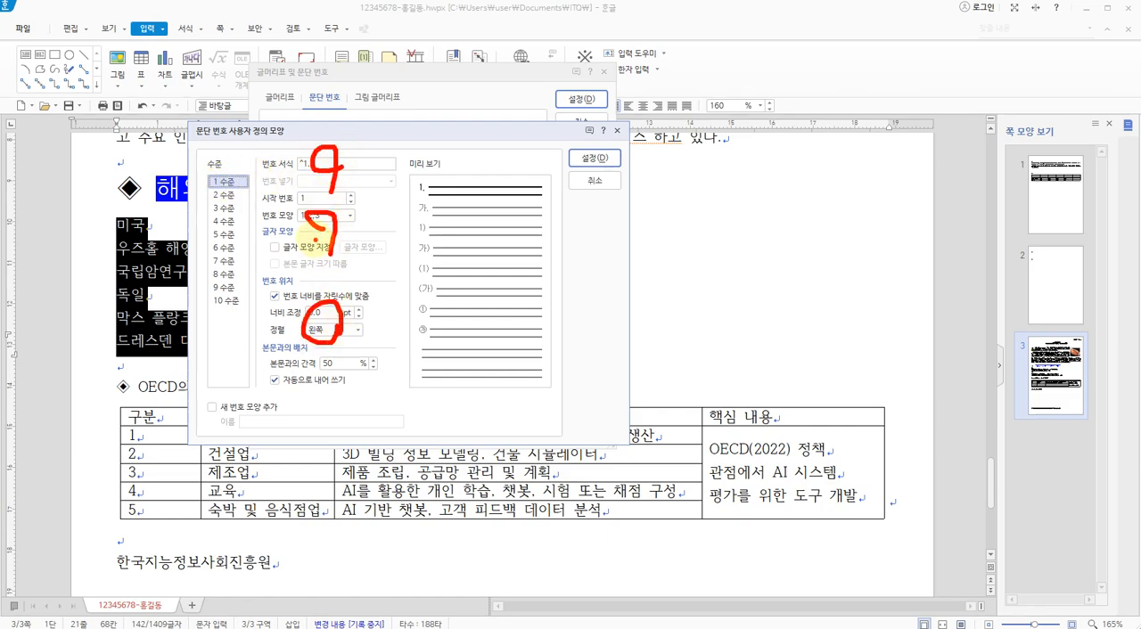
click(224, 195)
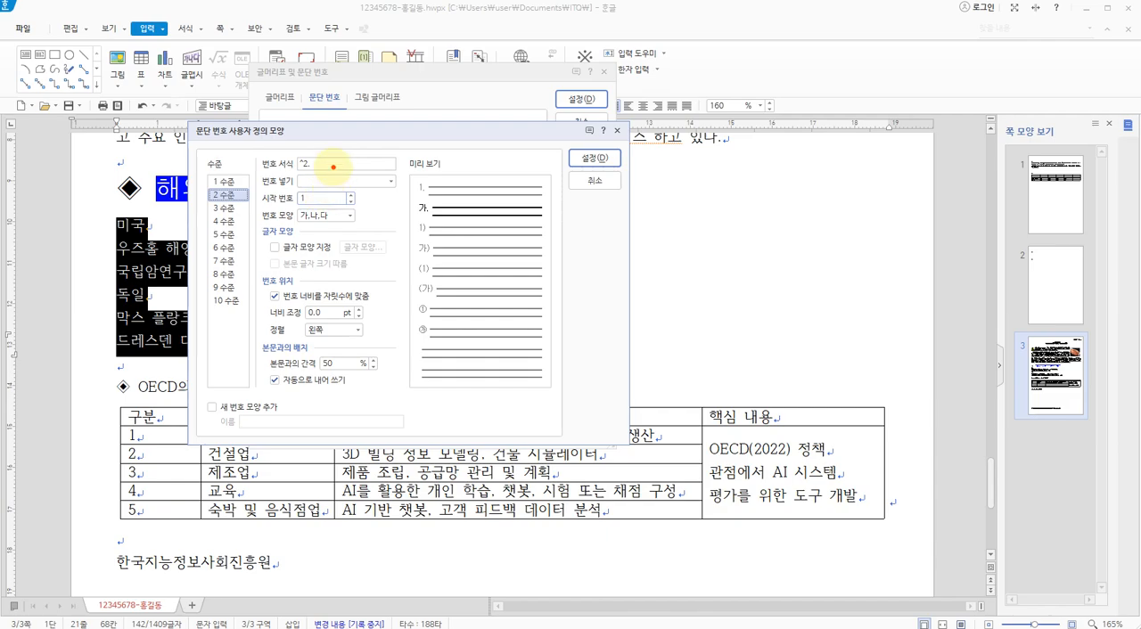
drag(326, 158, 331, 167)
drag(321, 213, 327, 245)
mouse_move(343, 312)
mouse_down()
mouse_move(335, 347)
mouse_move(303, 307)
mouse_move(344, 308)
mouse_up()
mouse_move(352, 161)
mouse_down()
mouse_move(379, 259)
mouse_move(359, 299)
mouse_up()
mouse_move(456, 224)
mouse_down()
mouse_move(451, 152)
mouse_move(457, 233)
mouse_up()
drag(578, 152, 596, 143)
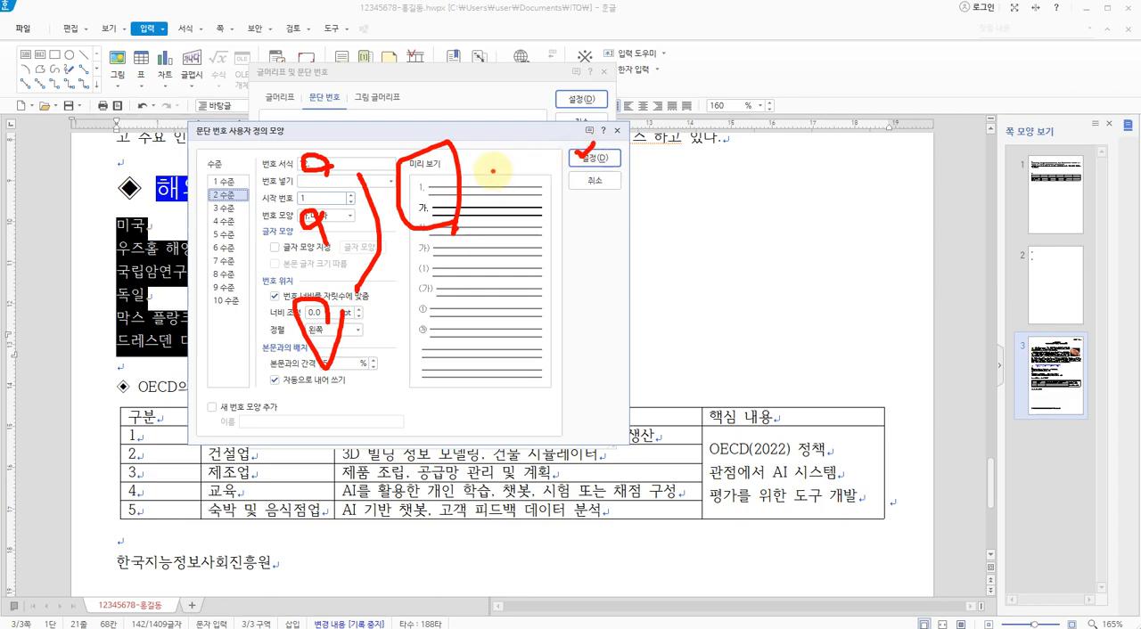
key(Escape)
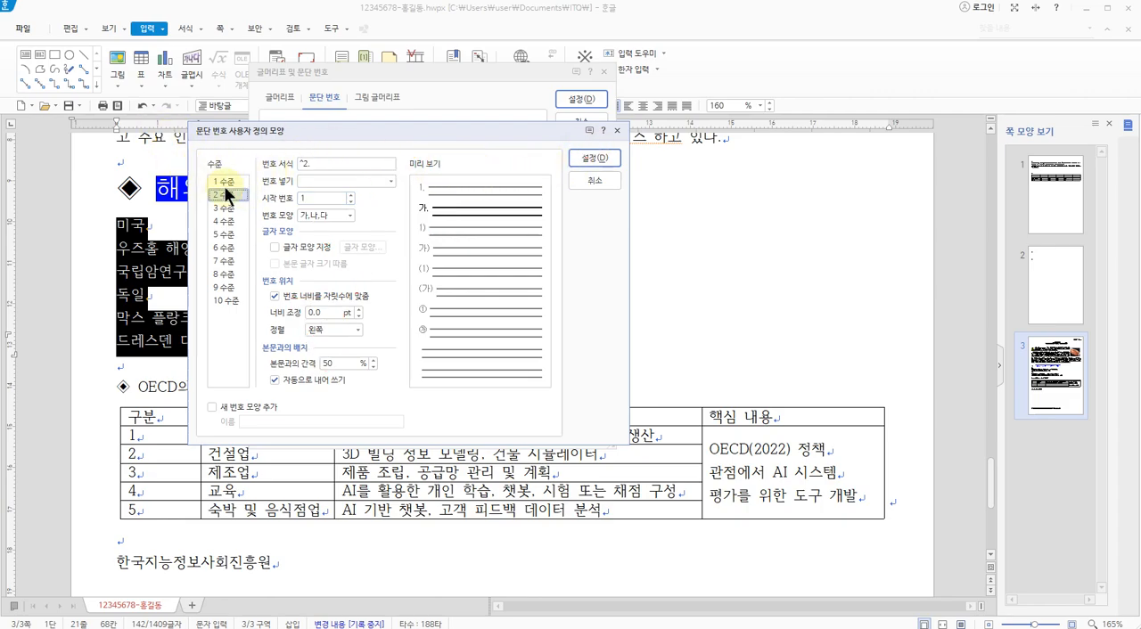
For level 1, choose the number shape 가,나,다, set the width adjustment to 20 pt and align the number to 오른쪽
click(225, 182)
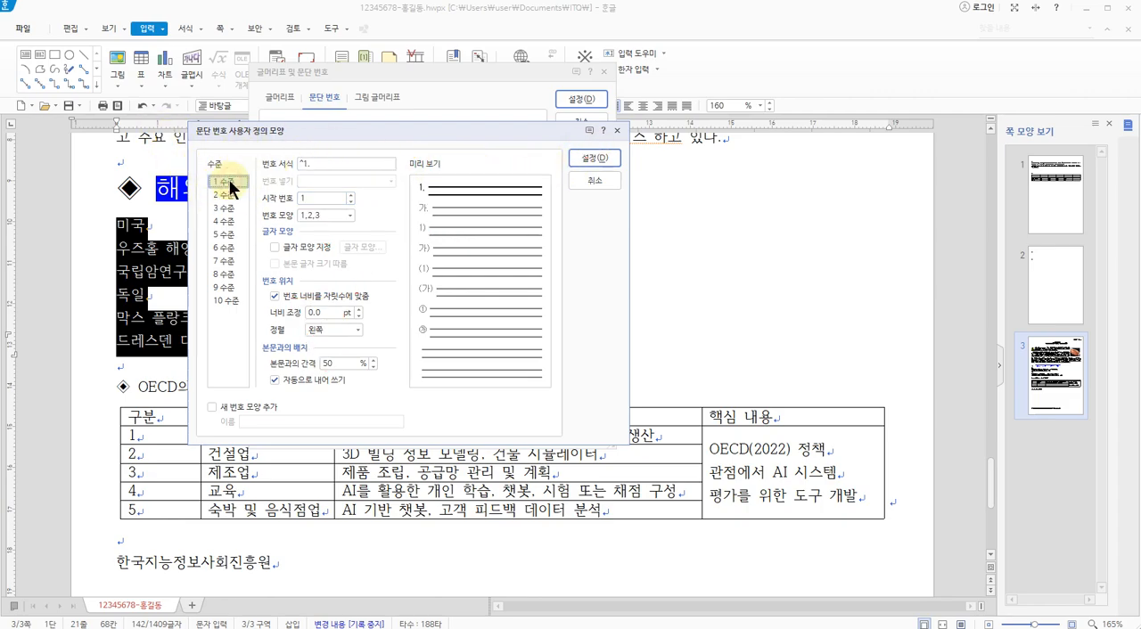
key(ctrl+1)
click(324, 163)
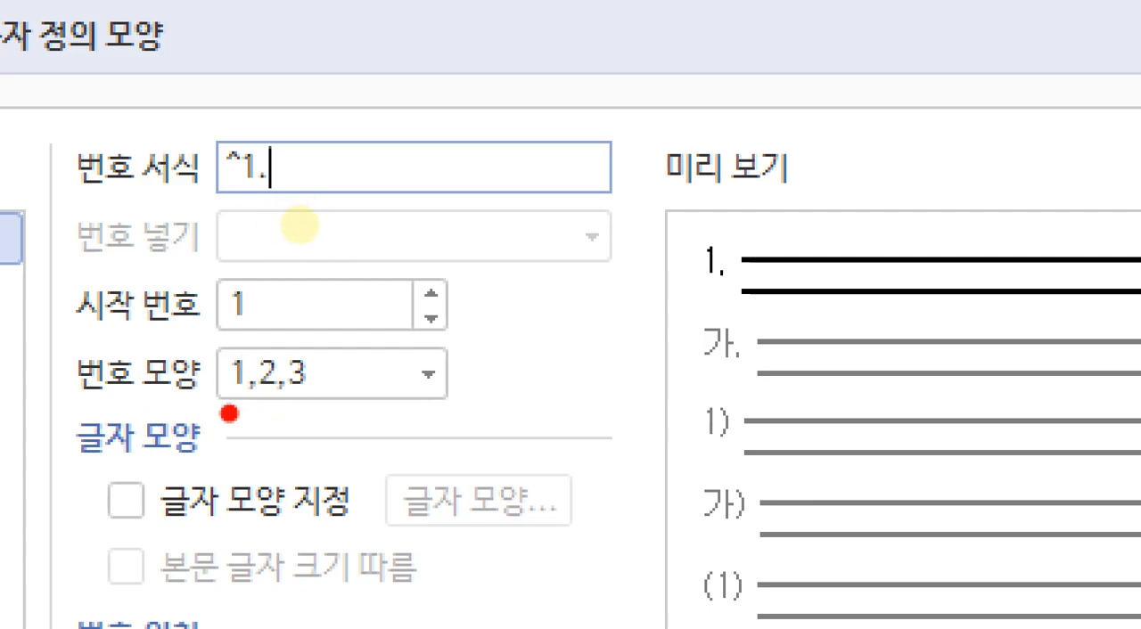
key(Escape)
click(349, 215)
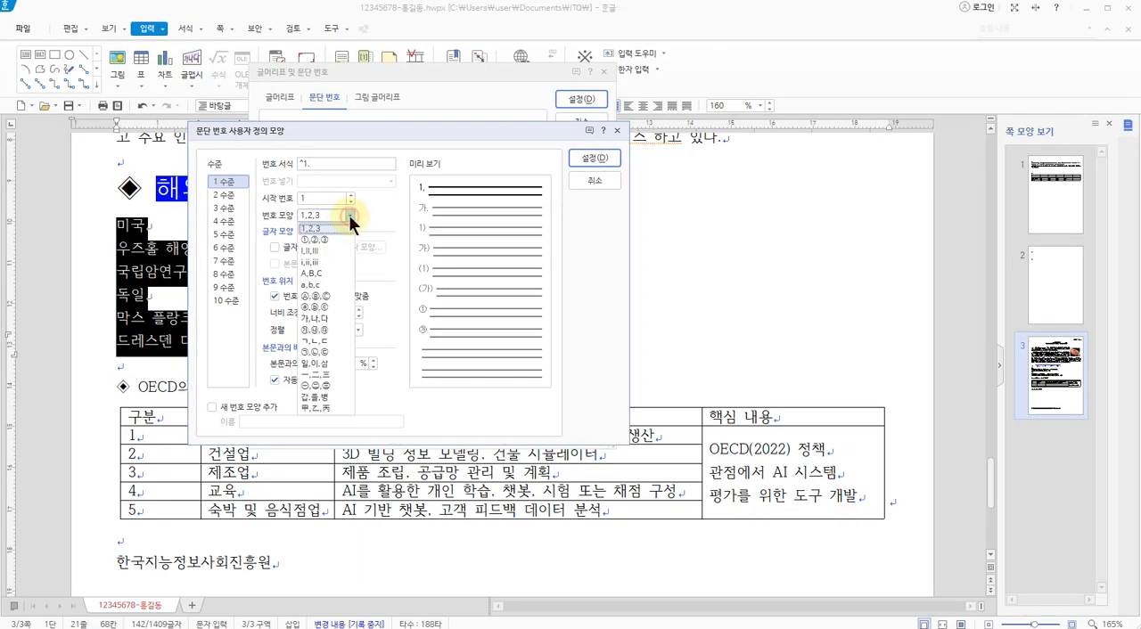
click(322, 318)
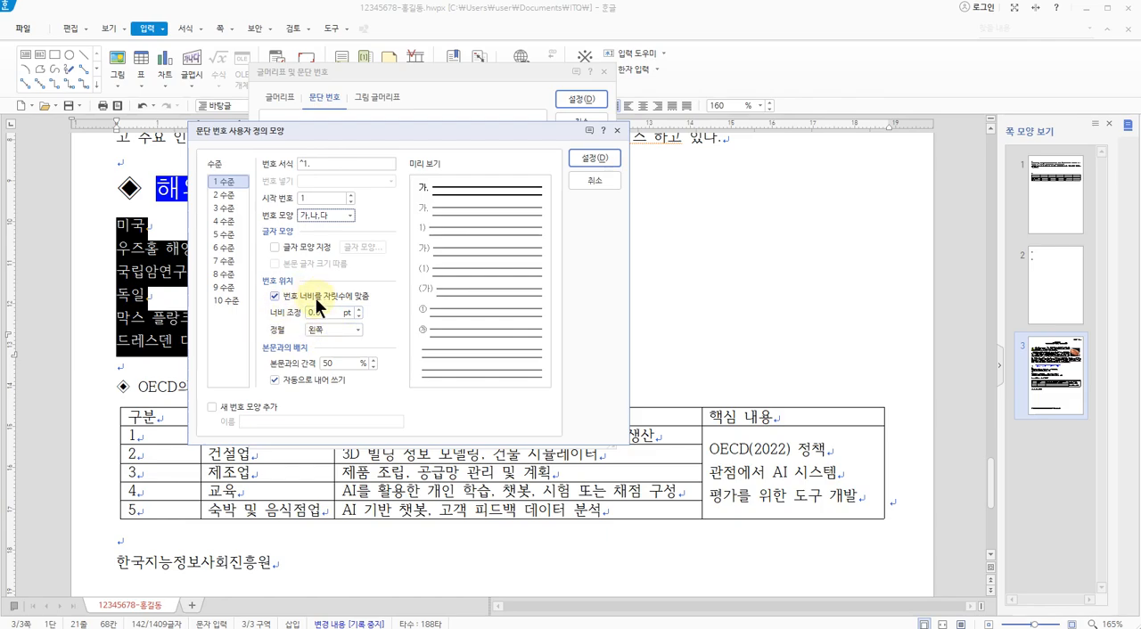
drag(325, 312, 302, 312)
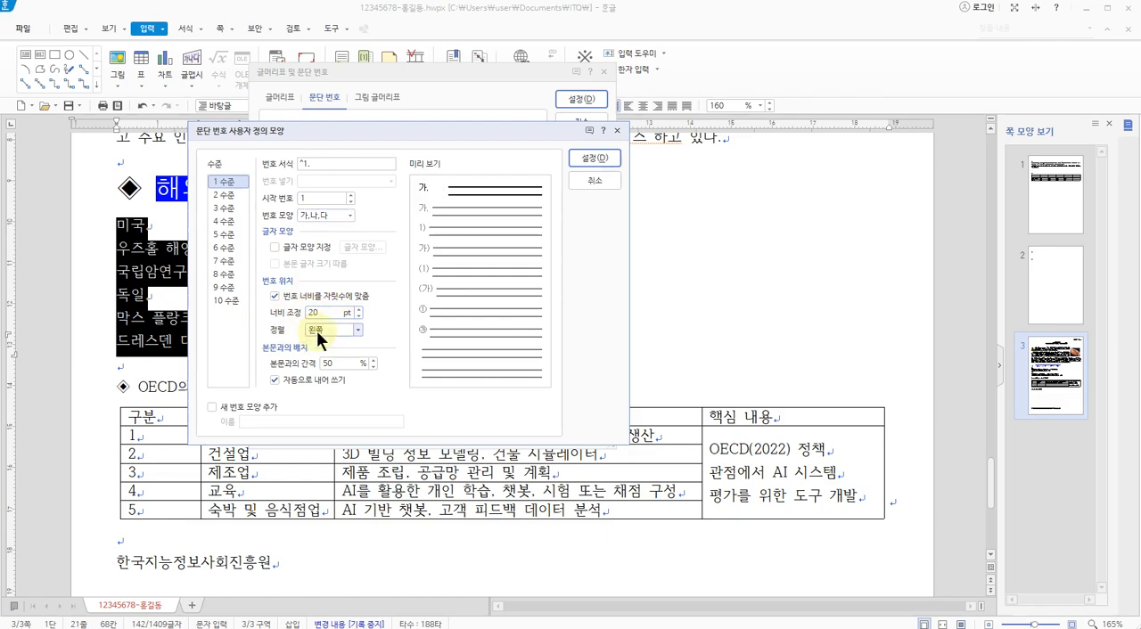
click(317, 331)
click(328, 364)
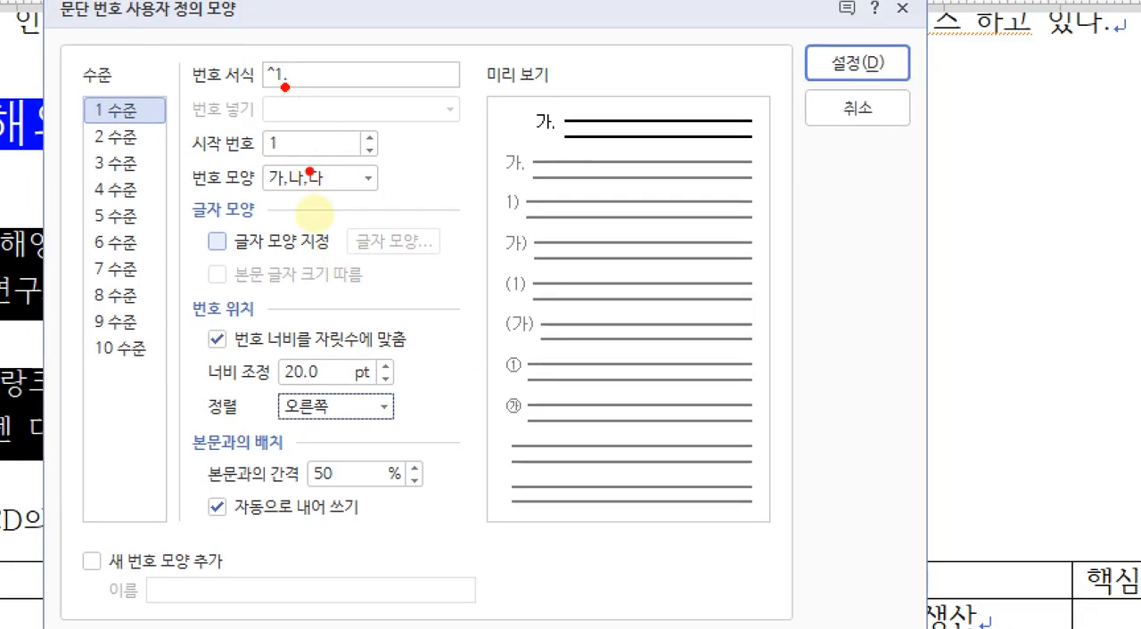
Check the level 1 number format, number shape, width adjustment and alignment against the preview
drag(274, 193, 340, 192)
drag(256, 95, 317, 97)
drag(276, 387, 335, 386)
drag(288, 418, 337, 419)
mouse_move(575, 138)
mouse_down()
mouse_move(551, 147)
mouse_move(579, 78)
mouse_move(581, 155)
mouse_up()
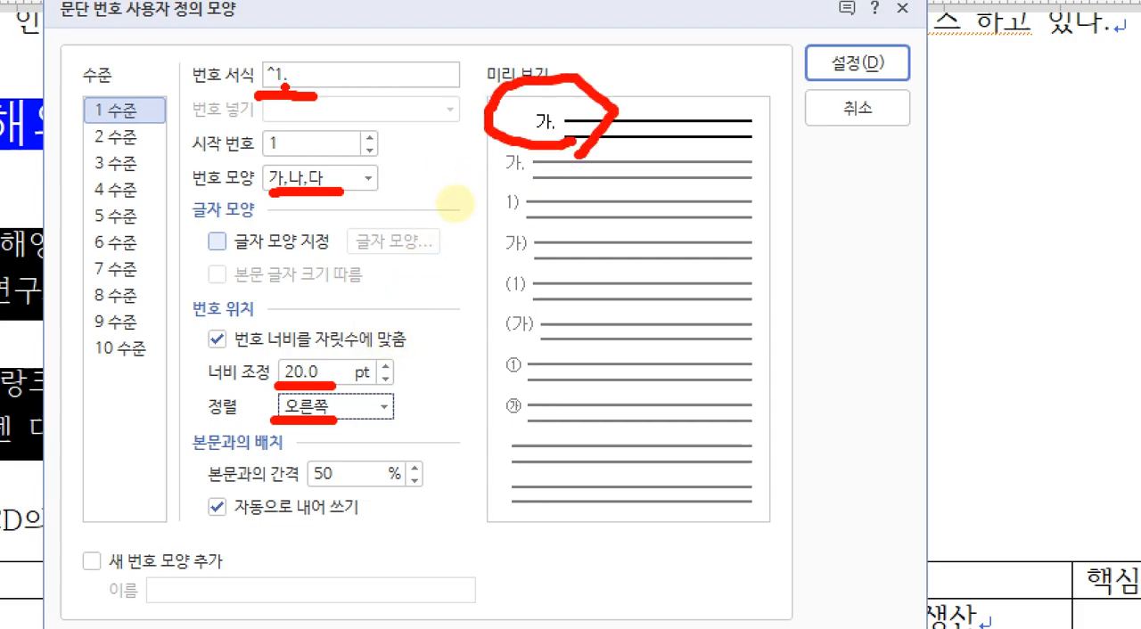
mouse_move(136, 147)
mouse_down()
mouse_move(89, 148)
mouse_move(166, 132)
mouse_move(125, 152)
mouse_up()
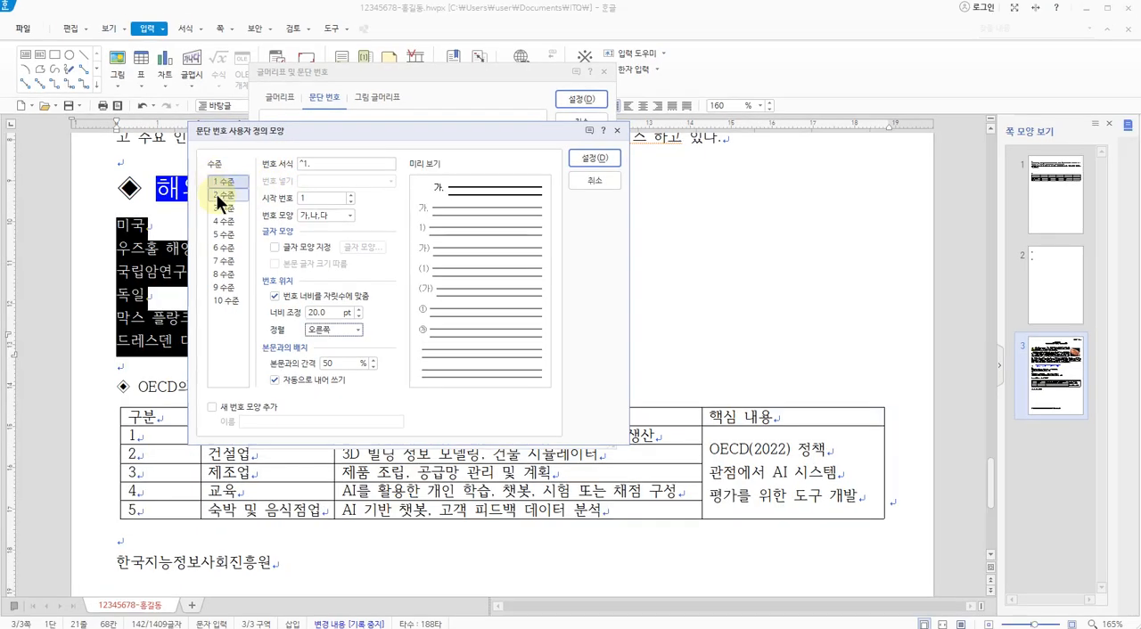
Remove the period from the level 2 number format, leaving ^2, after checking the numbering on the 3p.jpg exam sheet
click(101, 134)
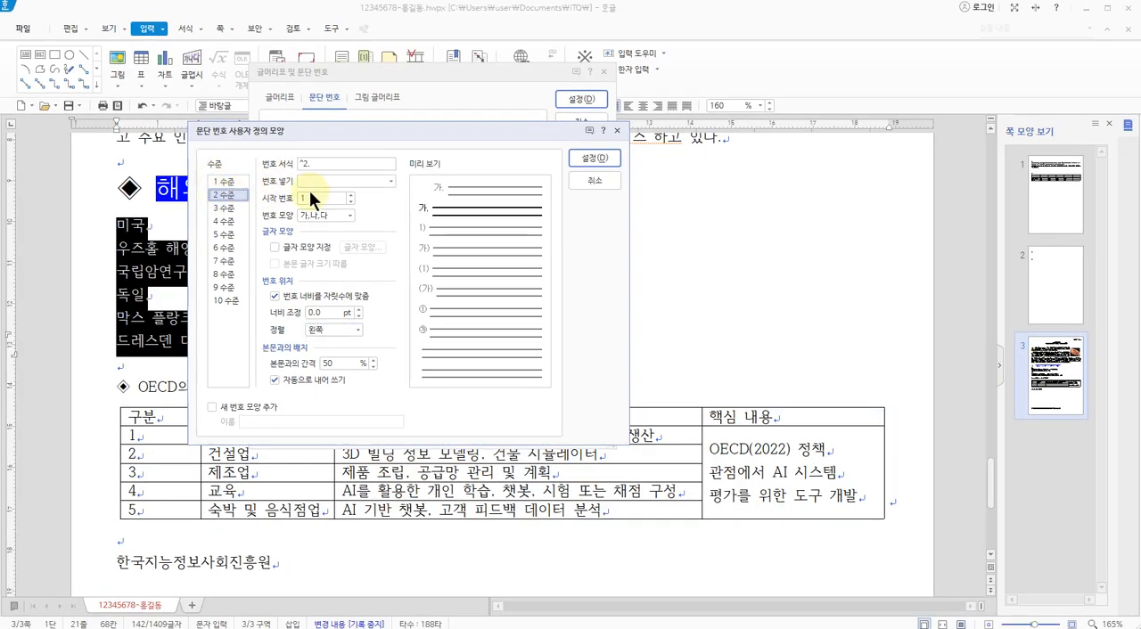
click(321, 163)
key(alt+Tab)
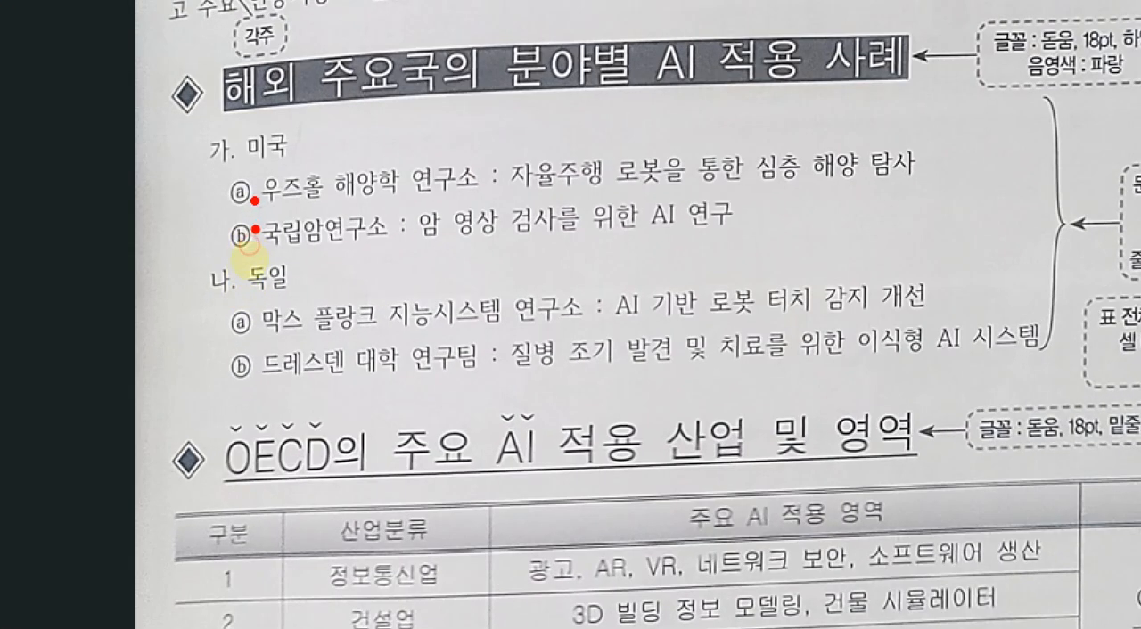
click(257, 229)
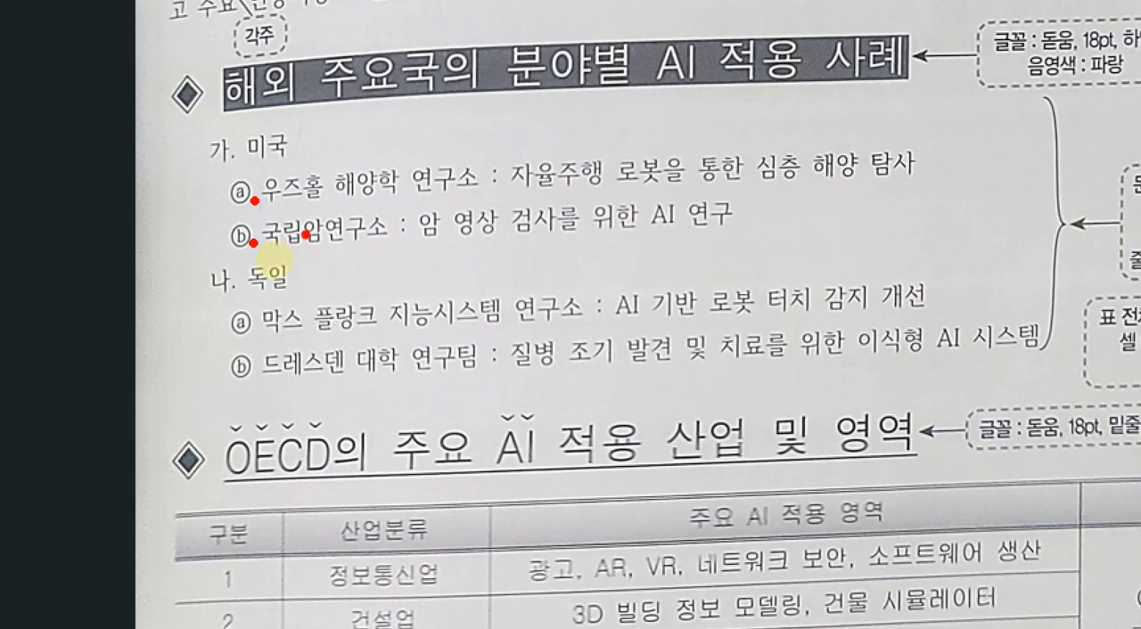
mouse_move(244, 160)
mouse_down()
mouse_move(256, 175)
mouse_move(248, 203)
mouse_up()
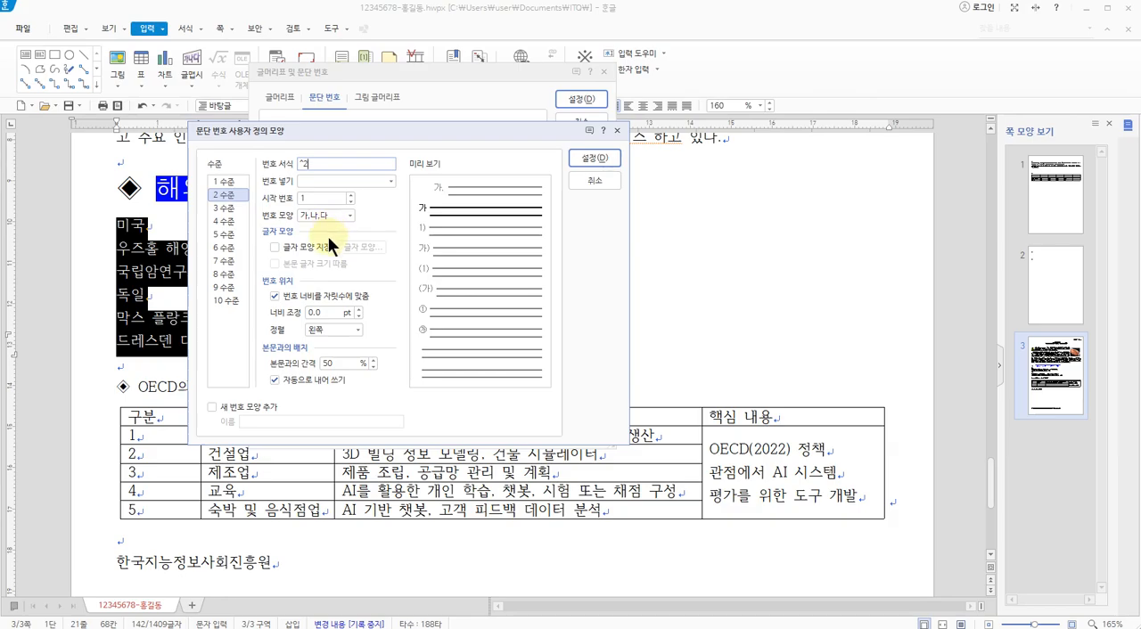
Switch to the 3p.jpg exam sheet and examine the sub-item numbering under 미국 and 독일, returning to the document
key(alt+Tab)
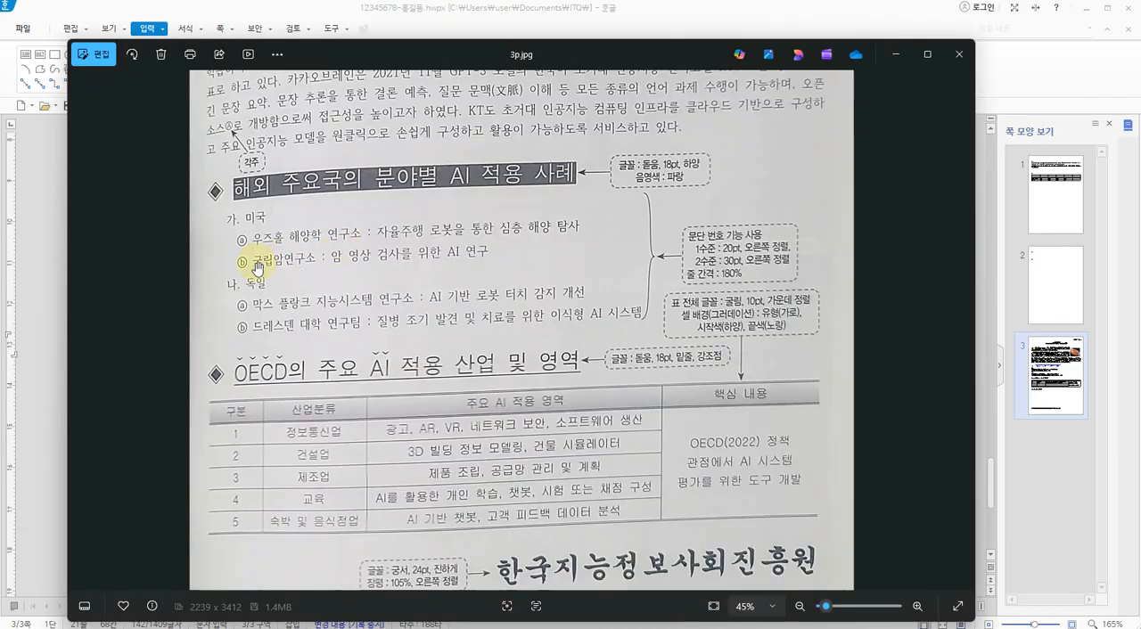
key(ctrl+1)
click(234, 204)
click(260, 276)
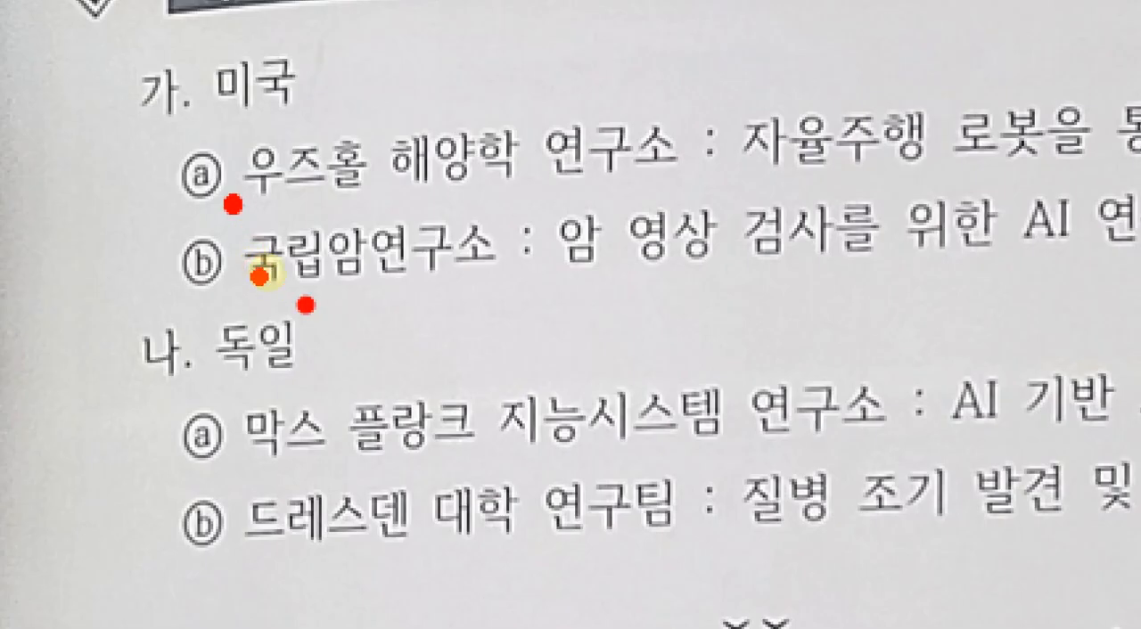
key(Escape)
key(alt+Tab)
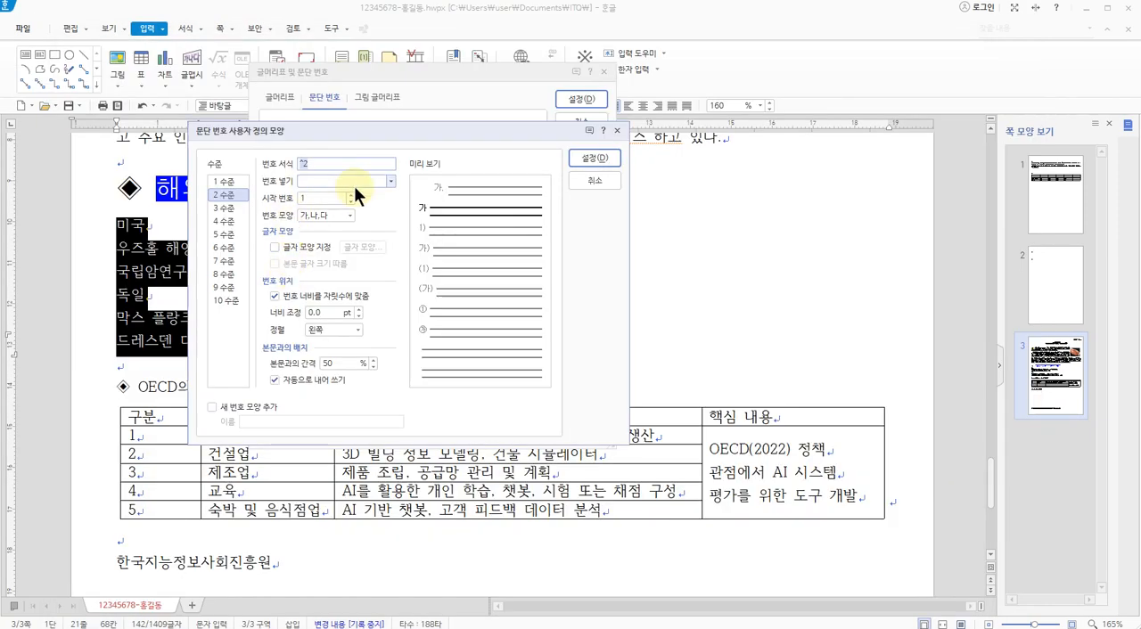
For level 2, choose the number shape ⓐ,ⓑ,ⓒ, set the width adjustment to 30 pt and align the number to 오른쪽
click(348, 216)
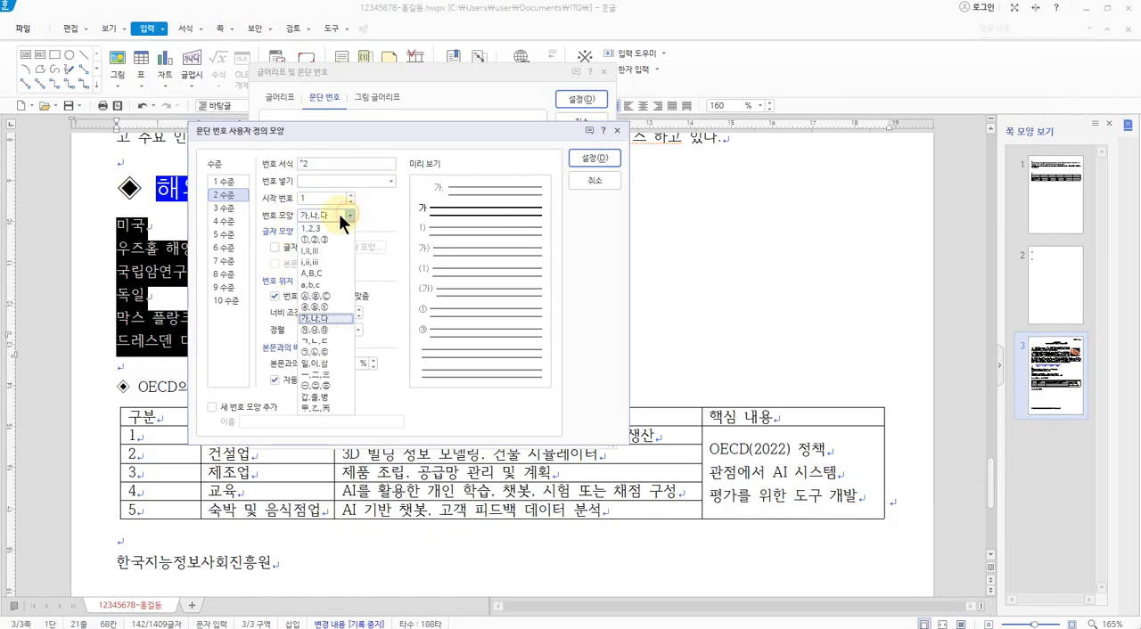
click(319, 306)
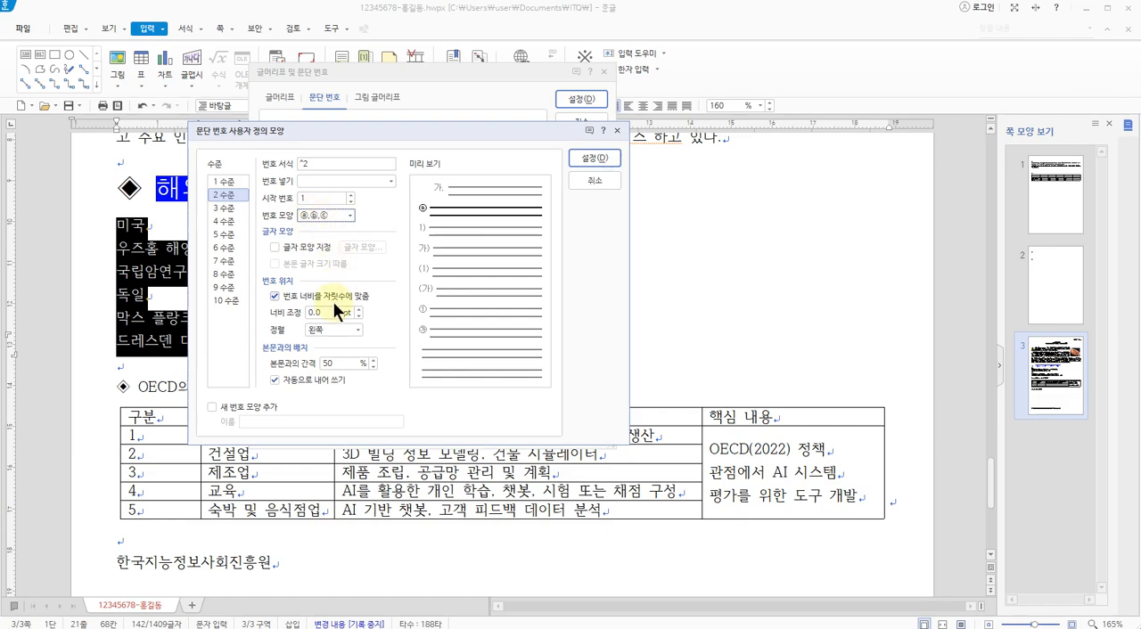
click(325, 313)
text(30)
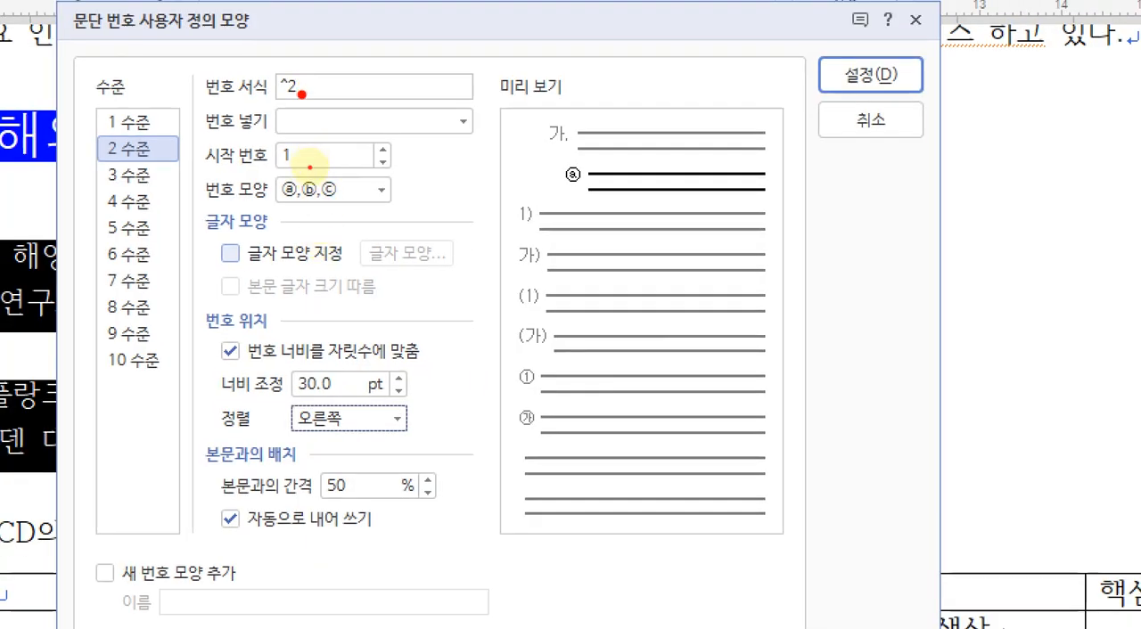
Check the level 2 format, number shape, width and alignment, and compare both levels' indents in the preview
drag(301, 94, 308, 96)
click(274, 210)
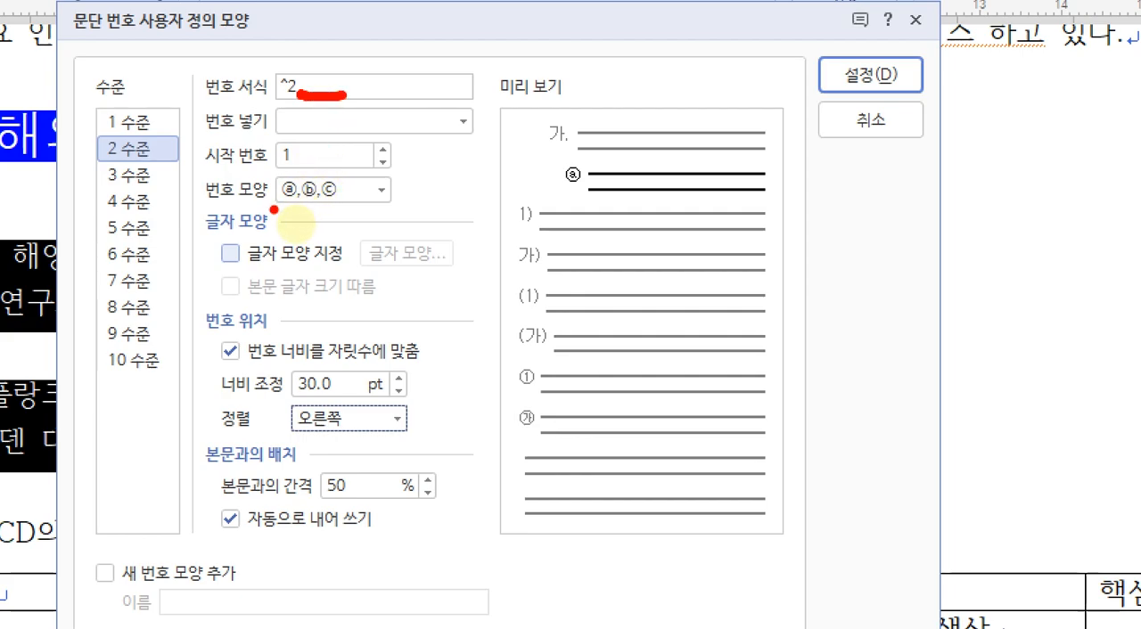
drag(273, 210, 361, 202)
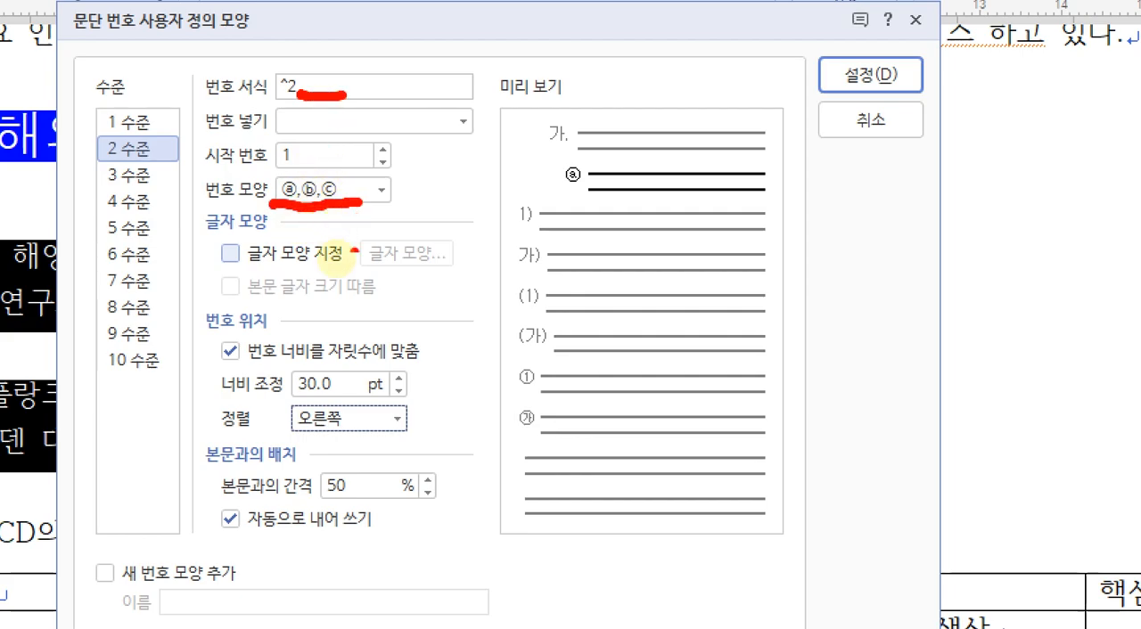
drag(289, 393, 342, 392)
drag(283, 433, 344, 432)
click(357, 411)
mouse_move(606, 201)
mouse_down()
mouse_move(546, 197)
mouse_move(489, 53)
mouse_move(634, 162)
mouse_move(623, 205)
mouse_up()
click(604, 145)
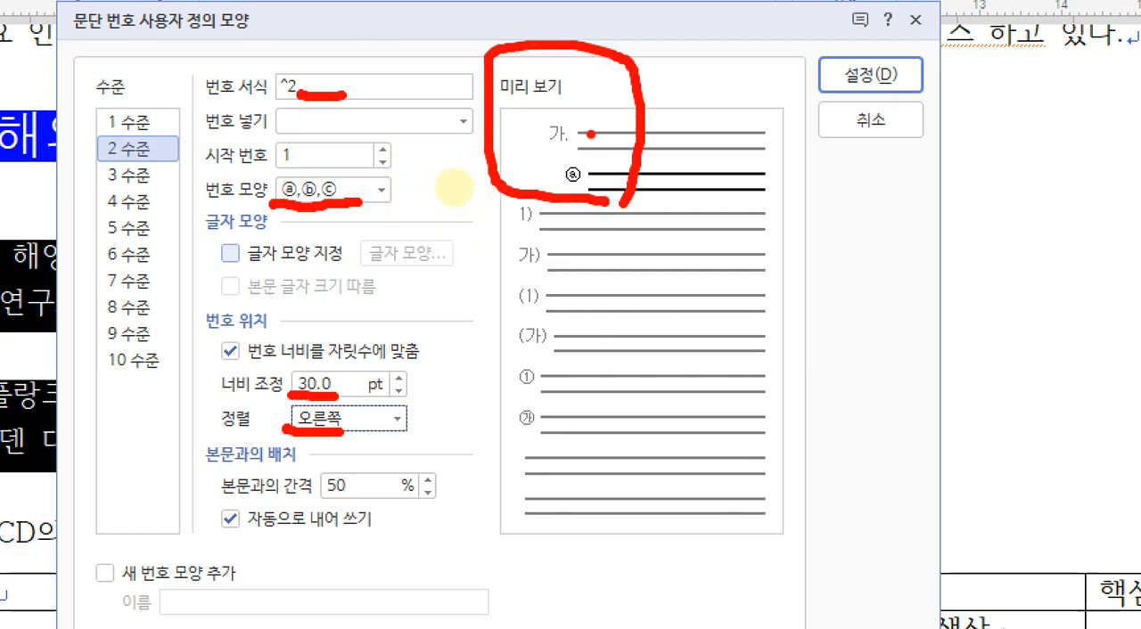
click(591, 162)
click(598, 177)
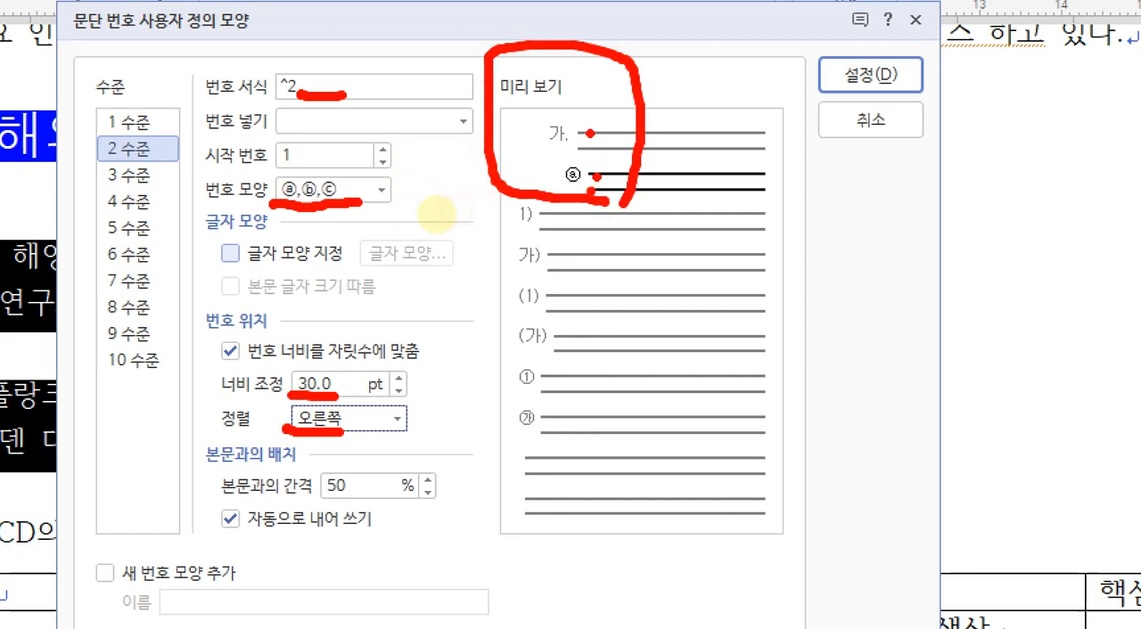
mouse_move(509, 134)
mouse_down()
mouse_move(517, 127)
mouse_move(526, 139)
mouse_move(522, 164)
mouse_move(554, 168)
mouse_up()
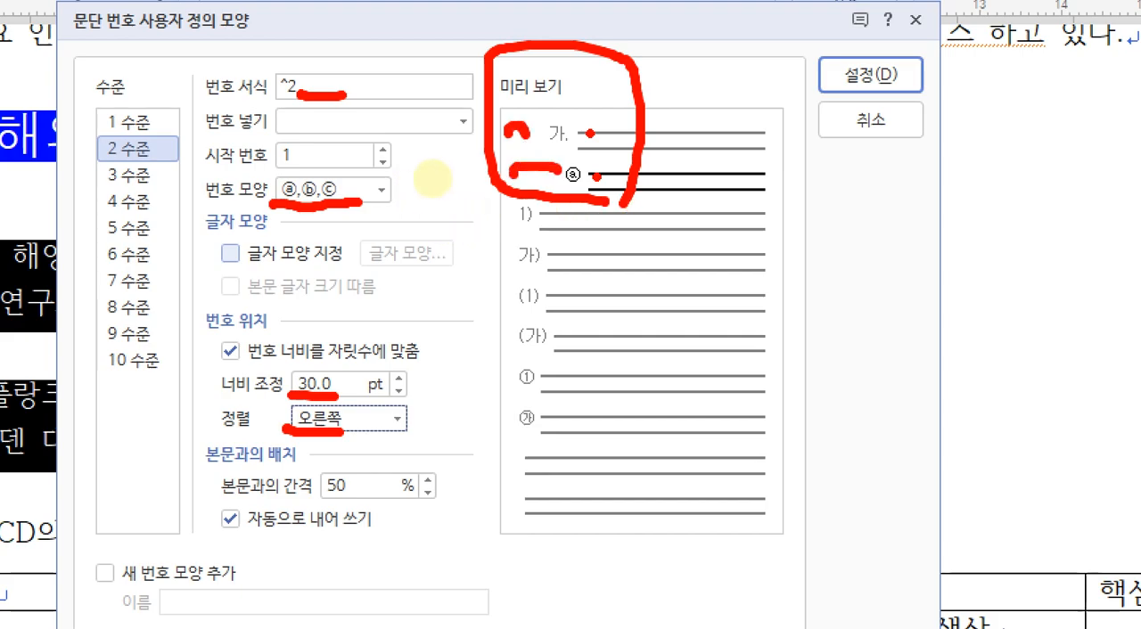
mouse_move(895, 84)
mouse_down()
mouse_move(848, 81)
mouse_move(881, 80)
mouse_up()
key(Escape)
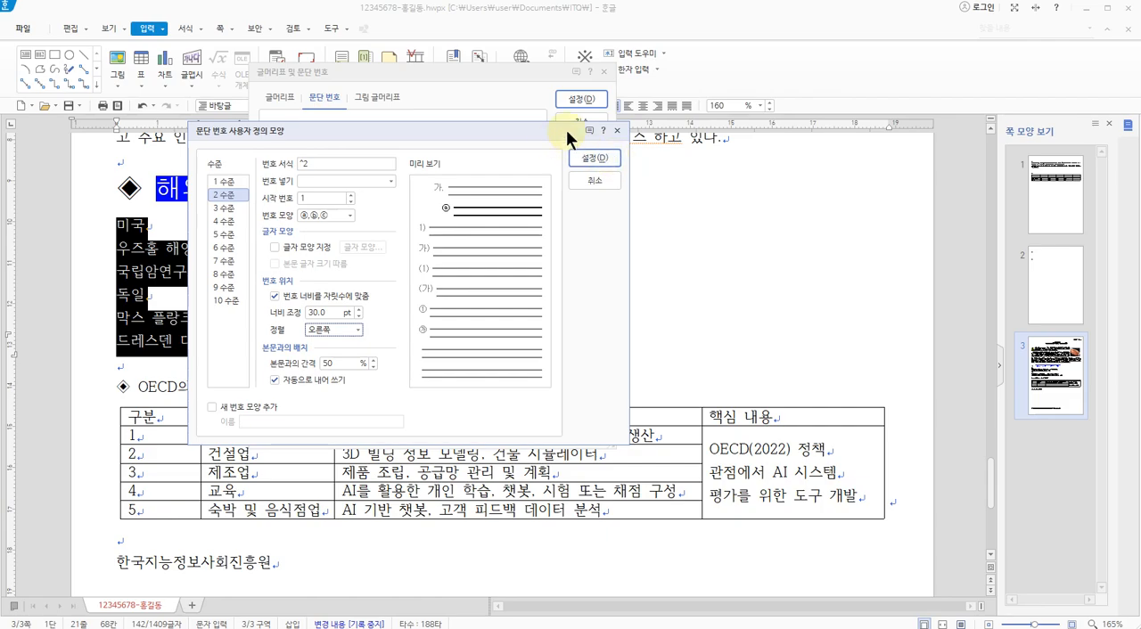
Confirm the custom numbering and apply the new 가., ⓐ paragraph number format to the six selected lines
click(588, 158)
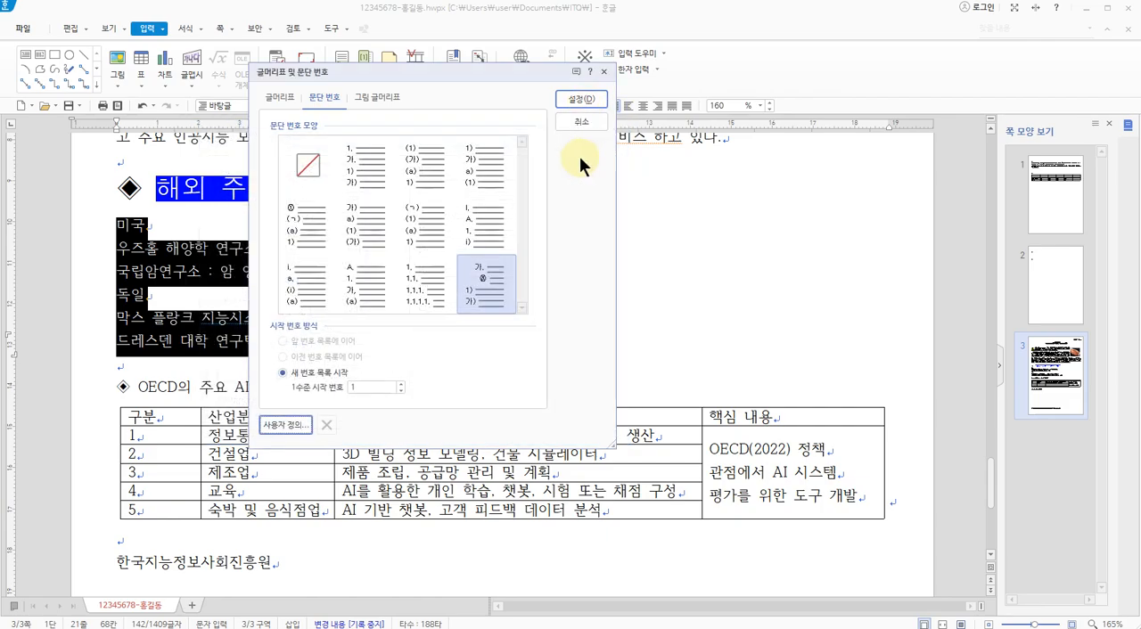
key(ctrl+1)
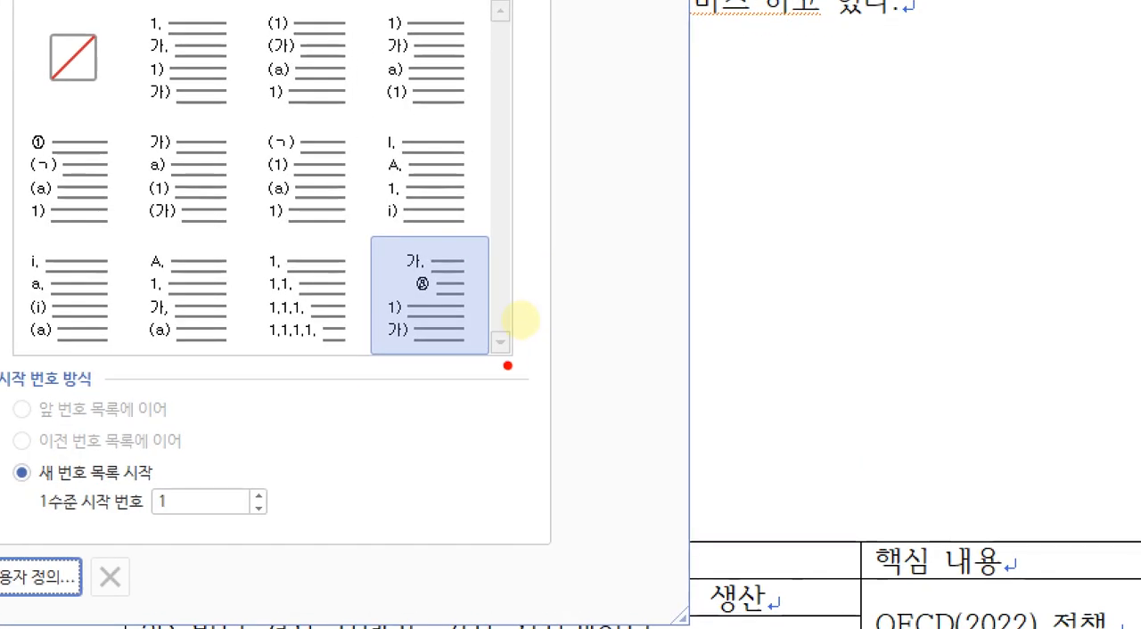
drag(517, 321, 436, 294)
mouse_move(327, 312)
mouse_down()
mouse_move(535, 279)
mouse_move(480, 378)
mouse_up()
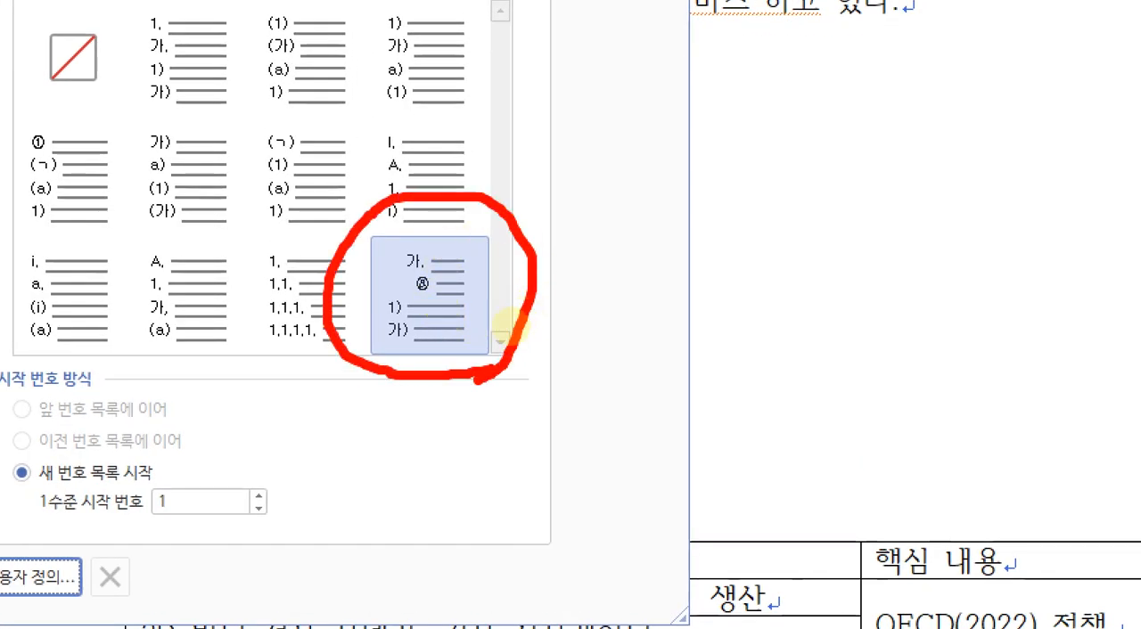
key(Escape)
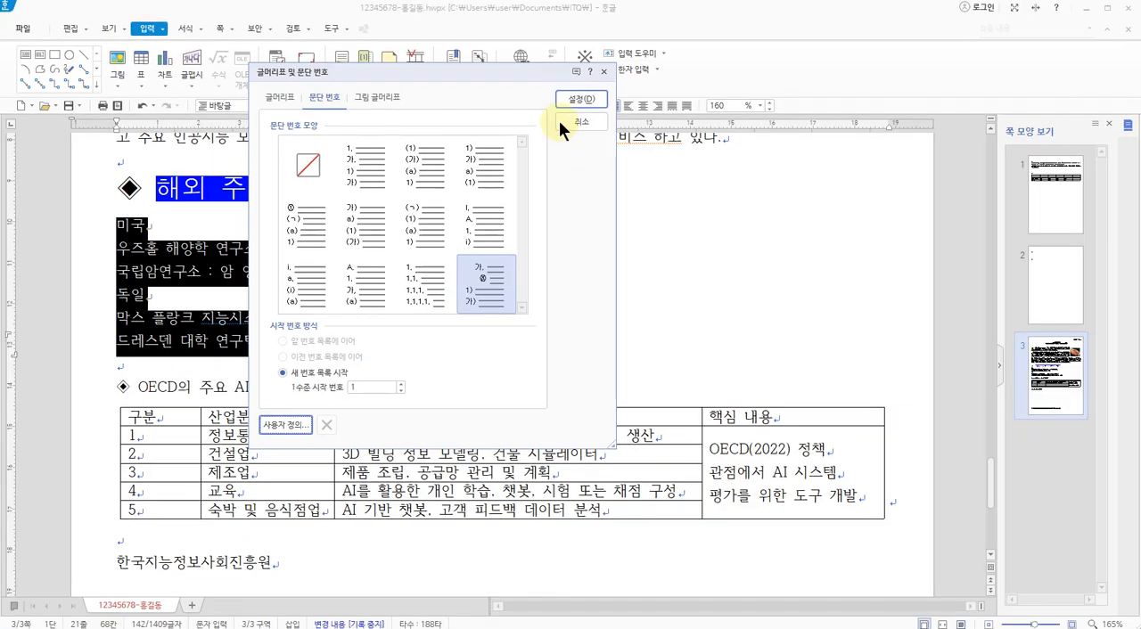
click(580, 96)
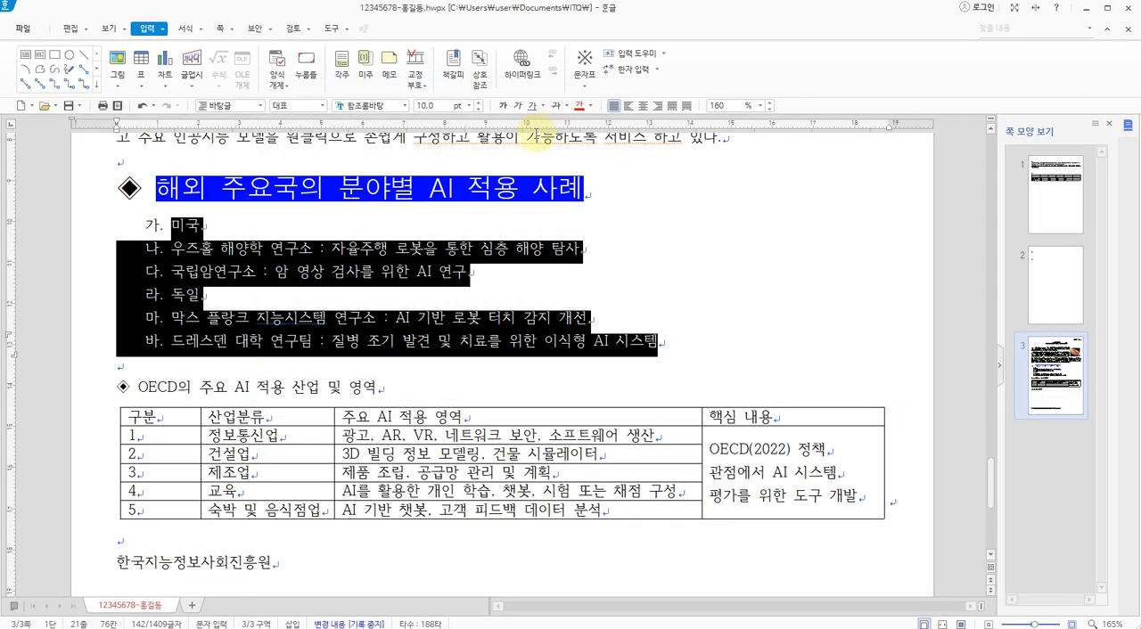
click(432, 271)
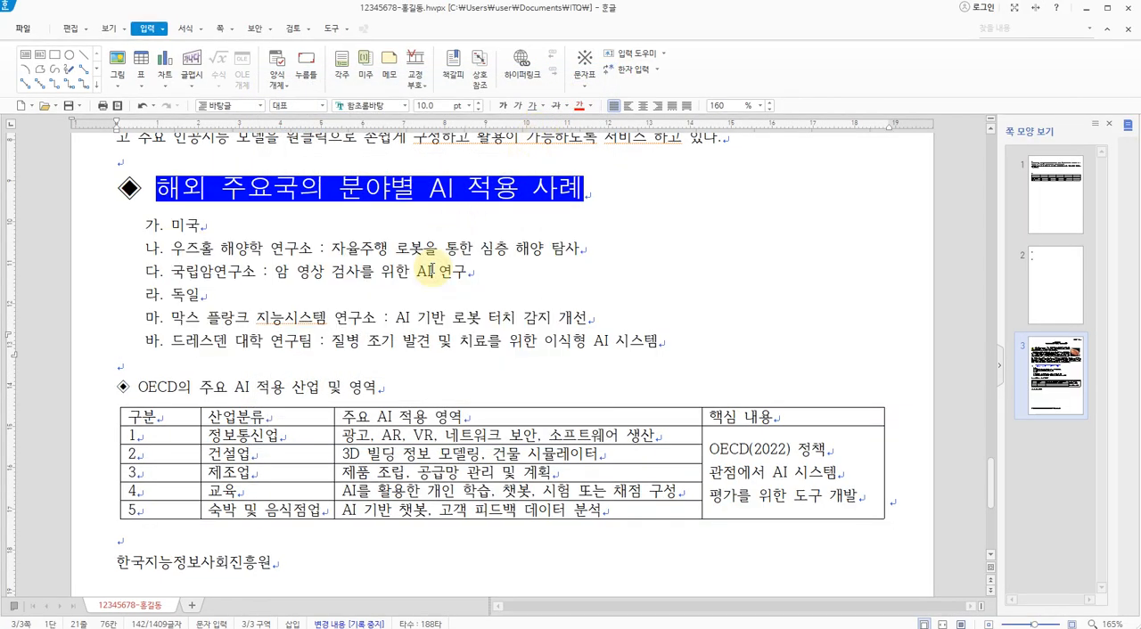
drag(89, 247, 96, 276)
drag(91, 318, 101, 352)
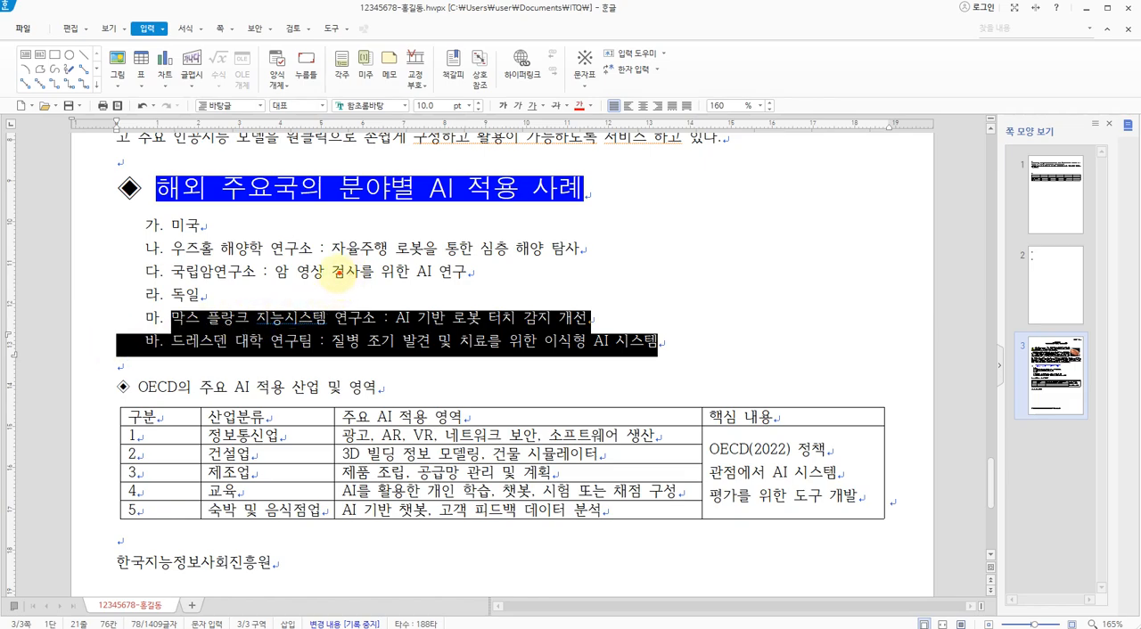
mouse_move(367, 233)
mouse_down()
mouse_move(313, 234)
mouse_move(343, 257)
mouse_up()
mouse_move(361, 241)
mouse_down()
mouse_move(383, 236)
mouse_move(380, 246)
mouse_move(409, 217)
mouse_move(434, 253)
mouse_up()
mouse_move(490, 215)
mouse_down()
mouse_move(540, 210)
mouse_move(529, 254)
mouse_up()
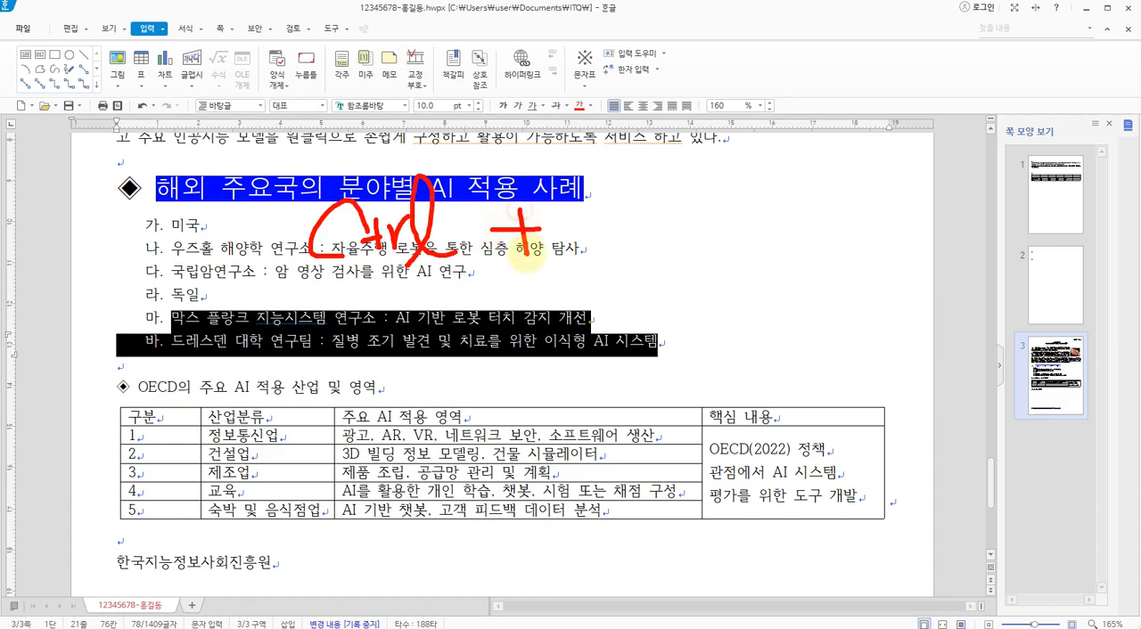
drag(670, 217, 733, 235)
mouse_move(688, 198)
mouse_down()
mouse_move(691, 244)
mouse_move(636, 216)
mouse_move(735, 257)
mouse_up()
mouse_move(450, 37)
mouse_down()
mouse_move(451, 50)
mouse_move(726, 129)
mouse_move(499, 52)
mouse_move(443, 51)
mouse_up()
drag(708, 80, 719, 90)
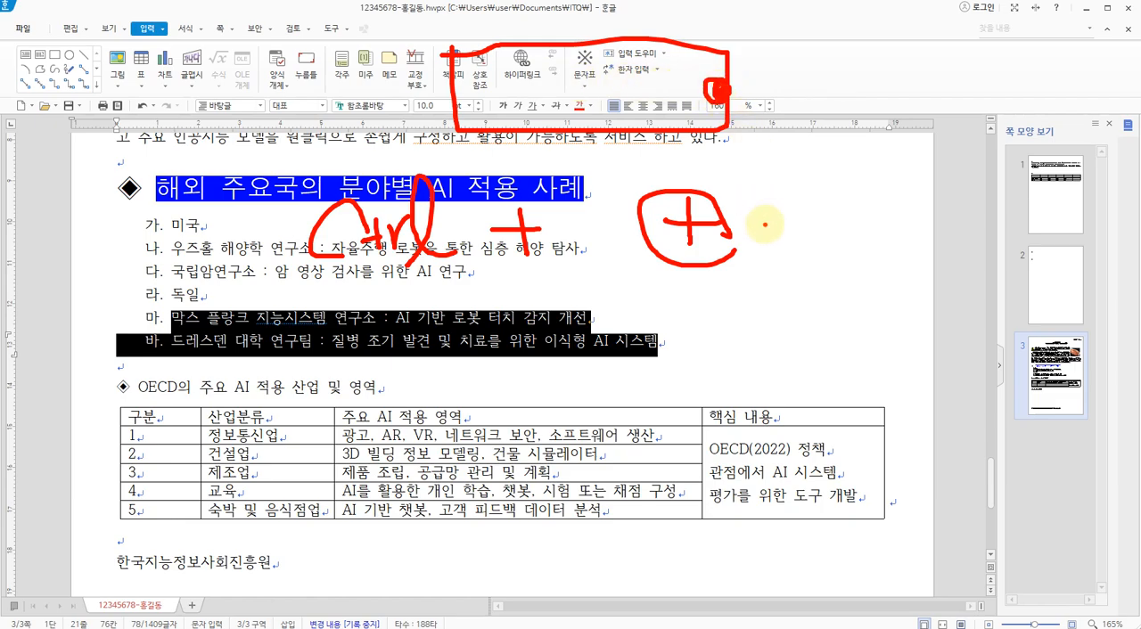
key(Escape)
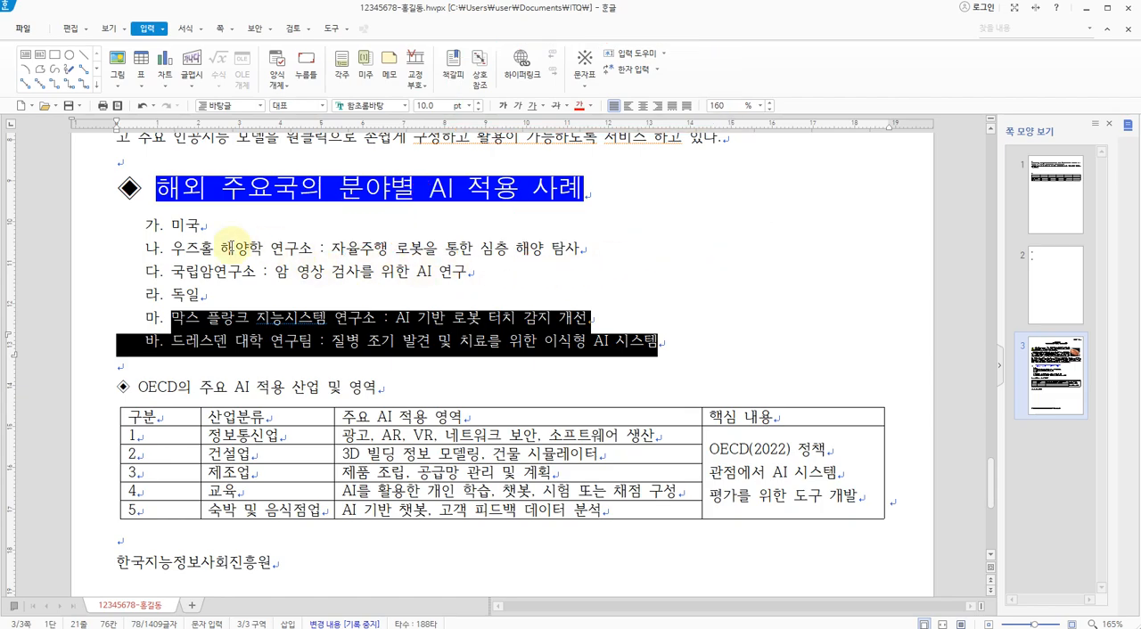
Lower the two lines under 미국 and the two lines under 독일 to the second numbering level, ⓐ and ⓑ
drag(81, 250, 81, 277)
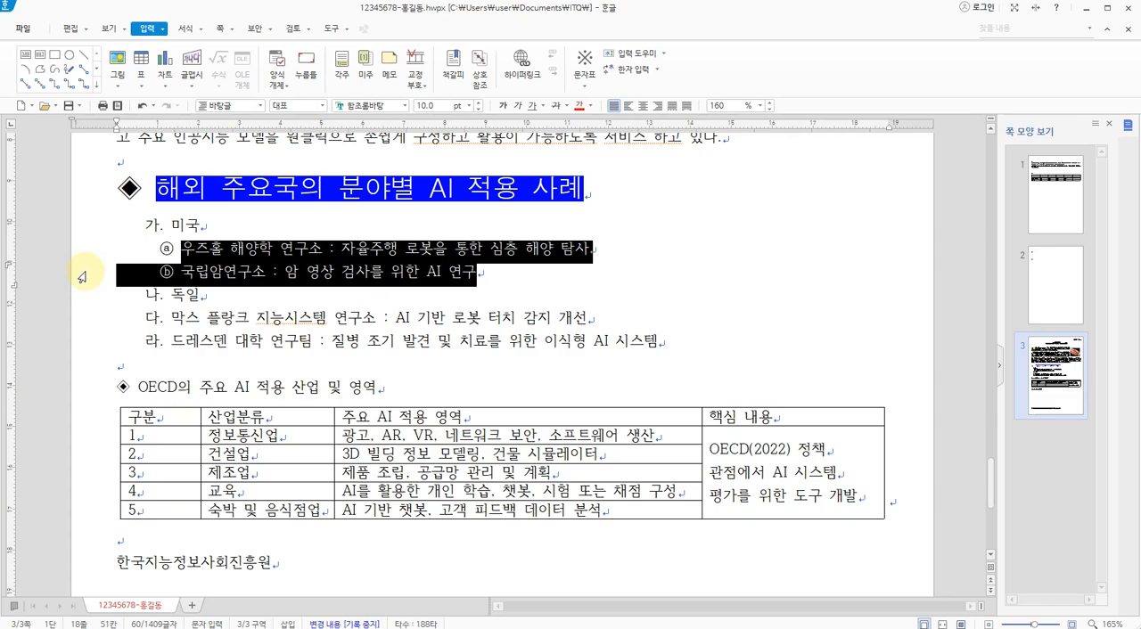
drag(85, 319, 92, 355)
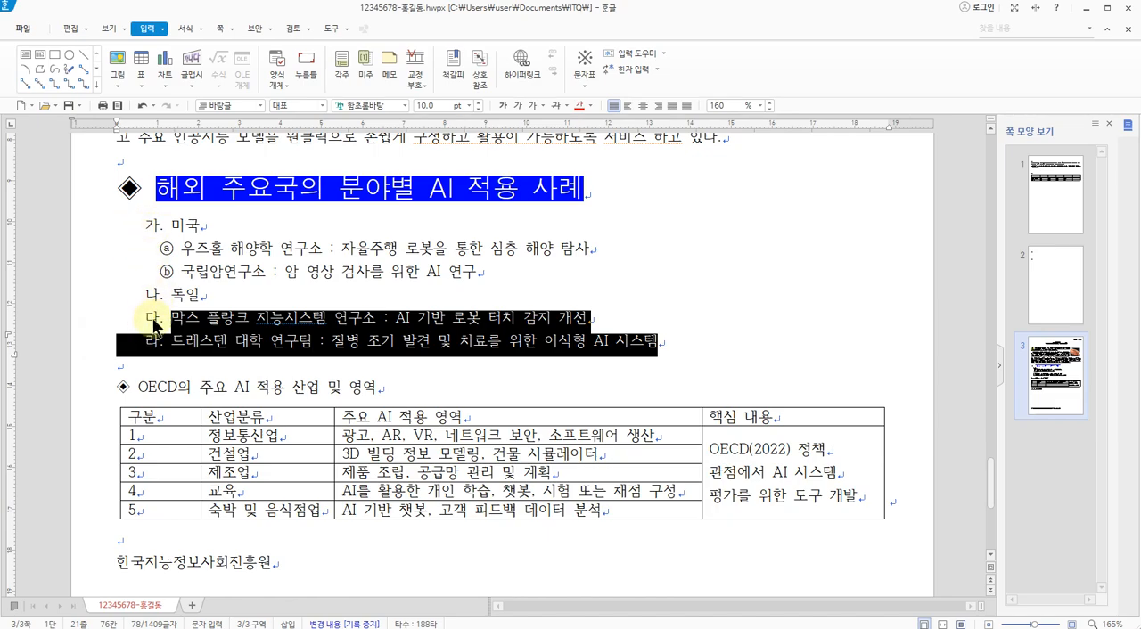
drag(85, 321, 85, 348)
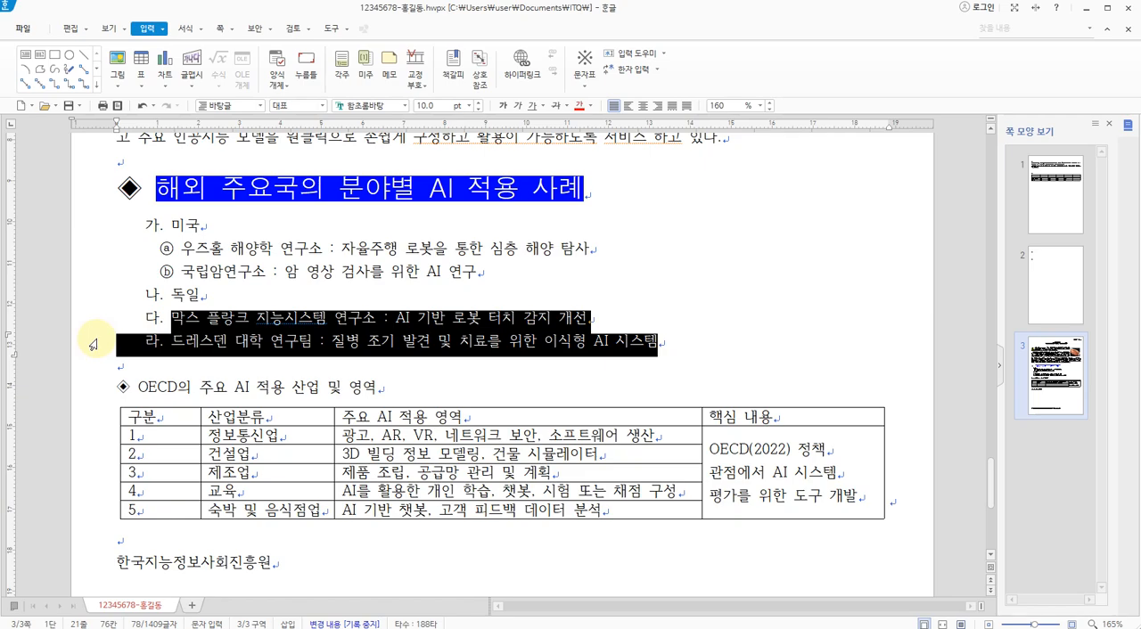
key(alt+c)
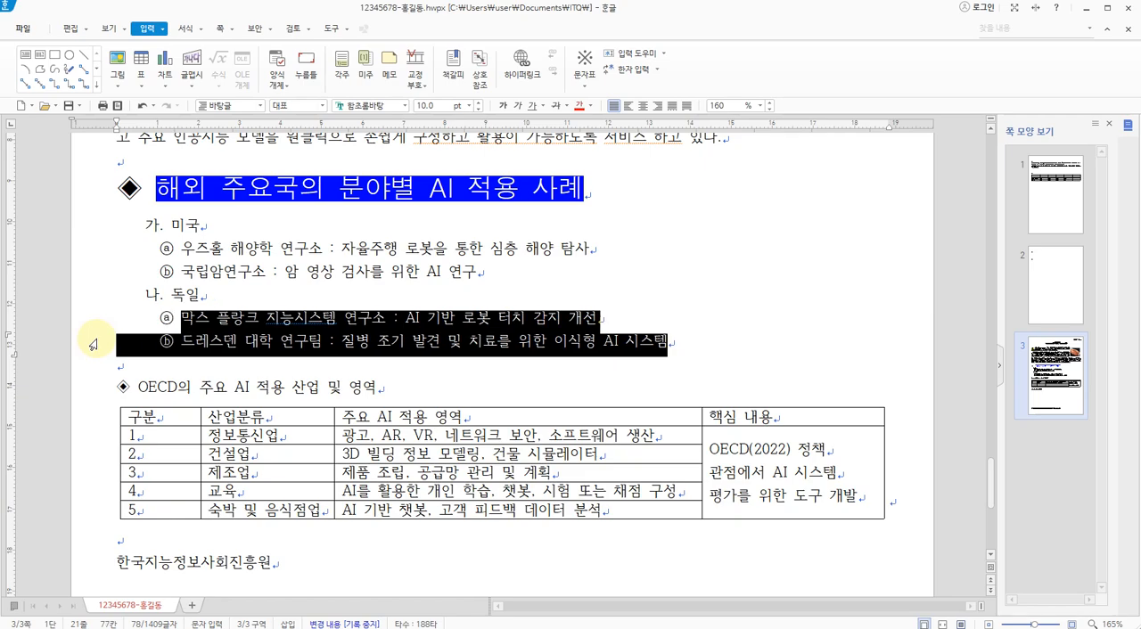
Examine the first-level 가., 나. and second-level ⓐ, ⓑ numbering across the six list lines
key(ctrl+1)
click(79, 286)
mouse_move(131, 226)
mouse_down()
mouse_move(99, 230)
mouse_move(107, 292)
mouse_move(169, 298)
mouse_up()
mouse_move(225, 217)
mouse_down()
mouse_move(203, 247)
mouse_move(227, 252)
mouse_up()
drag(223, 354, 216, 401)
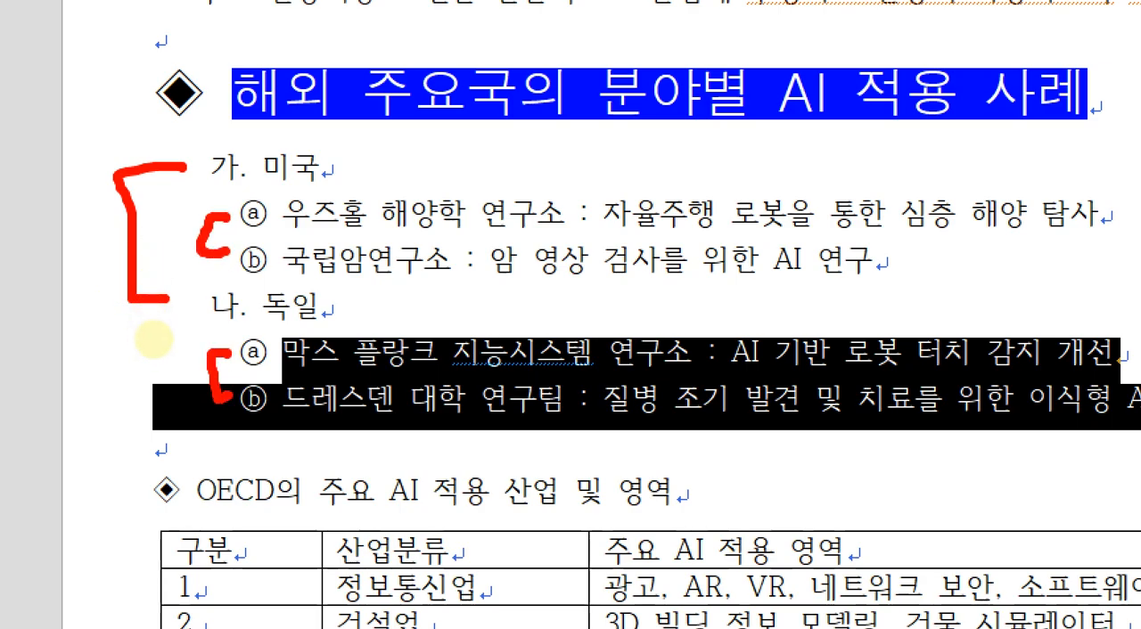
key(Escape)
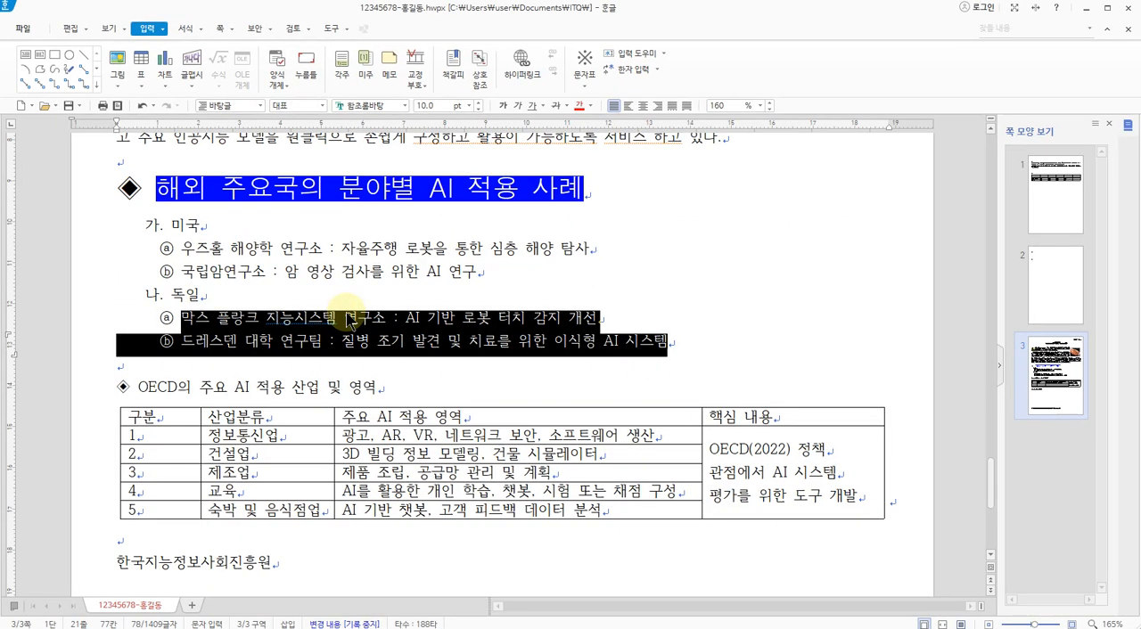
Switch to the 3p.jpg exam sheet, examine the line spacing requirement in the paragraph number callout, and return to the document
key(alt+Tab)
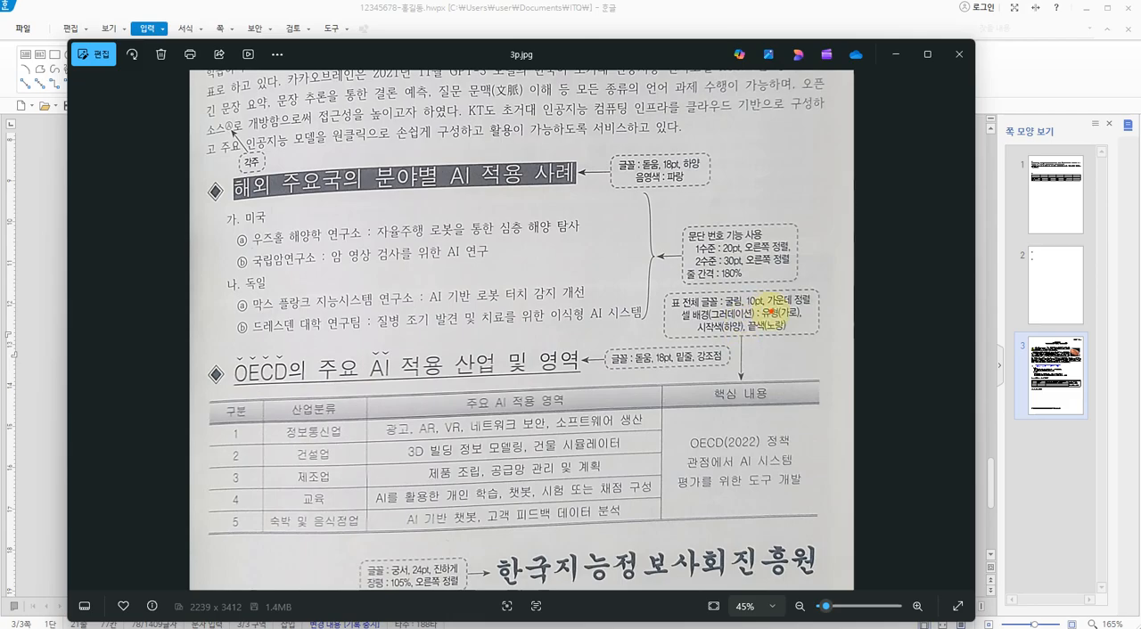
key(ctrl+1)
click(772, 310)
drag(764, 153, 772, 198)
mouse_move(729, 246)
mouse_down()
mouse_move(591, 258)
mouse_move(753, 227)
mouse_up()
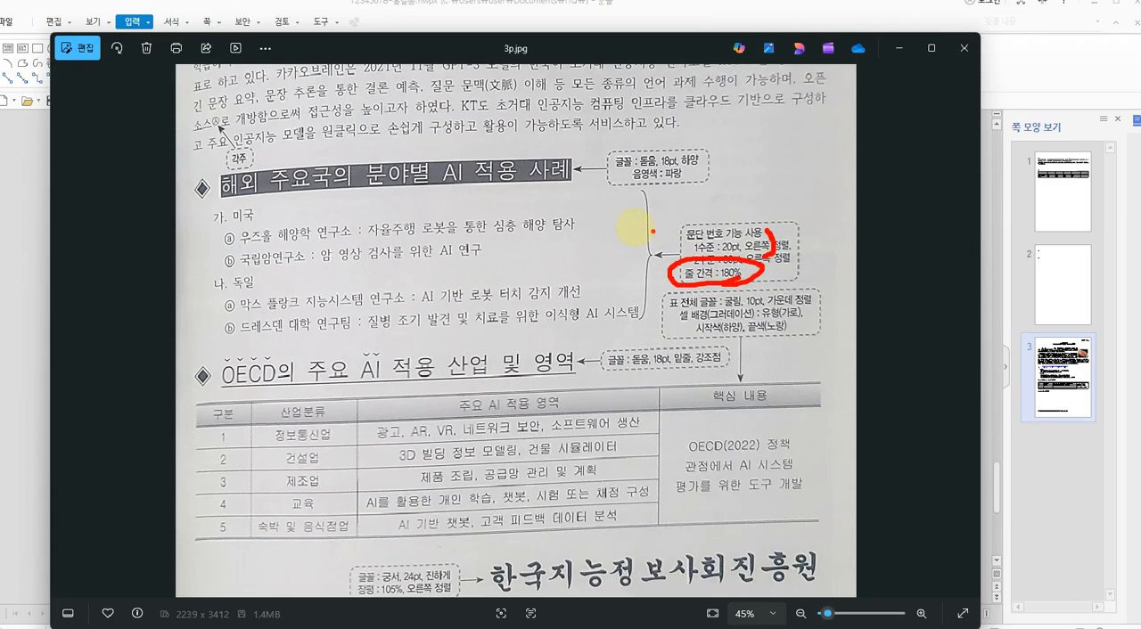
key(Escape)
key(alt+Tab)
Set the line spacing of all six numbered lines, from 미국 through 드레스덴 대학 연구팀, to 180%
click(90, 229)
drag(90, 229, 93, 348)
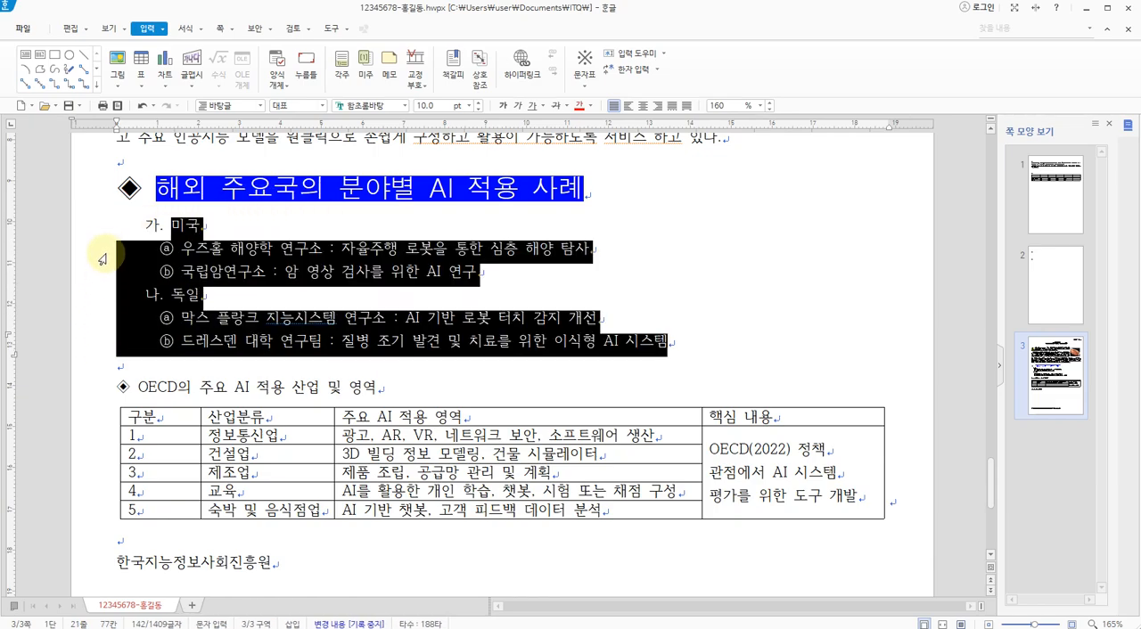
click(90, 191)
drag(88, 228, 99, 343)
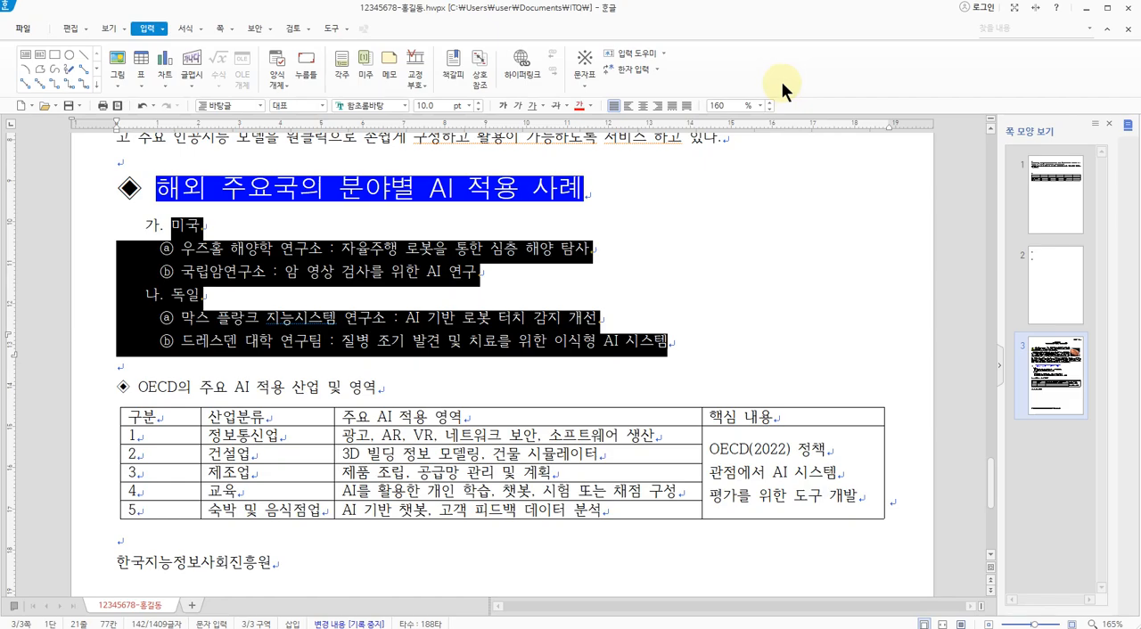
key(ctrl+1)
mouse_move(776, 227)
mouse_down()
mouse_move(375, 217)
mouse_move(802, 101)
mouse_move(749, 267)
mouse_up()
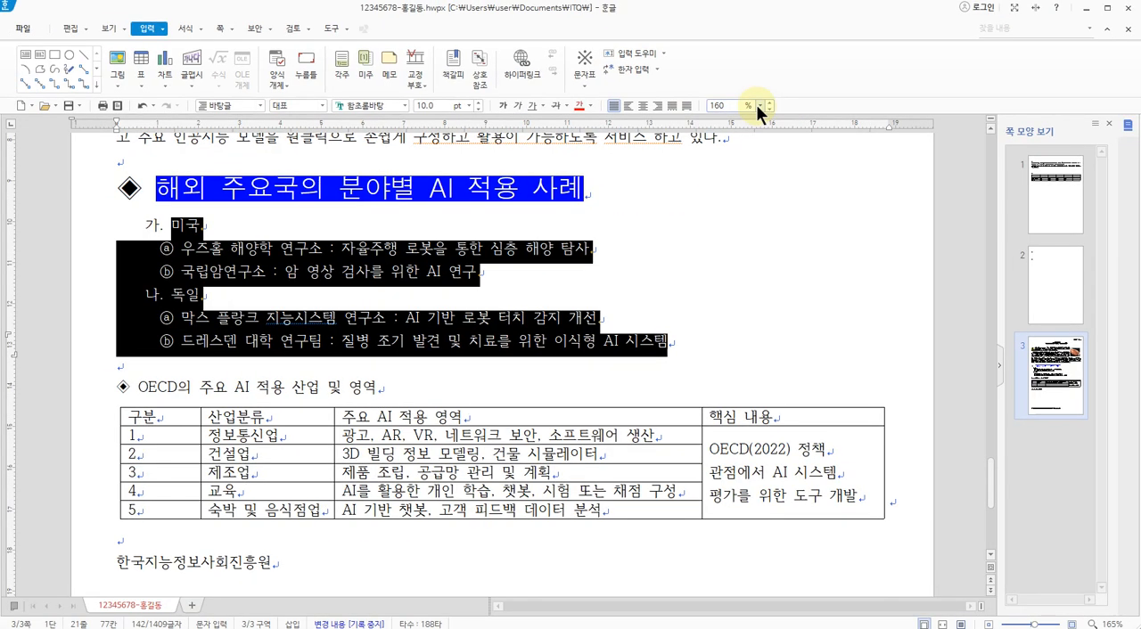
click(758, 107)
click(723, 153)
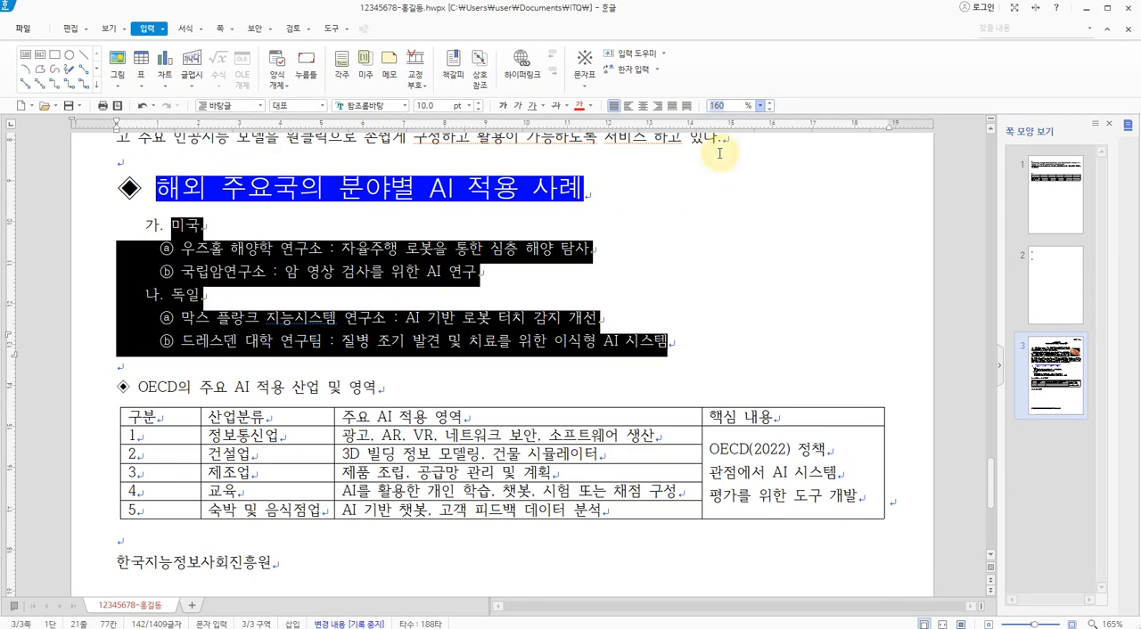
click(327, 265)
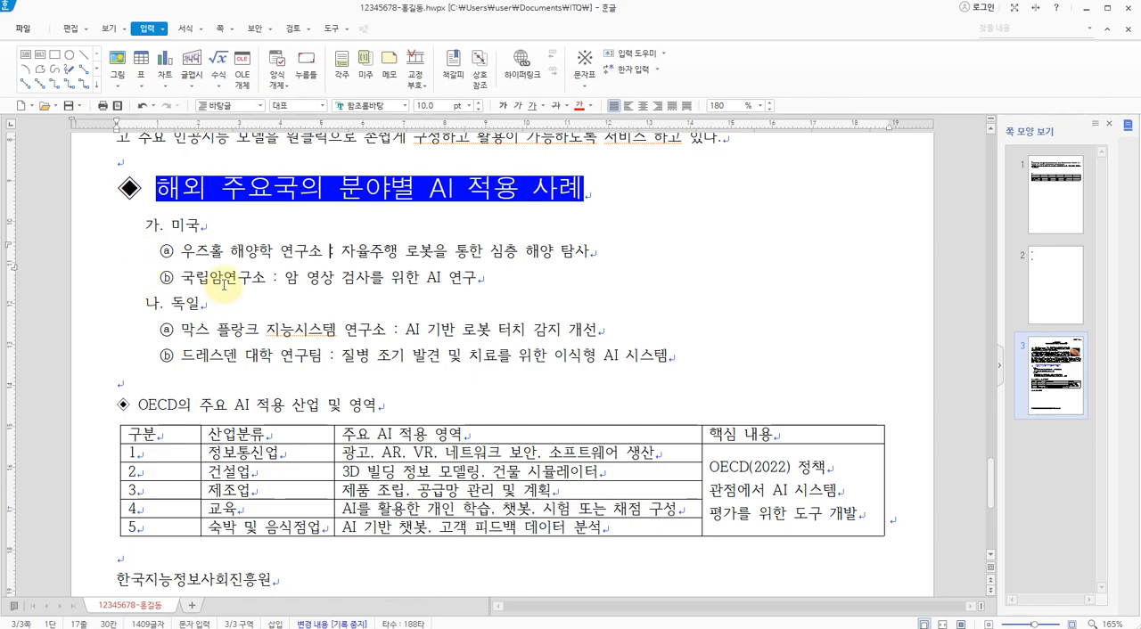
Switch to the 3p.jpg exam sheet and examine the formatting of the OECD의 주요 AI 적용 산업 및 영역 subheading
key(alt+Tab)
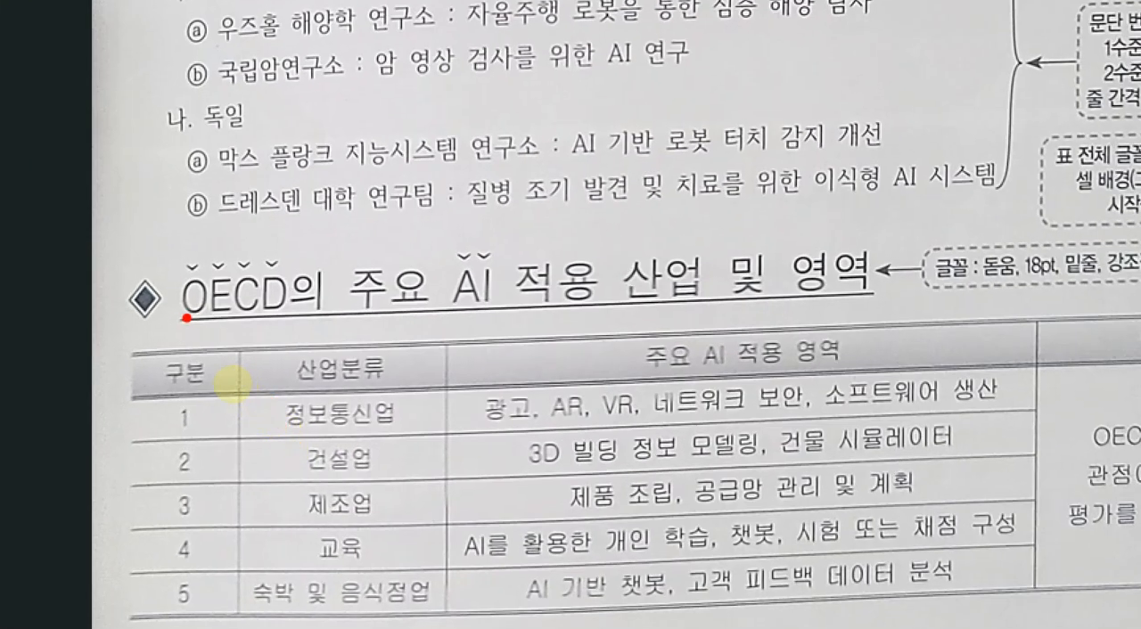
drag(229, 387, 553, 376)
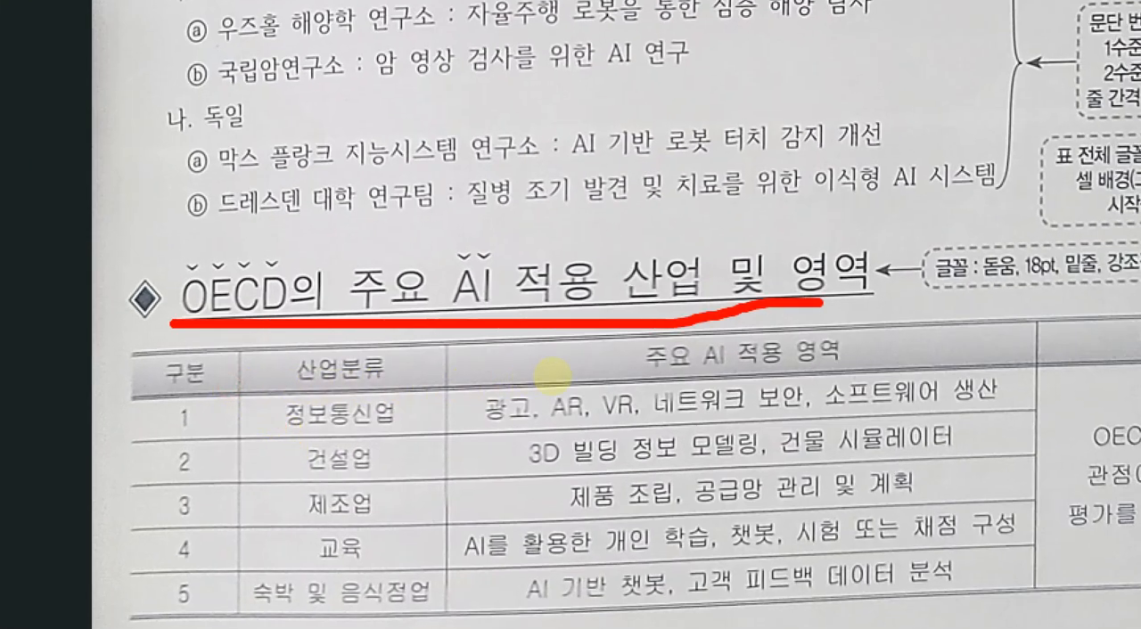
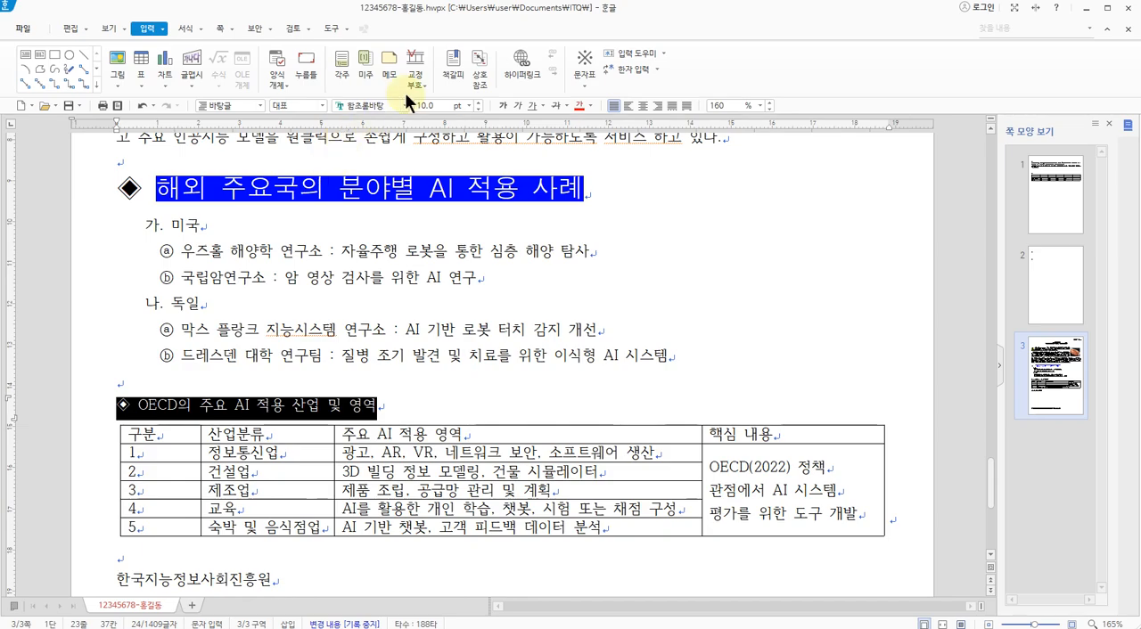
Set the font of the whole OECD의 주요 AI 적용 산업 및 영역 subheading to 돋움 at 18 pt
click(404, 106)
click(435, 126)
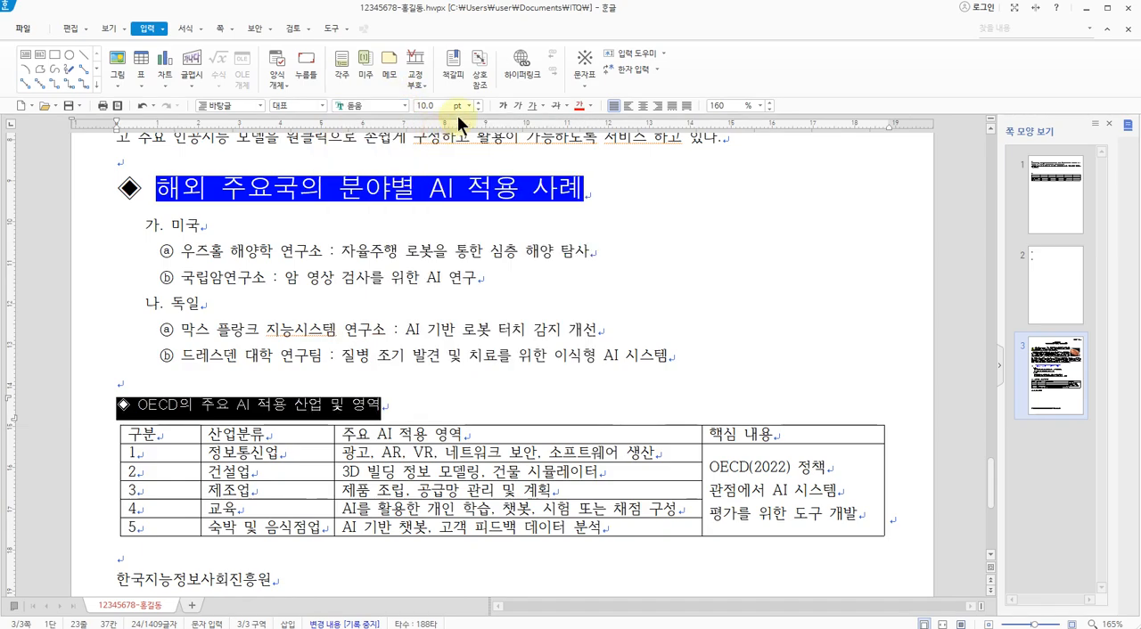
click(467, 106)
click(437, 247)
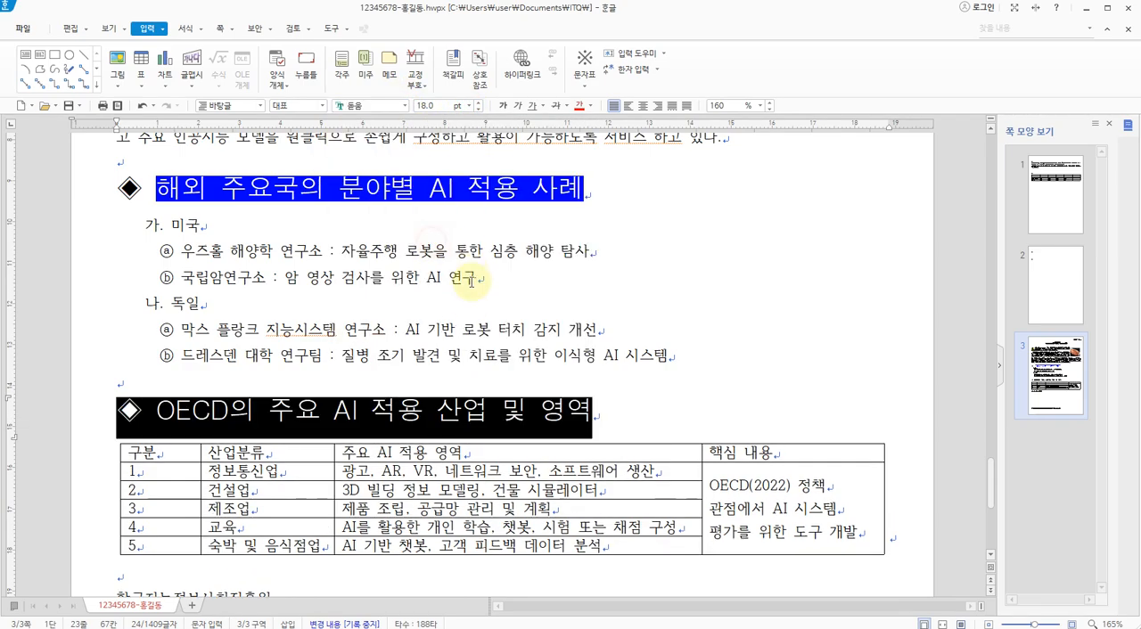
click(469, 305)
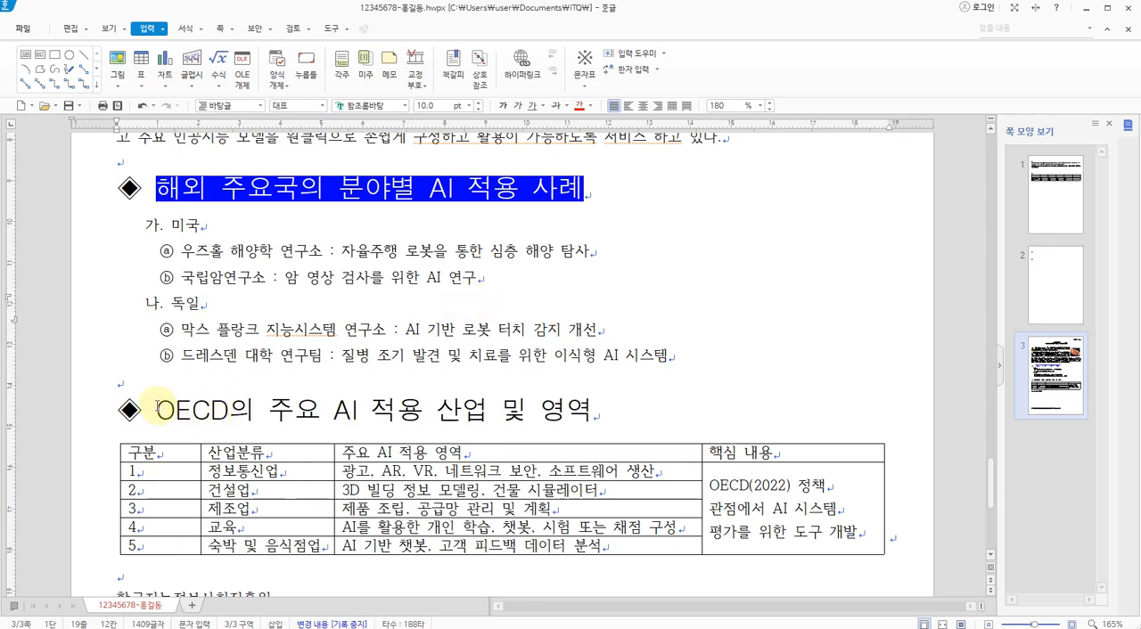
Underline the OECD의 주요 AI 적용 산업 및 영역 text with a single solid line, leaving out the leading ◈ symbol
drag(152, 409, 81, 403)
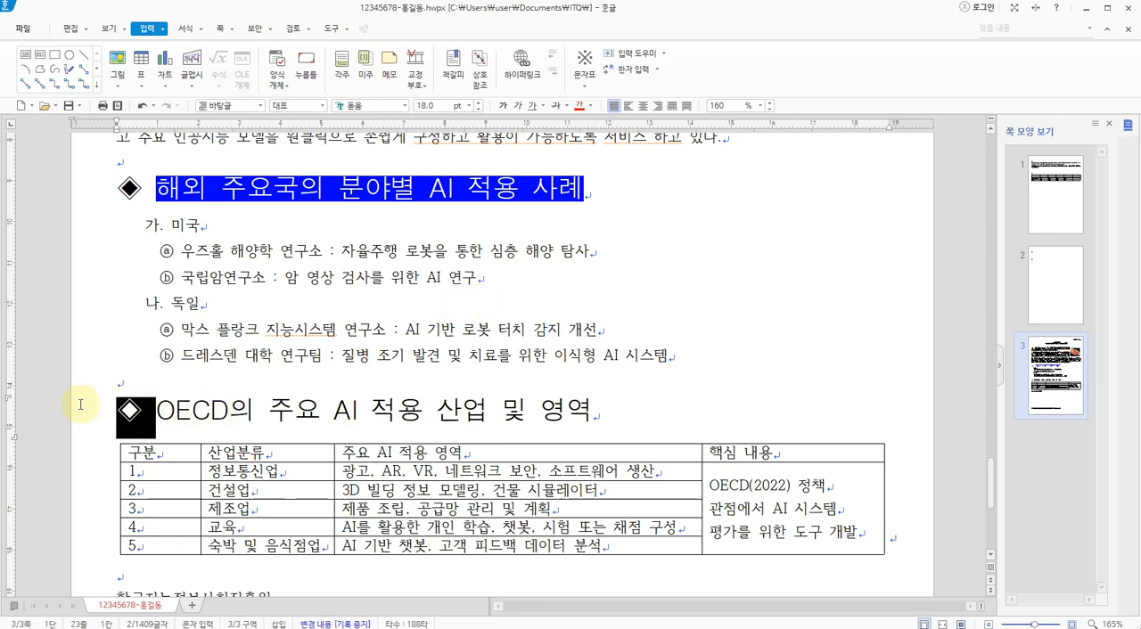
click(197, 357)
drag(160, 408, 594, 415)
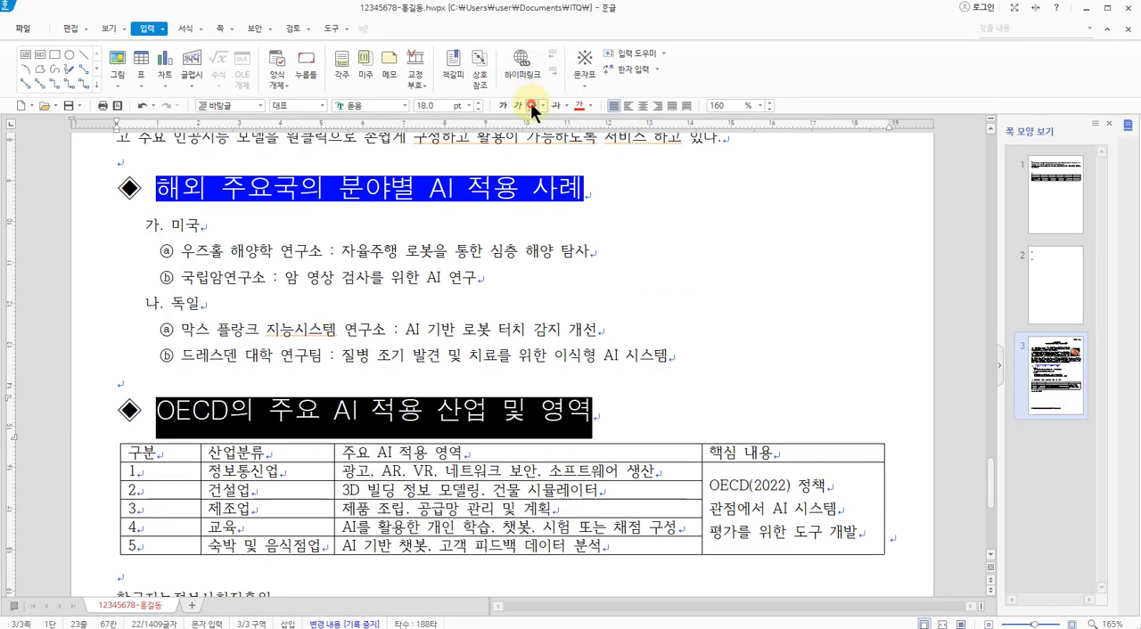
click(531, 106)
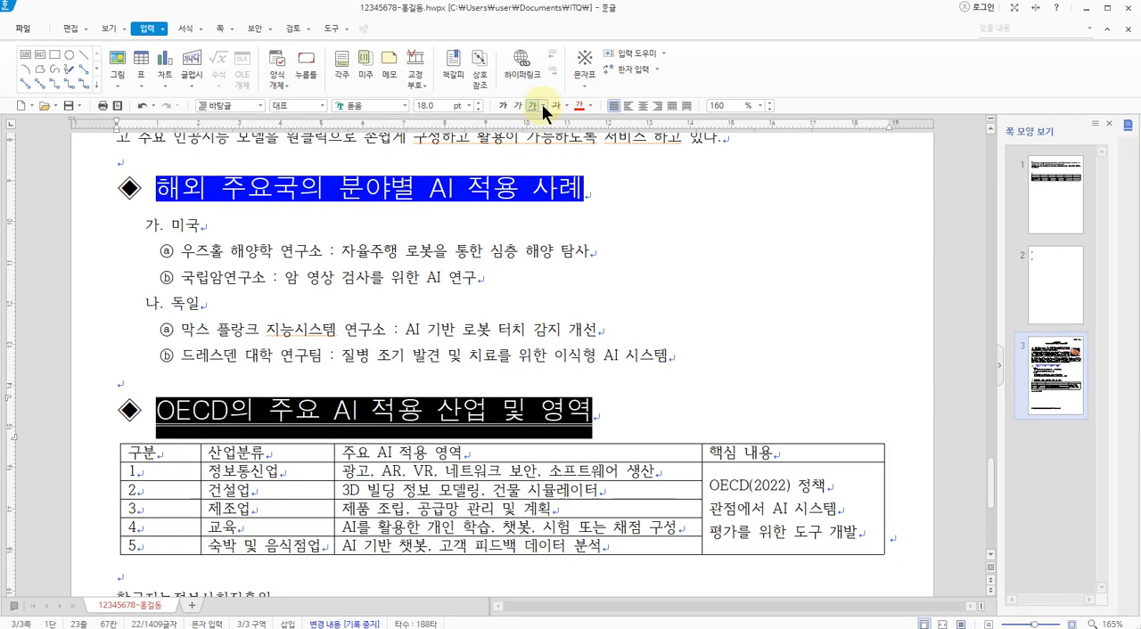
click(531, 133)
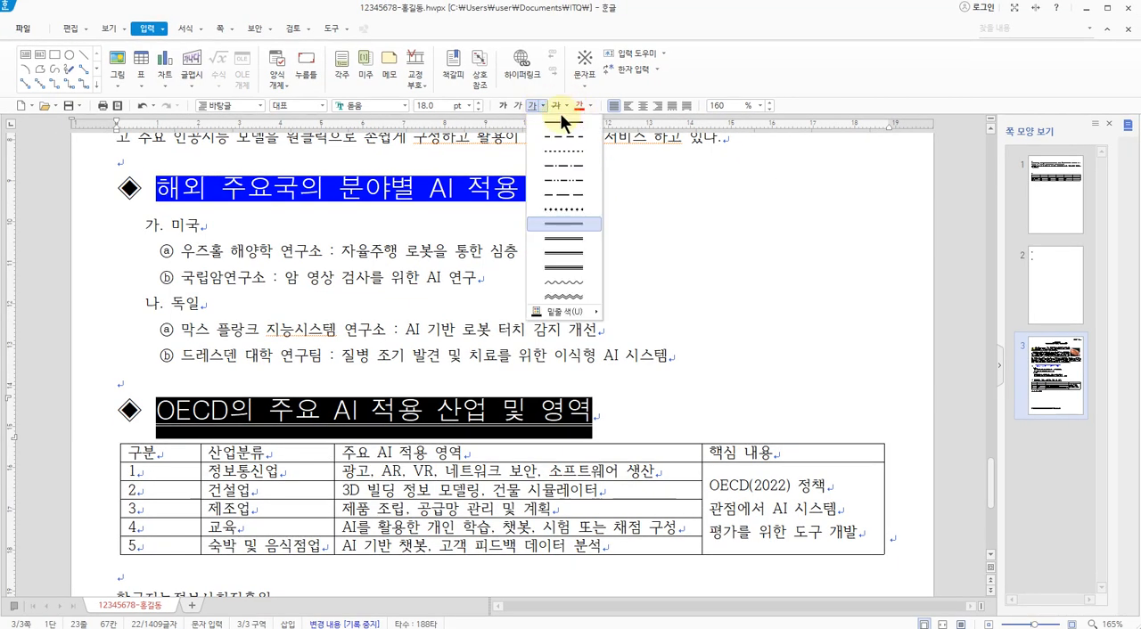
click(556, 116)
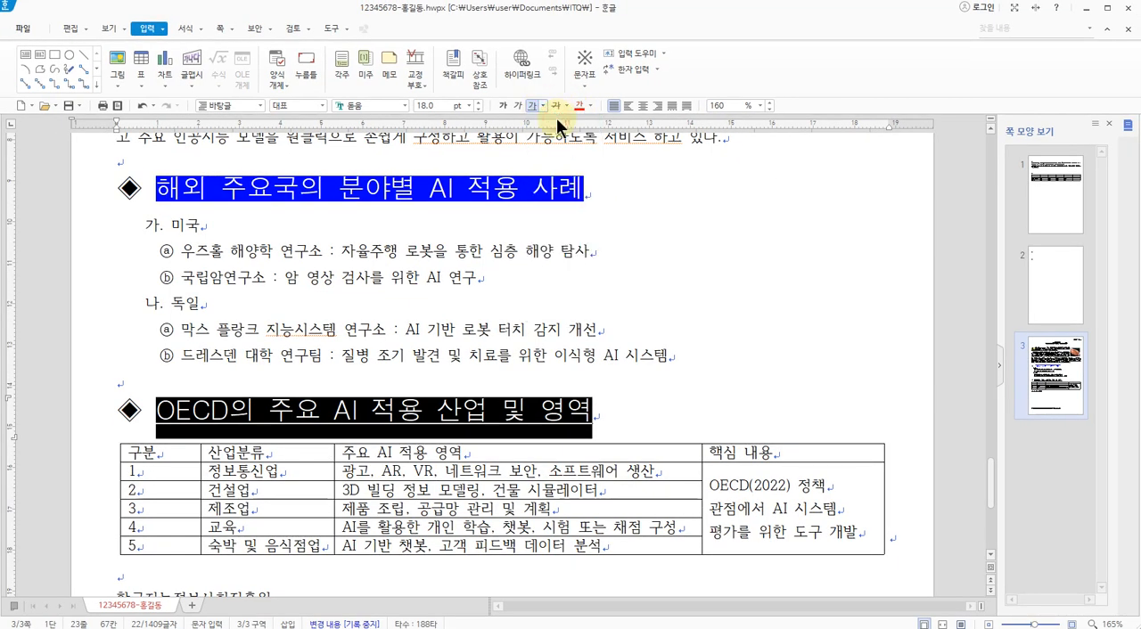
click(457, 353)
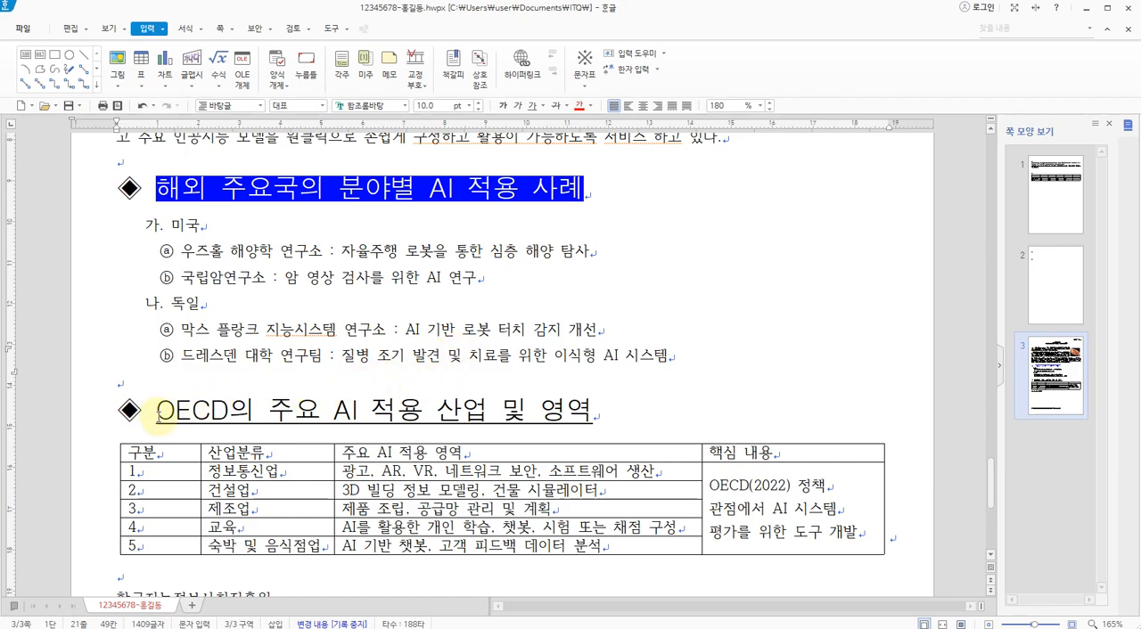
Examine the two separate words OECD and AI in the underlined subheading as the places for emphasis marks
drag(158, 416, 230, 419)
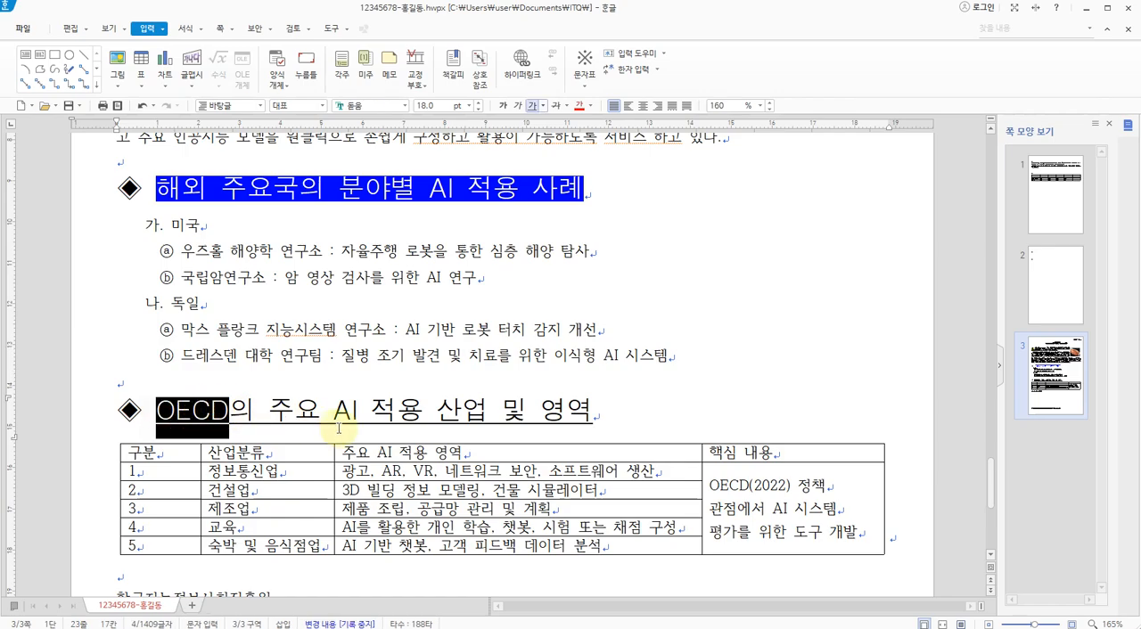
drag(334, 414, 357, 415)
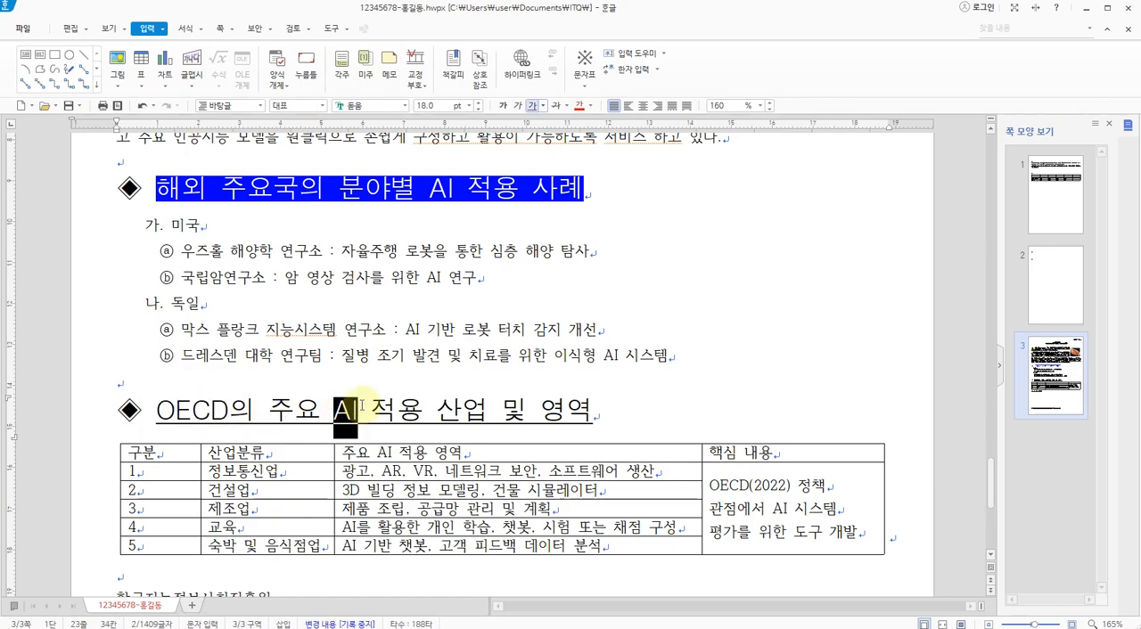
drag(158, 412, 234, 408)
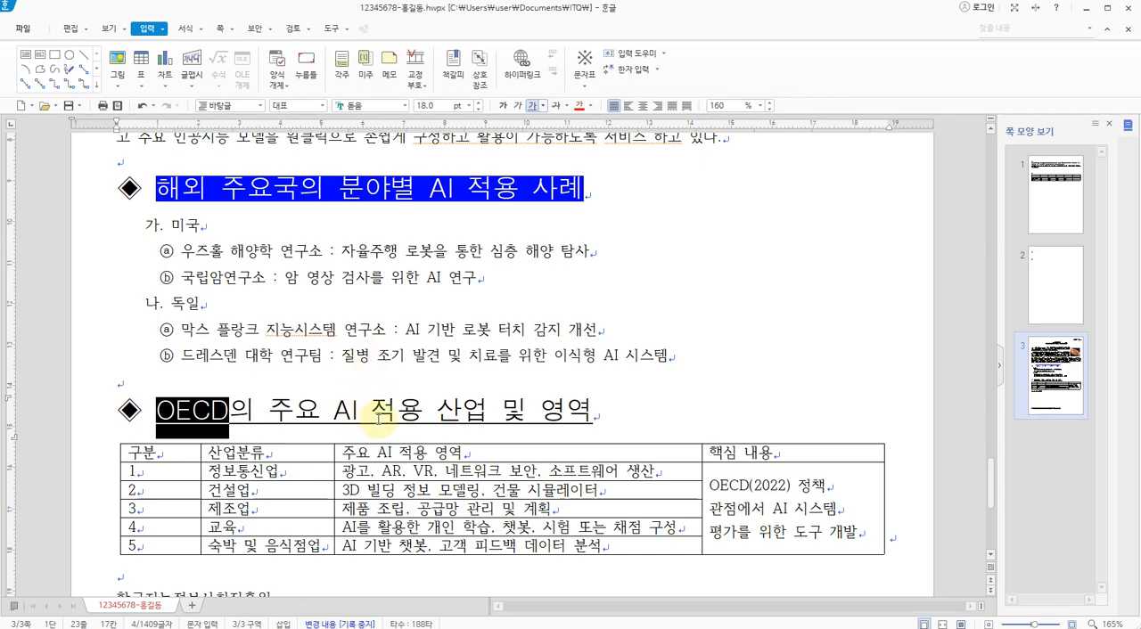
mouse_move(372, 416)
mouse_down()
mouse_move(325, 403)
mouse_move(352, 406)
mouse_up()
click(285, 405)
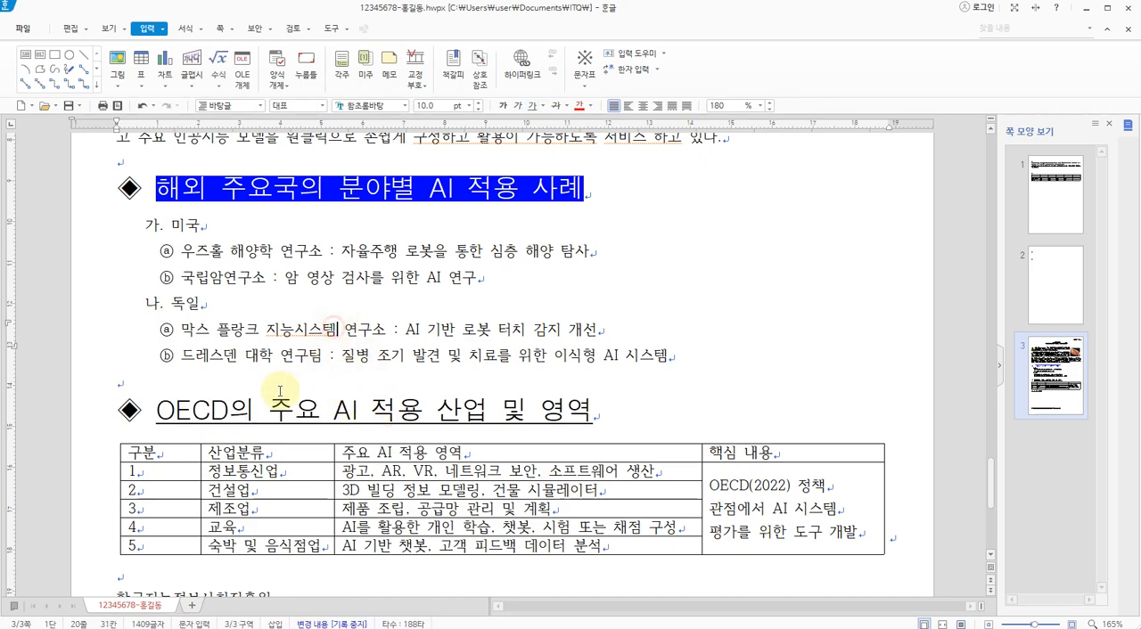
drag(158, 411, 359, 419)
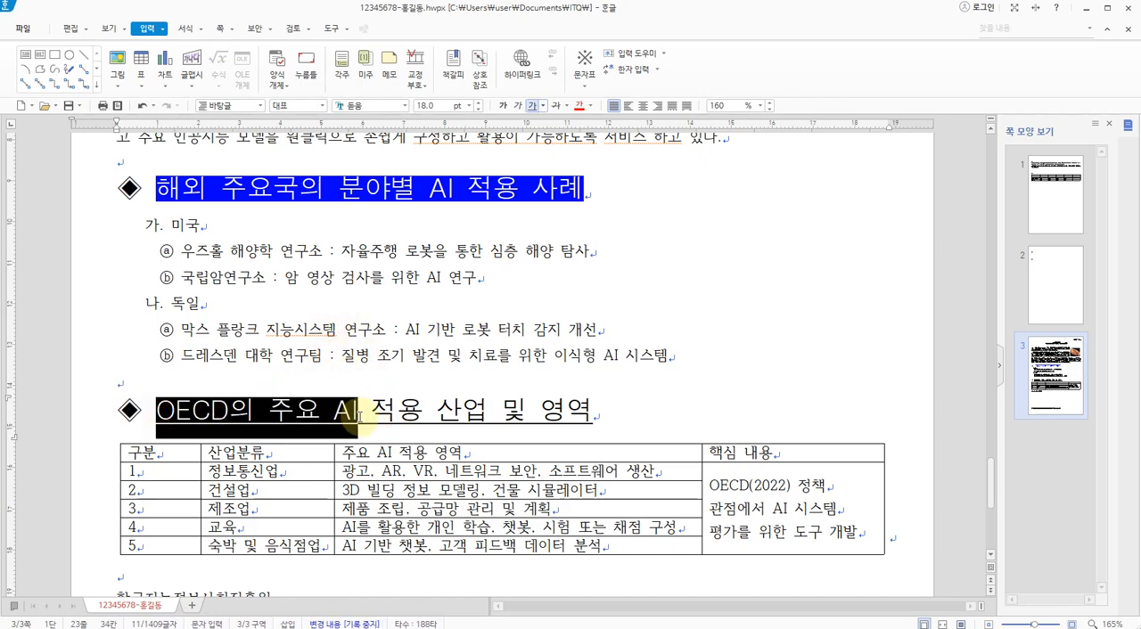
click(326, 331)
drag(243, 404, 222, 419)
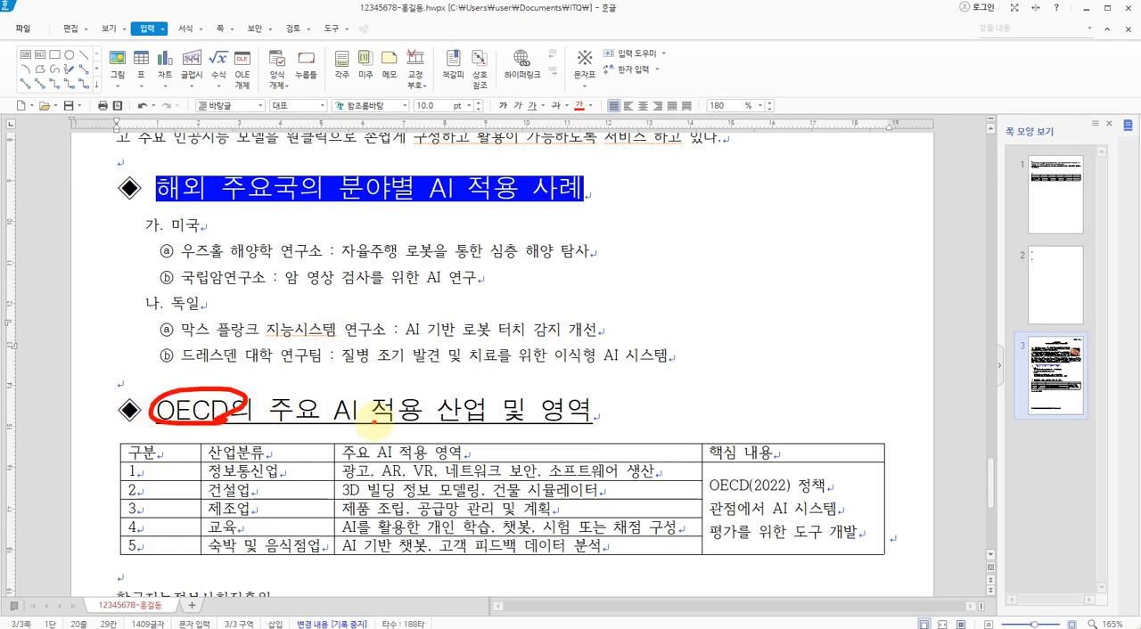
drag(371, 423, 365, 420)
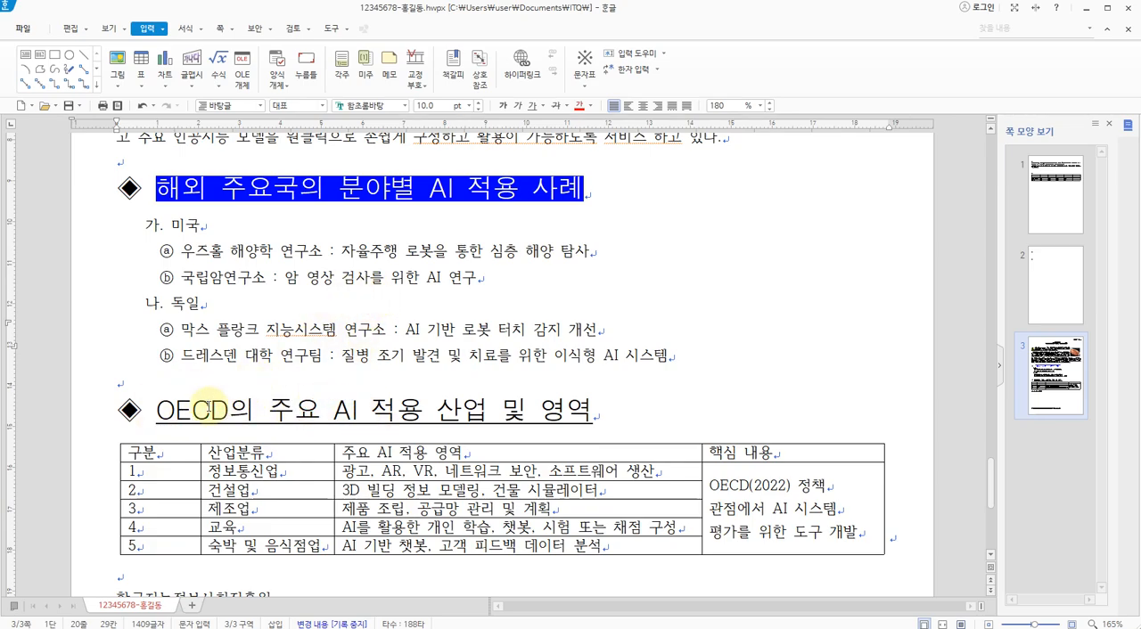
Open the character shape settings for the word OECD in the subheading and look through their basic, extended and border/background options
drag(157, 408, 236, 408)
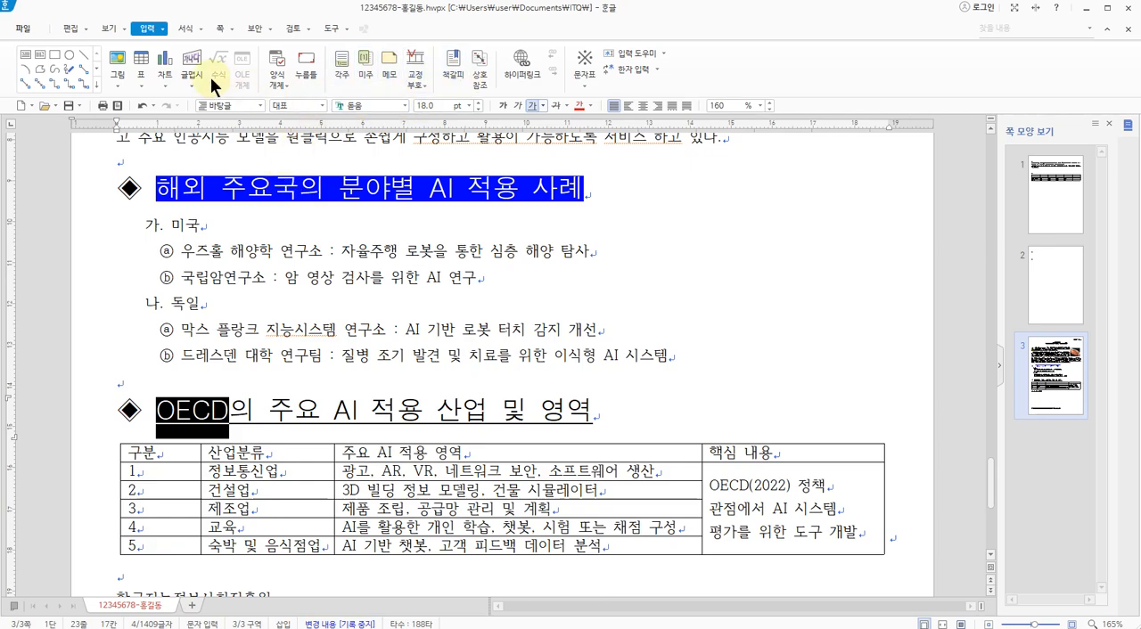
right_click(196, 397)
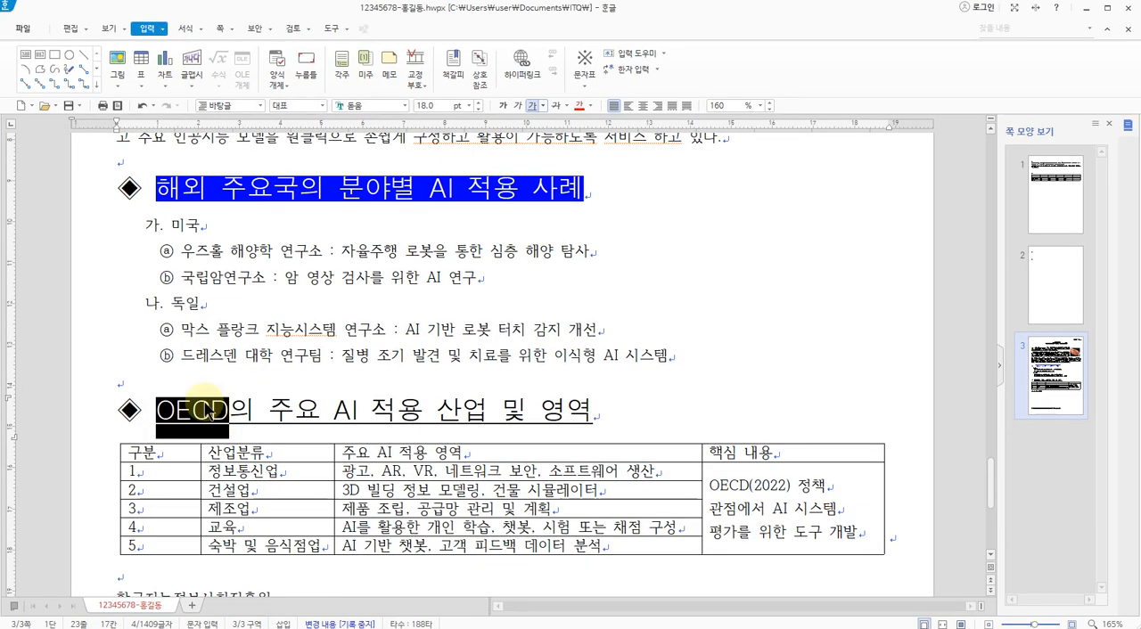
right_click(204, 406)
click(246, 457)
drag(441, 154, 304, 182)
click(280, 212)
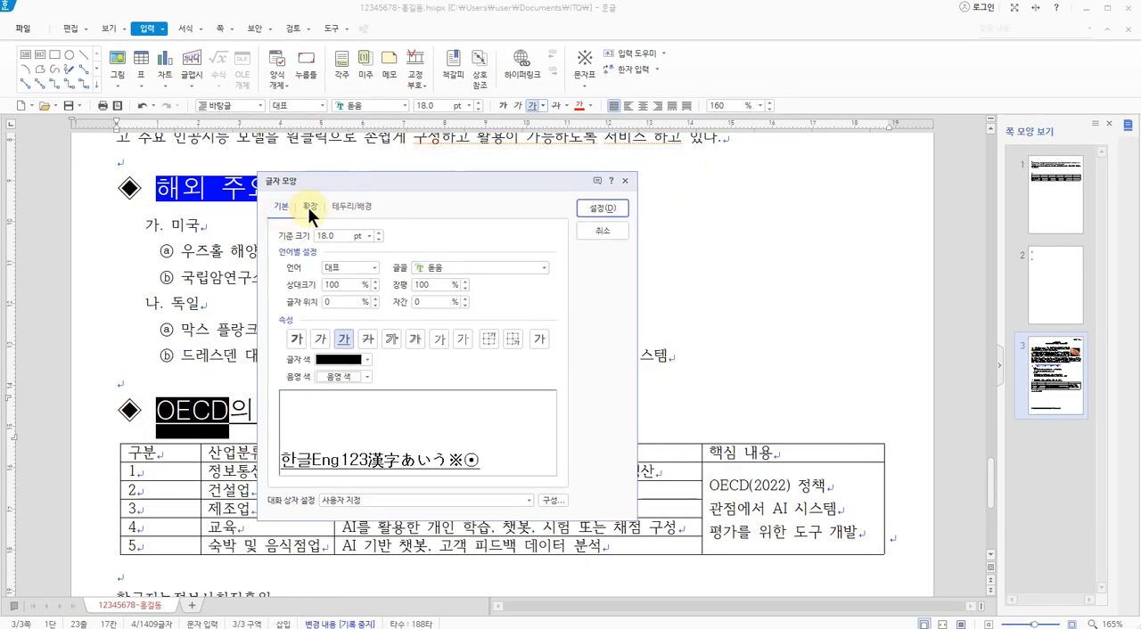
click(308, 209)
click(348, 205)
click(308, 206)
click(279, 210)
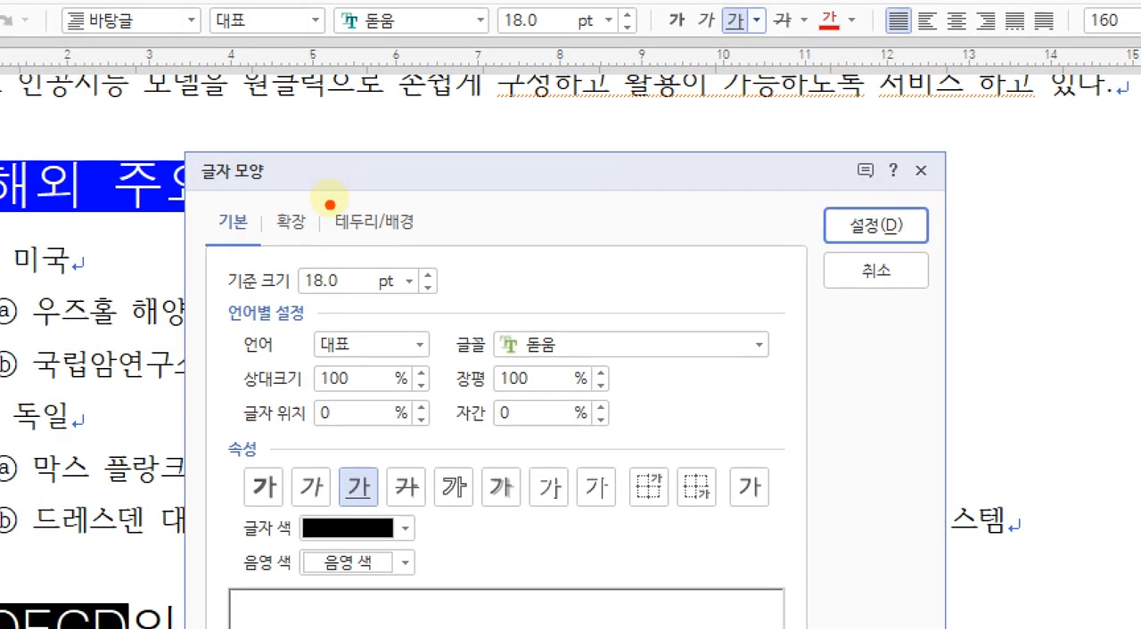
mouse_move(331, 210)
mouse_down()
mouse_move(296, 207)
mouse_move(329, 221)
mouse_up()
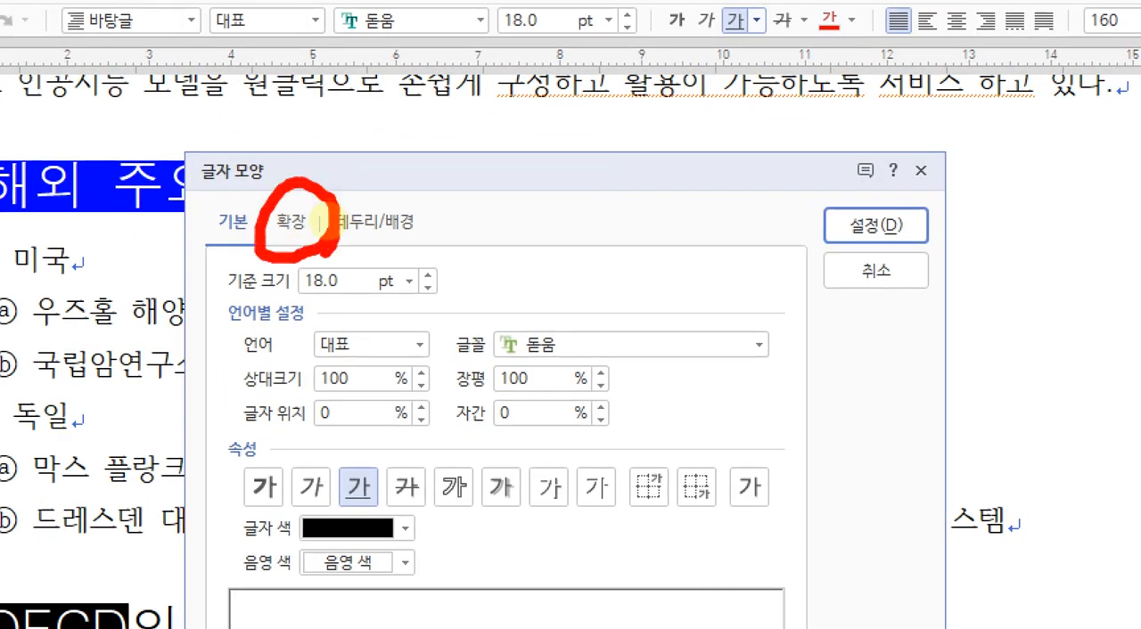
Apply the ˇ-shaped emphasis mark above the letters of OECD using the extended character shape options
click(292, 222)
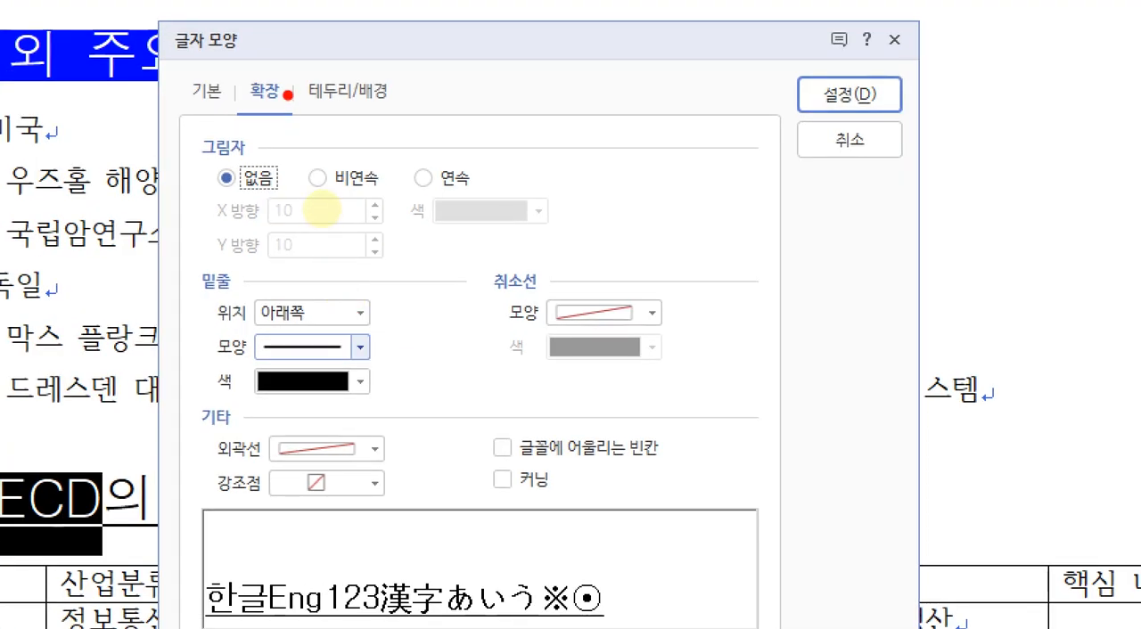
mouse_move(281, 203)
mouse_down()
mouse_move(322, 214)
mouse_move(322, 226)
mouse_up()
mouse_move(335, 414)
mouse_down()
mouse_move(277, 400)
mouse_move(377, 394)
mouse_move(340, 411)
mouse_up()
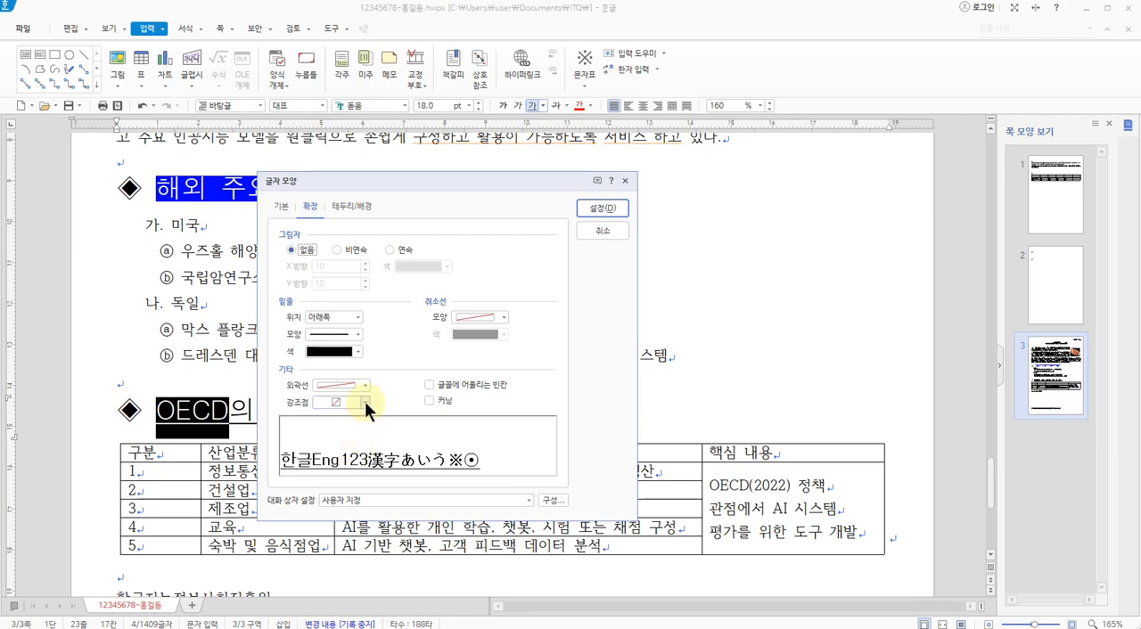
click(364, 402)
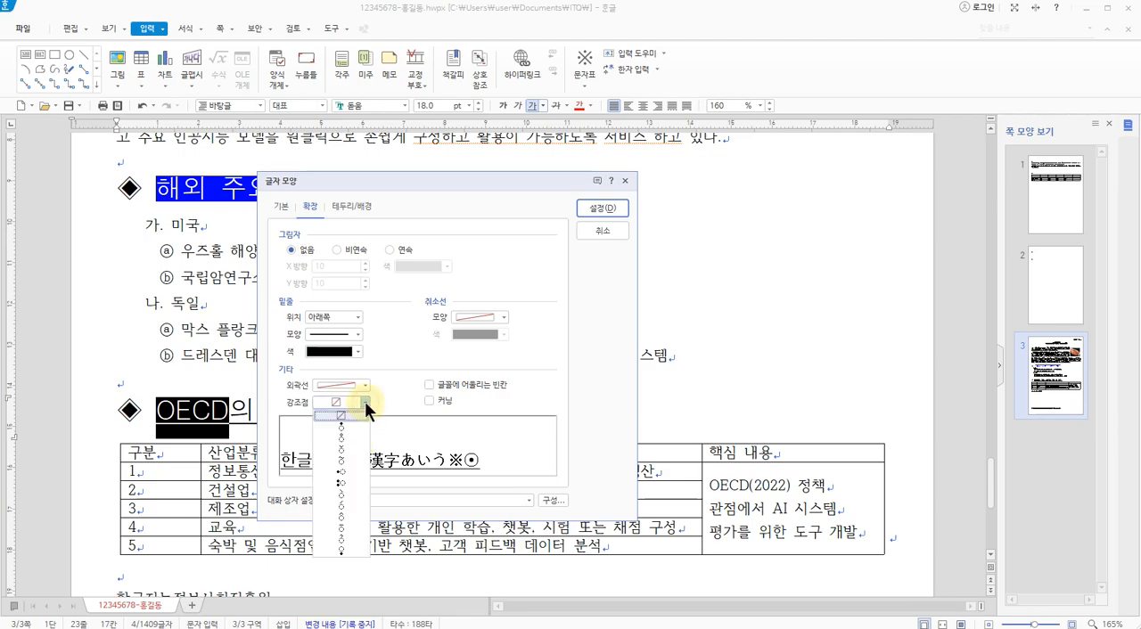
click(344, 450)
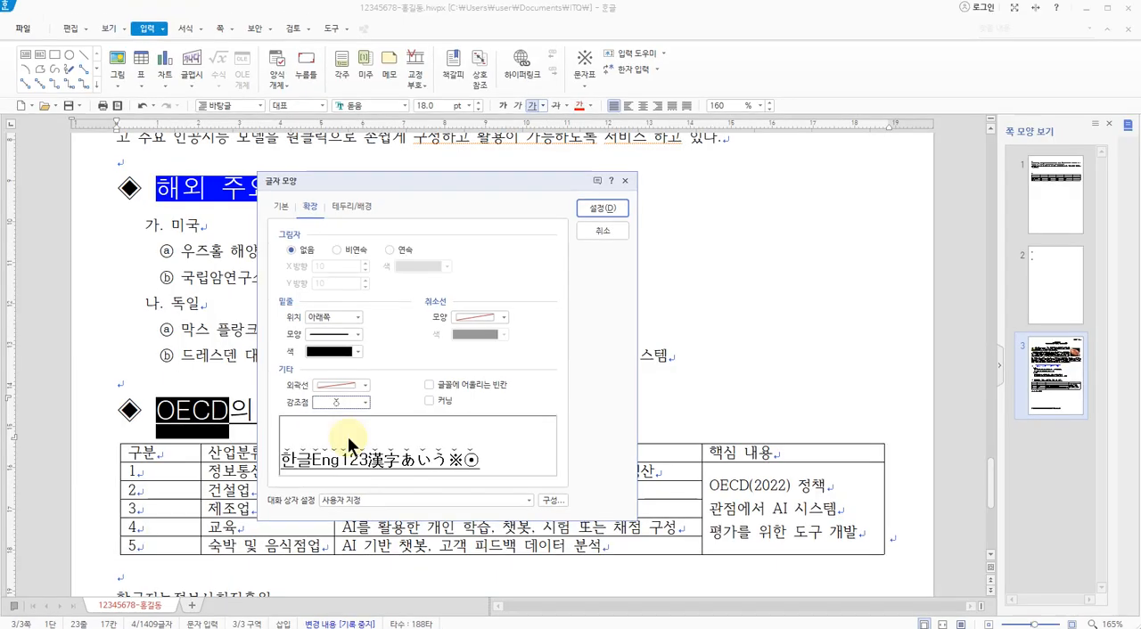
click(607, 210)
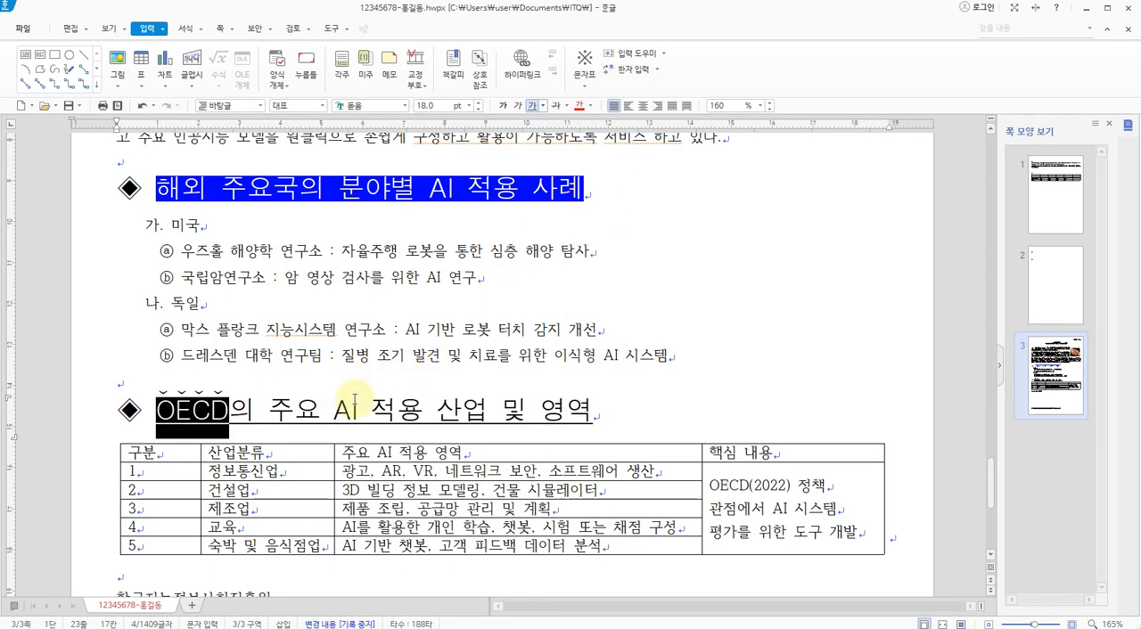
Apply the ˇ-shaped emphasis mark to the word AI in the OECD subheading through its character shape settings
drag(335, 410, 347, 421)
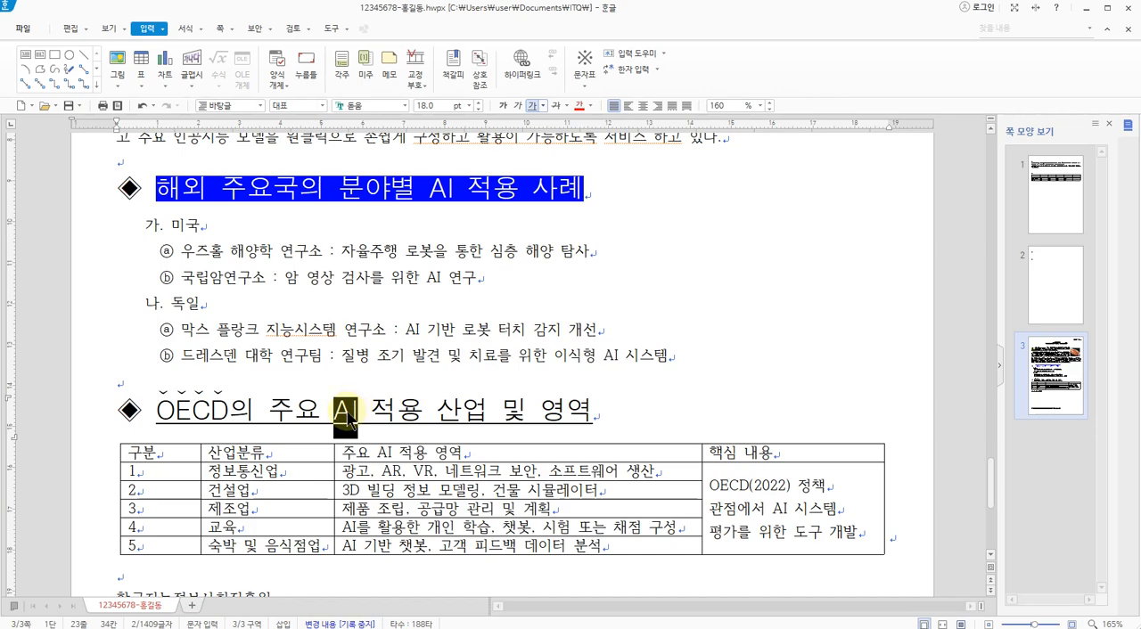
right_click(347, 420)
click(381, 454)
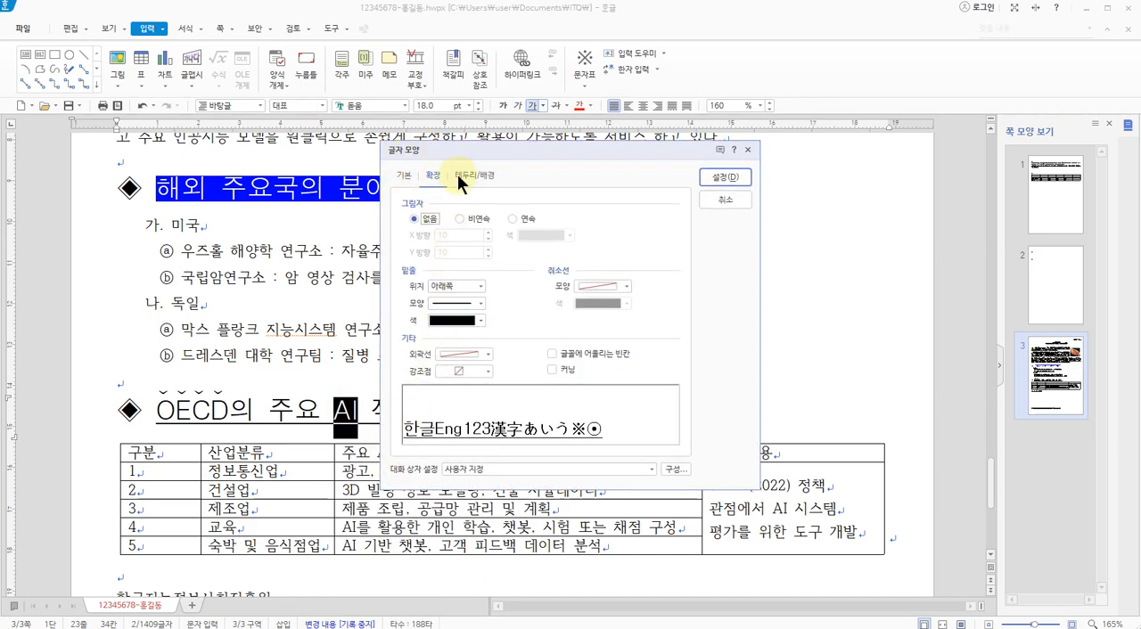
click(487, 371)
click(464, 418)
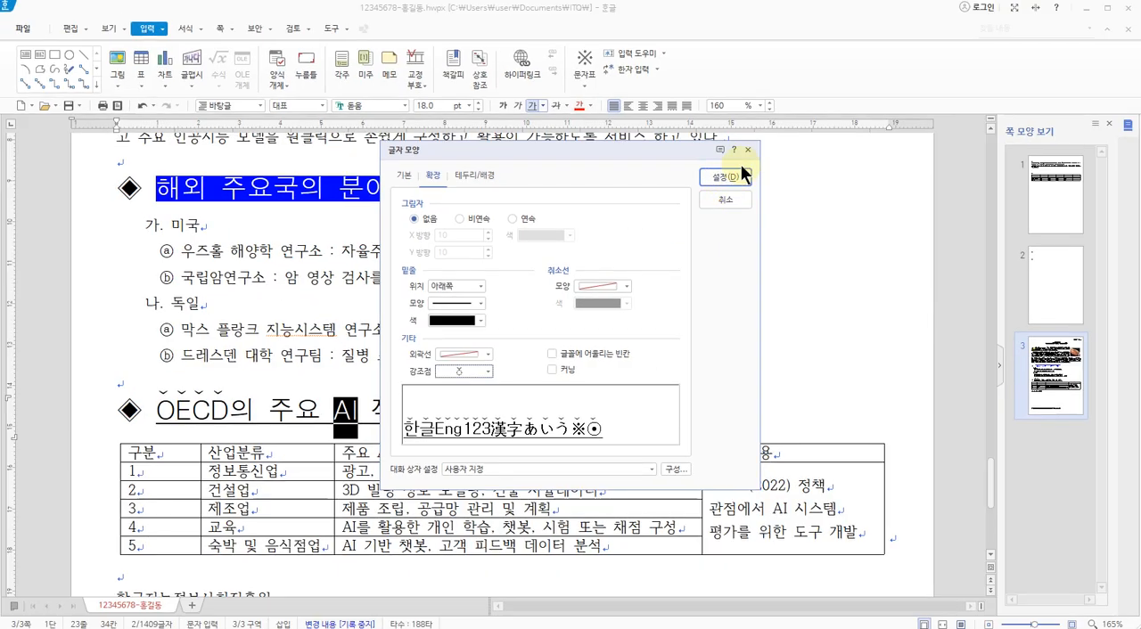
click(731, 176)
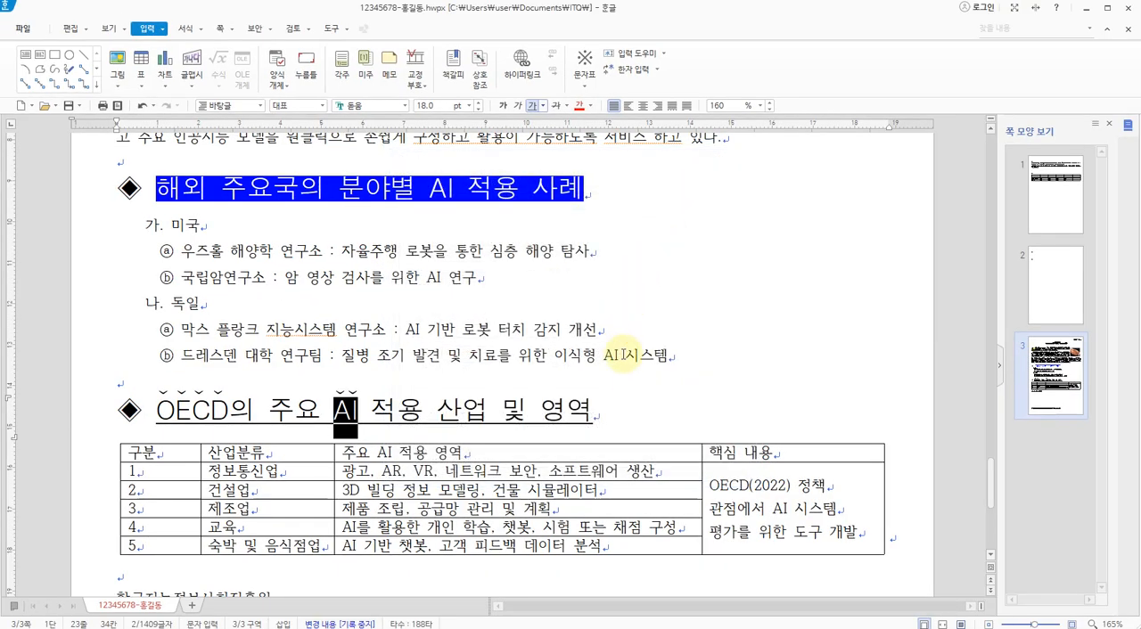
click(625, 406)
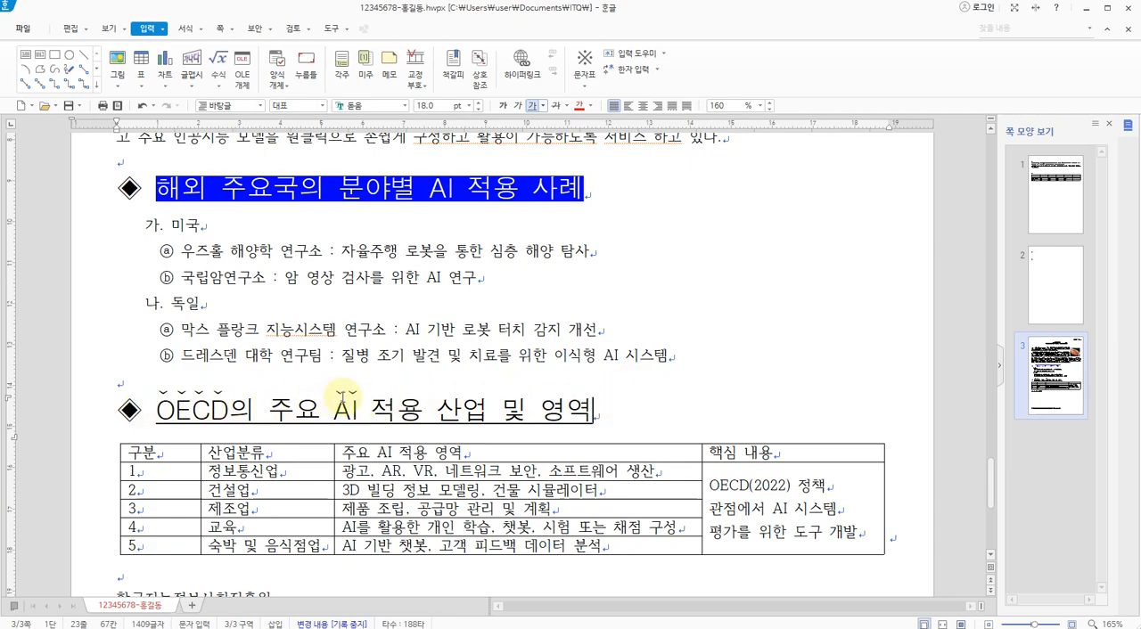
Switch to the 3p.jpg exam sheet, examine the table-wide font and alignment requirements in the table callout, and return to the document
key(alt+Tab)
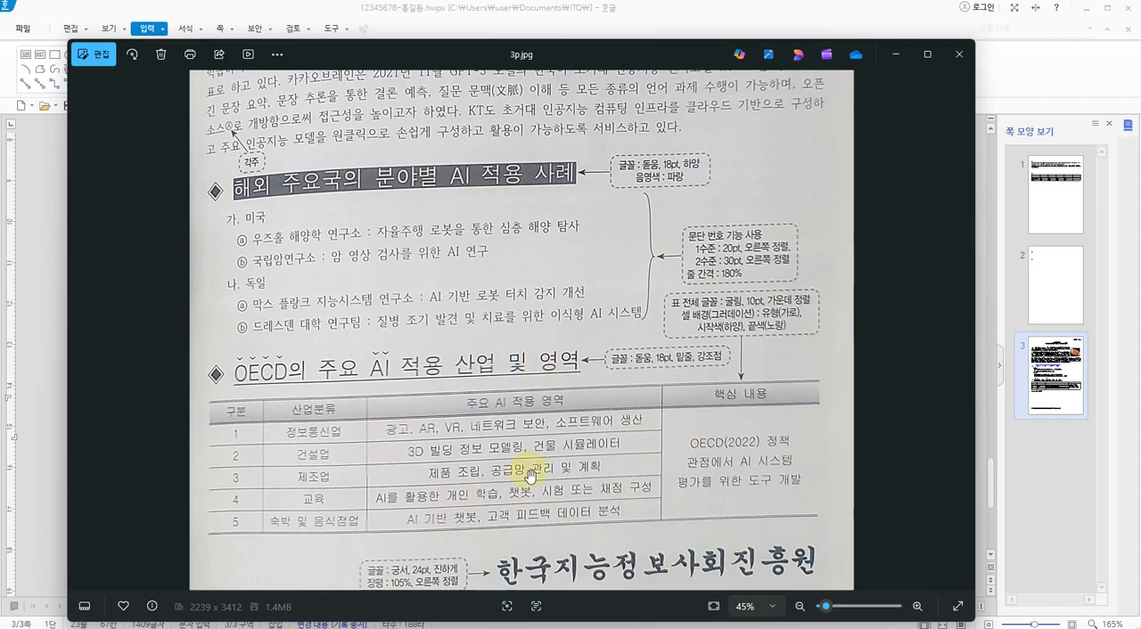
key(ctrl+1)
click(821, 295)
drag(700, 312, 799, 305)
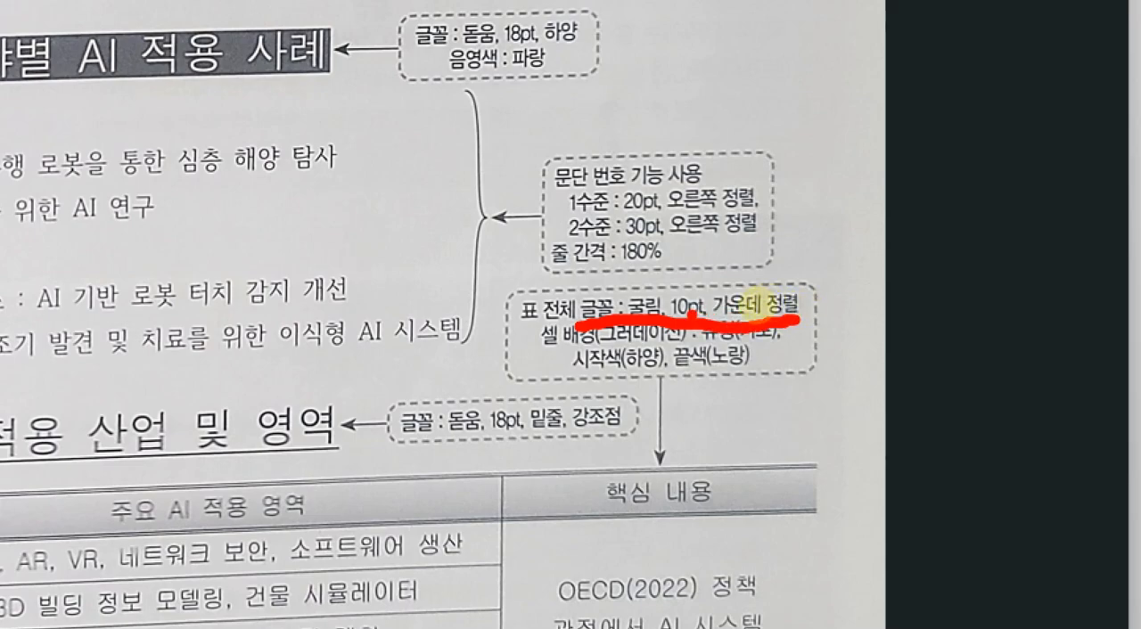
key(Escape)
key(alt+Tab)
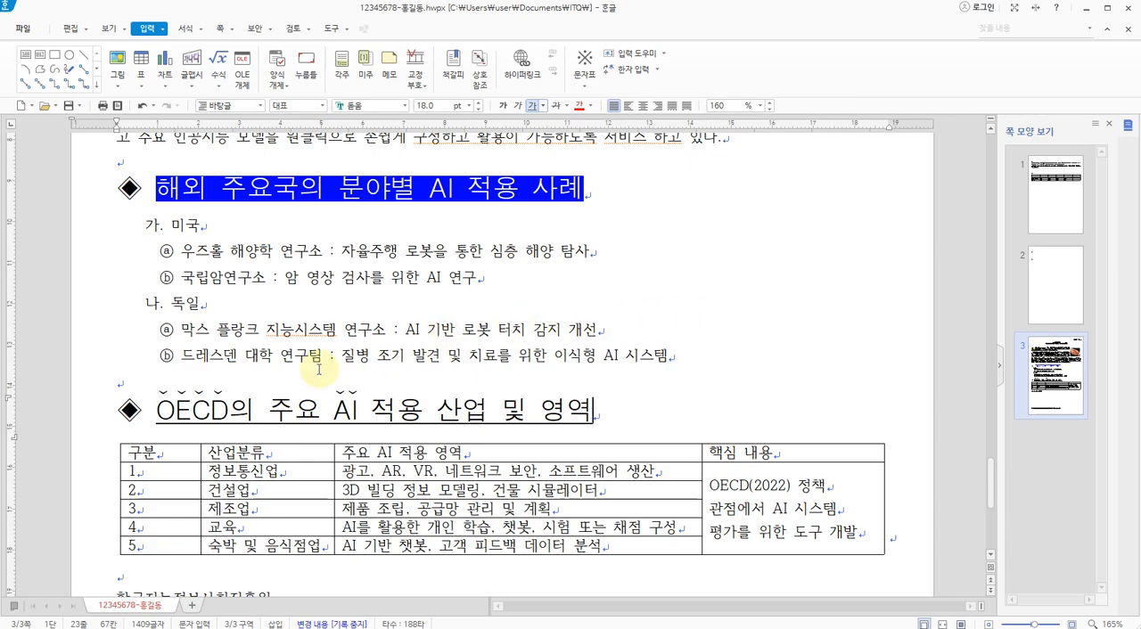
scroll(318, 368, down, 2)
drag(133, 387, 701, 383)
click(647, 354)
click(80, 428)
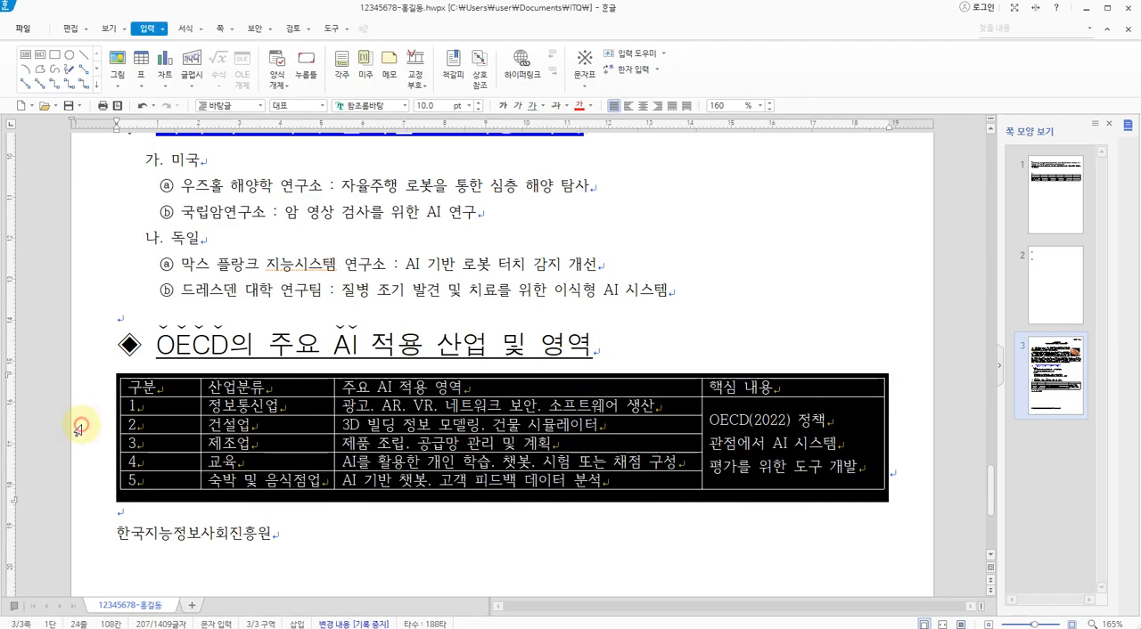
click(289, 303)
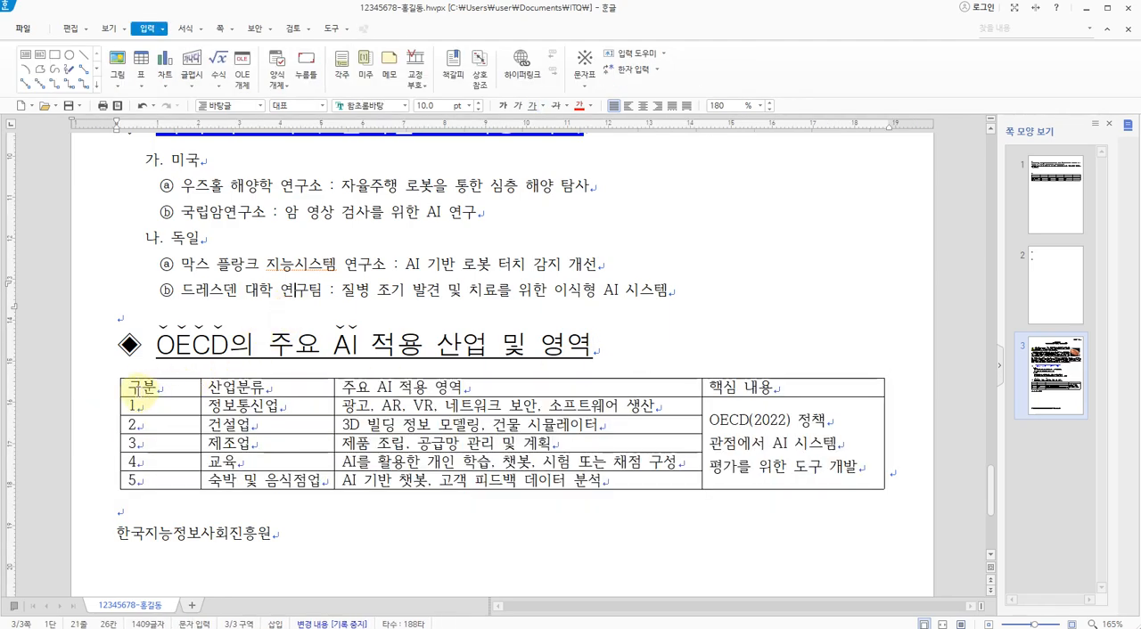
Set the text of the whole OECD table to the 굴림 font with centre alignment
drag(174, 388, 750, 455)
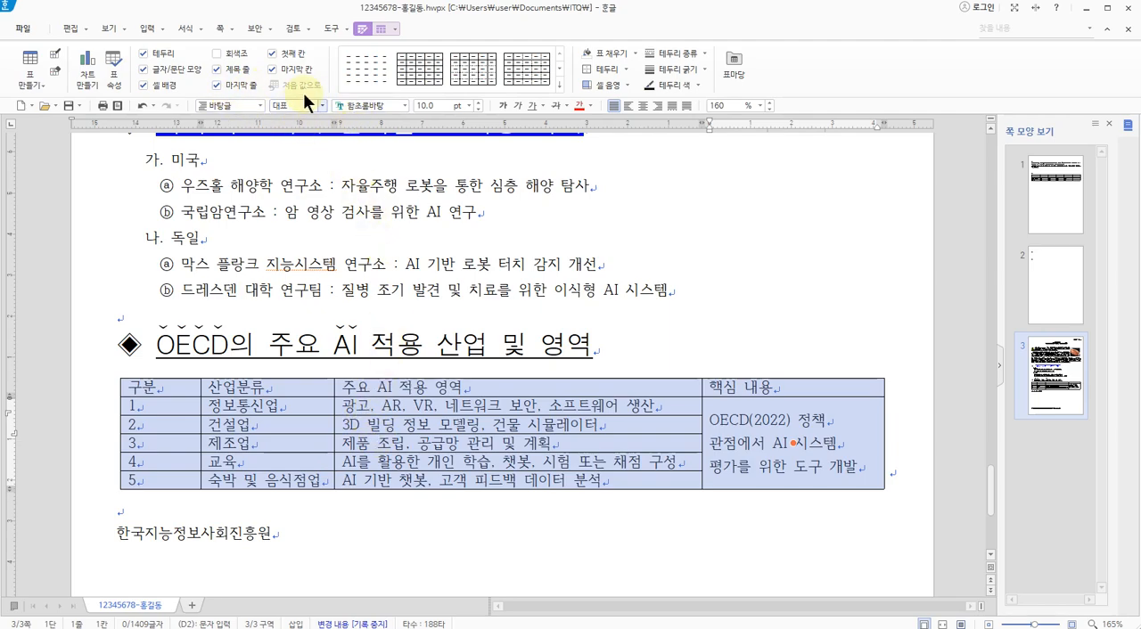
click(403, 106)
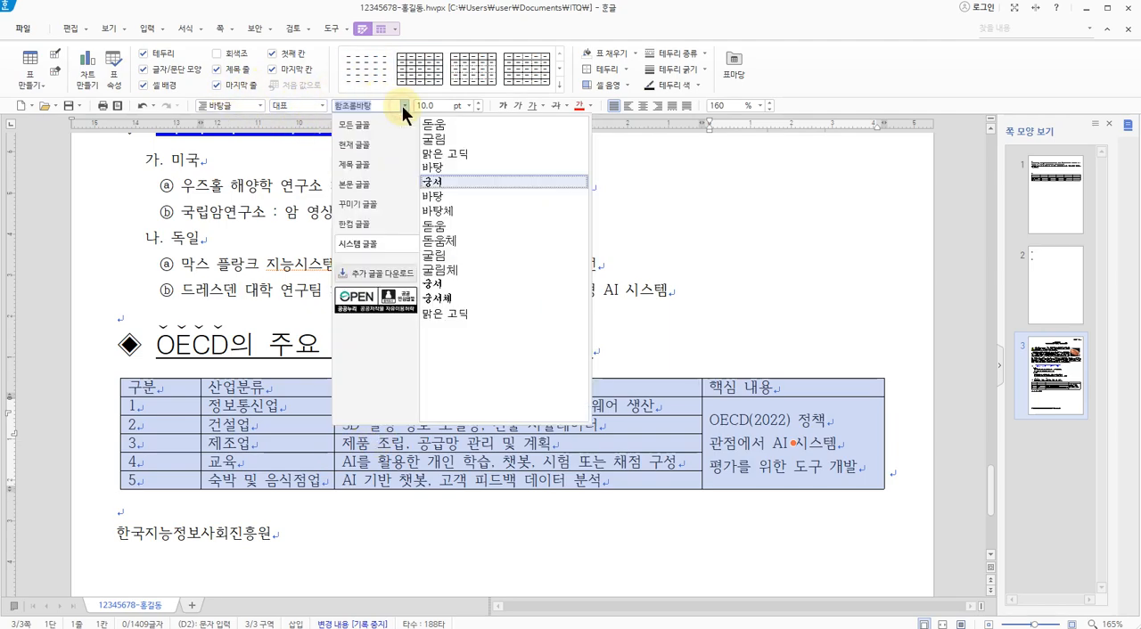
click(437, 139)
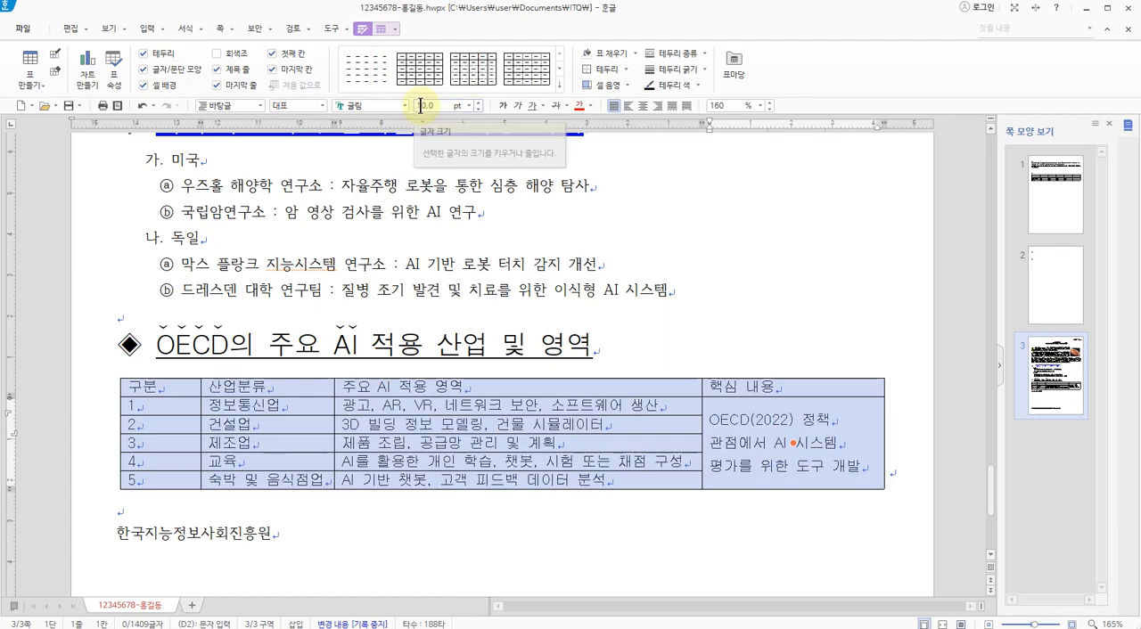
click(643, 105)
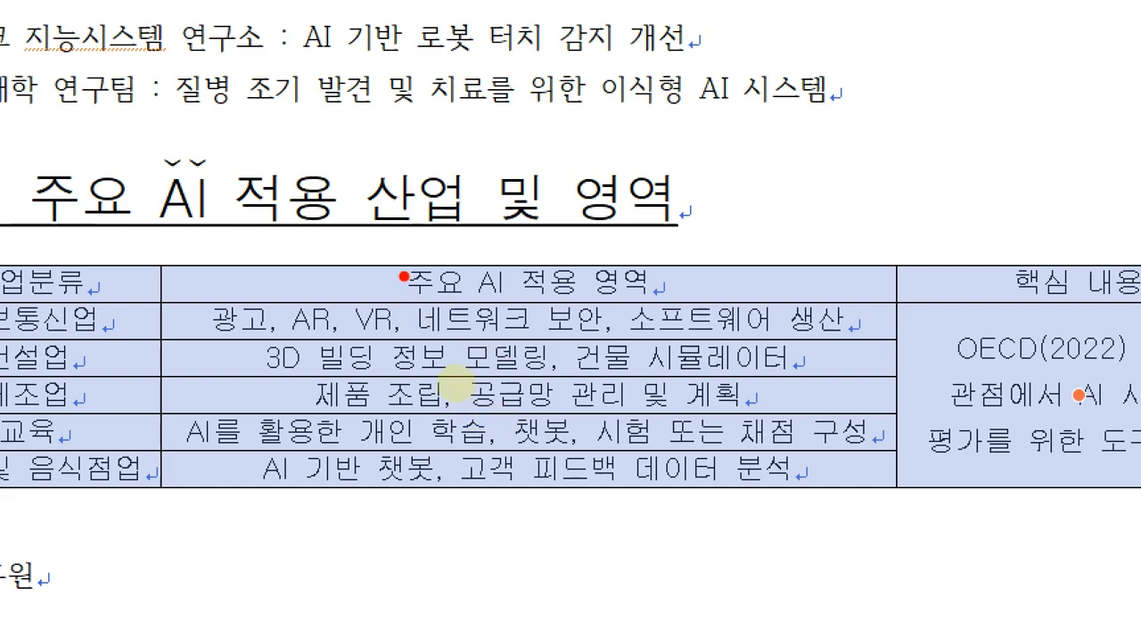
drag(456, 382, 447, 393)
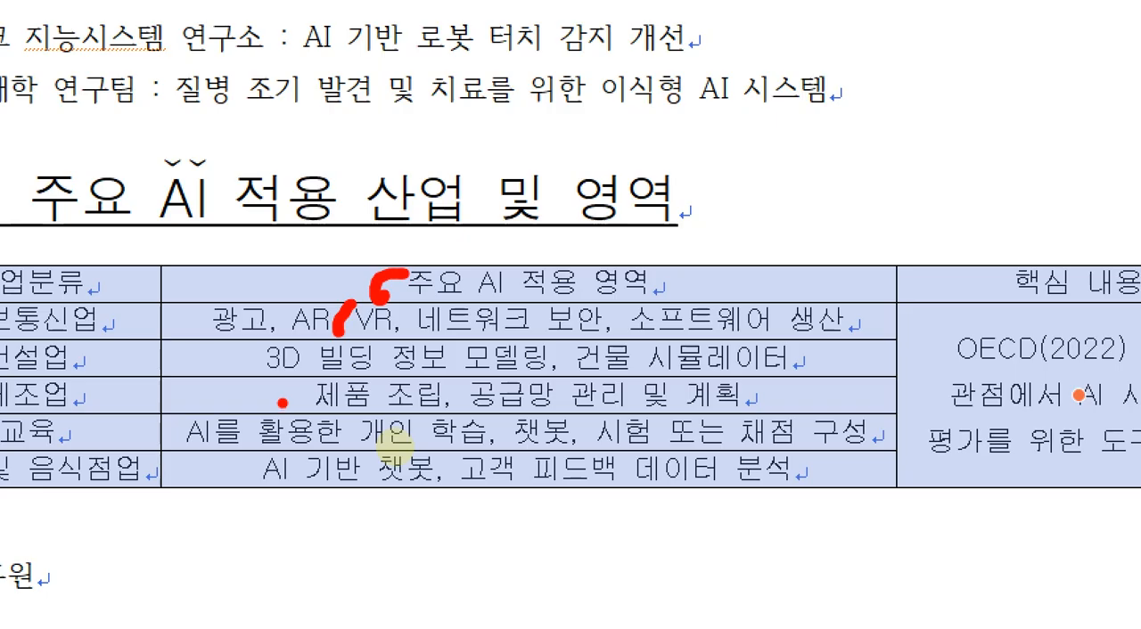
key(Escape)
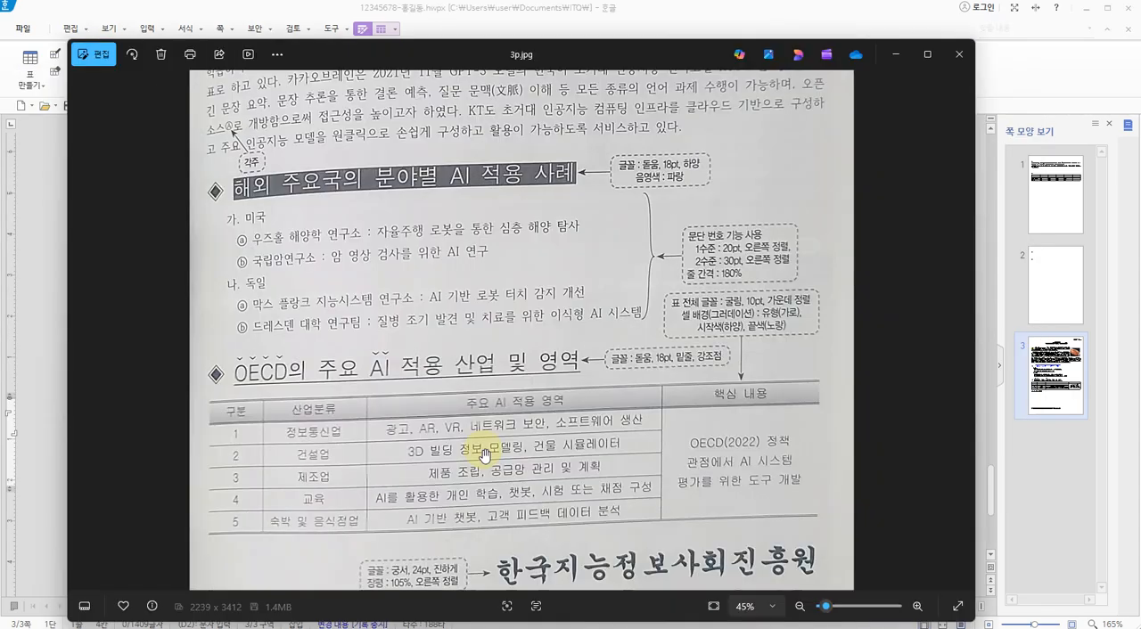
Switch to the 3p.jpg exam sheet, examine how the text is aligned in the table's columns, and return to the document
key(alt+Tab)
key(ctrl+1)
click(433, 510)
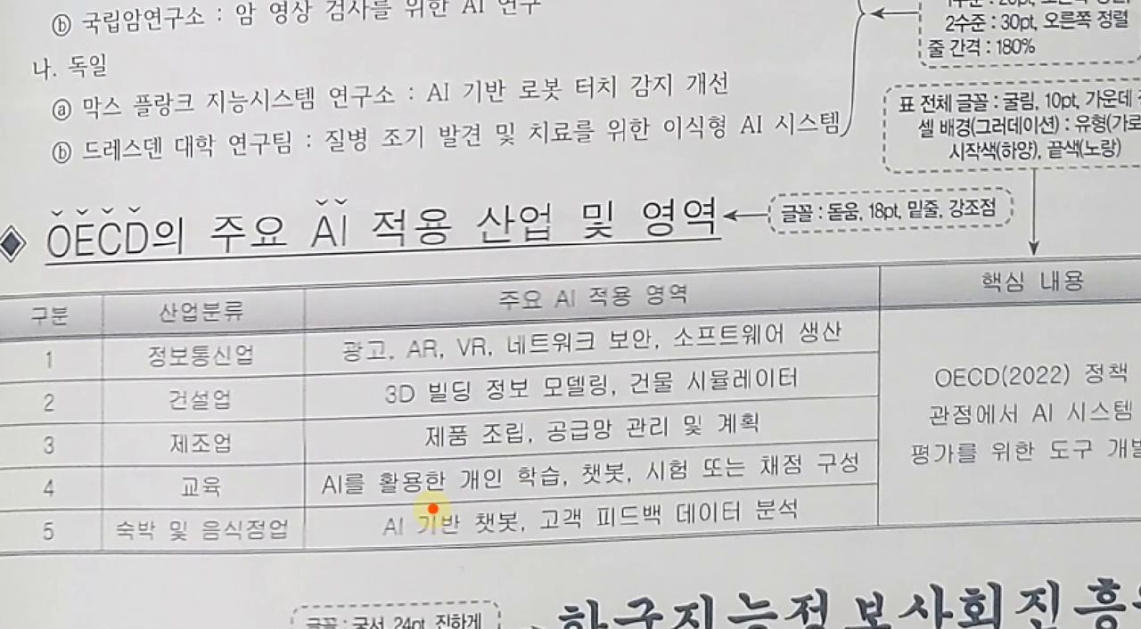
mouse_move(444, 282)
mouse_down()
mouse_move(427, 289)
mouse_move(445, 318)
mouse_up()
mouse_move(342, 332)
mouse_down()
mouse_move(313, 332)
mouse_move(326, 365)
mouse_move(314, 385)
mouse_move(325, 454)
mouse_move(337, 455)
mouse_move(312, 497)
mouse_up()
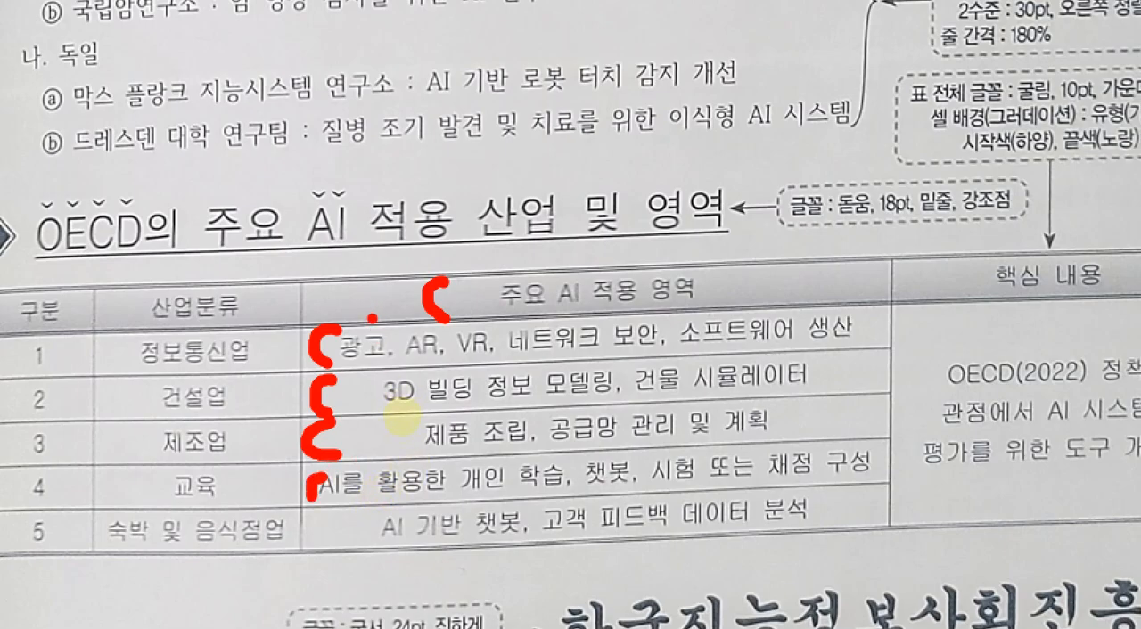
key(Escape)
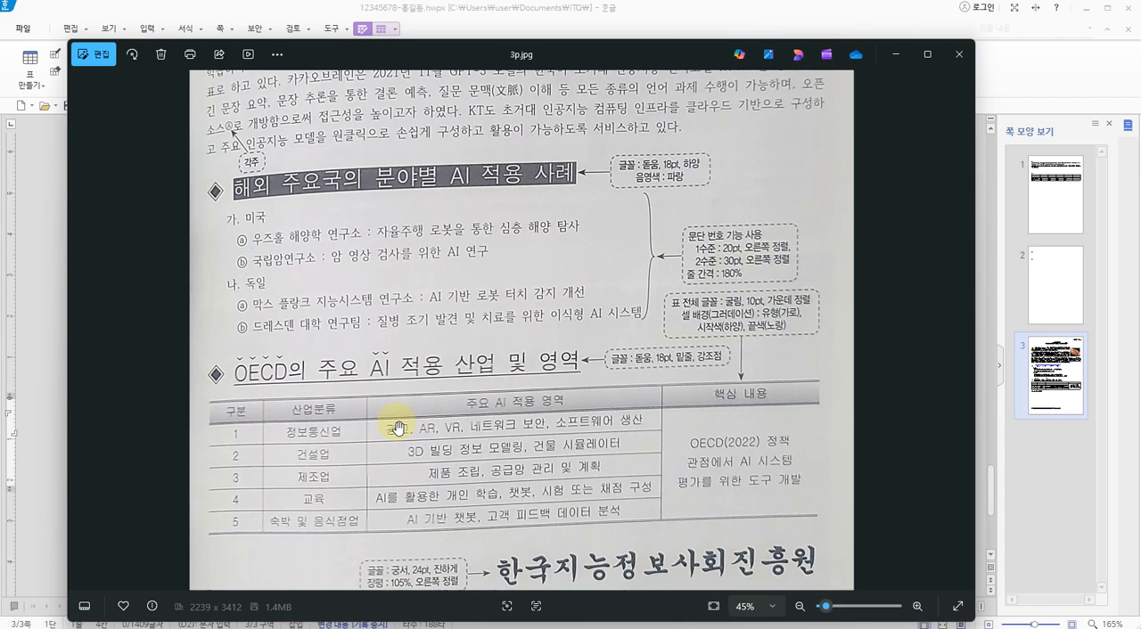
key(alt+Tab)
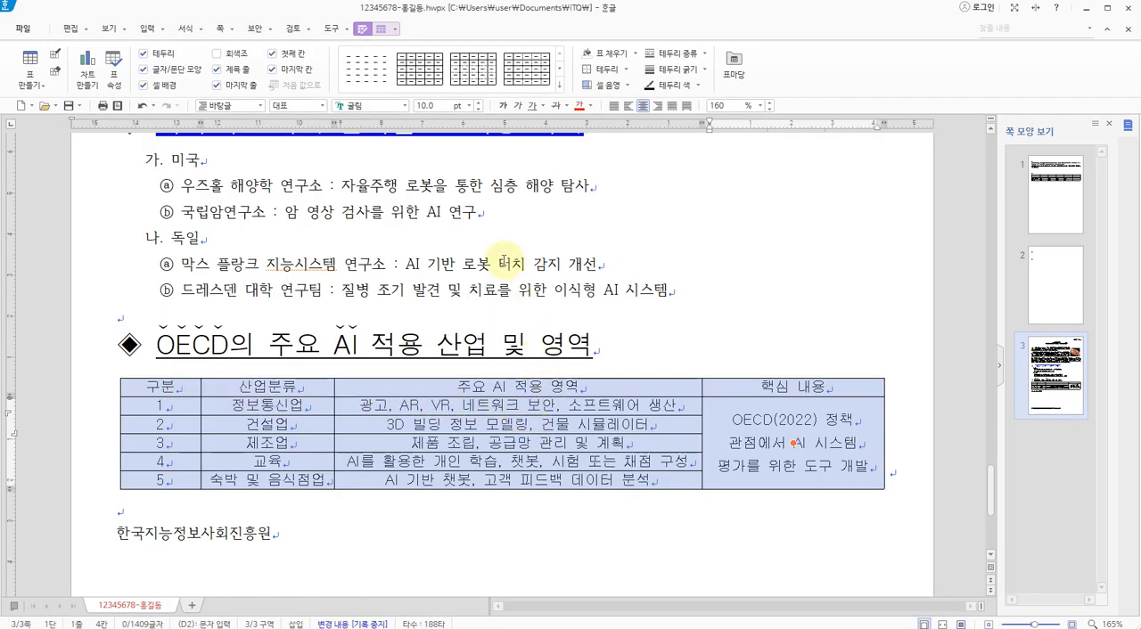
drag(287, 213, 347, 277)
mouse_move(371, 234)
mouse_down()
mouse_move(373, 284)
mouse_move(392, 248)
mouse_up()
mouse_move(401, 302)
mouse_down()
mouse_move(411, 204)
mouse_move(461, 290)
mouse_up()
mouse_move(537, 251)
mouse_down()
mouse_move(612, 249)
mouse_move(590, 306)
mouse_up()
drag(743, 180, 773, 312)
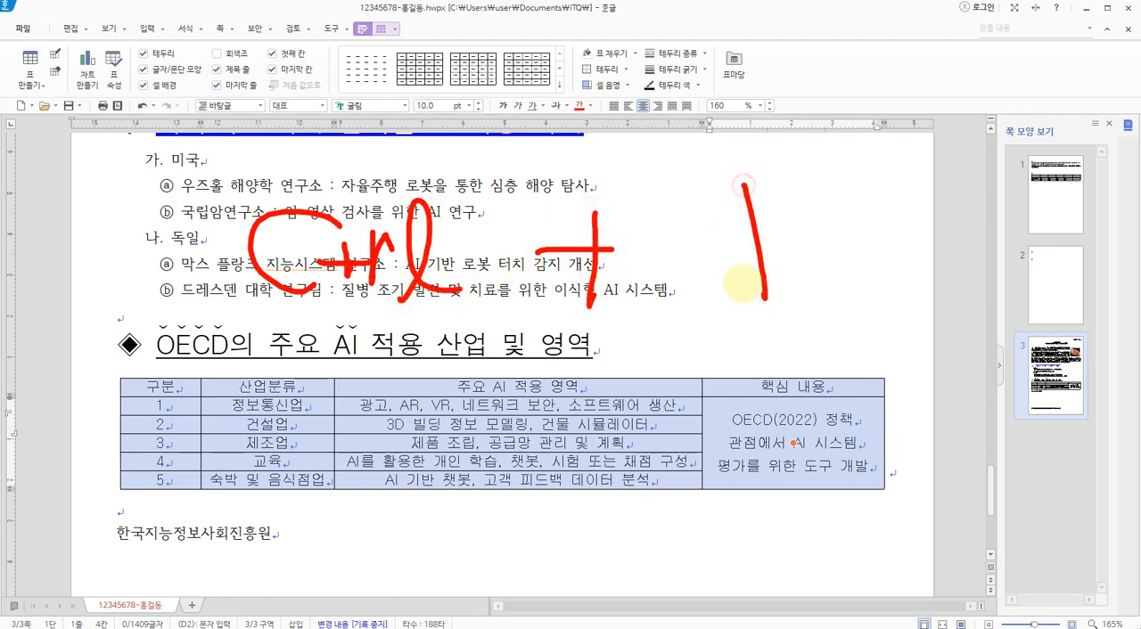
mouse_move(733, 260)
mouse_down()
mouse_move(789, 285)
mouse_move(805, 252)
mouse_up()
drag(963, 209, 1013, 261)
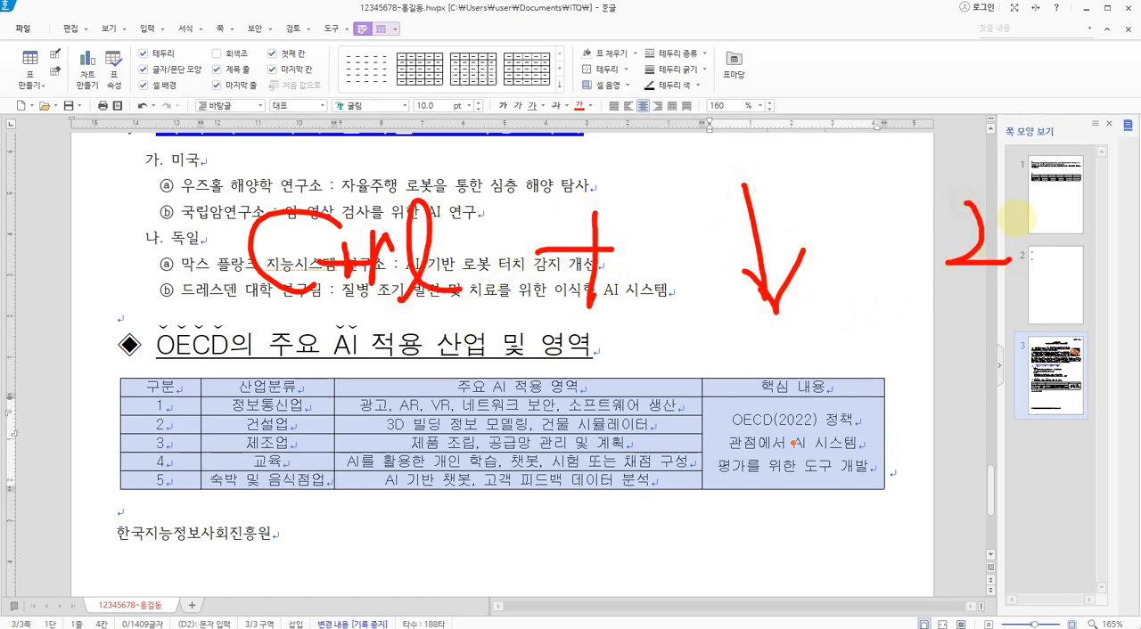
drag(1000, 198, 1039, 233)
mouse_move(1067, 189)
mouse_down()
mouse_move(1068, 267)
mouse_move(1090, 282)
mouse_up()
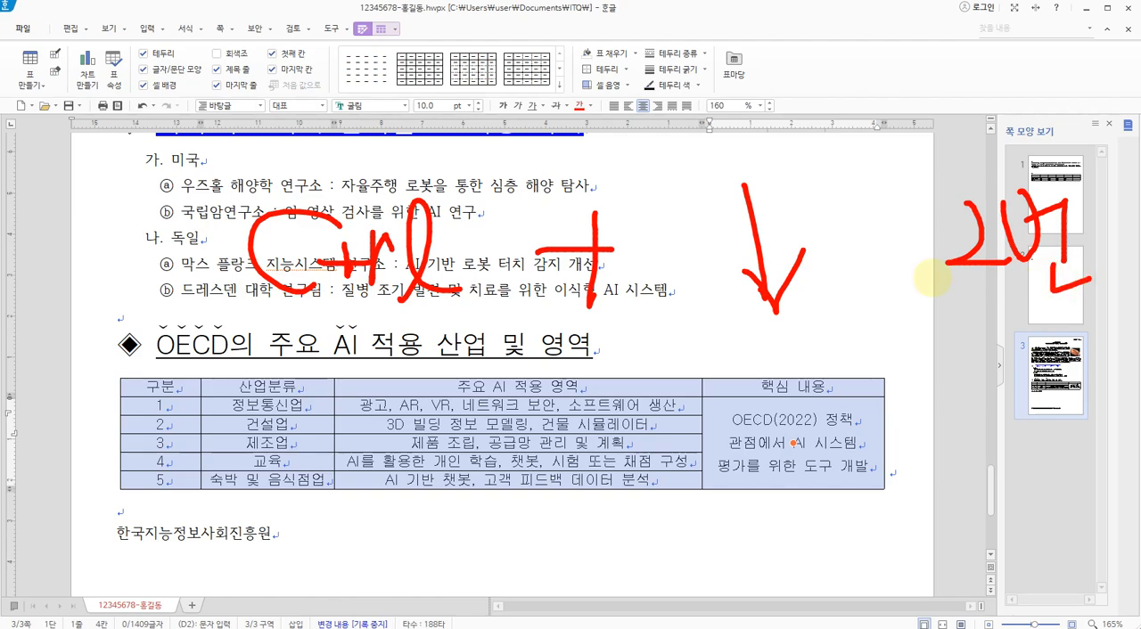
key(Escape)
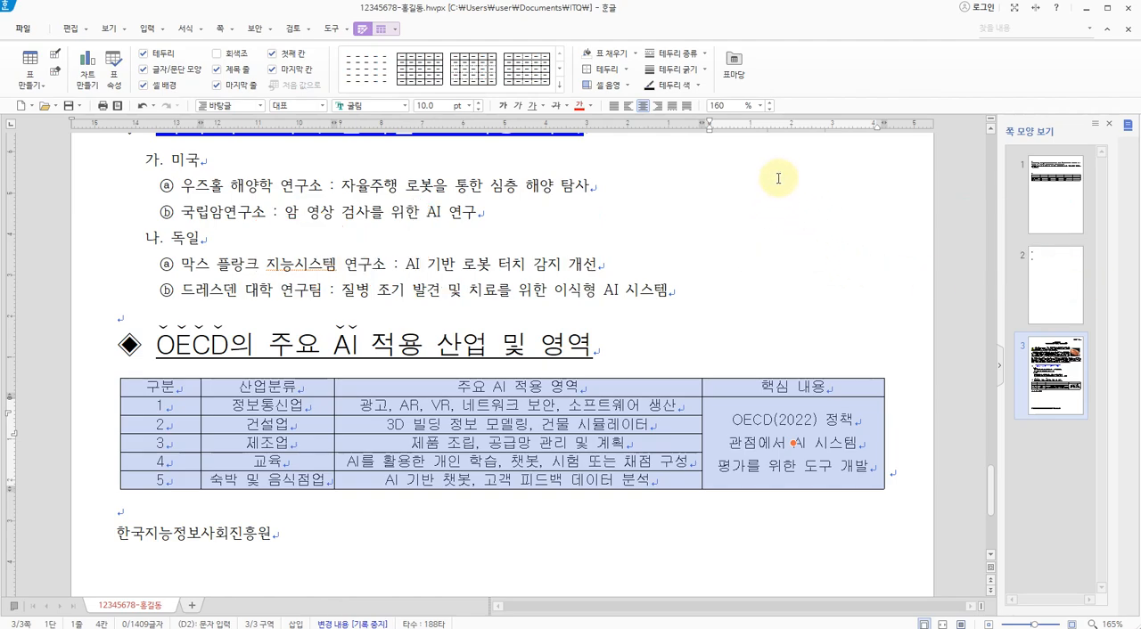
Increase the height of all rows in the selected table by two increments
key(ctrl+Down)
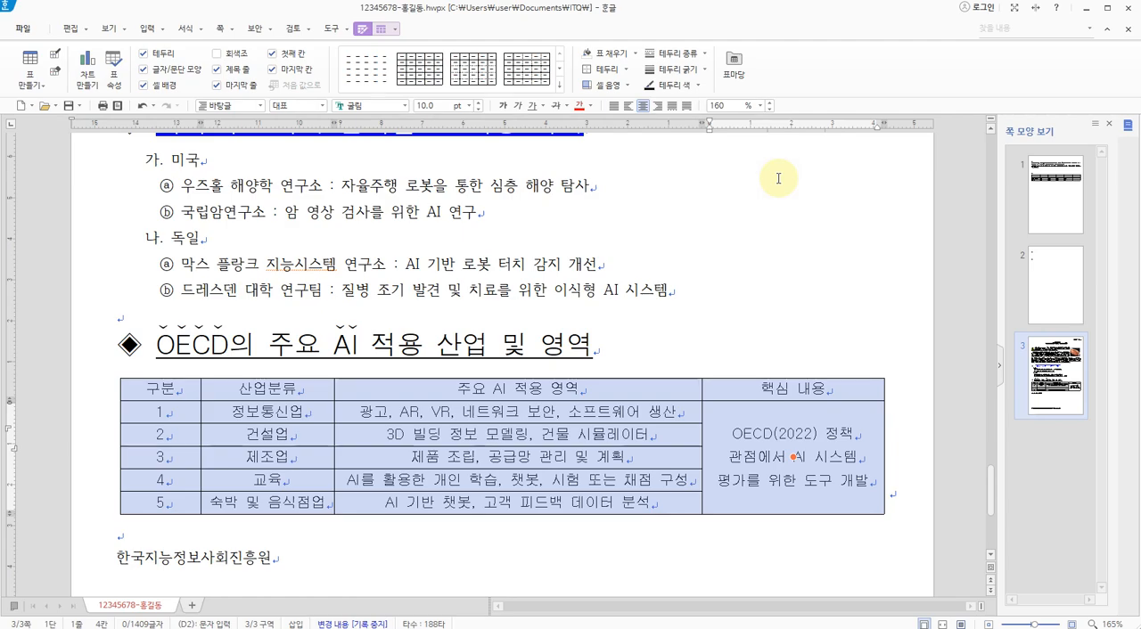
key(ctrl+Down)
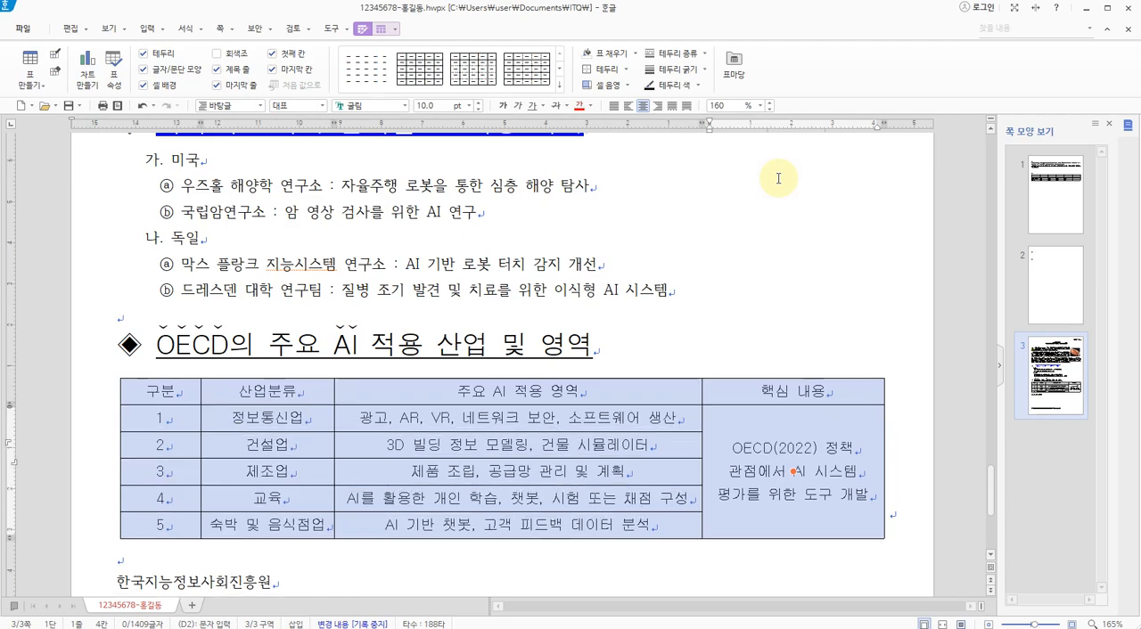
scroll(548, 288, down, 3)
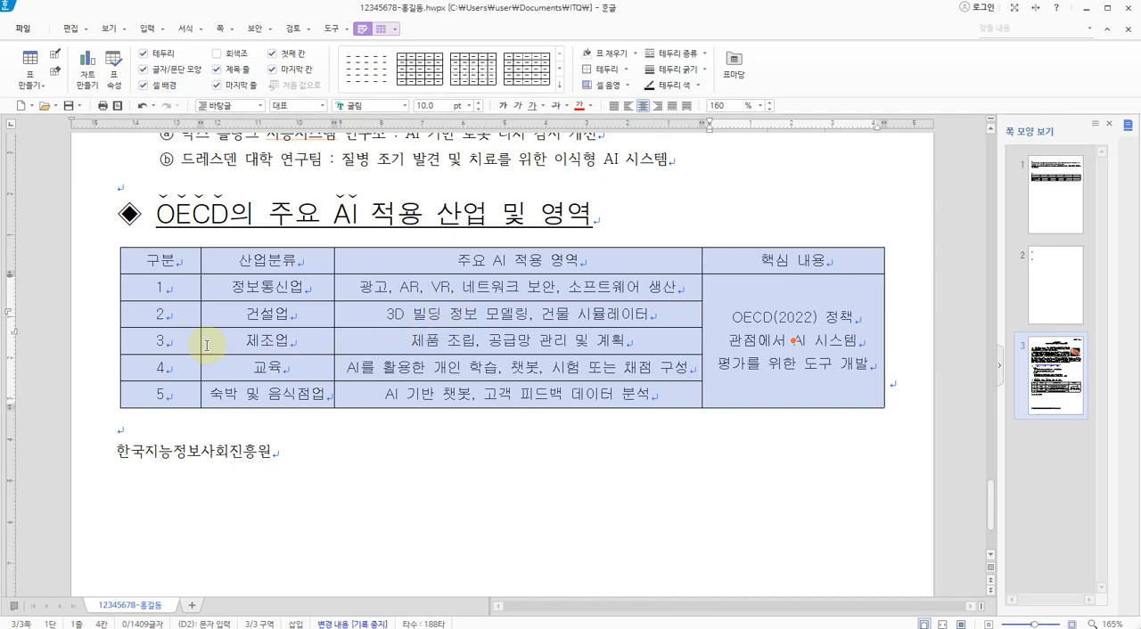
Check the 3p.jpg exam sheet for the header row's gradient background and the table's border lines, comparing them with the document's table
key(alt+Tab)
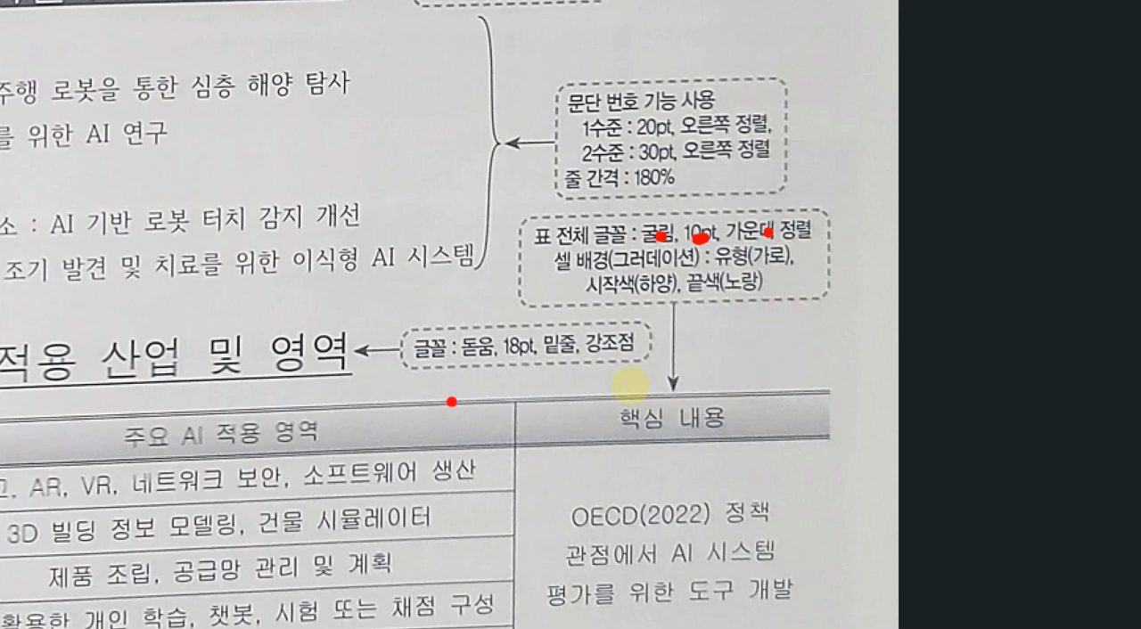
drag(454, 401, 463, 461)
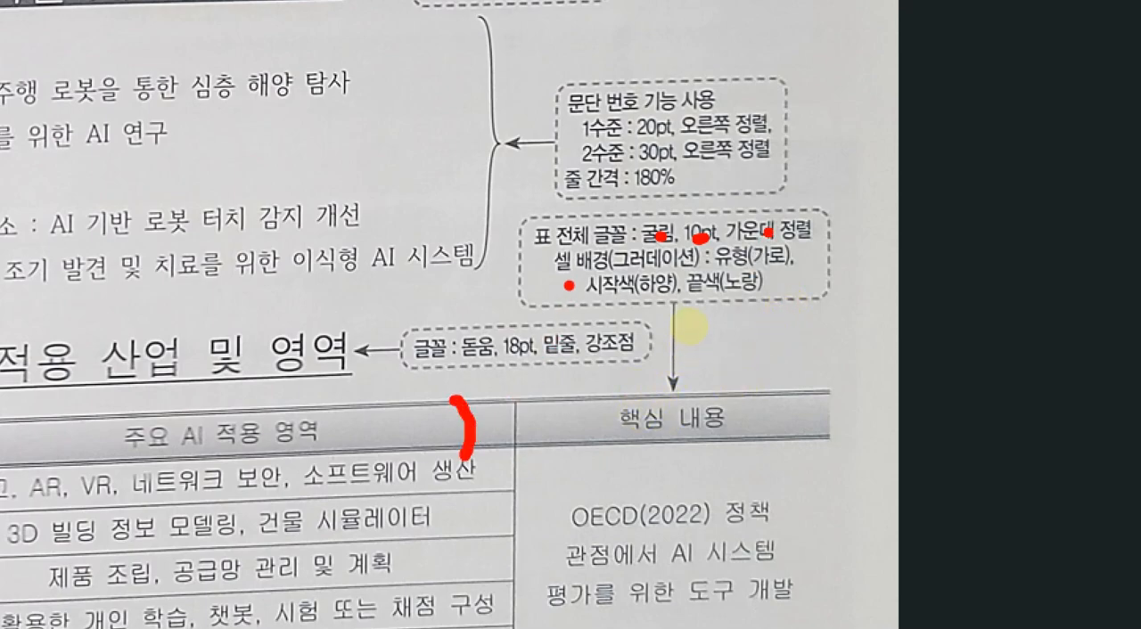
drag(566, 278, 636, 275)
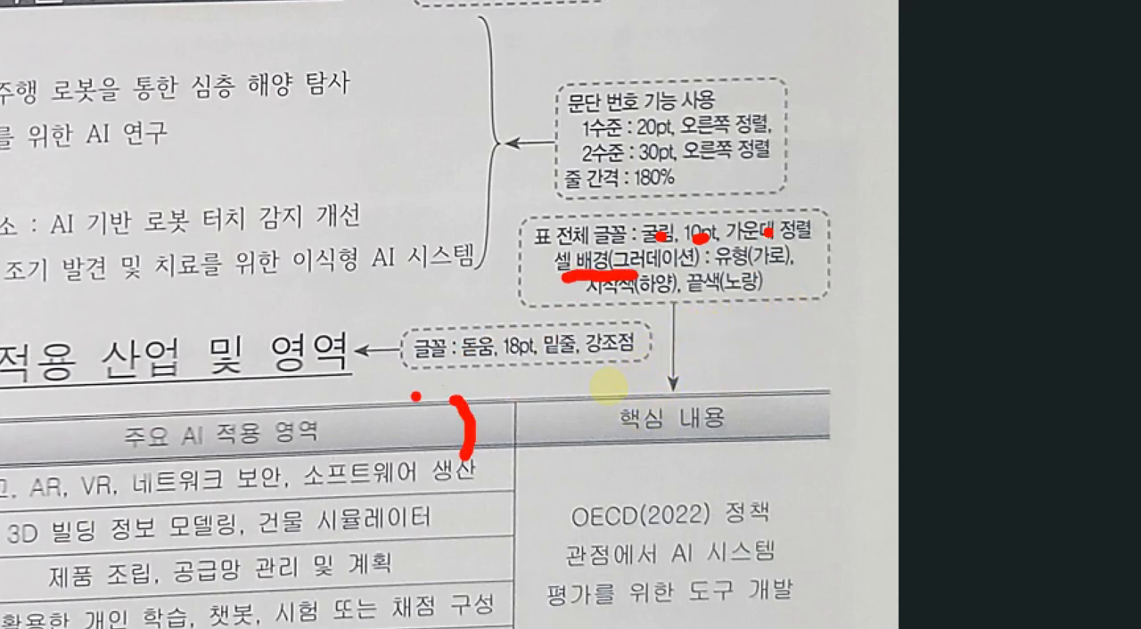
mouse_move(394, 432)
mouse_down()
mouse_move(355, 436)
mouse_move(383, 426)
mouse_move(379, 442)
mouse_up()
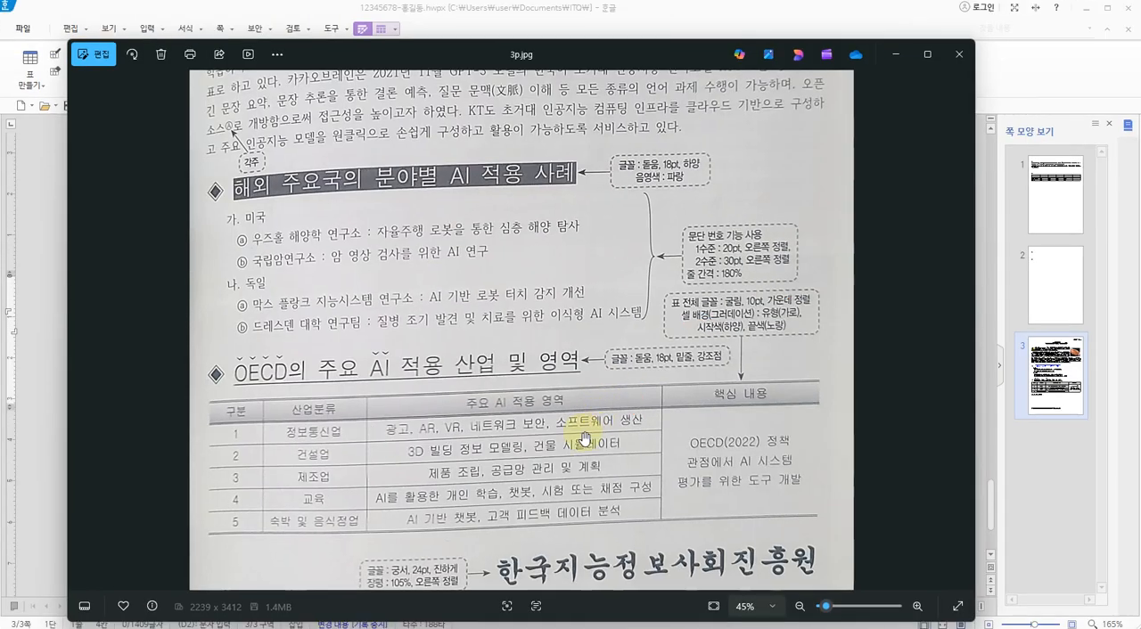
key(alt+Tab)
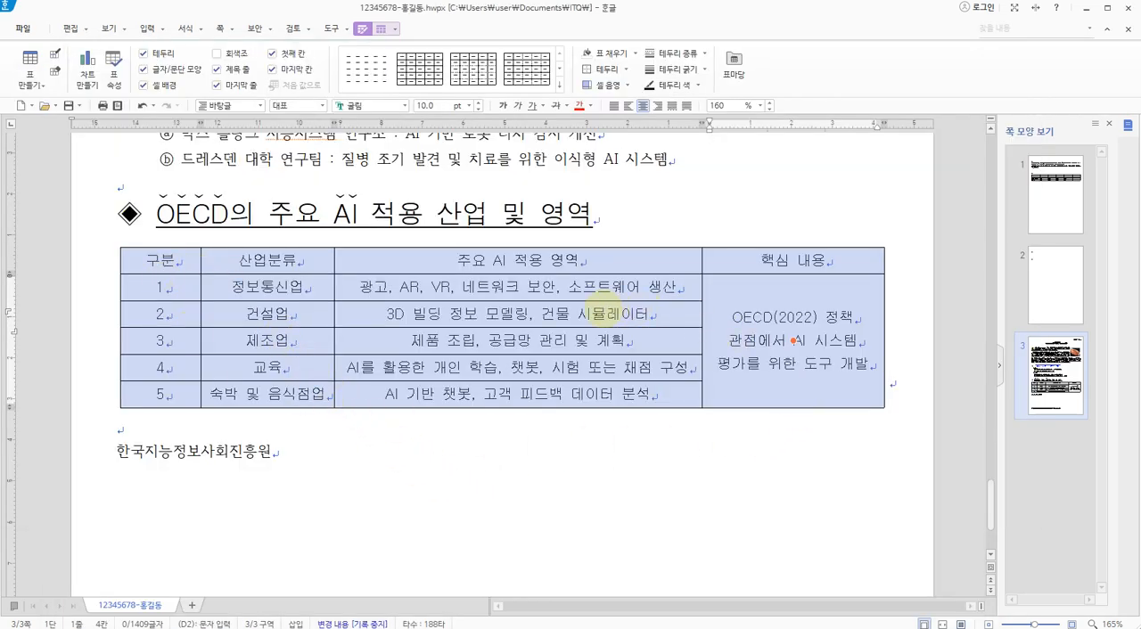
mouse_move(594, 241)
mouse_down()
mouse_move(658, 241)
mouse_move(627, 270)
mouse_move(656, 277)
mouse_up()
drag(611, 402, 666, 408)
mouse_move(129, 309)
mouse_down()
mouse_move(112, 329)
mouse_move(130, 327)
mouse_up()
mouse_move(910, 302)
mouse_down()
mouse_move(868, 328)
mouse_move(890, 337)
mouse_up()
key(Escape)
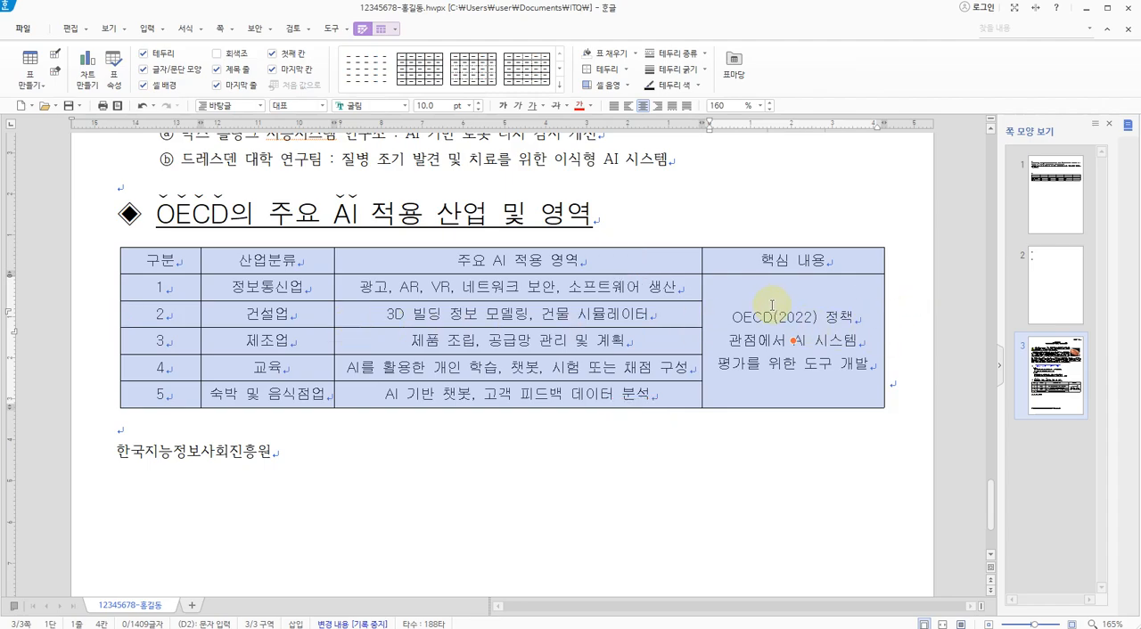
key(alt+Tab)
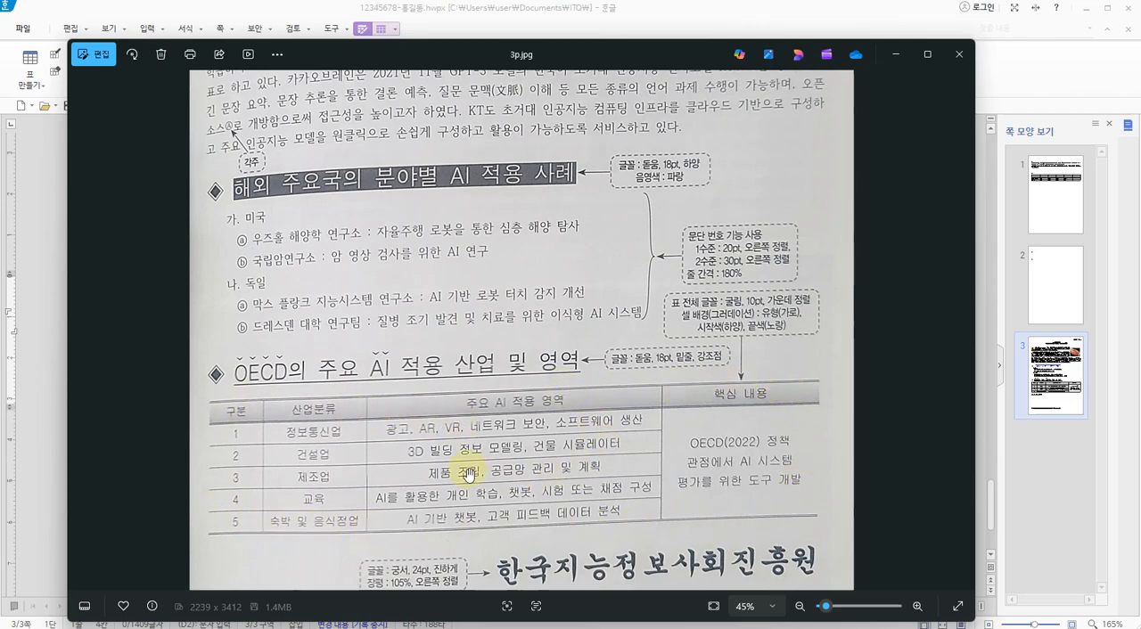
key(alt+Tab)
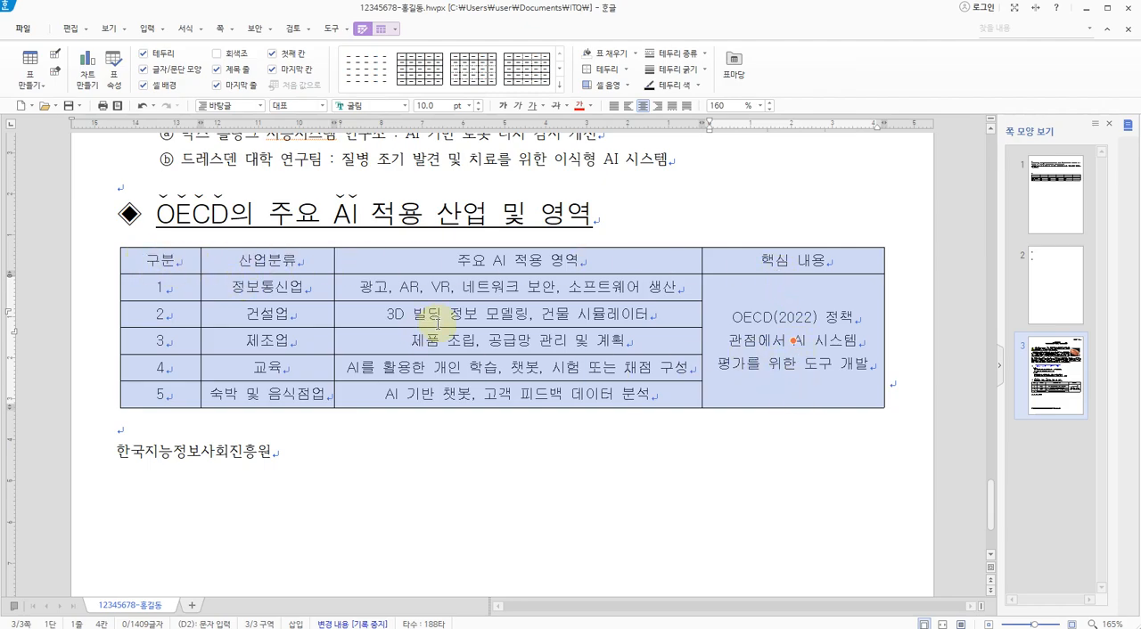
Open the cell border and background settings for all selected table cells and show the border options
mouse_move(507, 316)
mouse_down()
mouse_move(457, 305)
mouse_move(505, 357)
mouse_up()
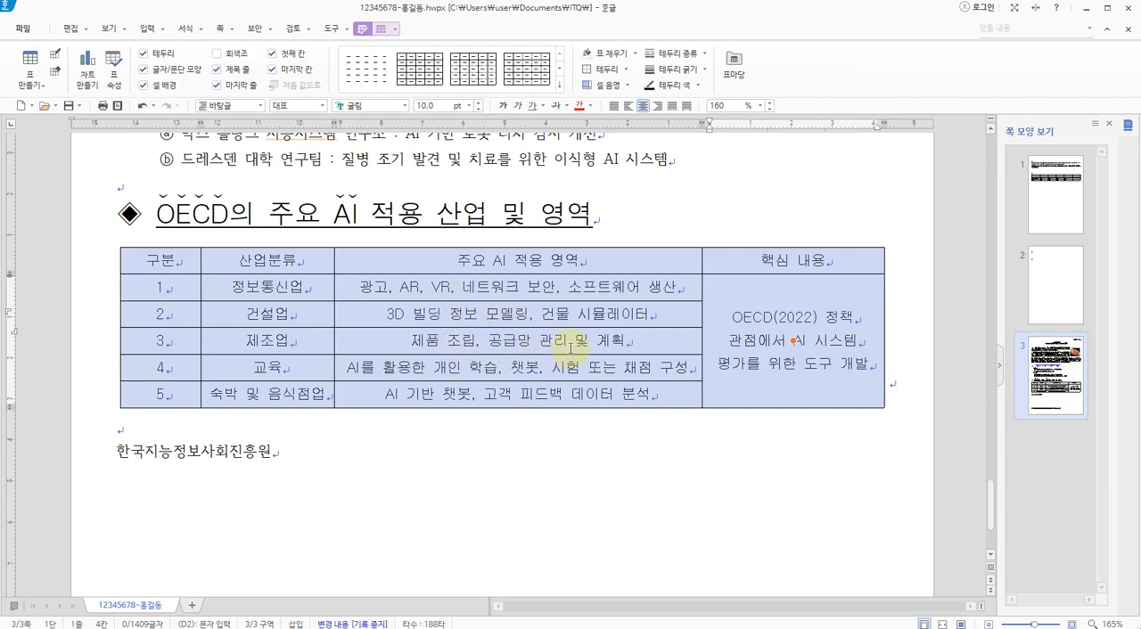
key(l)
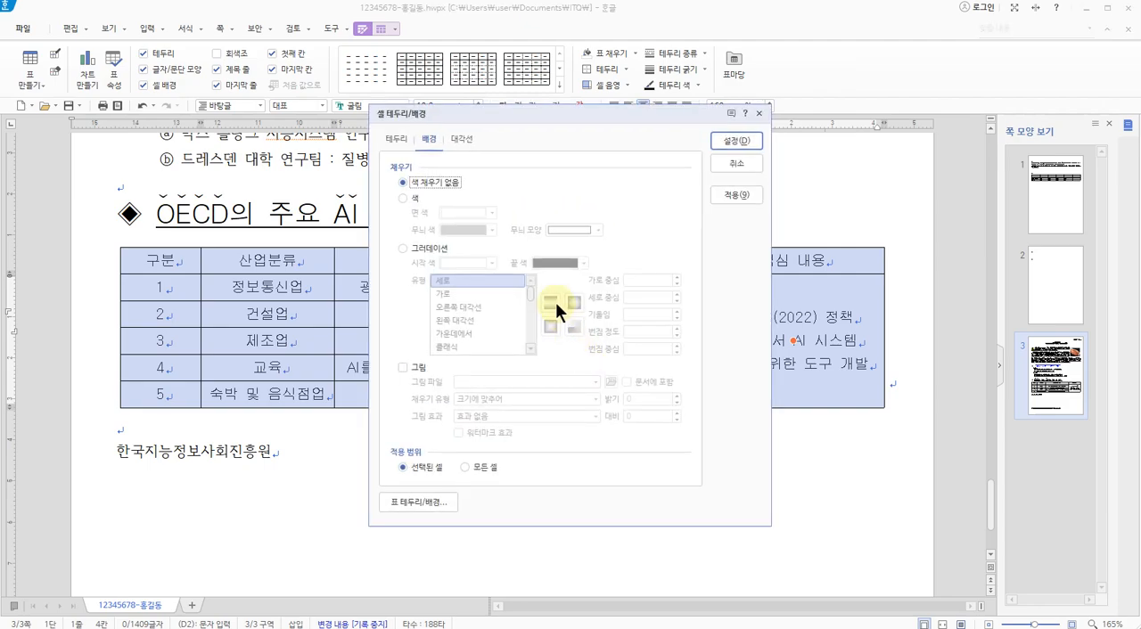
drag(450, 117, 445, 138)
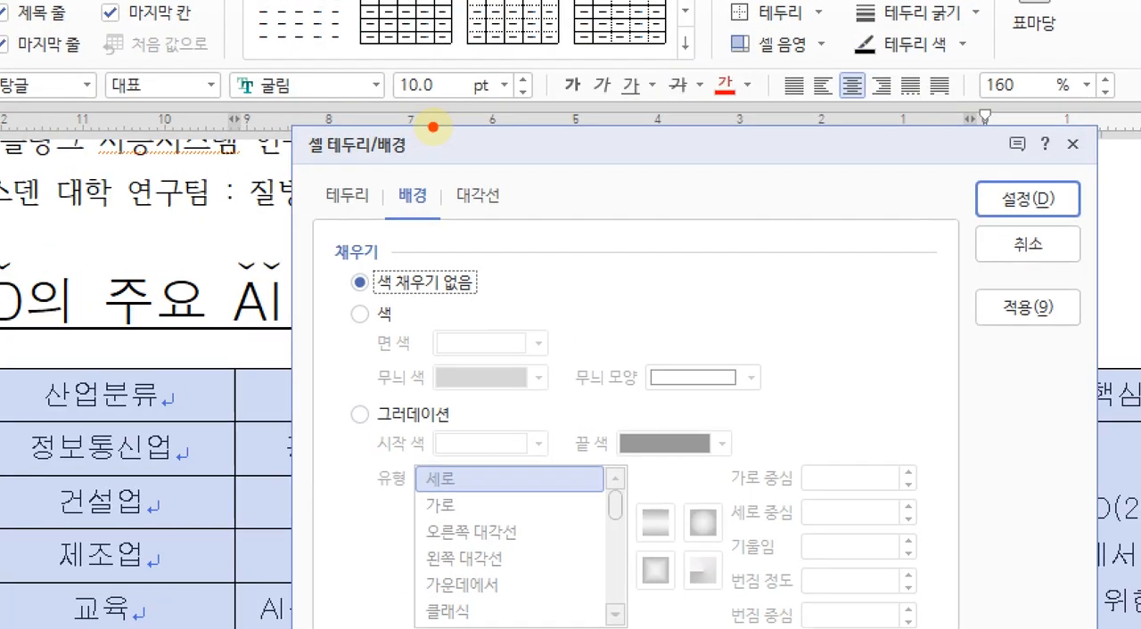
mouse_move(421, 191)
mouse_down()
mouse_move(392, 234)
mouse_move(444, 166)
mouse_up()
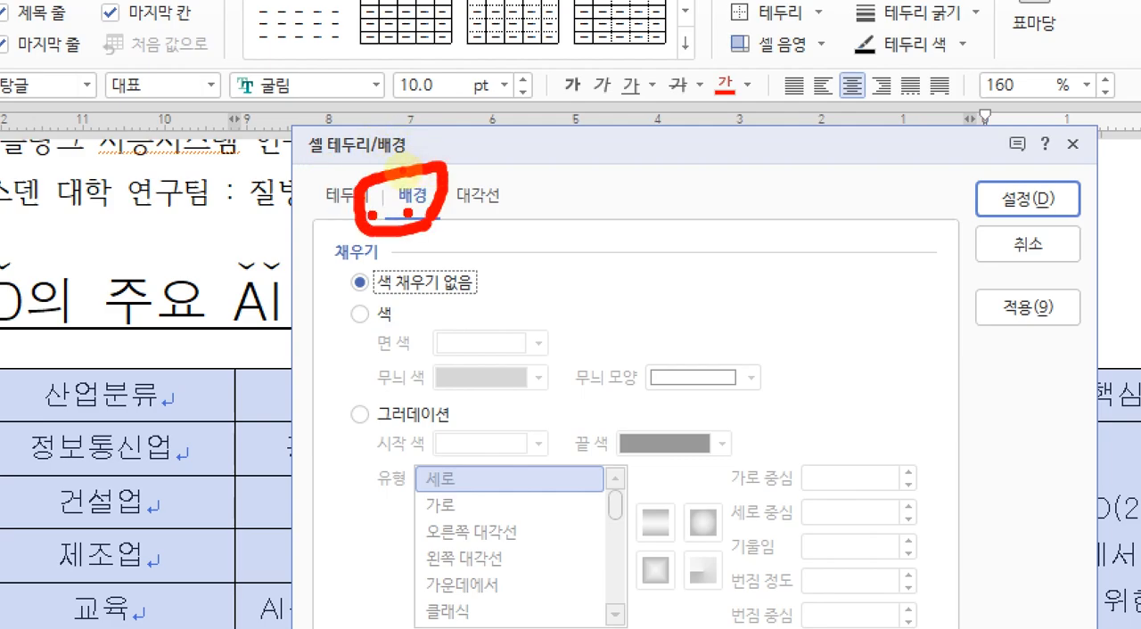
mouse_move(363, 228)
mouse_down()
mouse_move(305, 189)
mouse_move(373, 214)
mouse_up()
key(Escape)
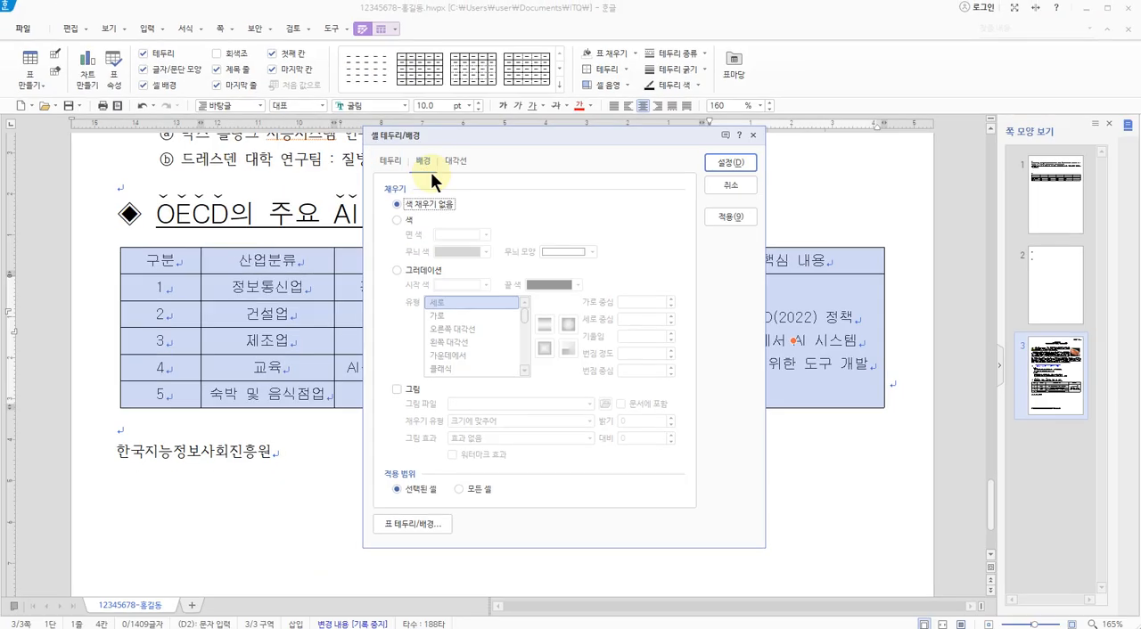
click(393, 162)
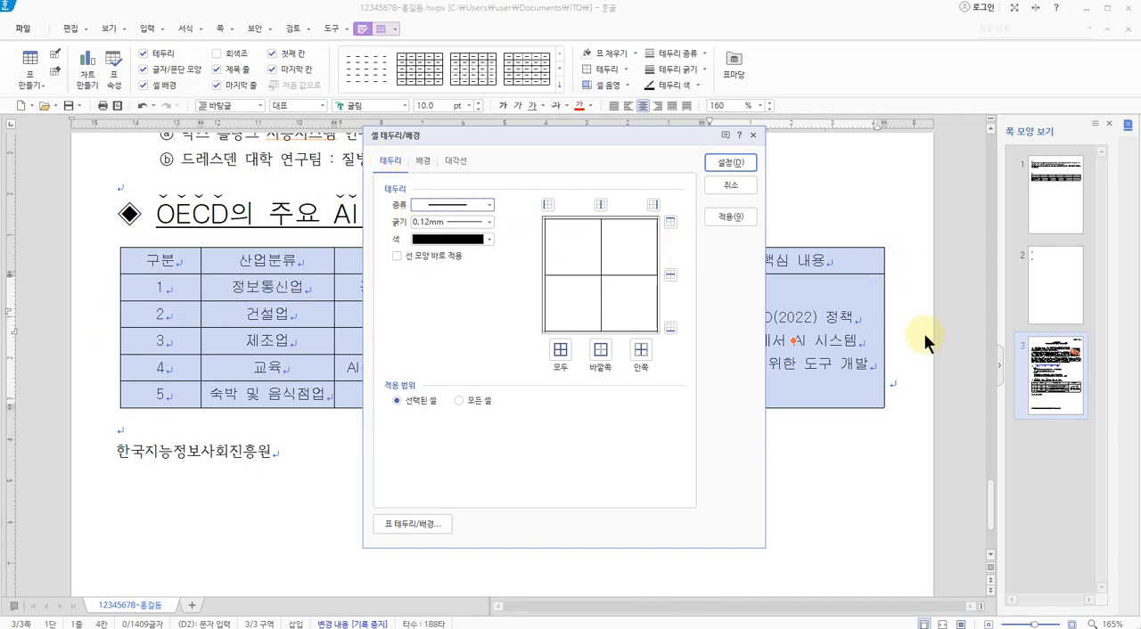
Set the border line type to none and apply it to the left and right outer edges of the selected cells
click(444, 201)
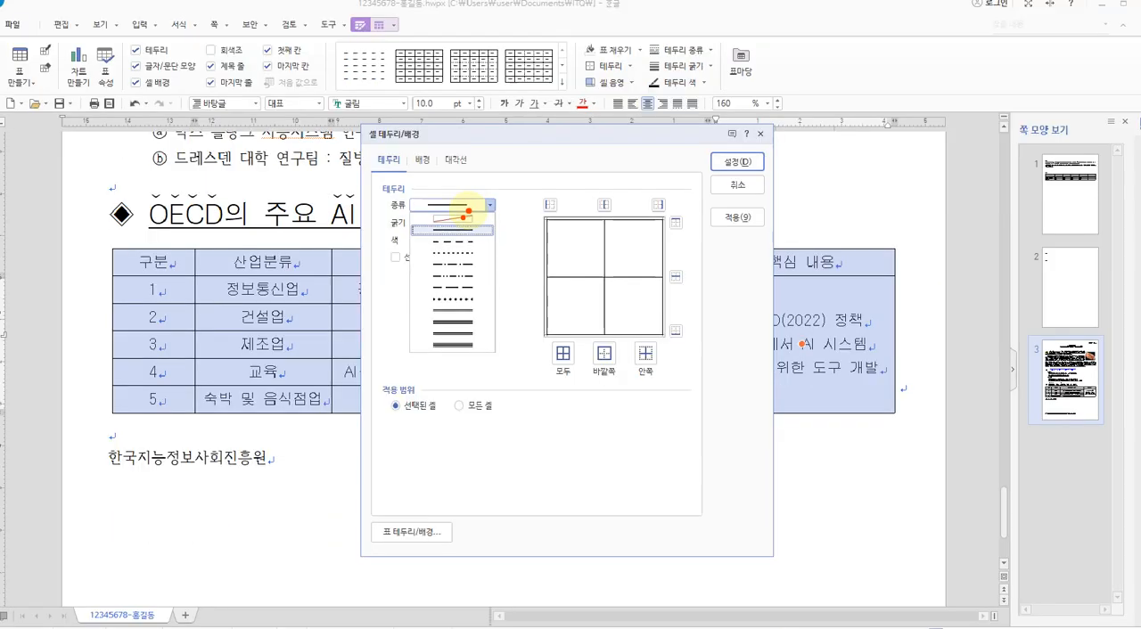
key(Escape)
click(455, 205)
click(455, 214)
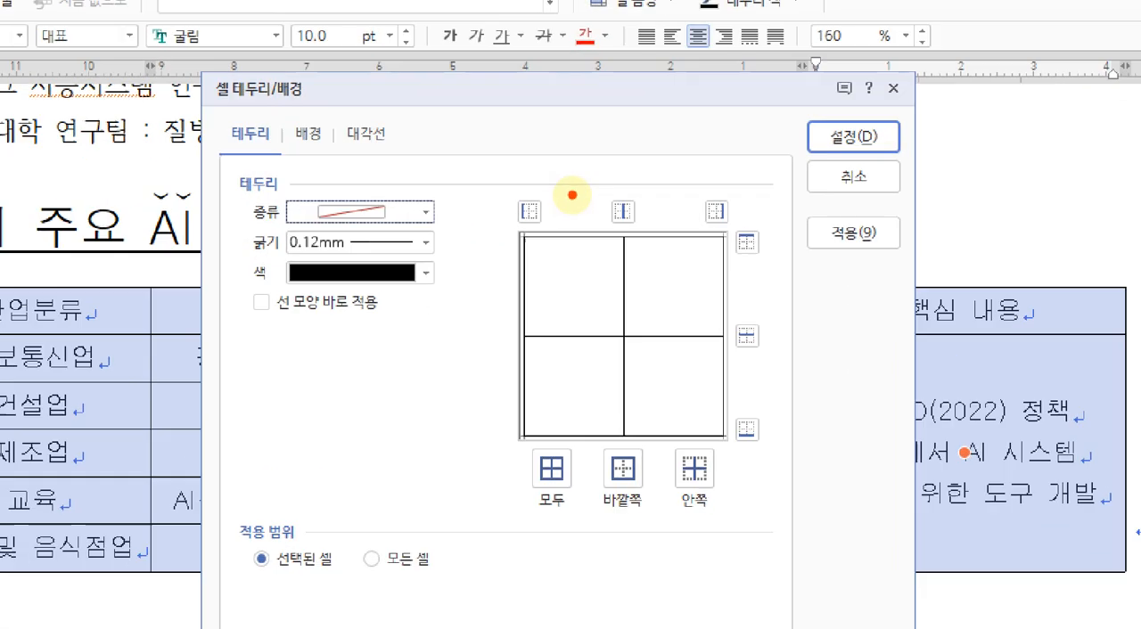
mouse_move(567, 203)
mouse_down()
mouse_move(561, 191)
mouse_move(568, 205)
mouse_up()
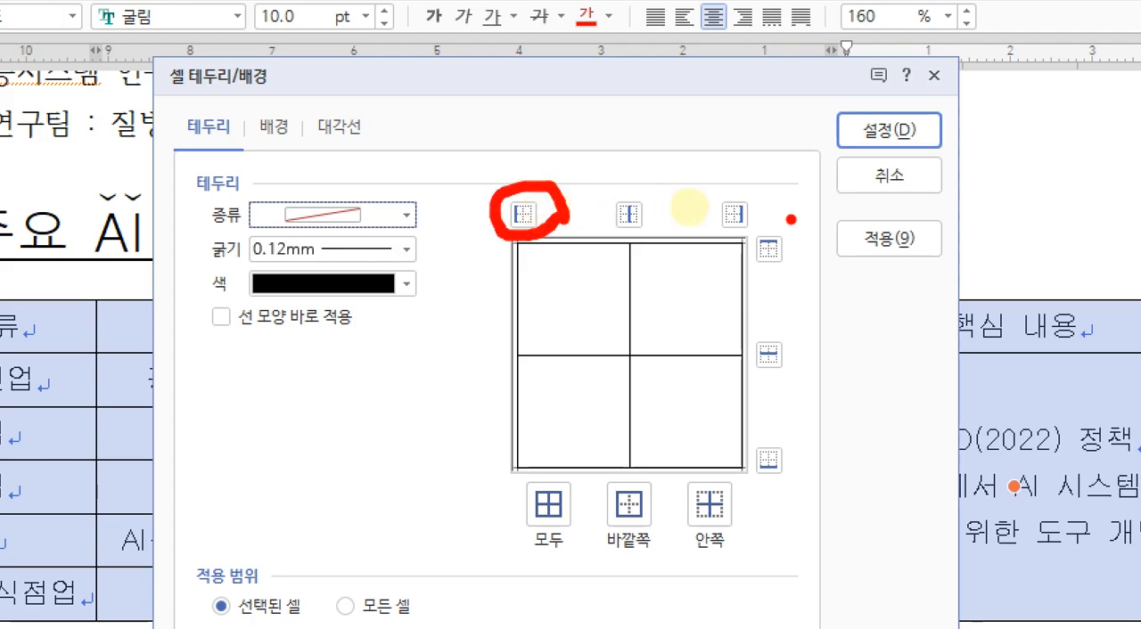
drag(769, 233, 777, 210)
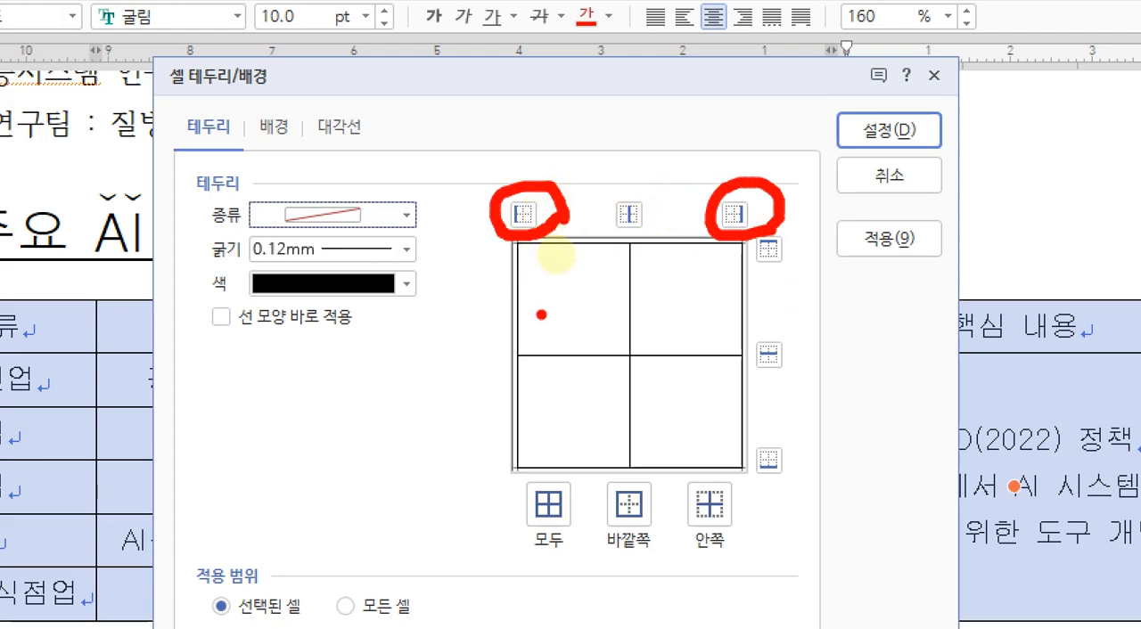
mouse_move(527, 319)
mouse_down()
mouse_move(501, 305)
mouse_move(540, 294)
mouse_move(533, 317)
mouse_up()
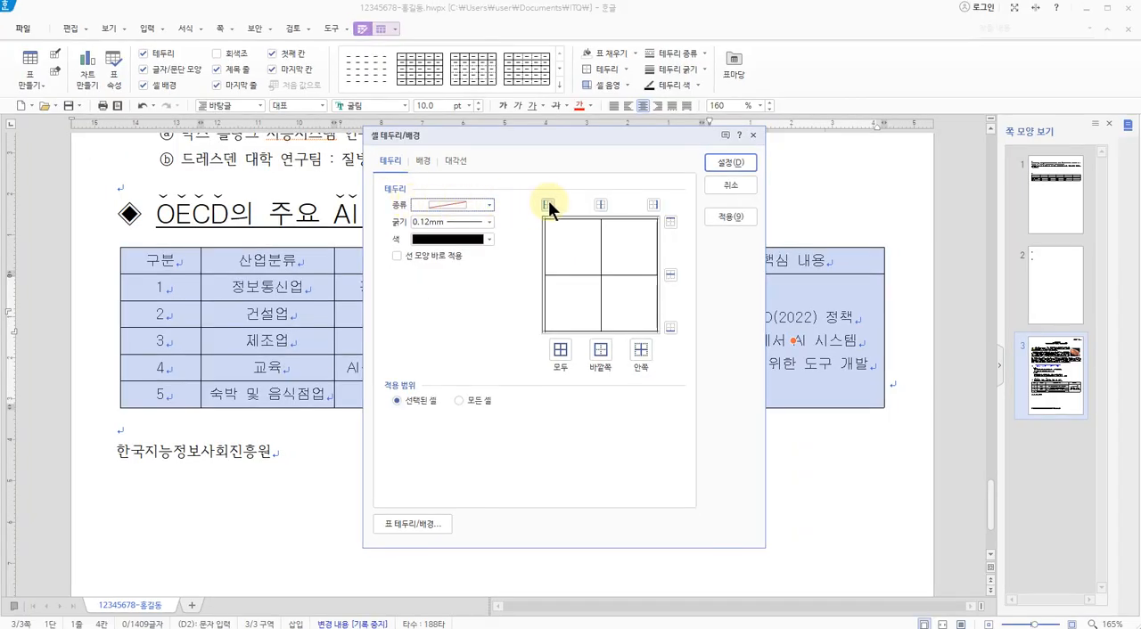
click(548, 204)
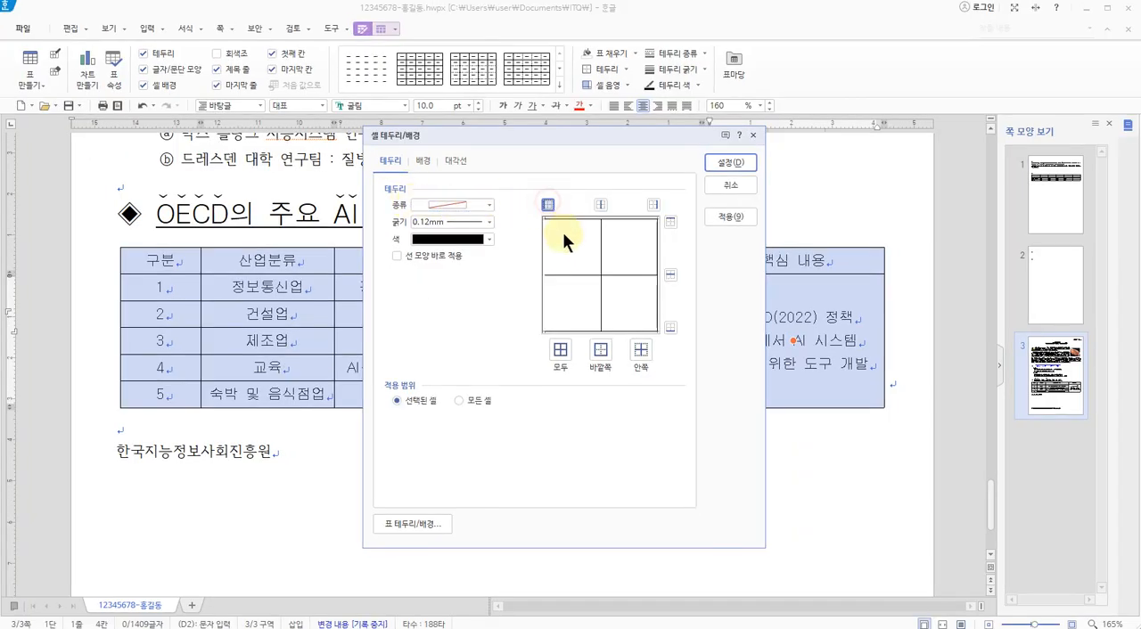
click(653, 200)
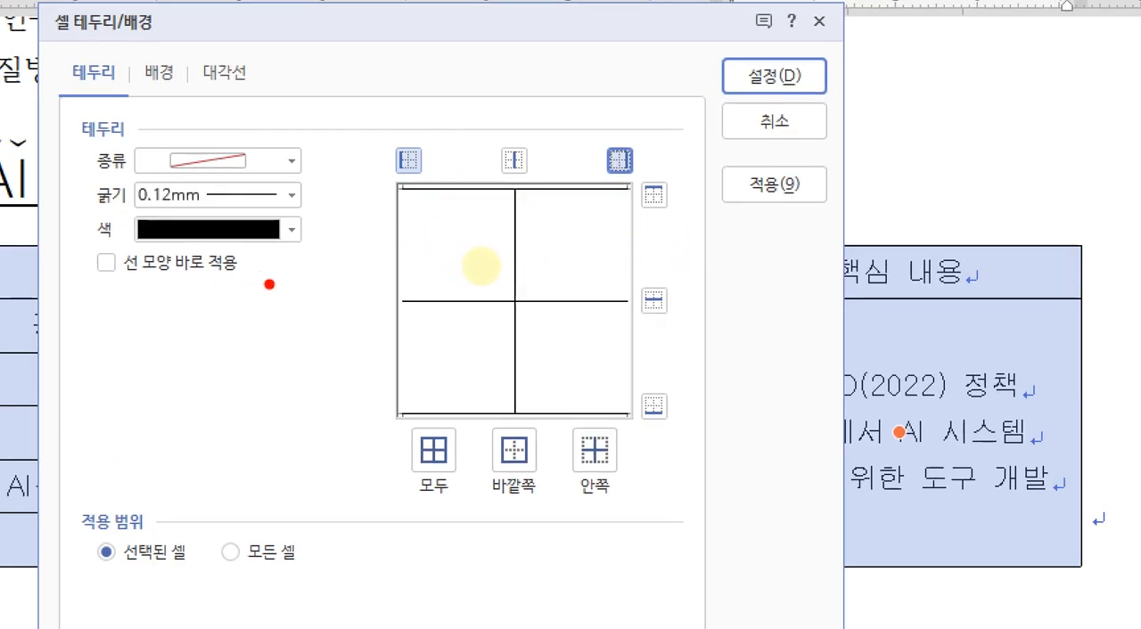
drag(409, 229, 411, 309)
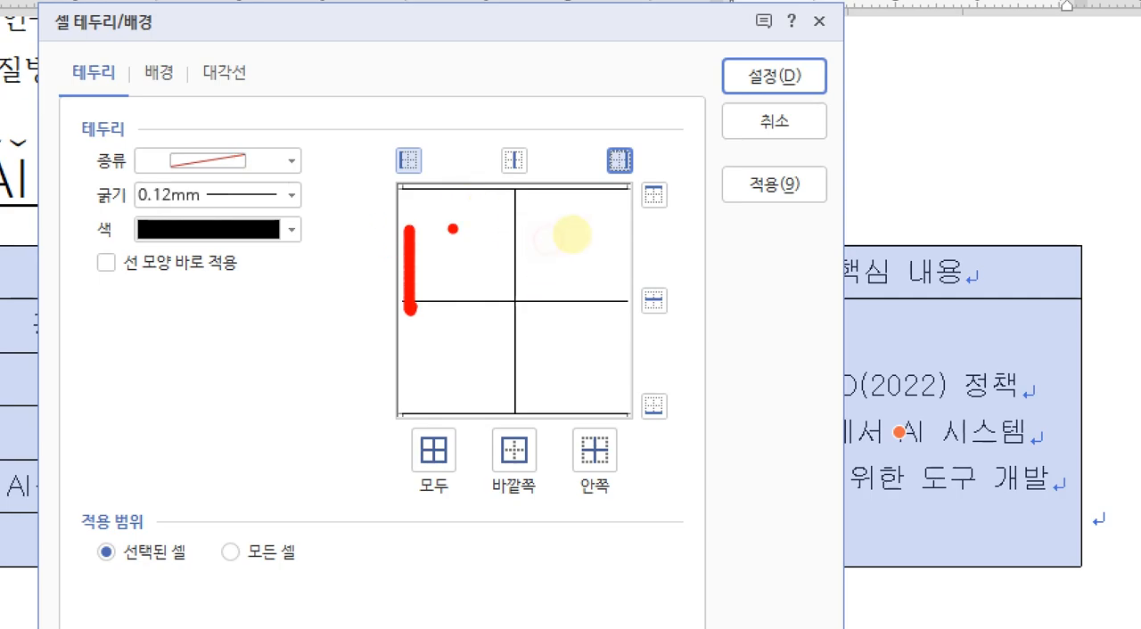
drag(454, 191, 566, 188)
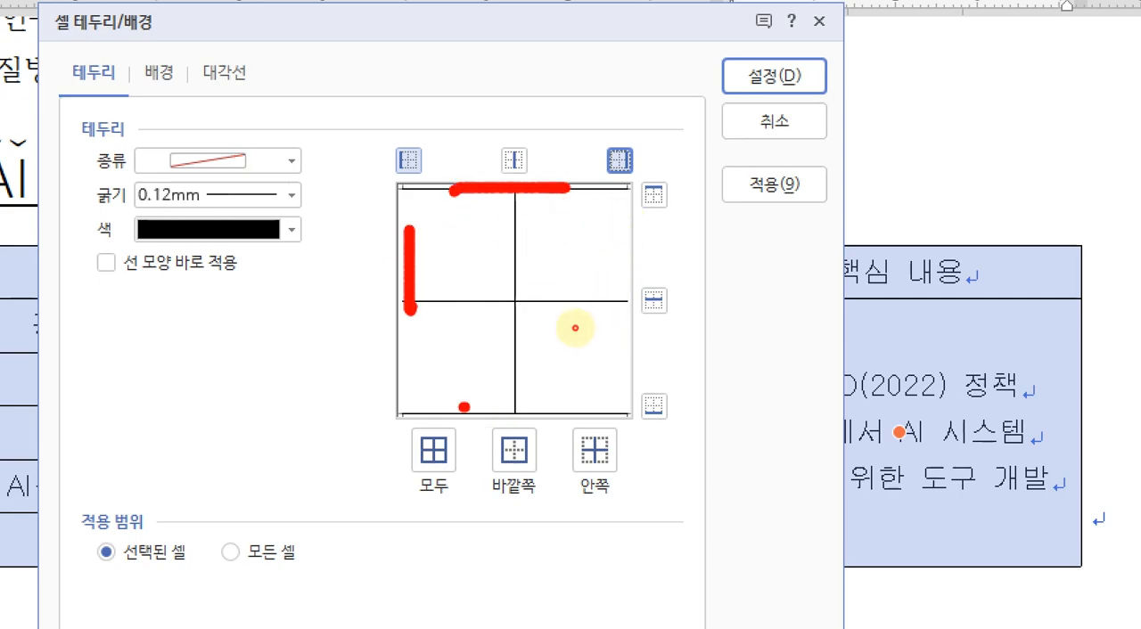
drag(461, 406, 597, 407)
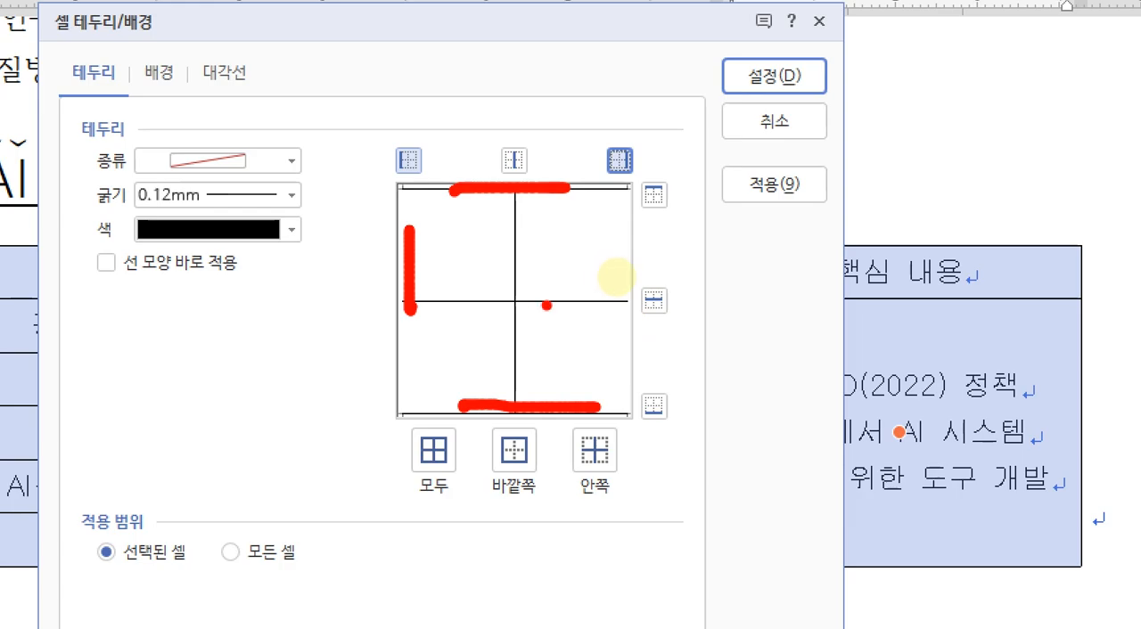
mouse_move(250, 291)
mouse_down()
mouse_move(247, 249)
mouse_move(151, 235)
mouse_move(71, 262)
mouse_move(79, 296)
mouse_move(250, 296)
mouse_up()
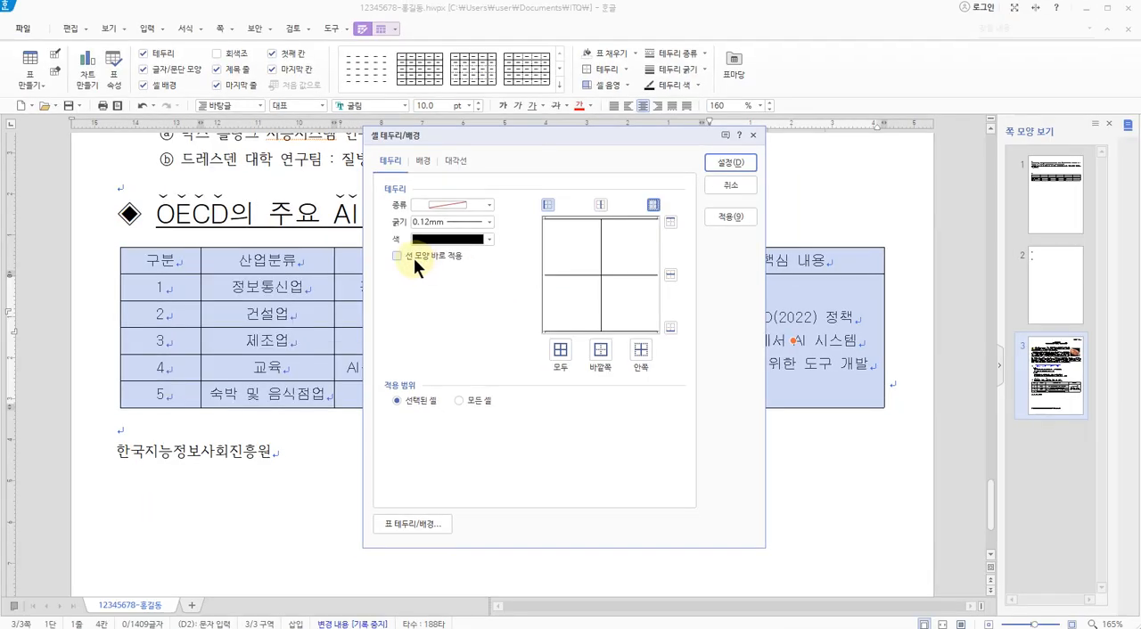
click(141, 268)
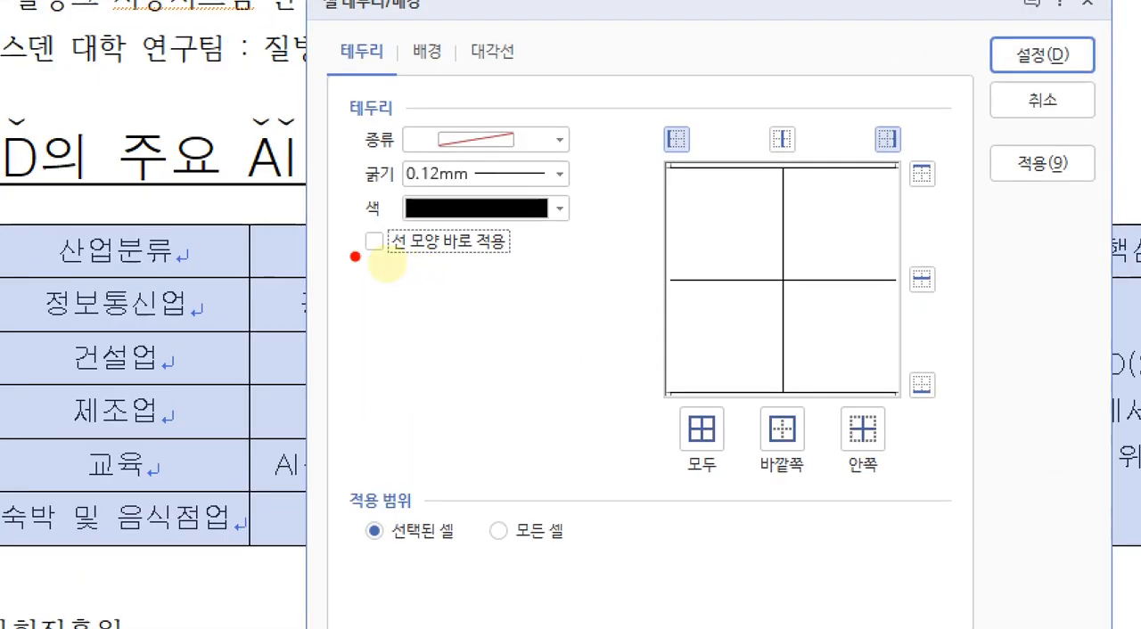
drag(386, 263, 426, 263)
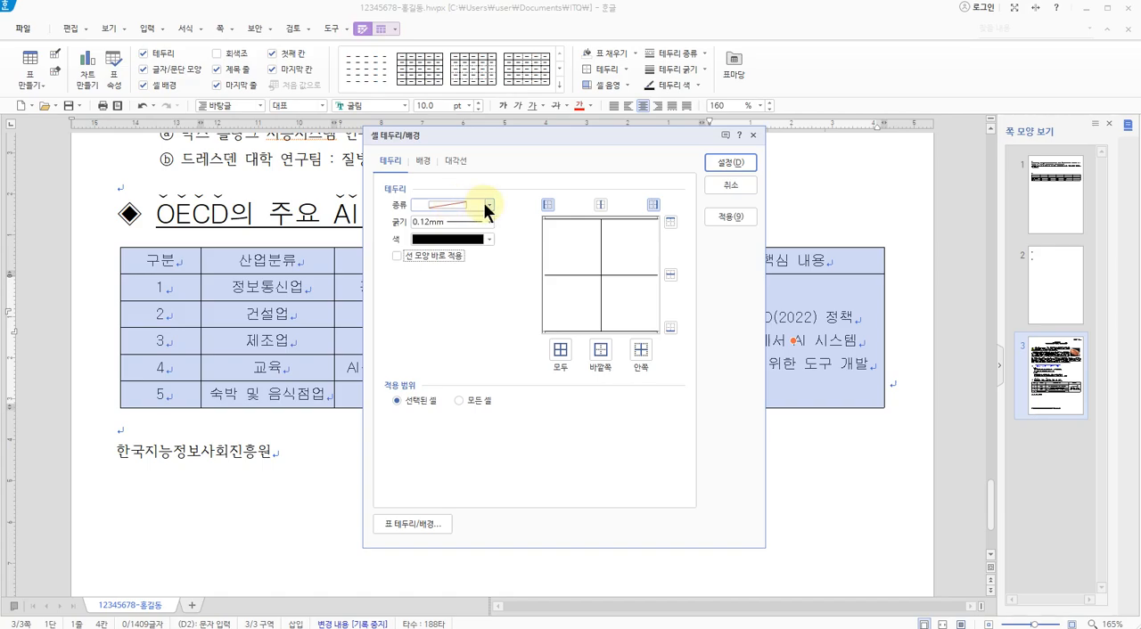
Set the border line type for the selected table cells to the evenly thin double line
click(487, 205)
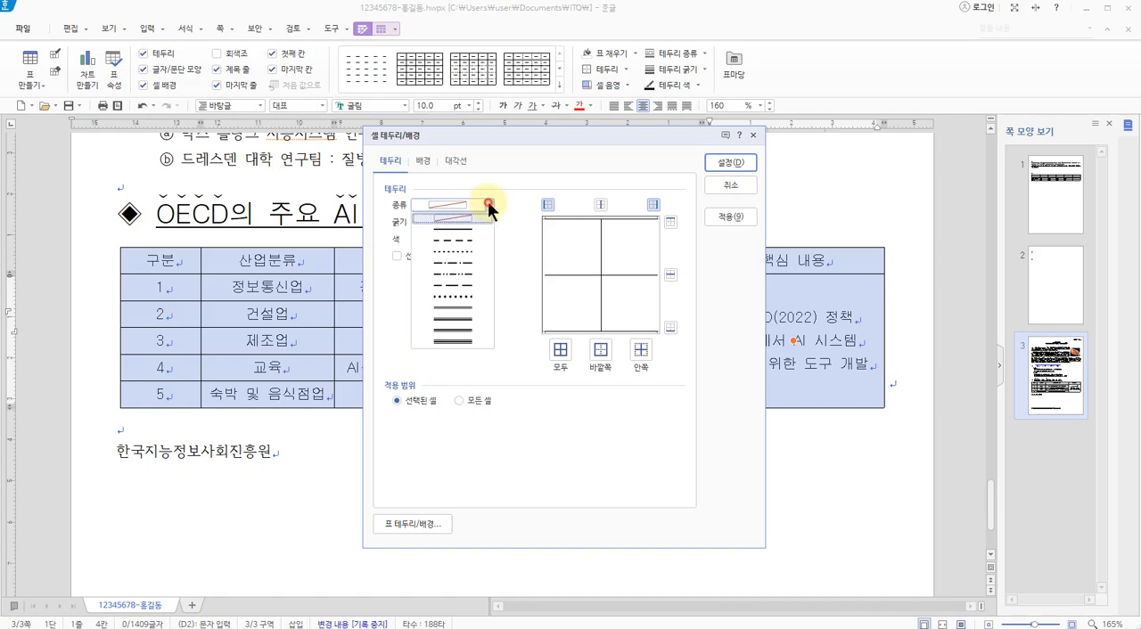
click(495, 318)
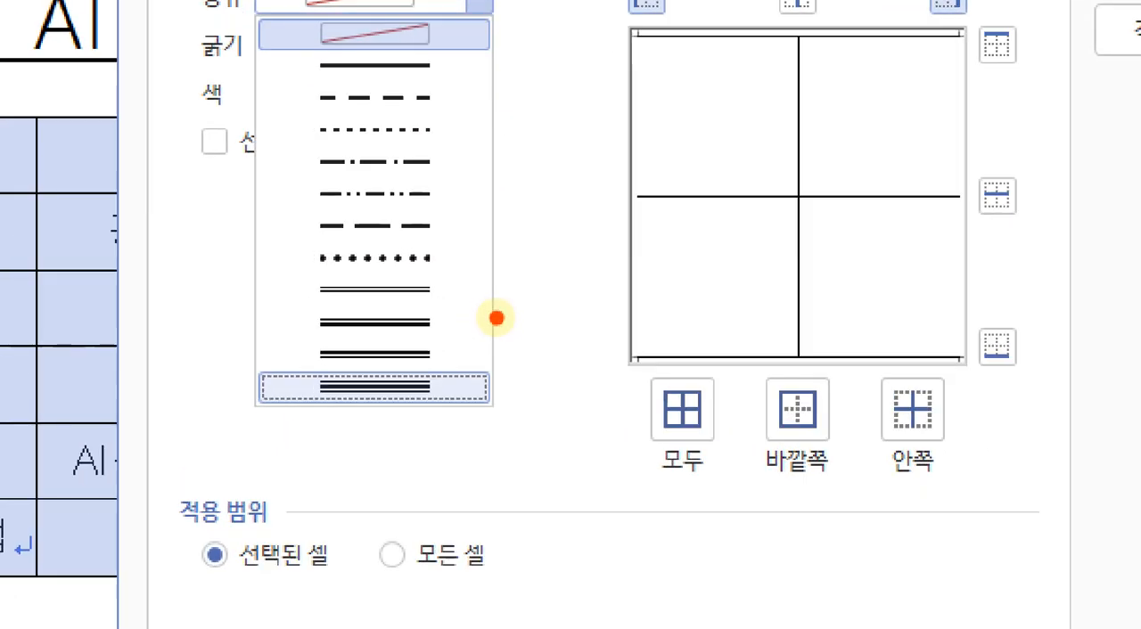
drag(483, 310, 482, 335)
drag(318, 312, 298, 464)
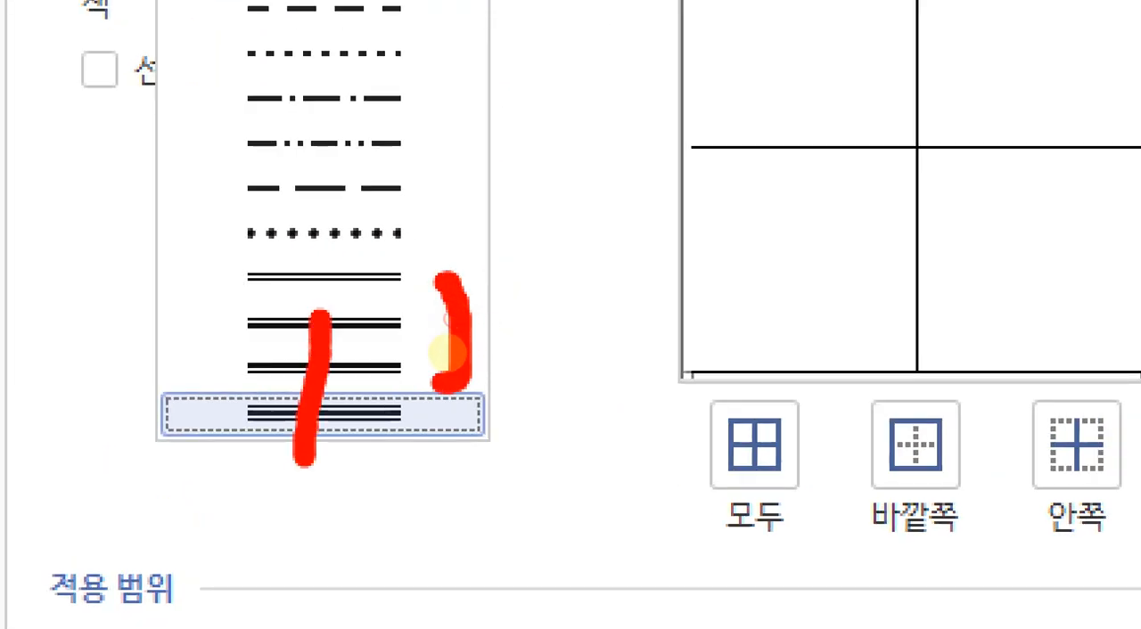
drag(272, 308, 352, 439)
mouse_move(272, 302)
mouse_down()
mouse_move(412, 294)
mouse_move(484, 306)
mouse_move(477, 313)
mouse_up()
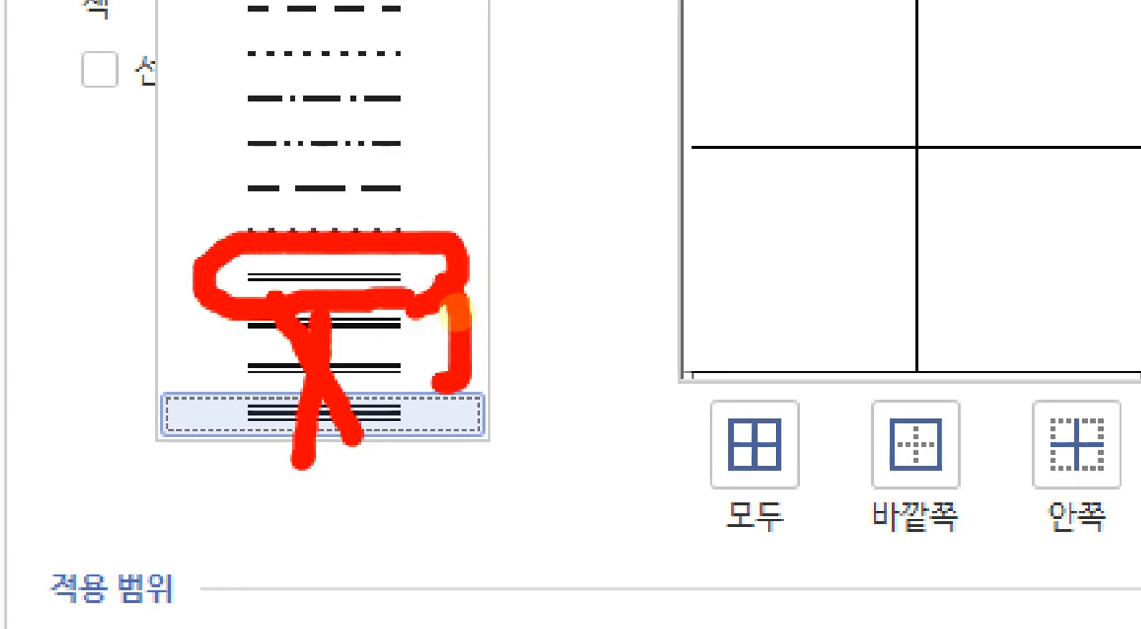
key(Escape)
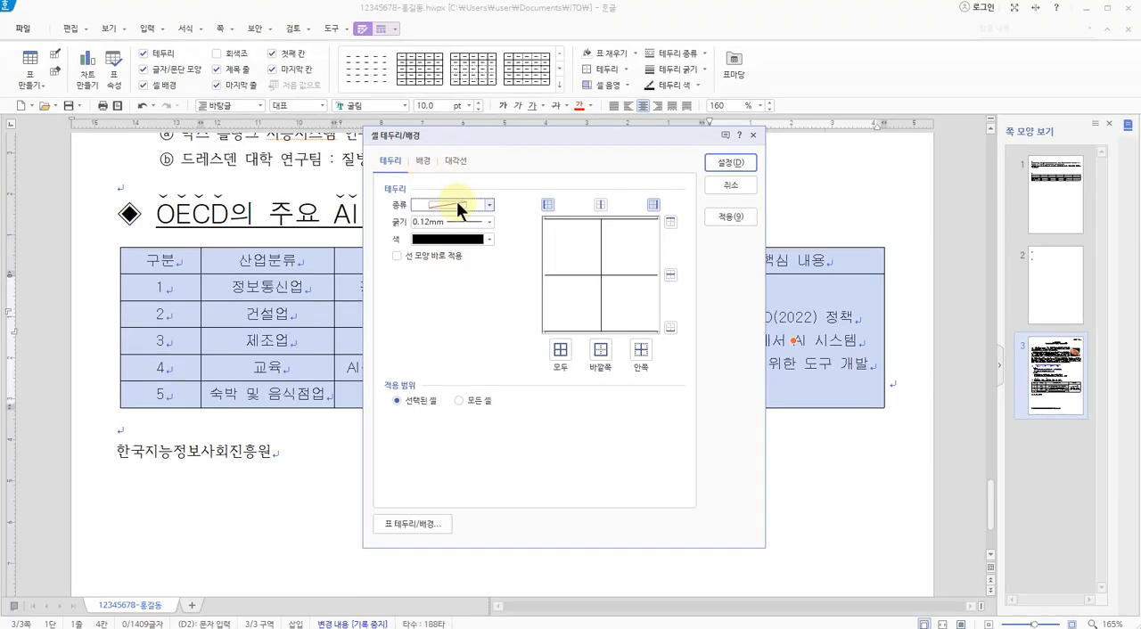
click(457, 204)
click(452, 307)
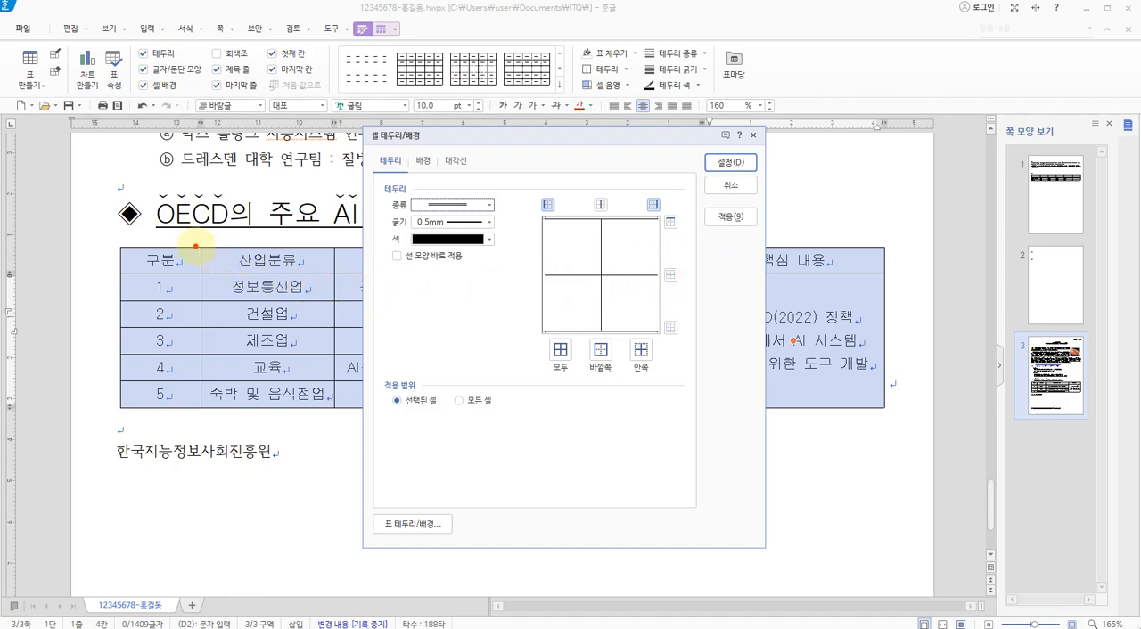
Apply the double line to the top and bottom outer edges of the selected cells, confirm the border settings and deselect the table
drag(196, 246, 328, 246)
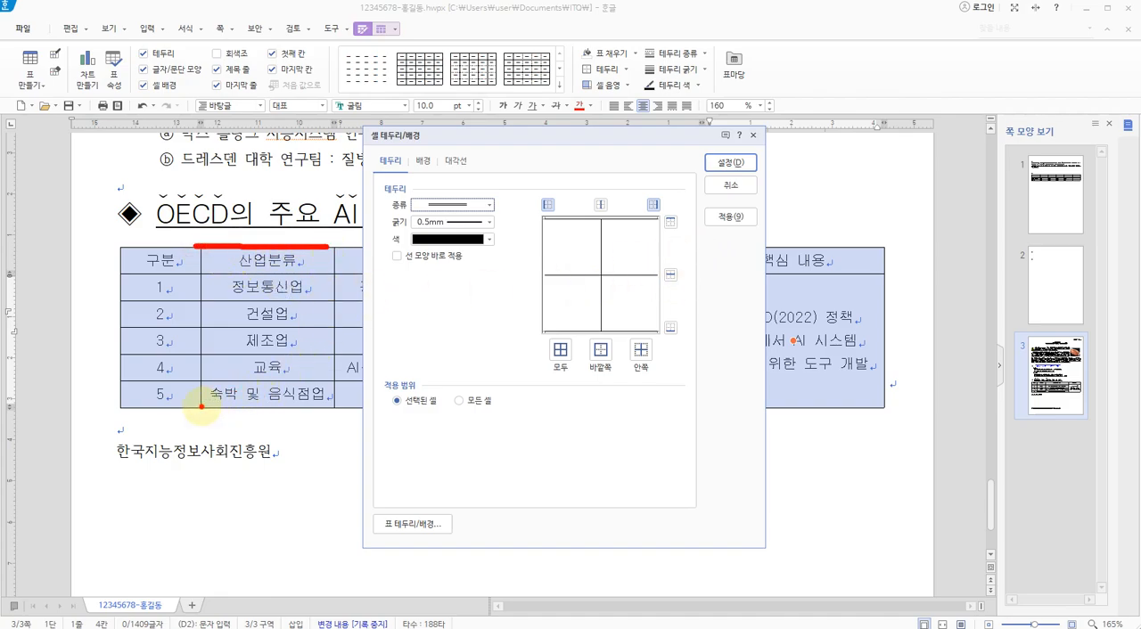
drag(202, 407, 328, 407)
mouse_move(690, 230)
mouse_down()
mouse_move(675, 208)
mouse_move(682, 239)
mouse_up()
mouse_move(693, 339)
mouse_down()
mouse_move(678, 335)
mouse_move(683, 312)
mouse_move(707, 316)
mouse_up()
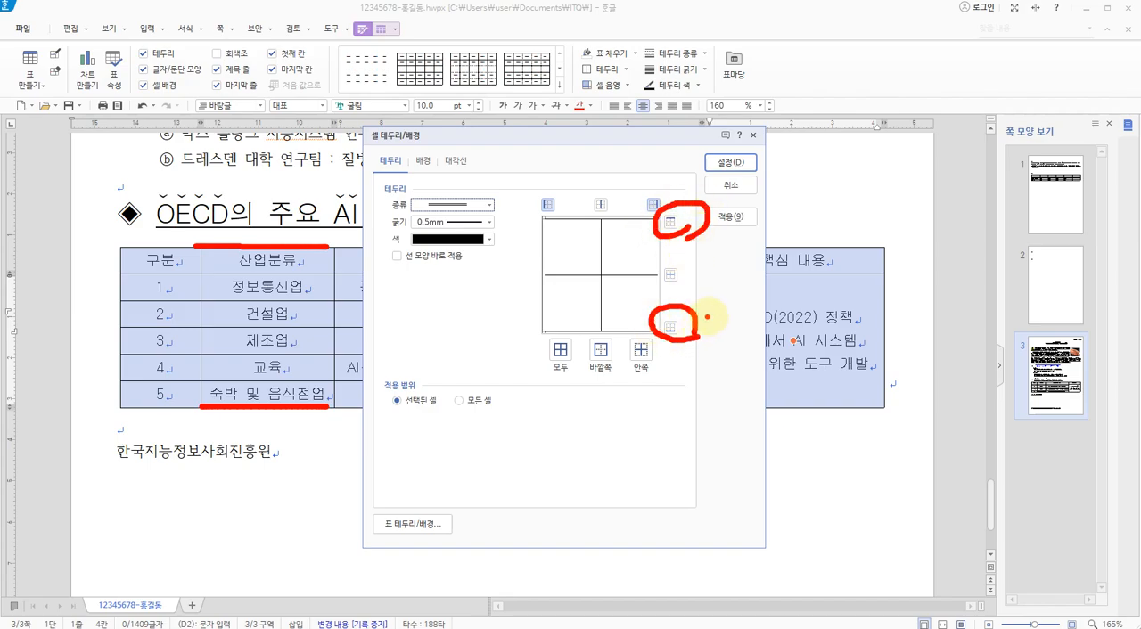
key(Escape)
click(670, 221)
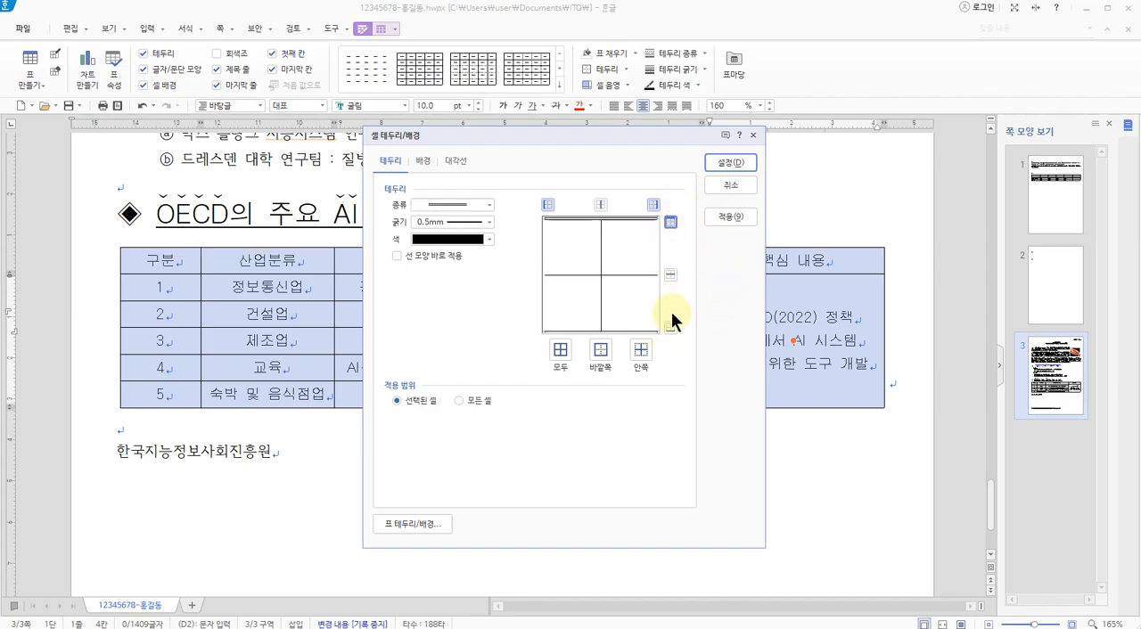
click(673, 327)
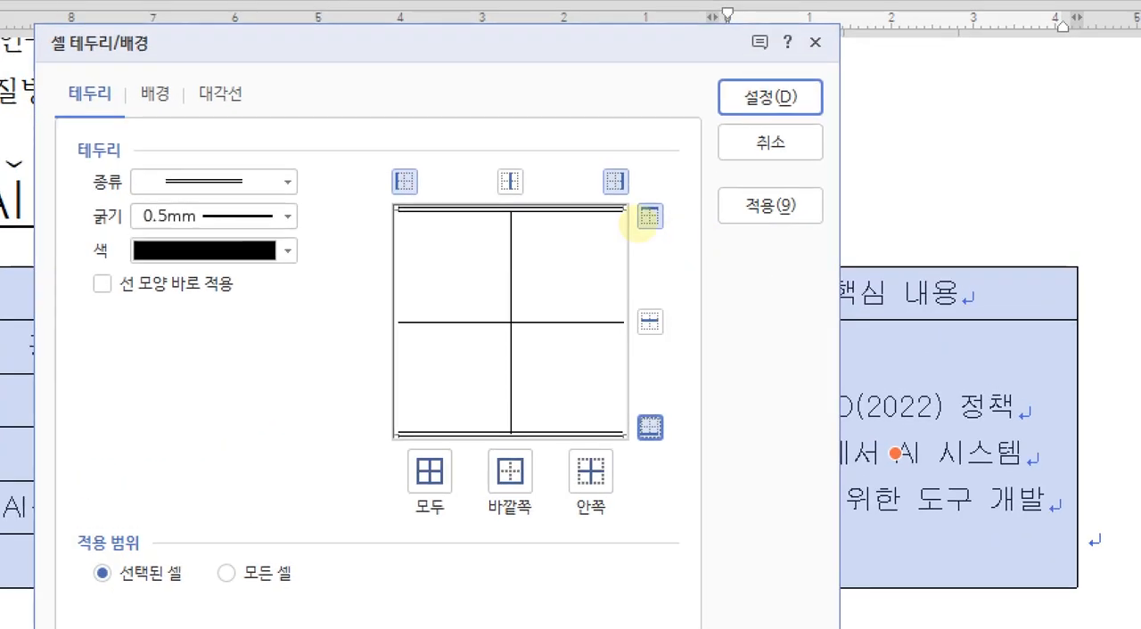
drag(566, 221, 571, 234)
mouse_move(573, 456)
mouse_down()
mouse_move(579, 411)
mouse_move(569, 457)
mouse_up()
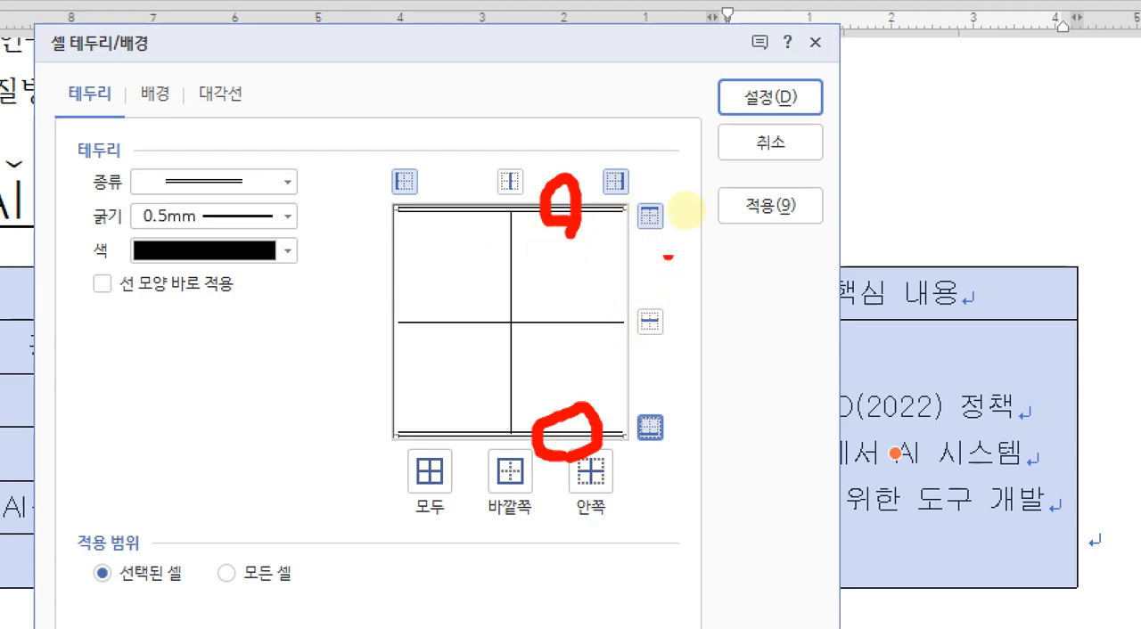
mouse_move(780, 68)
mouse_down()
mouse_move(741, 114)
mouse_move(756, 125)
mouse_up()
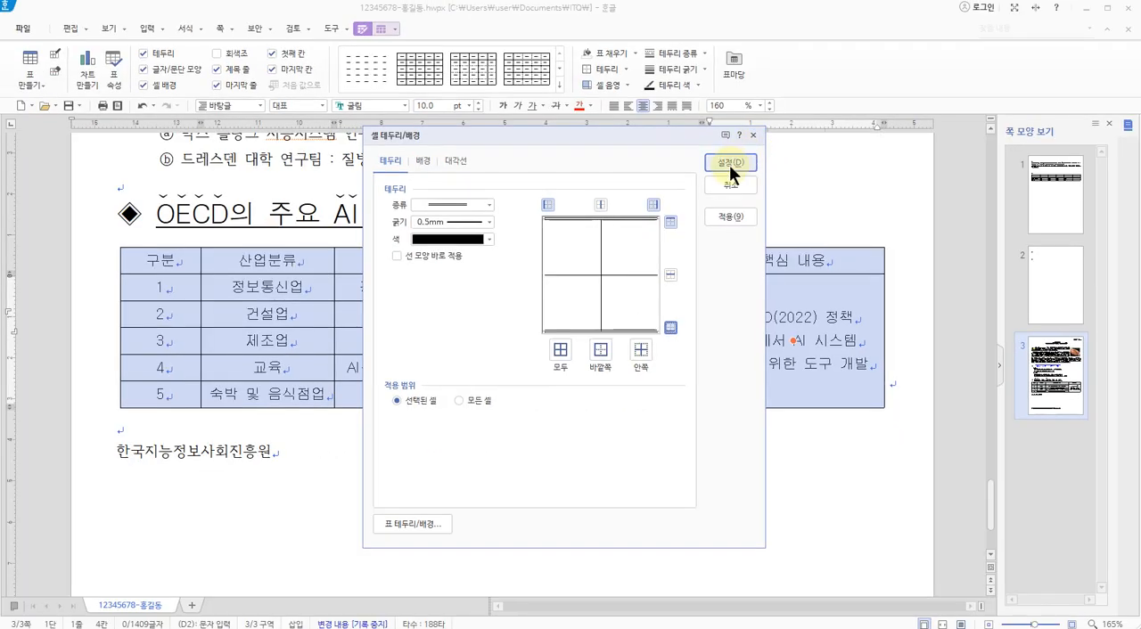
click(730, 164)
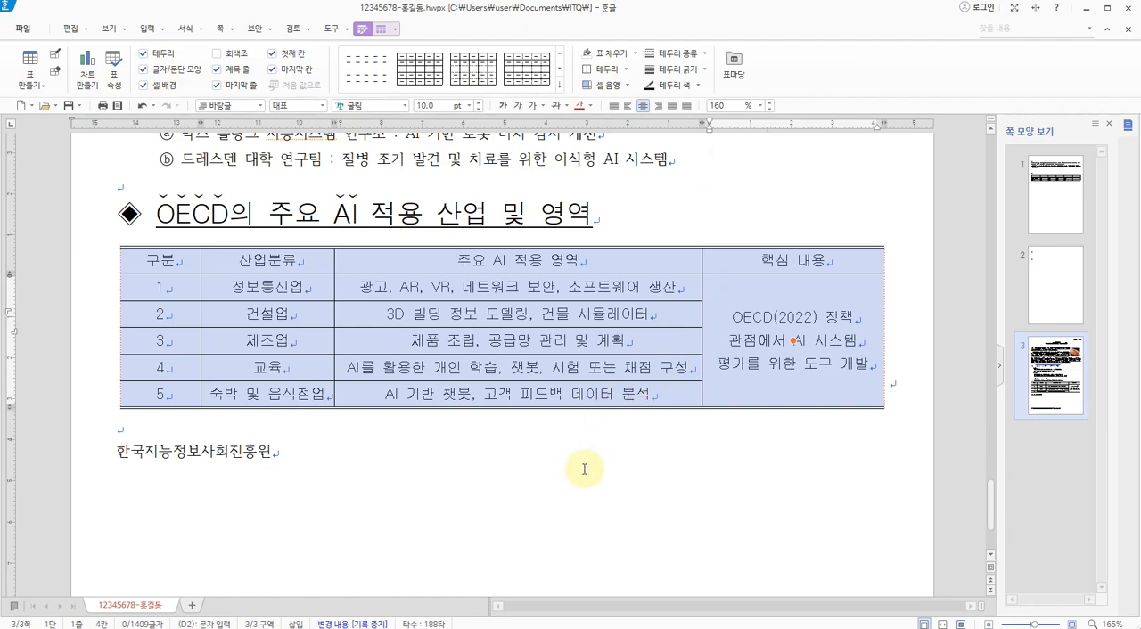
click(558, 454)
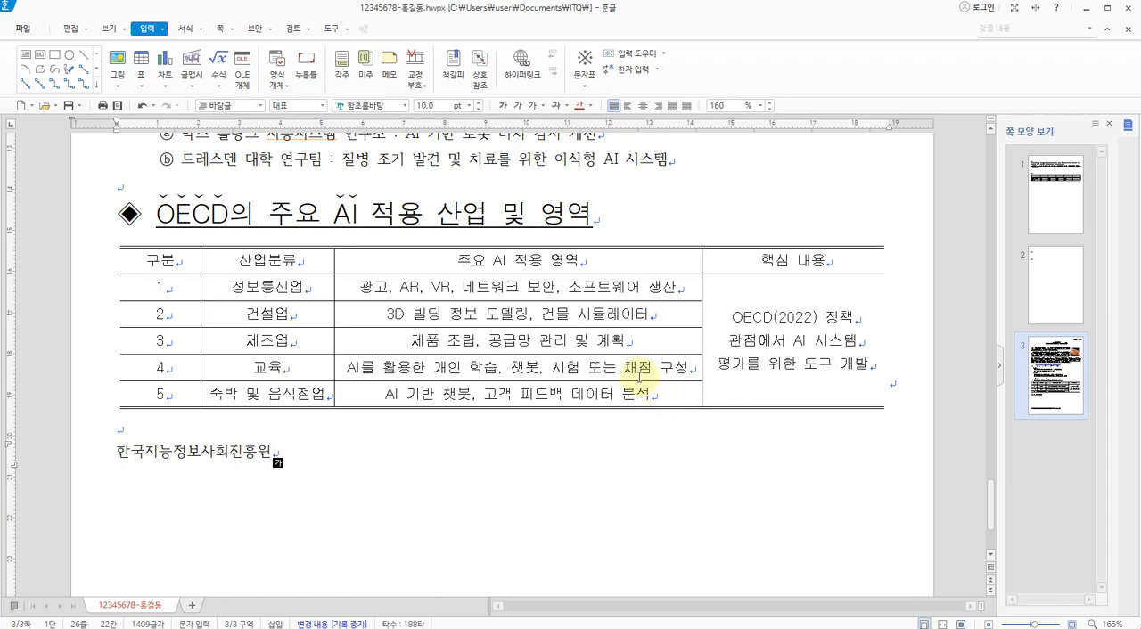
Check the 3p.jpg exam sheet for the table's cell background specification and the double border lines around the header row and at the table's bottom
key(alt+Tab)
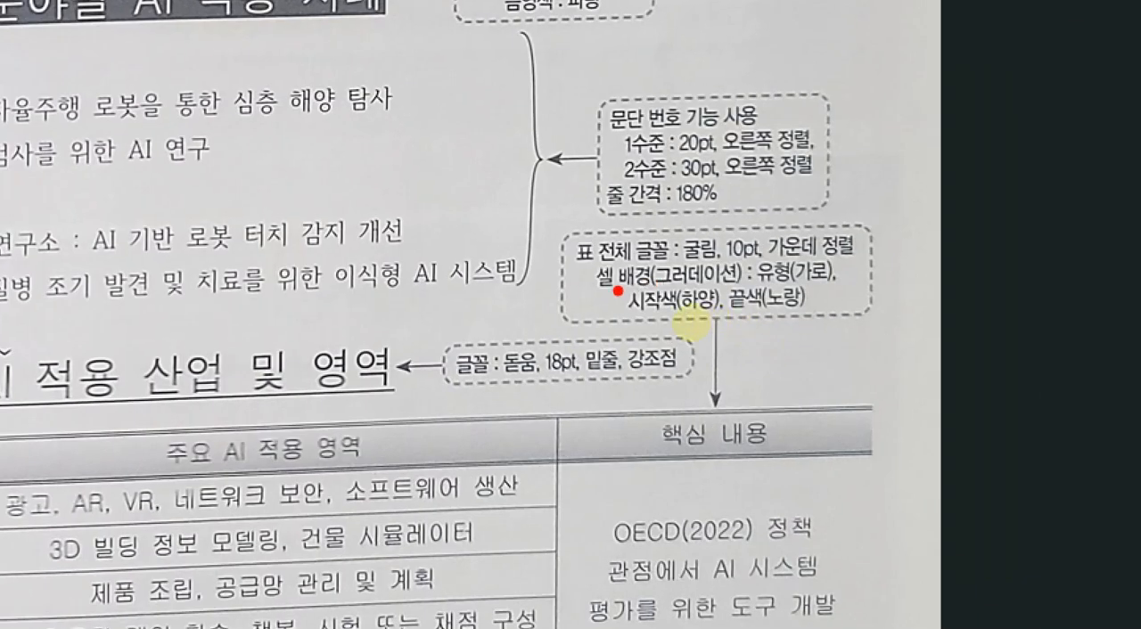
drag(615, 291, 827, 283)
drag(644, 315, 815, 305)
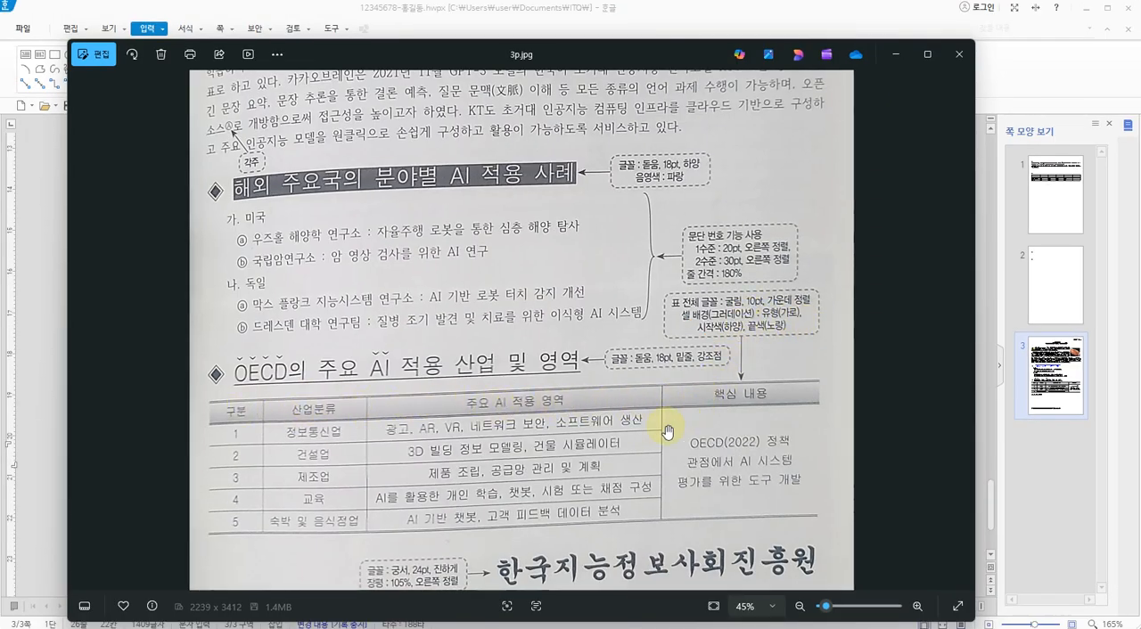
key(ctrl+1)
click(623, 442)
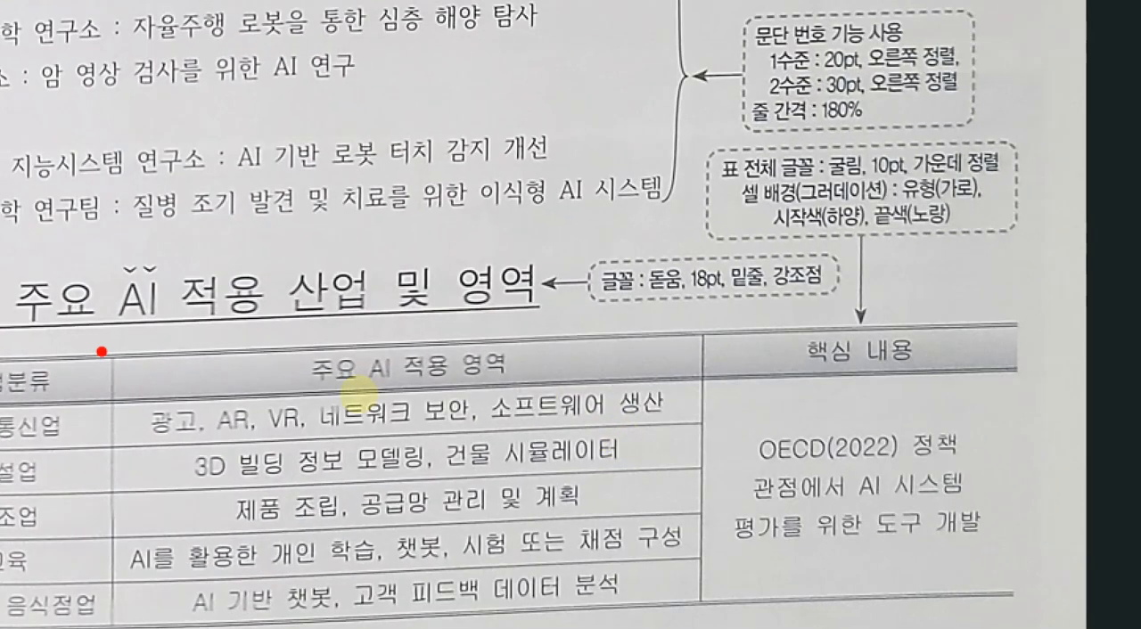
drag(351, 407, 419, 403)
mouse_move(252, 403)
mouse_down()
mouse_move(228, 412)
mouse_move(294, 390)
mouse_move(259, 412)
mouse_up()
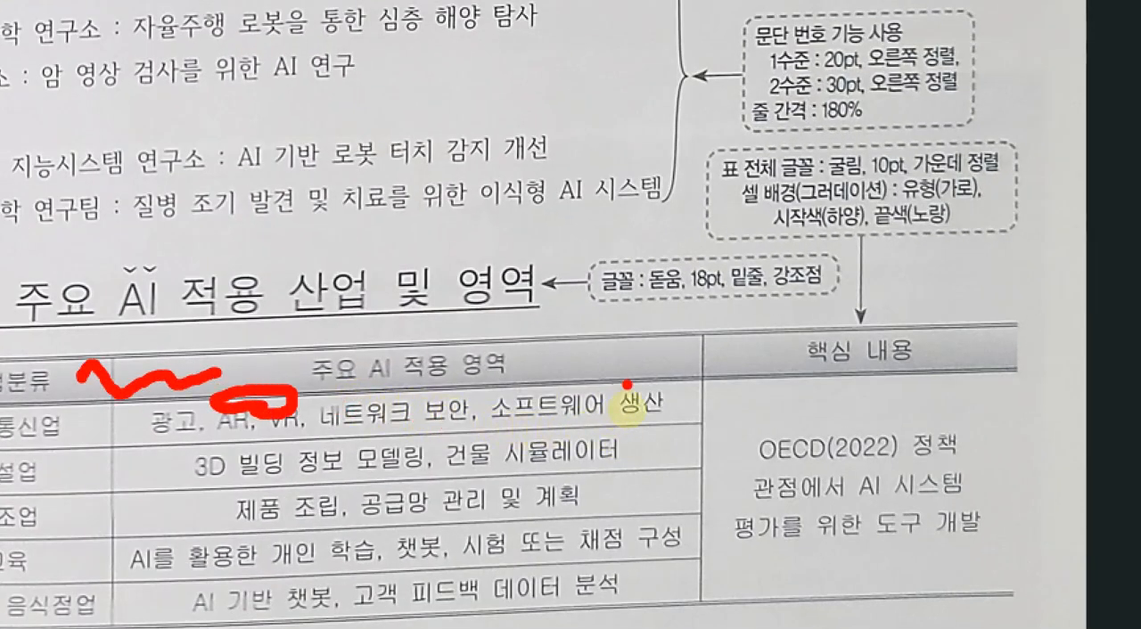
mouse_move(625, 341)
mouse_down()
mouse_move(565, 332)
mouse_move(615, 341)
mouse_up()
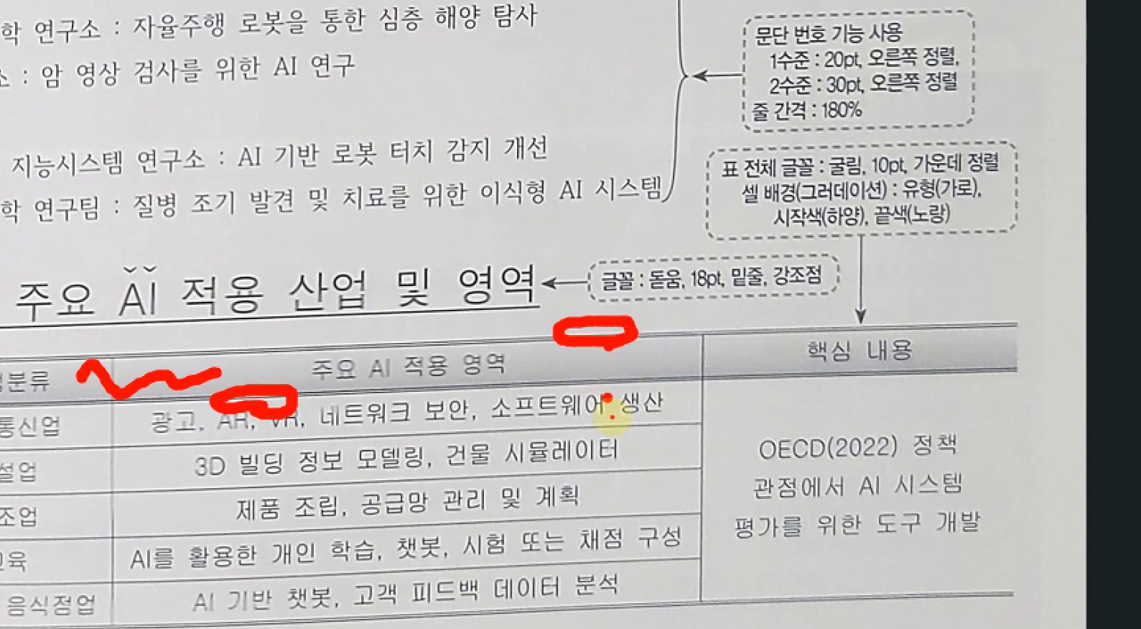
mouse_move(607, 399)
mouse_down()
mouse_move(622, 376)
mouse_move(608, 397)
mouse_up()
mouse_move(615, 615)
mouse_down()
mouse_move(599, 584)
mouse_move(640, 624)
mouse_up()
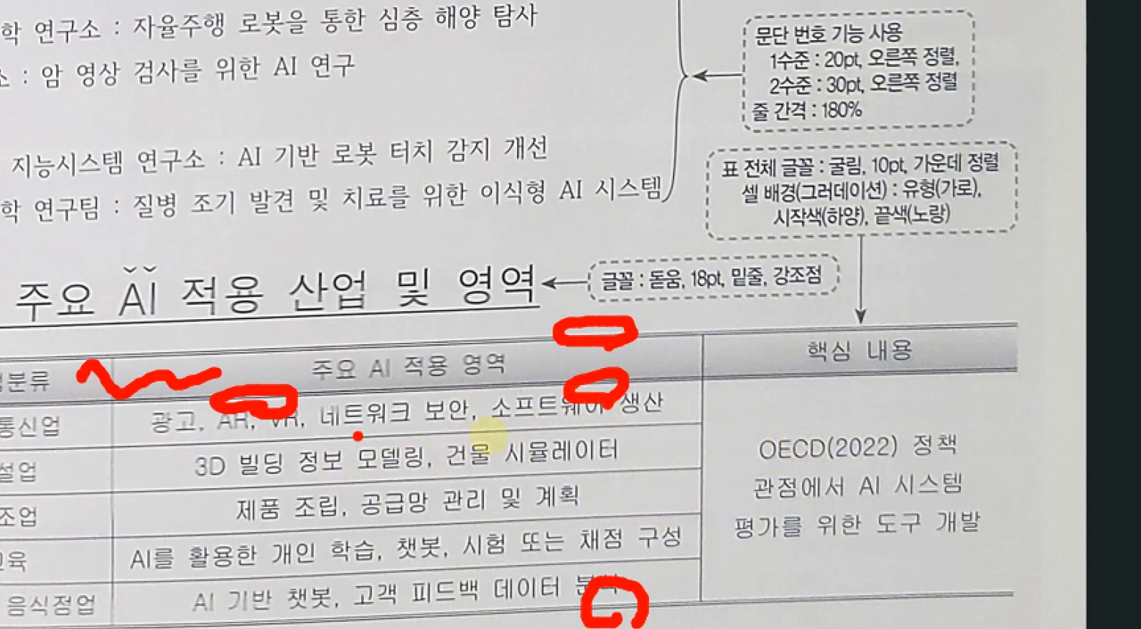
mouse_move(406, 369)
mouse_down()
mouse_move(487, 361)
mouse_move(497, 406)
mouse_move(553, 374)
mouse_up()
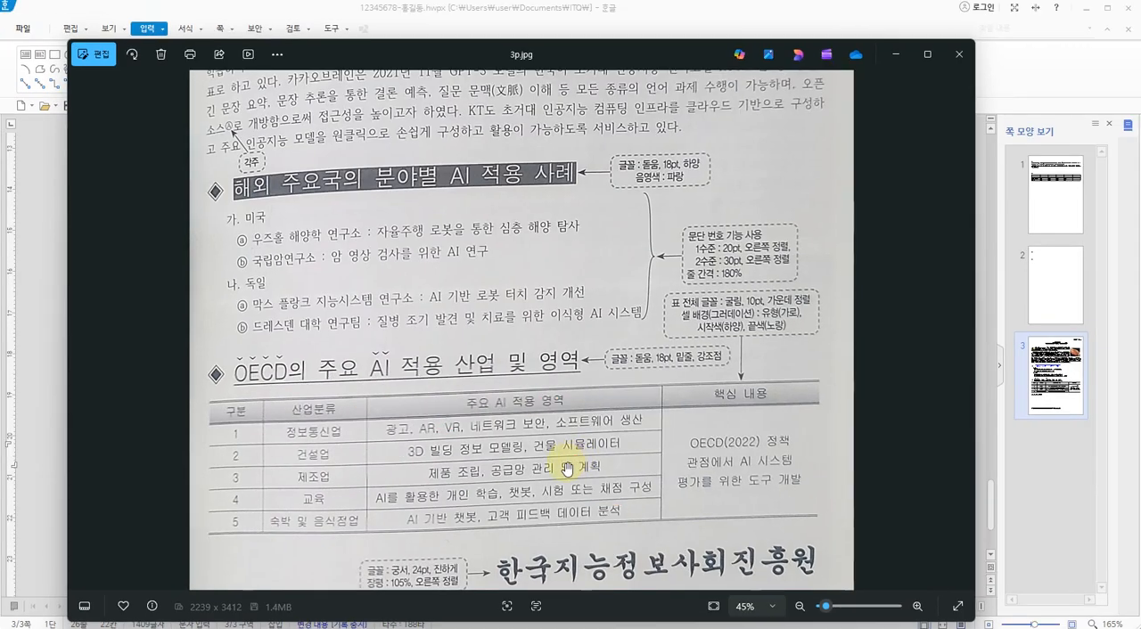
Switch back to the Hangul document, select the OECD table's header row and open its cell background settings
key(alt+Tab)
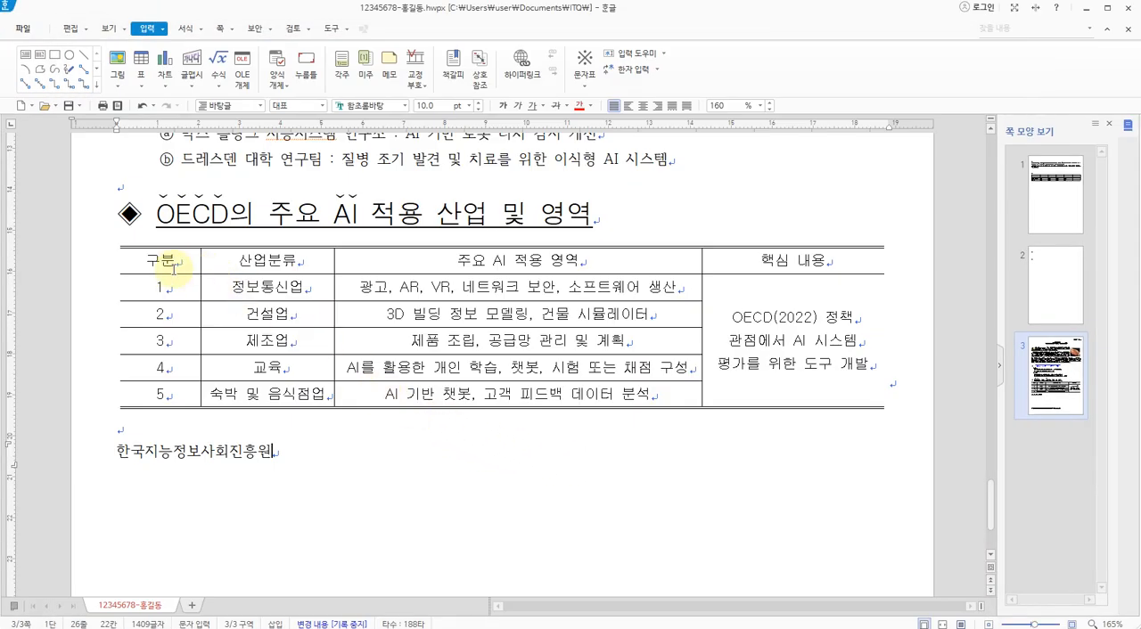
drag(134, 260, 731, 266)
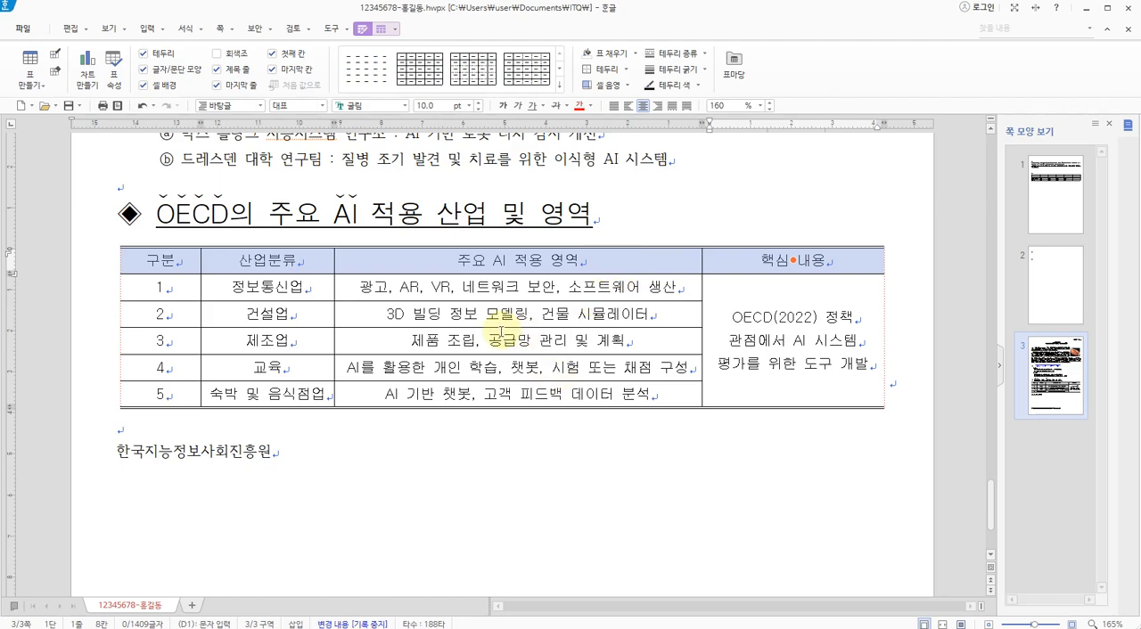
key(c)
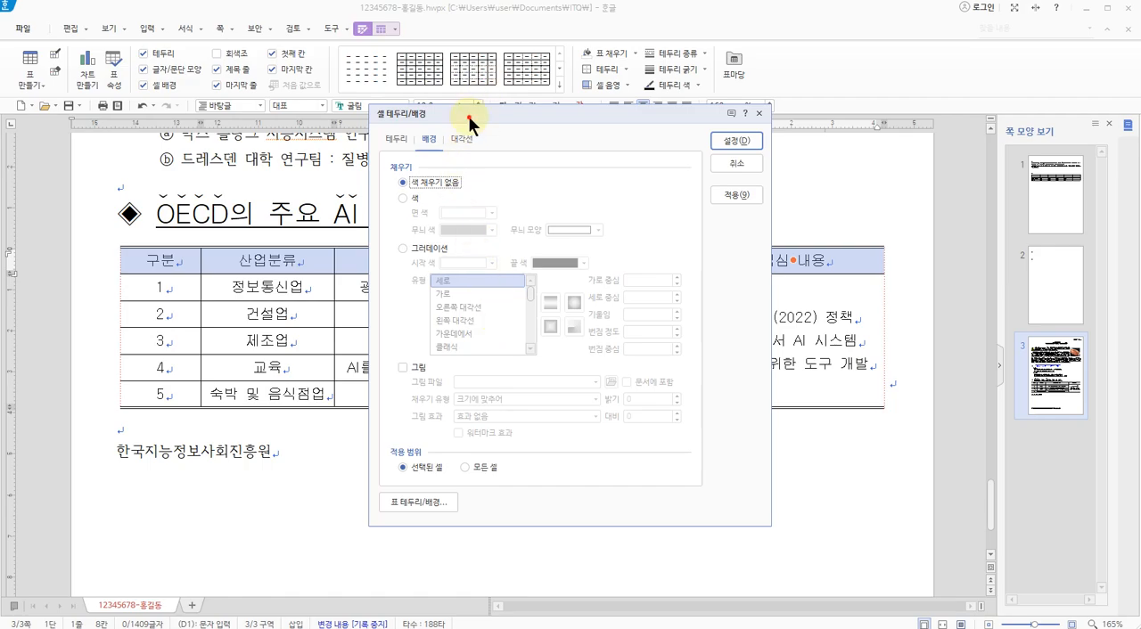
drag(470, 123, 507, 126)
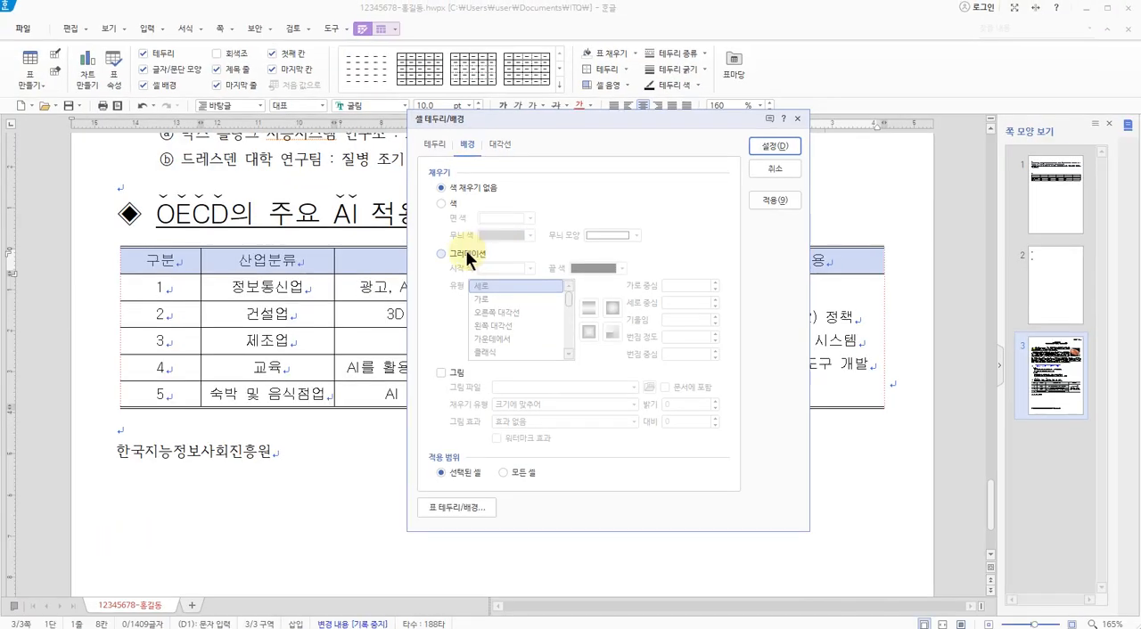
Set the header row's background to a gradient with yellow end colour and type 가로 (horizontal), checking it against the 3p.jpg exam sheet
click(414, 372)
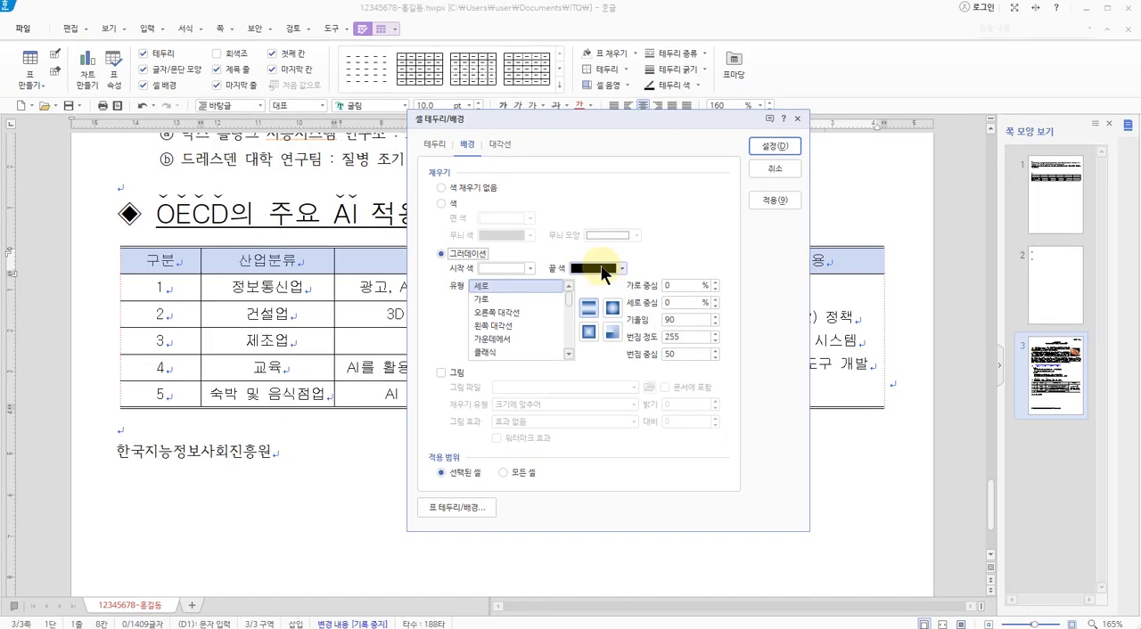
click(646, 258)
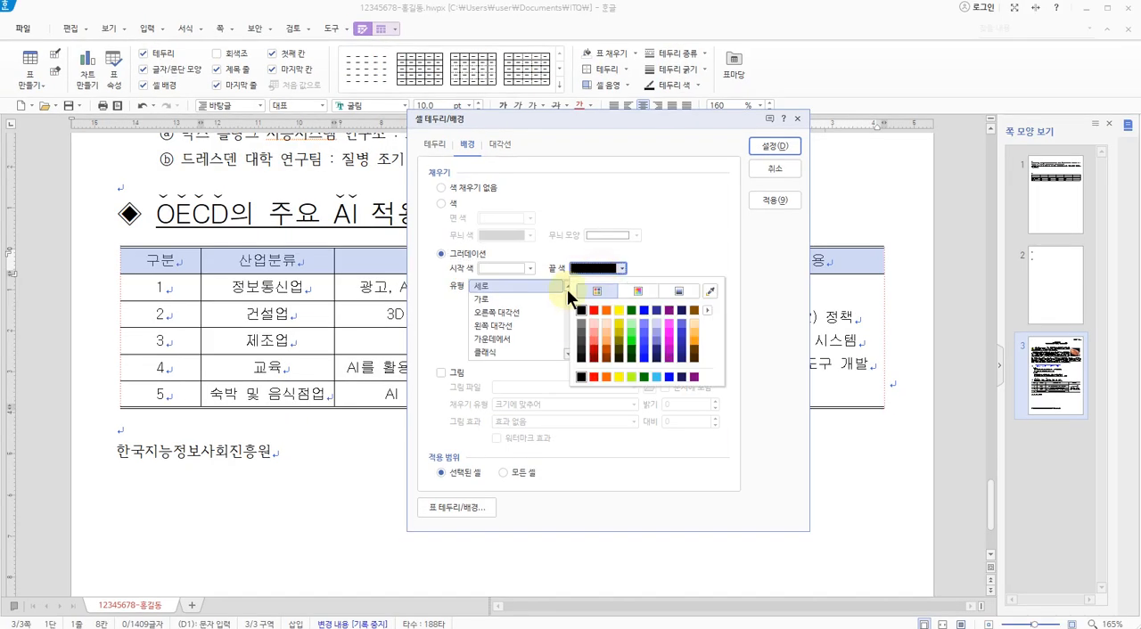
click(620, 376)
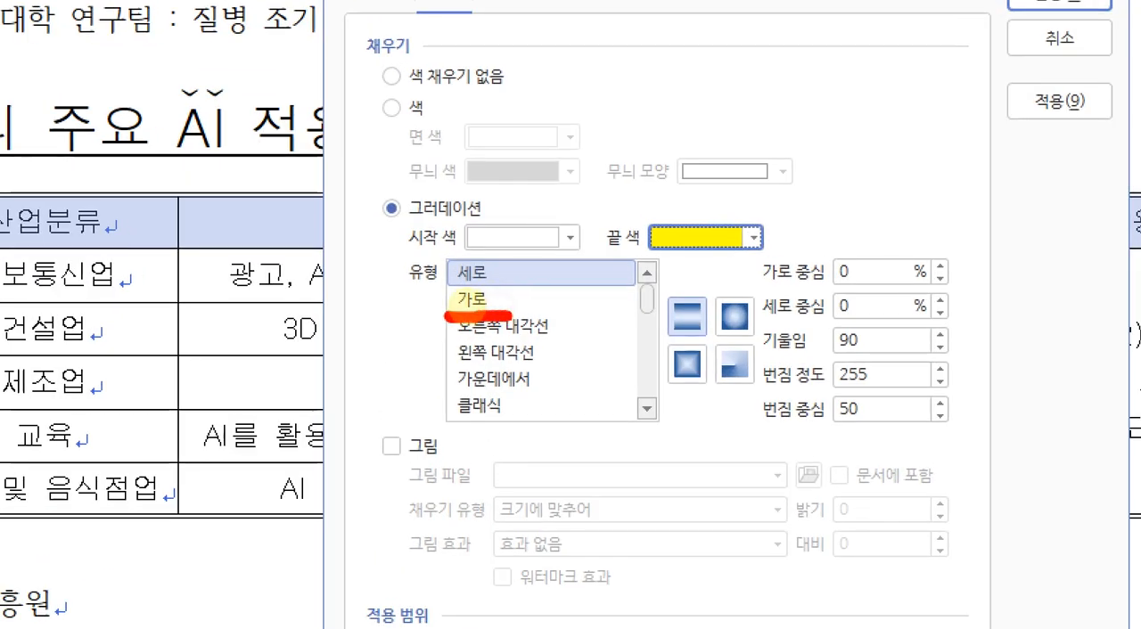
mouse_move(448, 315)
mouse_down()
mouse_move(519, 287)
mouse_move(481, 319)
mouse_up()
key(Escape)
key(alt+Tab)
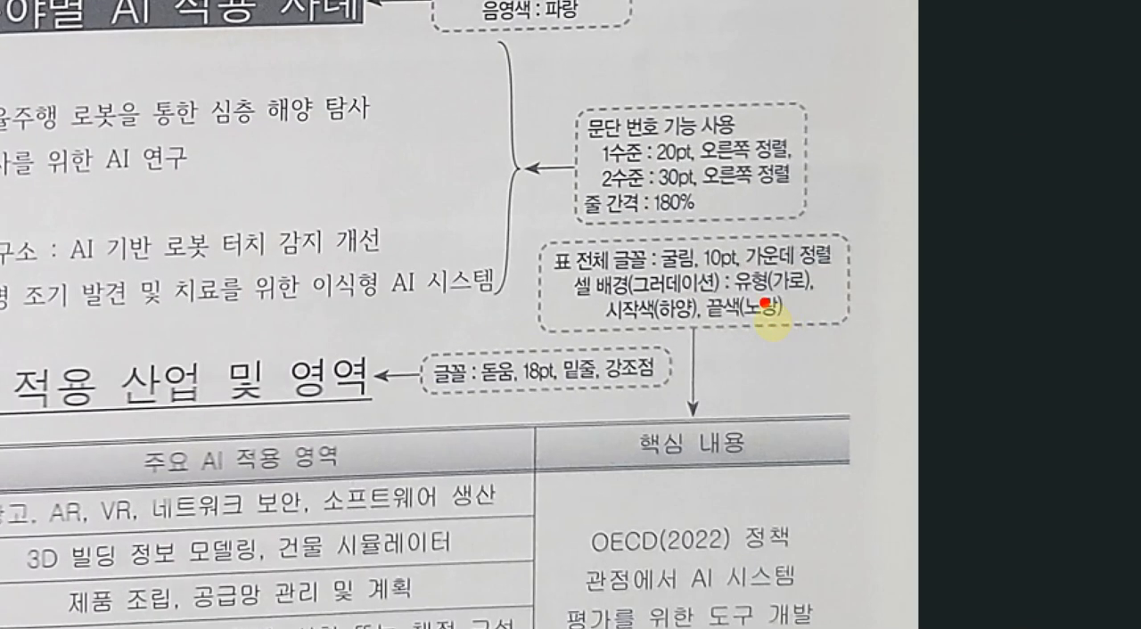
drag(745, 293, 817, 298)
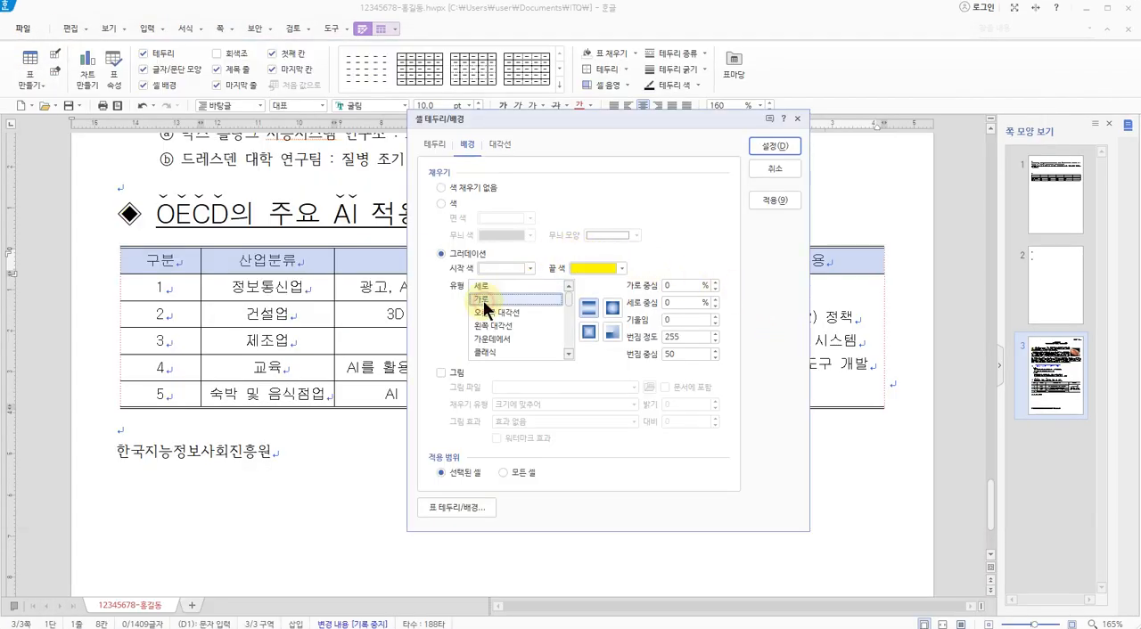
Choose 가로 (horizontal) as the header row's gradient type and review the gradient's start colour, end colour and type
click(480, 301)
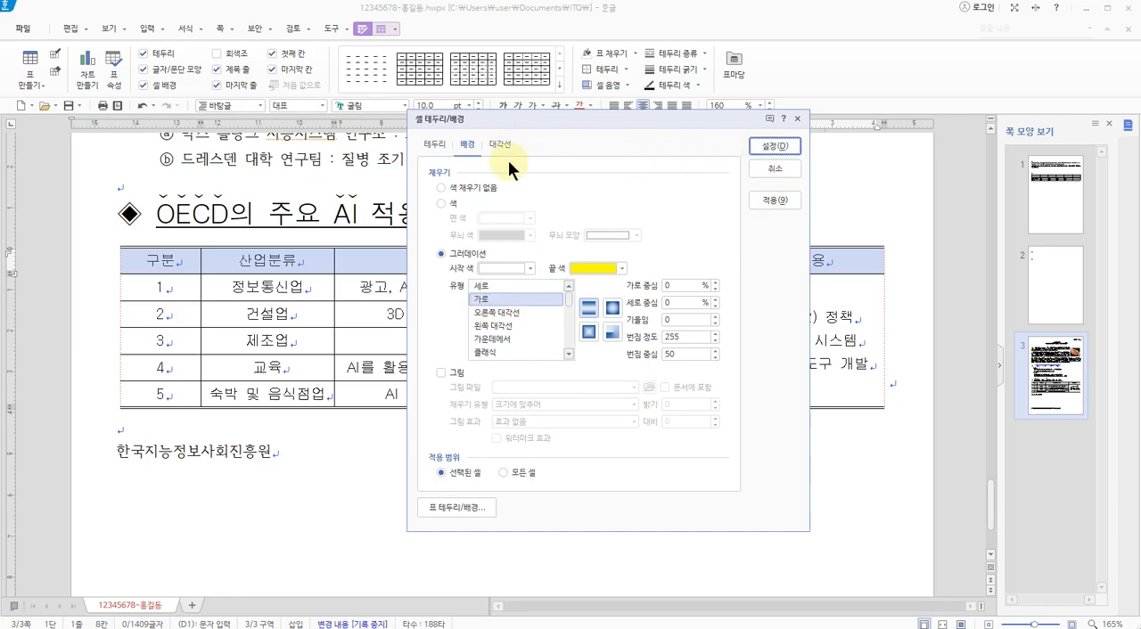
key(ctrl+1)
click(562, 216)
mouse_move(481, 158)
mouse_down()
mouse_move(449, 148)
mouse_move(485, 161)
mouse_up()
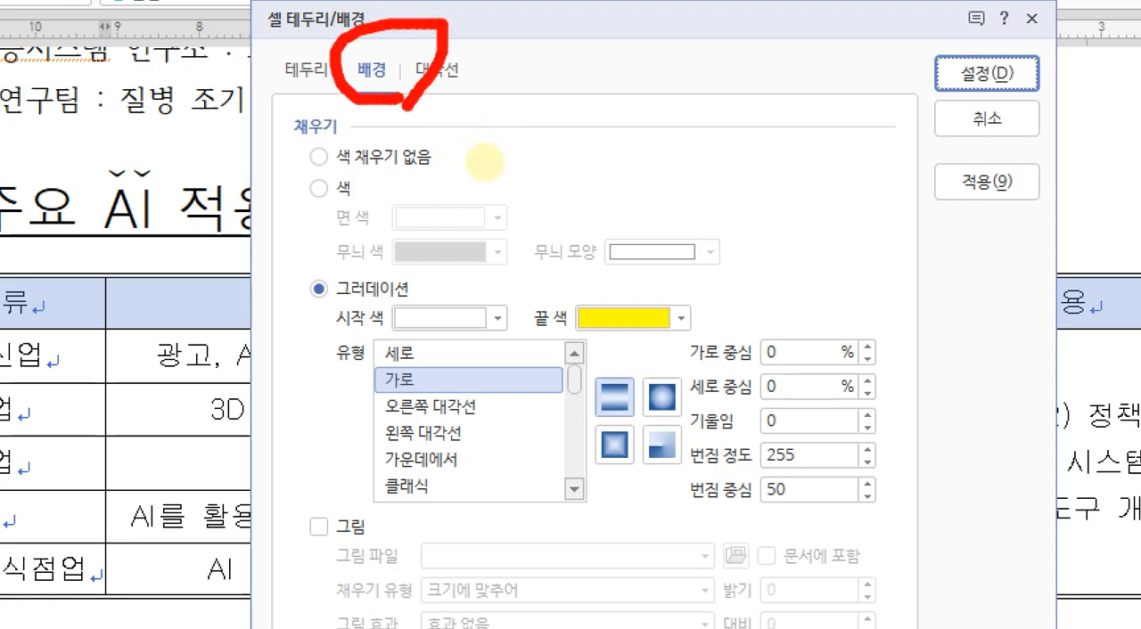
drag(279, 304, 375, 308)
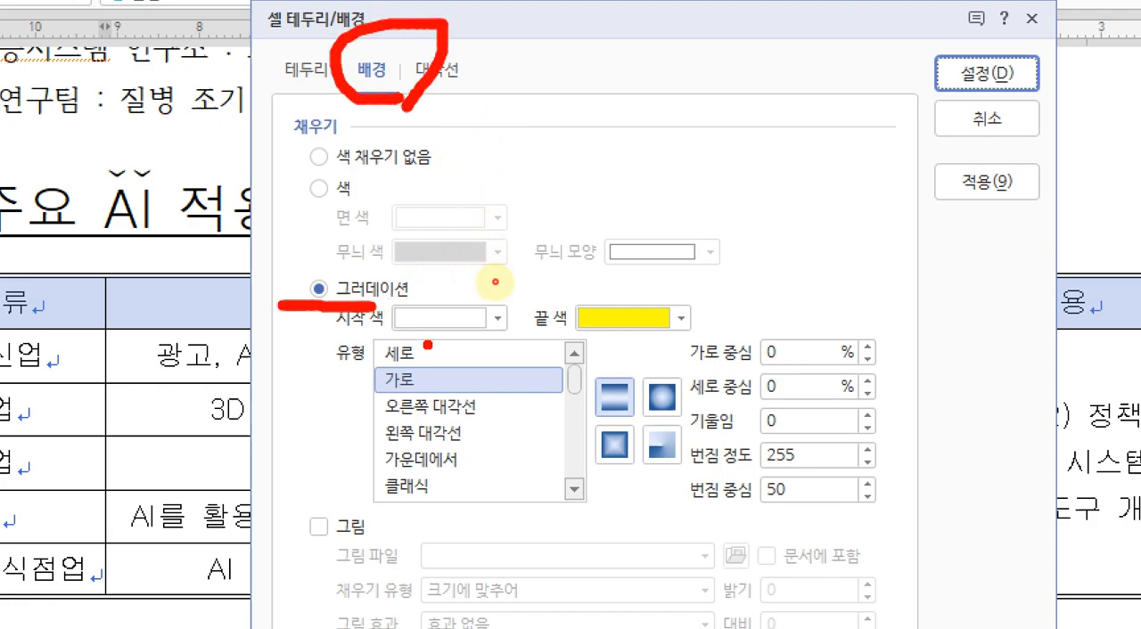
mouse_move(428, 345)
mouse_down()
mouse_move(419, 295)
mouse_move(441, 338)
mouse_up()
mouse_move(631, 343)
mouse_down()
mouse_move(537, 300)
mouse_move(644, 328)
mouse_move(608, 348)
mouse_up()
mouse_move(437, 396)
mouse_down()
mouse_move(424, 402)
mouse_move(349, 361)
mouse_move(428, 392)
mouse_up()
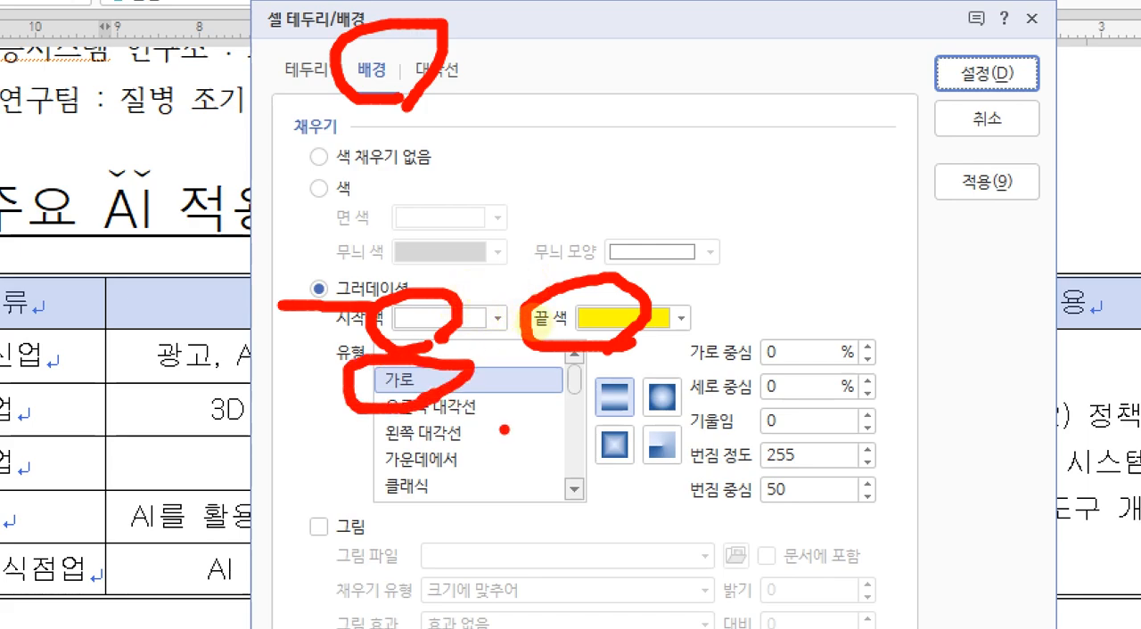
drag(78, 334, 248, 324)
drag(323, 107, 303, 35)
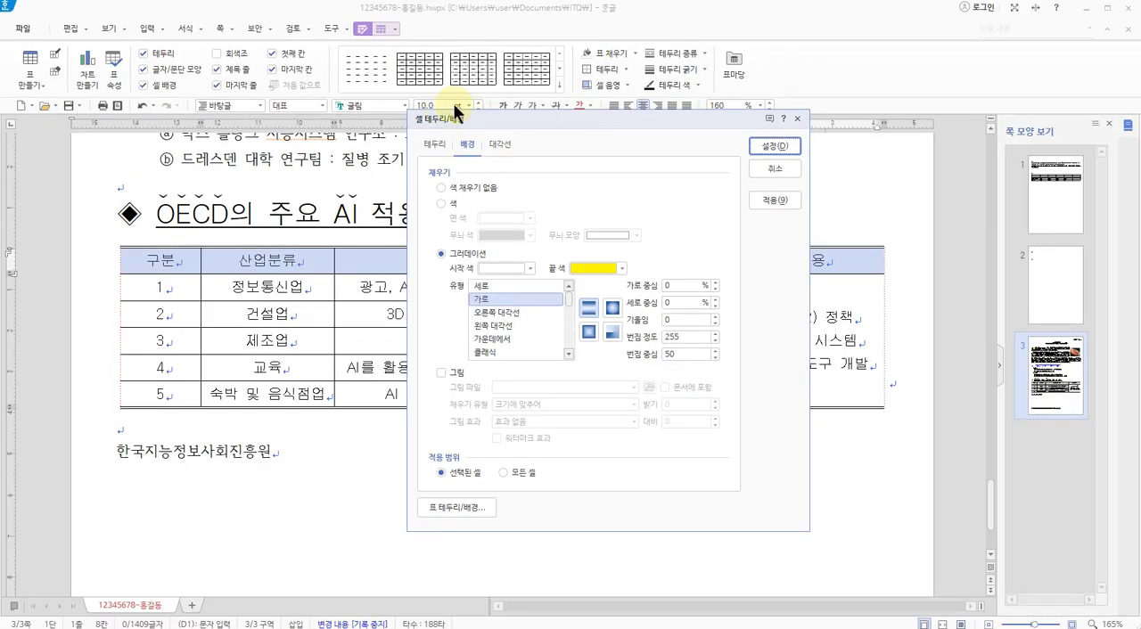
Apply a double solid line to the bottom border of the OECD table's header row, confirm the cell settings and deselect the table
click(302, 72)
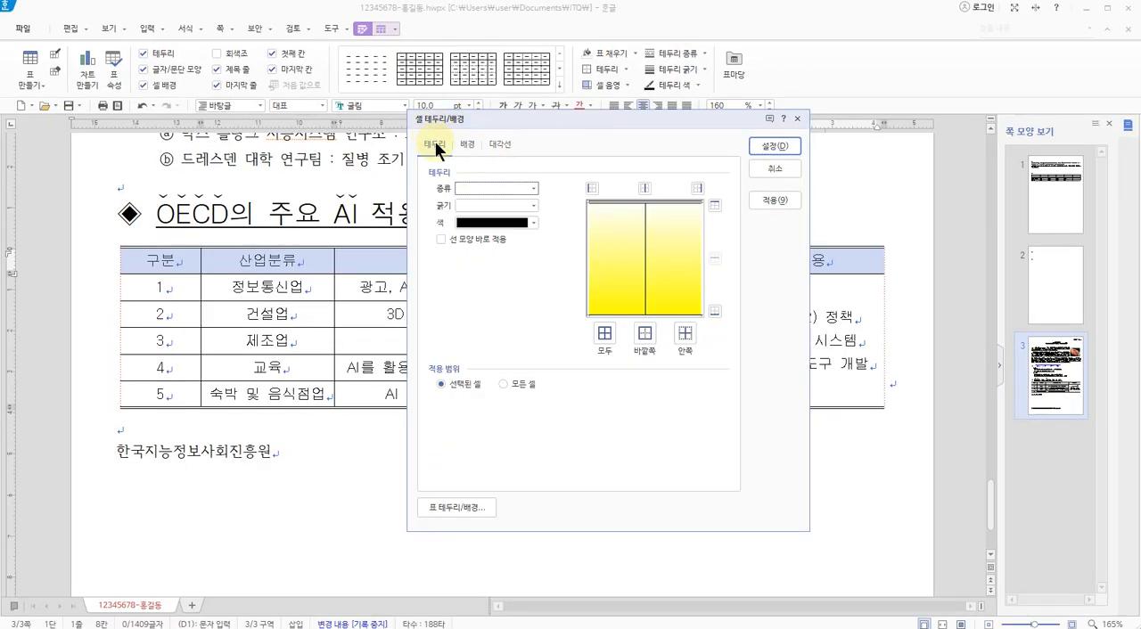
click(487, 189)
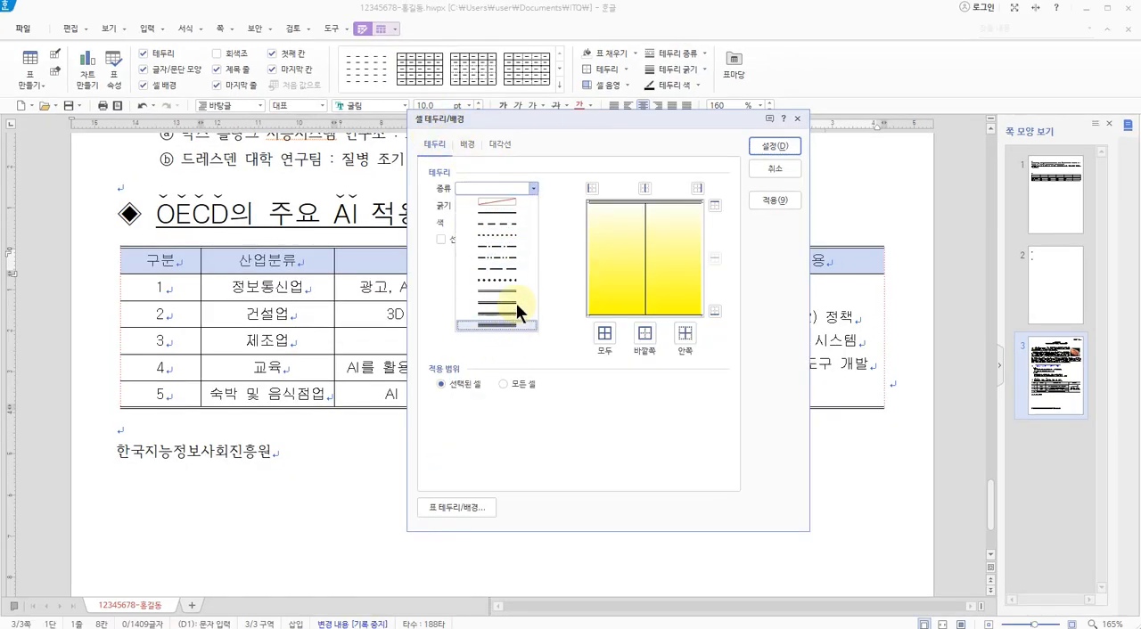
click(493, 290)
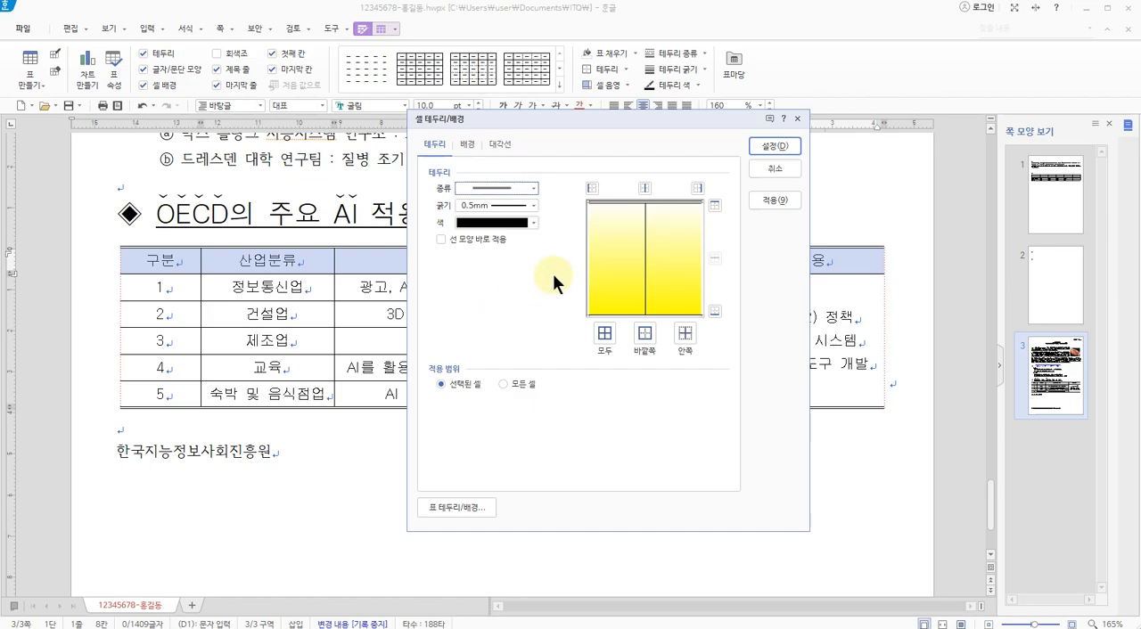
key(ctrl+1)
drag(255, 275, 389, 273)
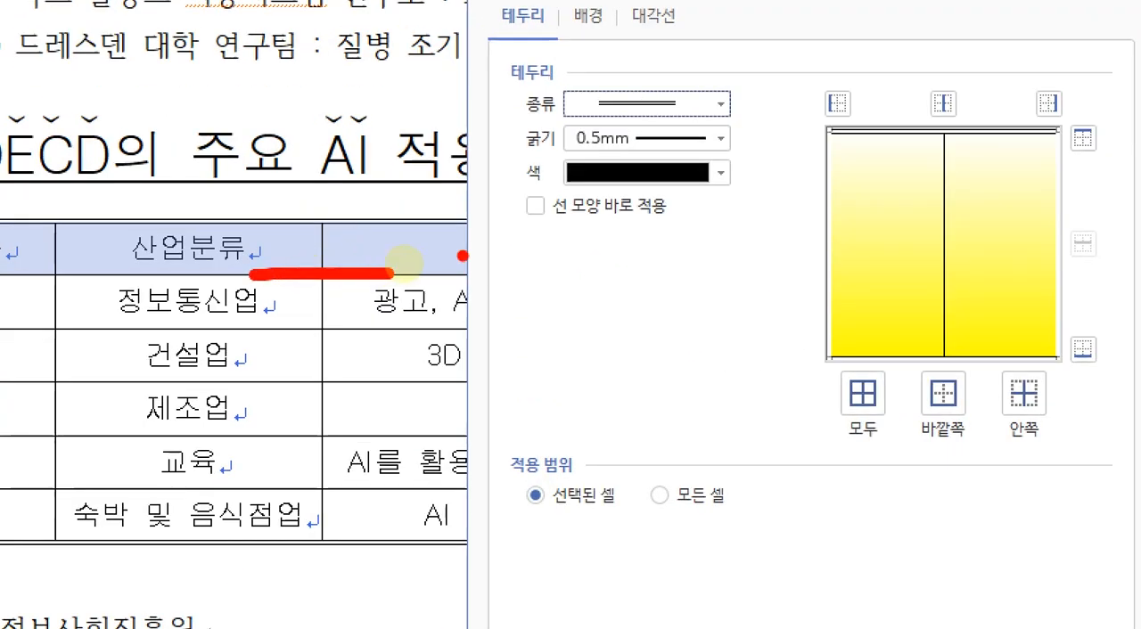
key(Escape)
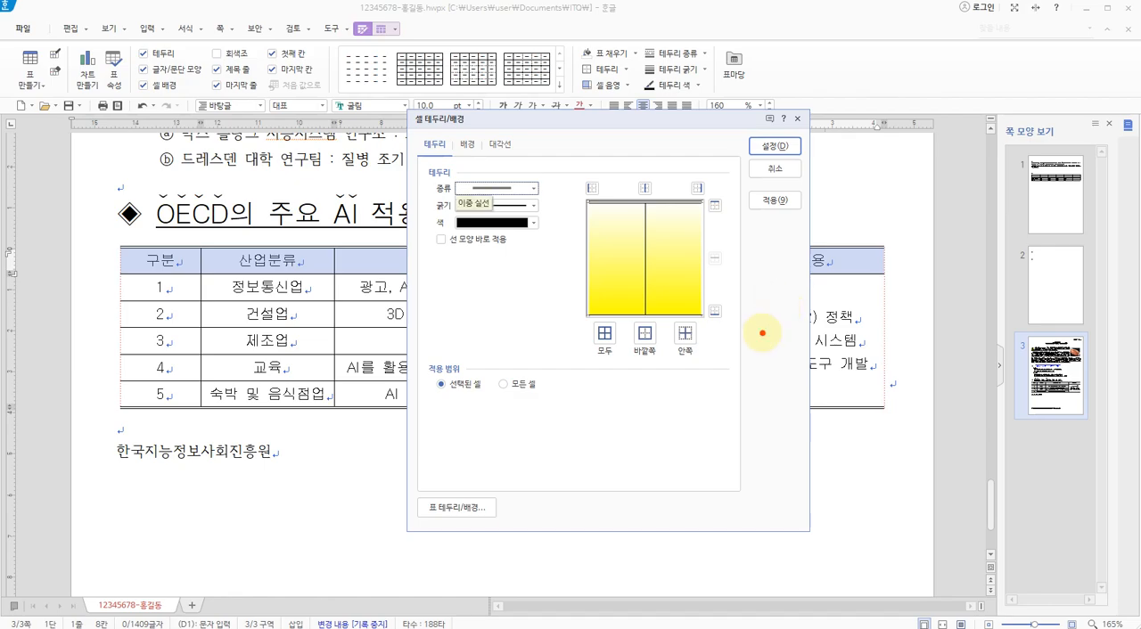
key(ctrl+1)
mouse_move(660, 288)
mouse_down()
mouse_move(486, 224)
mouse_move(657, 288)
mouse_up()
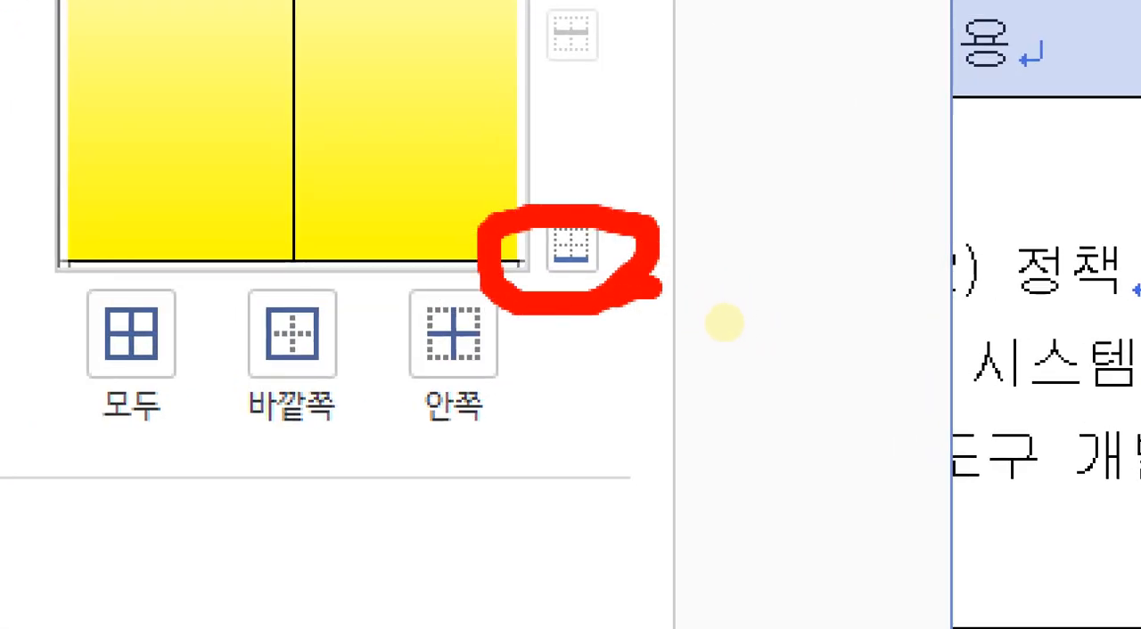
key(Escape)
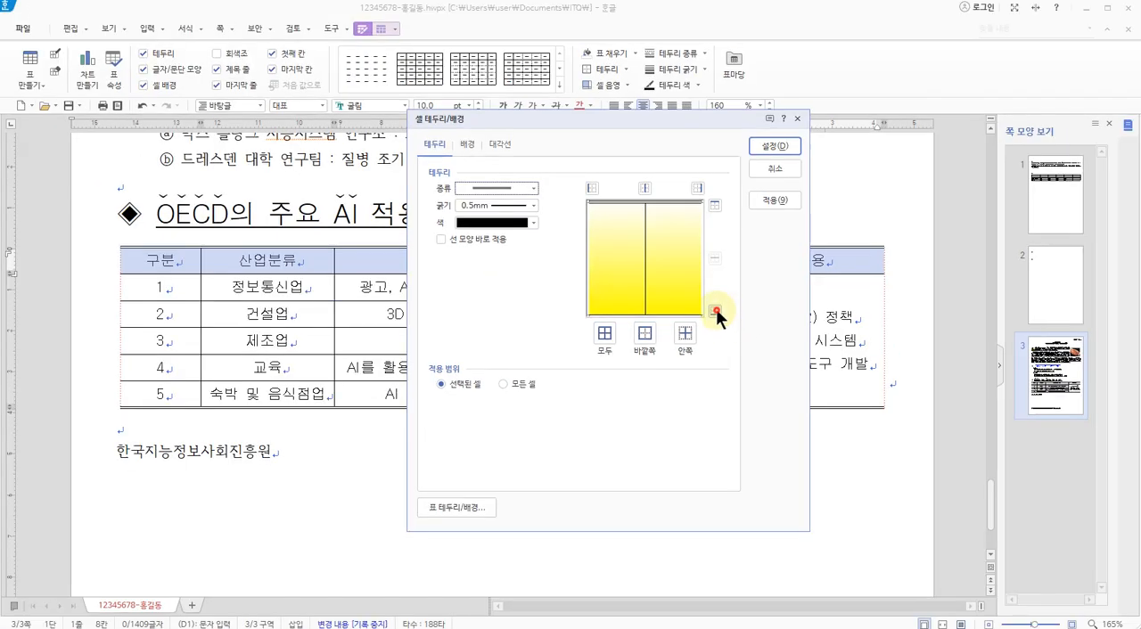
click(715, 310)
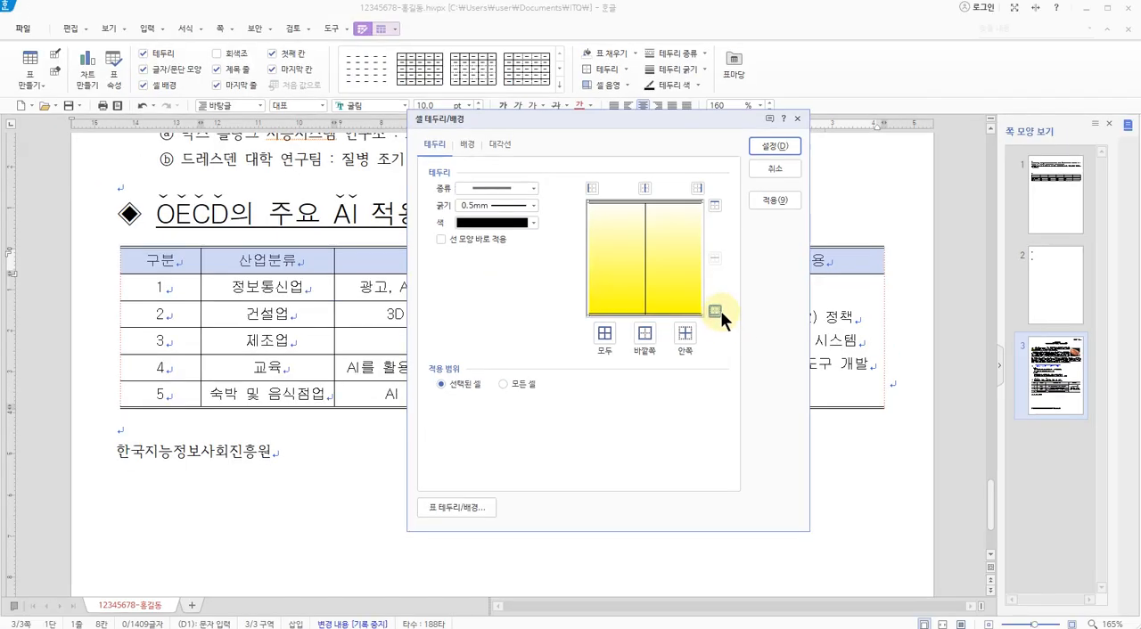
click(769, 148)
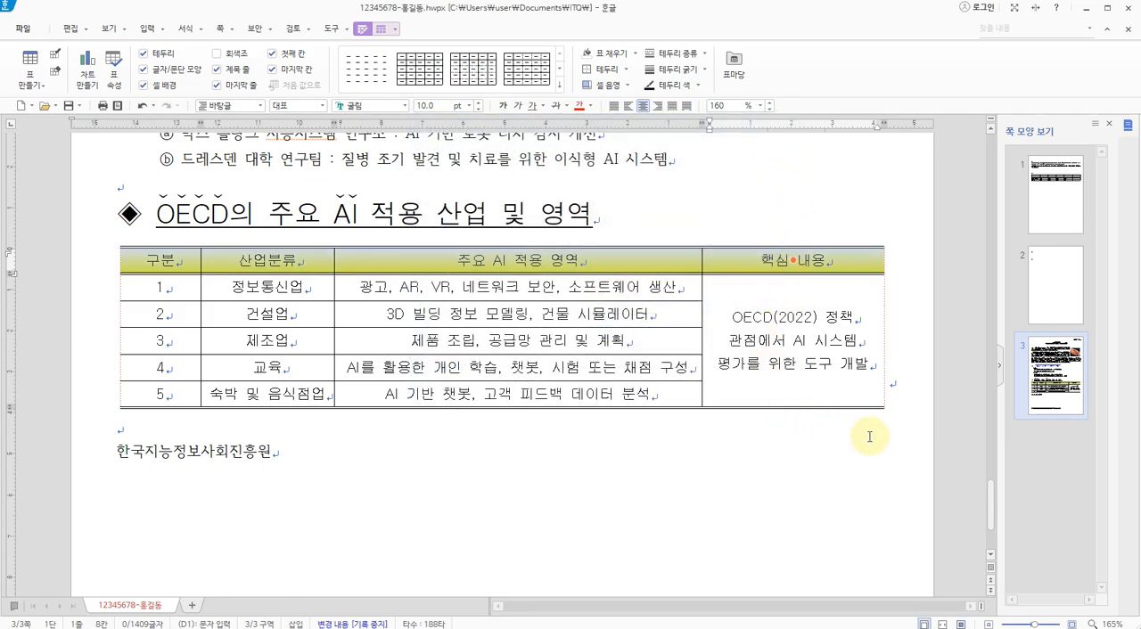
click(898, 384)
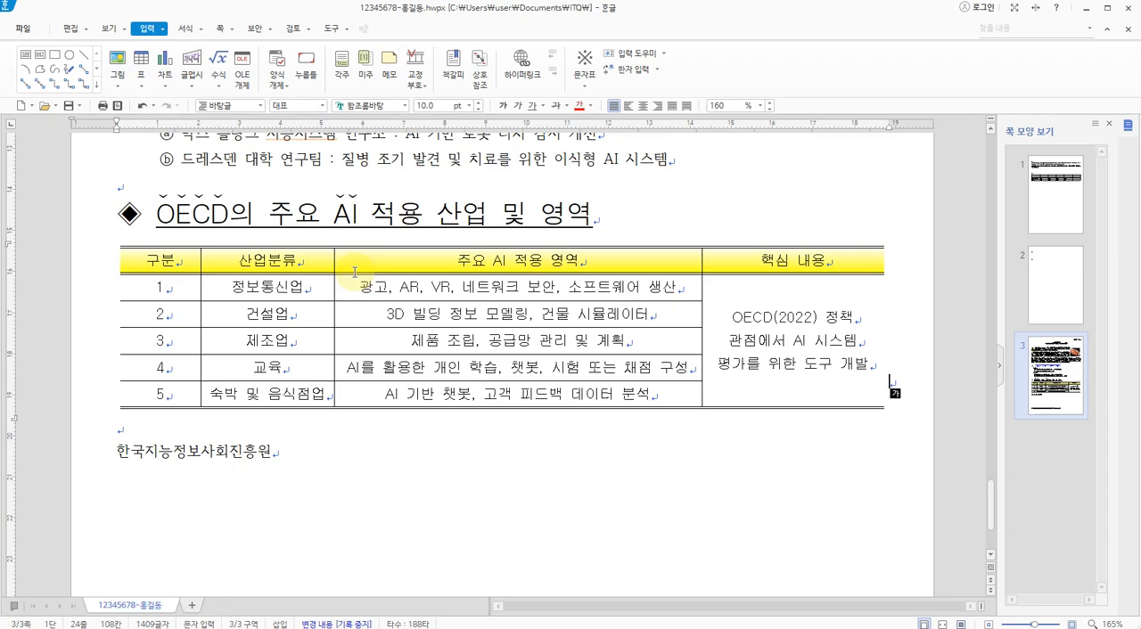
Switch to the 3p.jpg exam sheet and examine the formatting specification for the closing line 한국지능정보사회진흥원
key(alt+Tab)
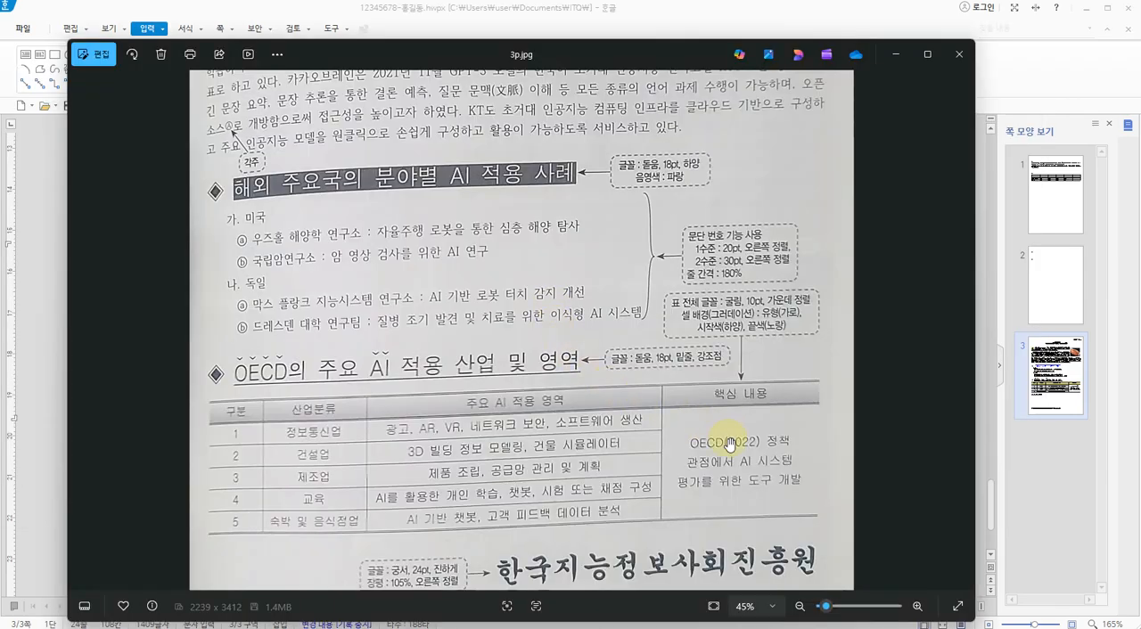
drag(602, 491, 603, 299)
key(ctrl+1)
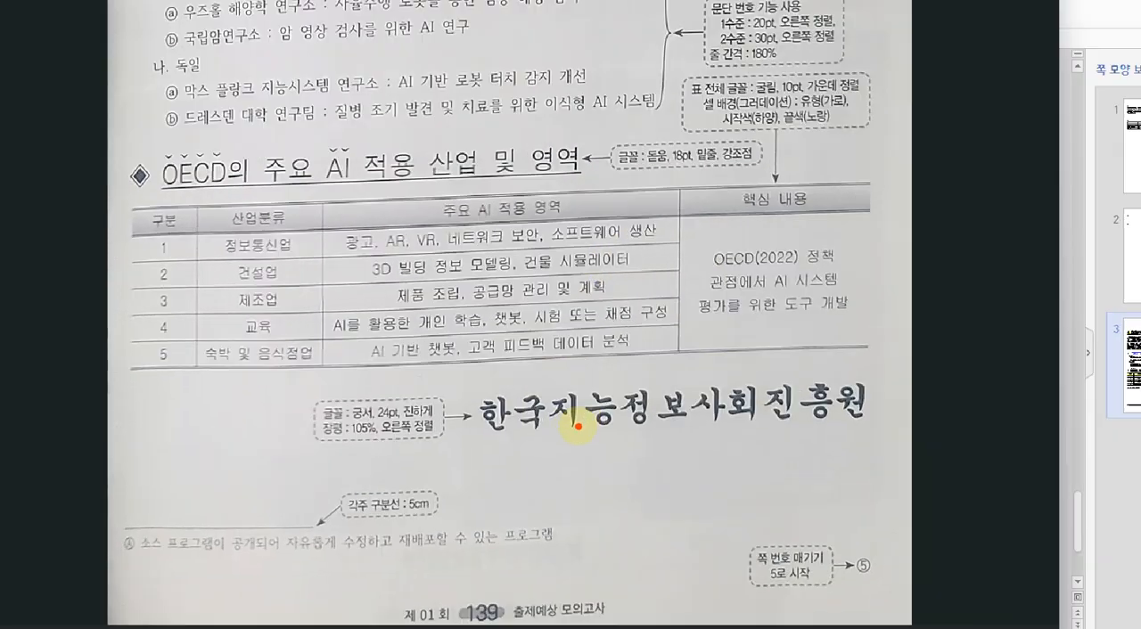
click(575, 416)
drag(445, 446, 1034, 421)
mouse_move(361, 459)
mouse_down()
mouse_move(102, 419)
mouse_move(356, 357)
mouse_move(392, 419)
mouse_up()
click(225, 392)
click(263, 387)
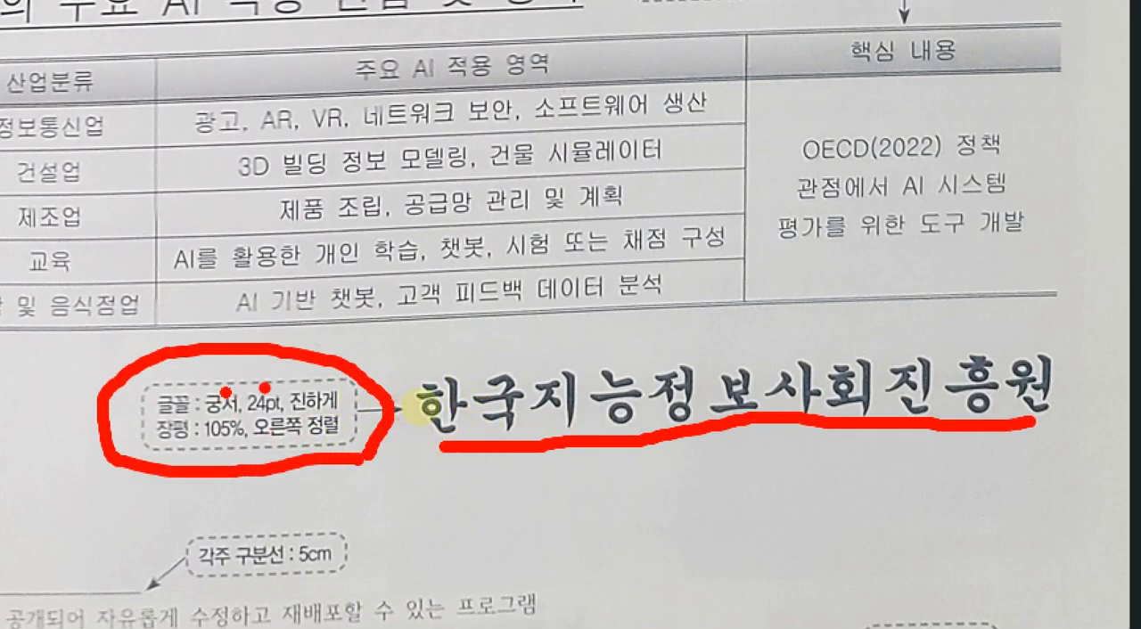
click(320, 384)
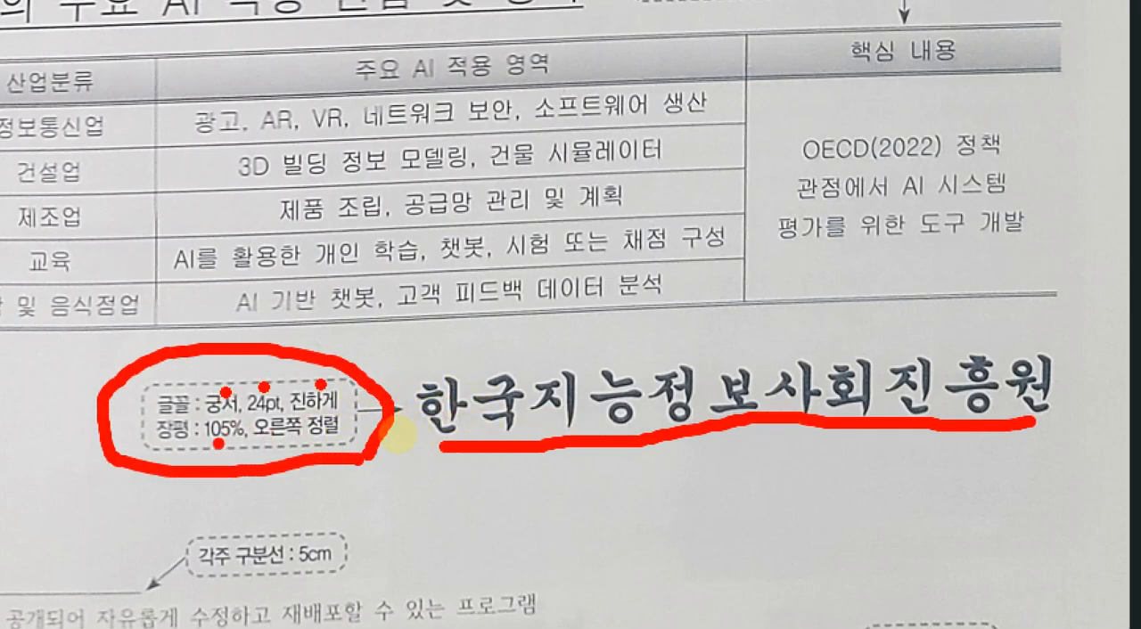
click(218, 443)
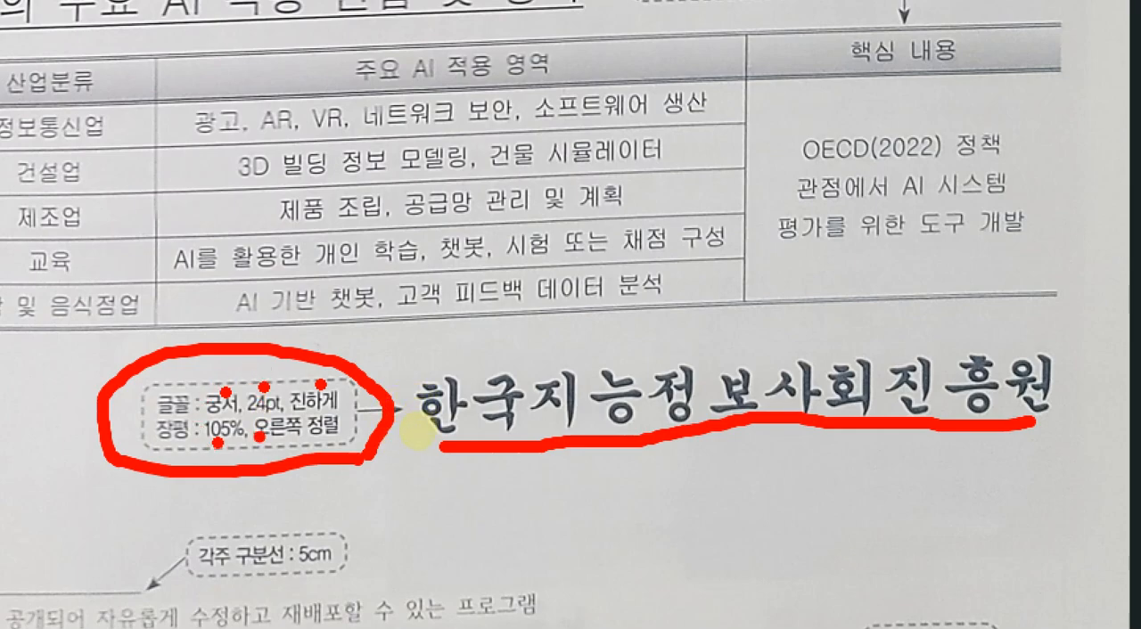
mouse_move(252, 446)
mouse_down()
mouse_move(320, 447)
mouse_move(354, 412)
mouse_move(248, 413)
mouse_up()
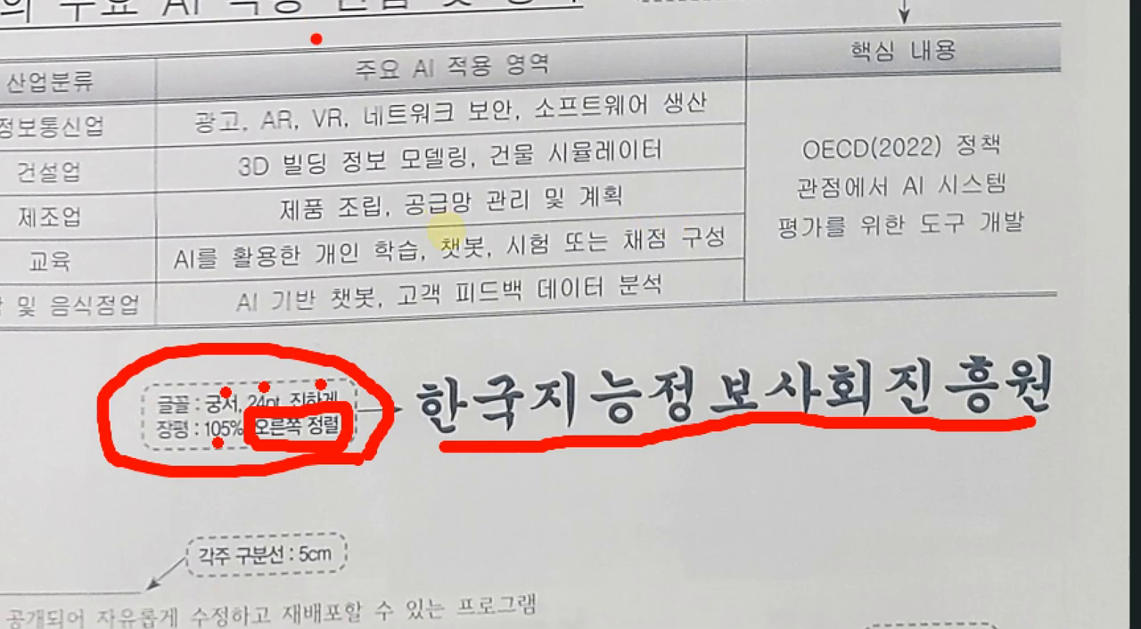
mouse_move(238, 451)
mouse_down()
mouse_move(214, 462)
mouse_move(198, 419)
mouse_move(243, 416)
mouse_up()
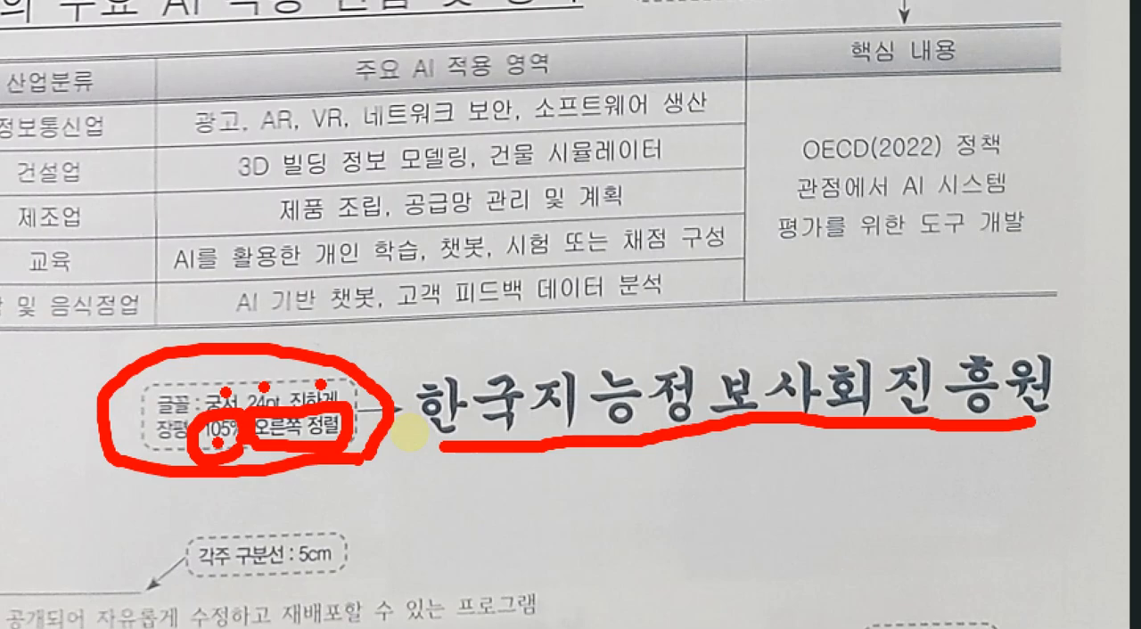
key(Escape)
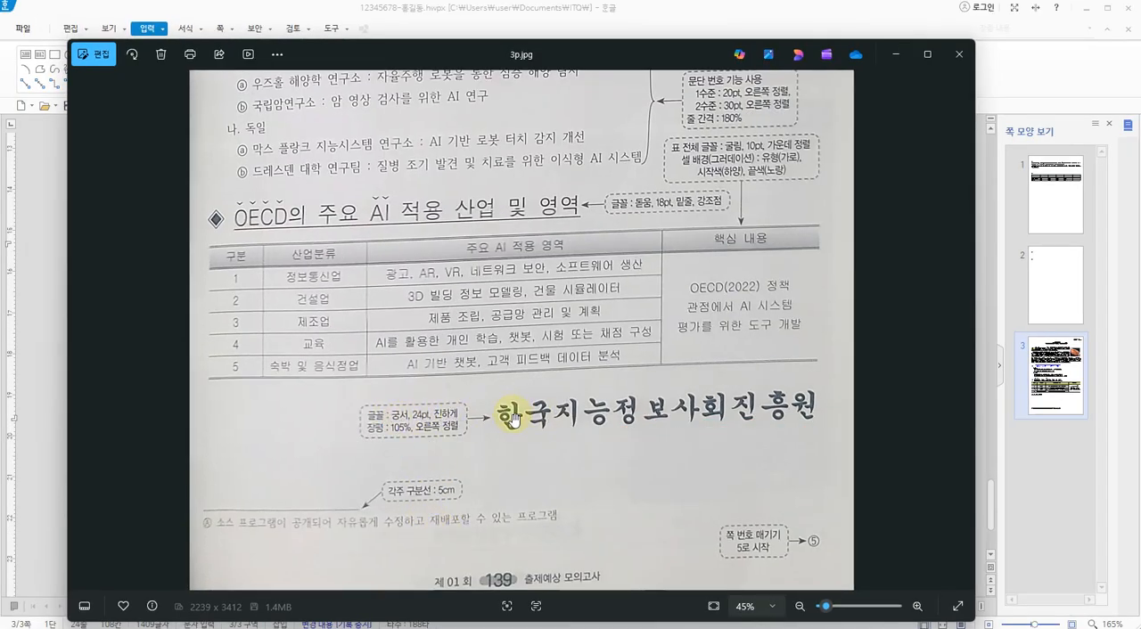
Switch back to the Hangul document, select the closing line 한국지능정보사회진흥원 and open its basic character shape (글자 모양) settings
key(alt+Tab)
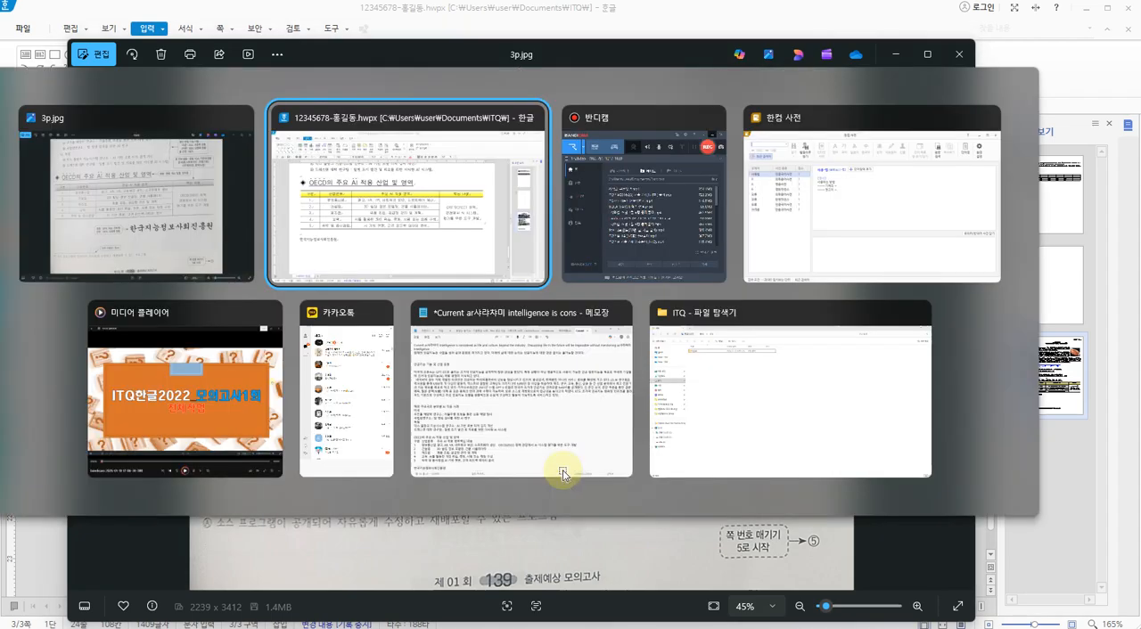
double_click(189, 448)
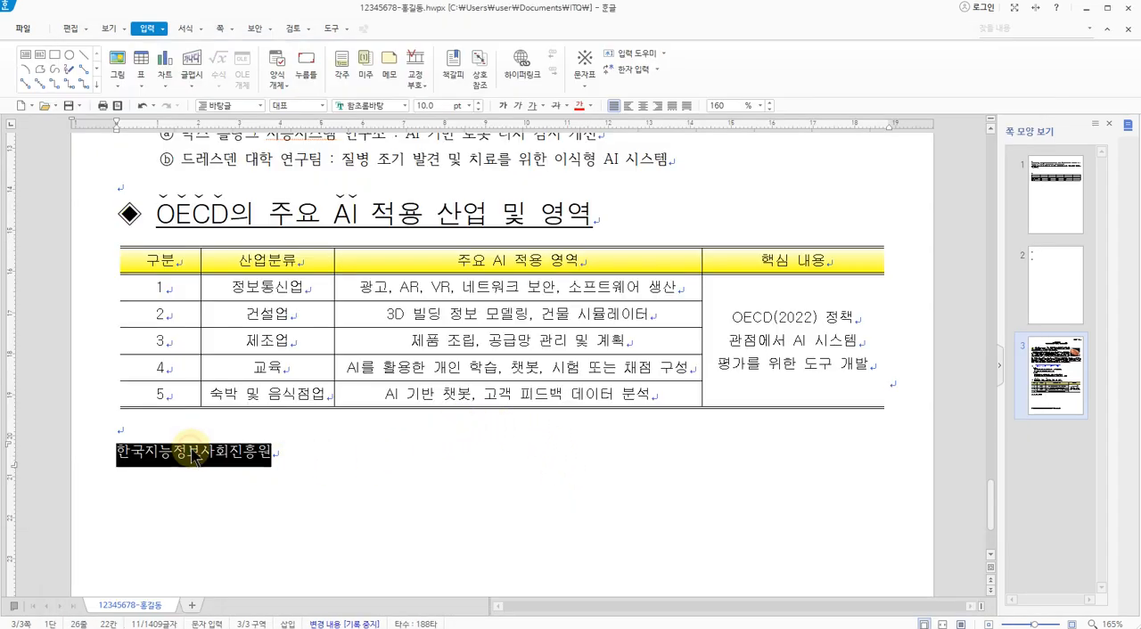
right_click(189, 455)
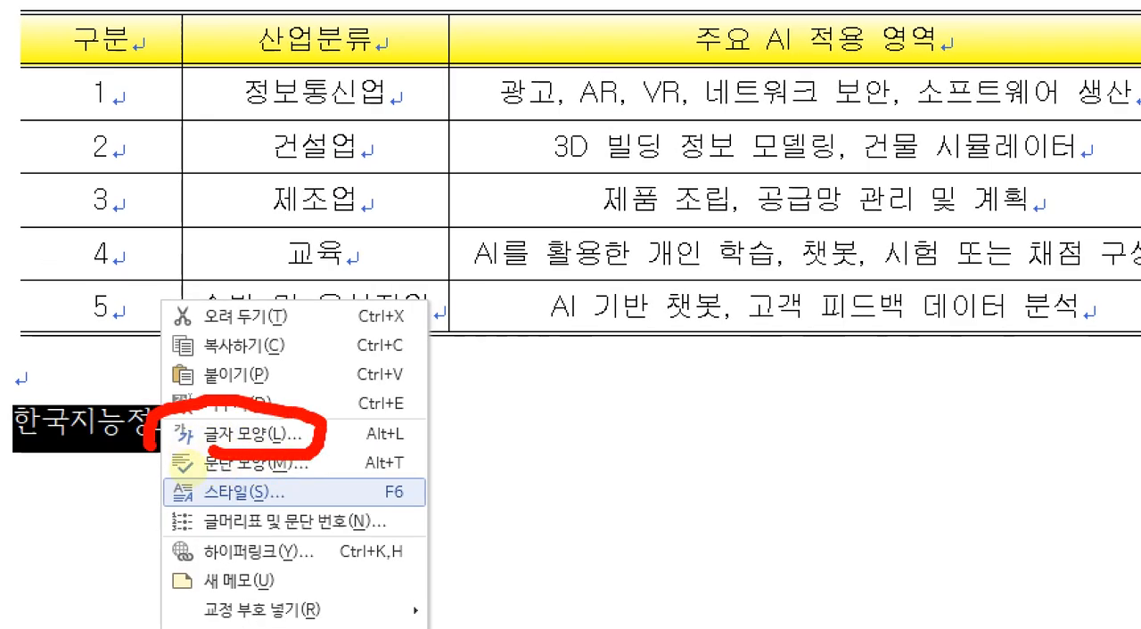
drag(187, 465, 250, 454)
key(Escape)
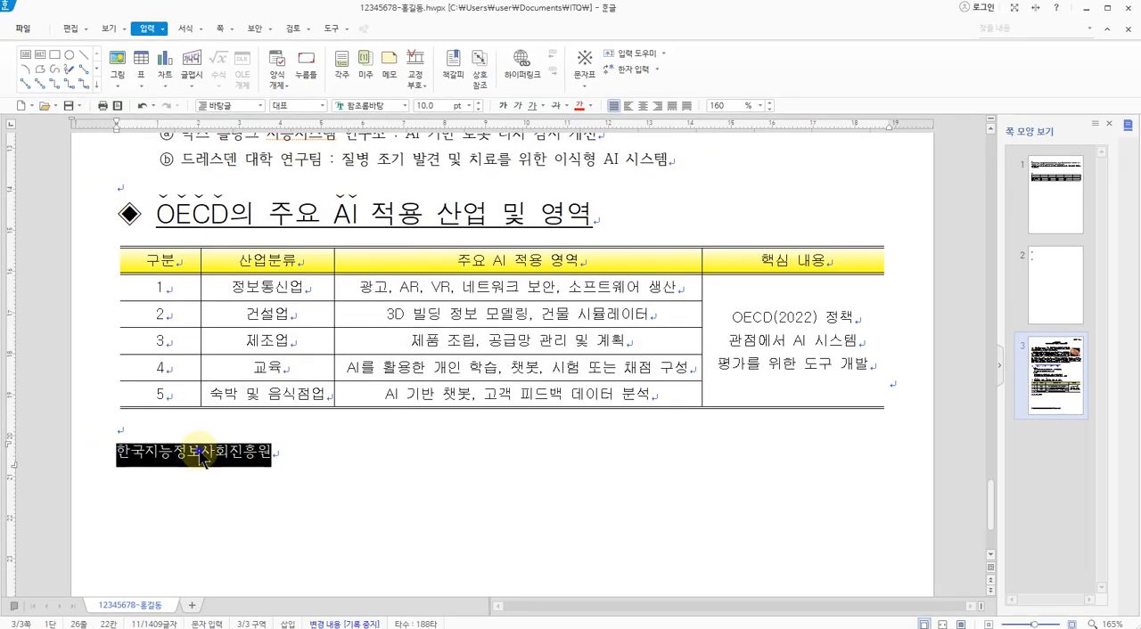
right_click(203, 460)
click(239, 468)
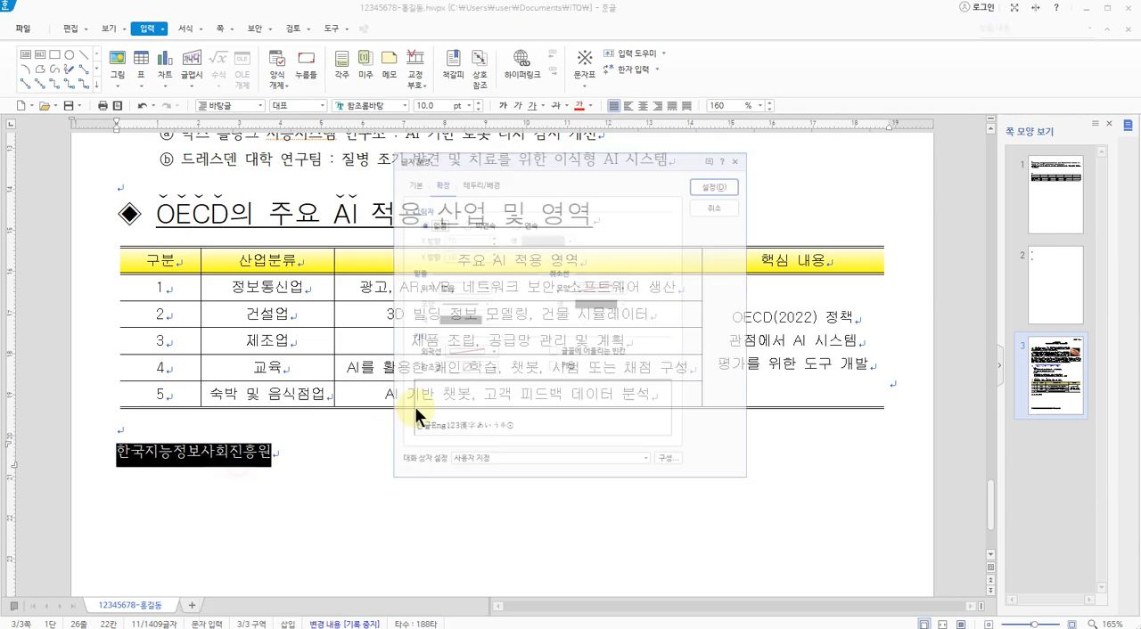
click(403, 178)
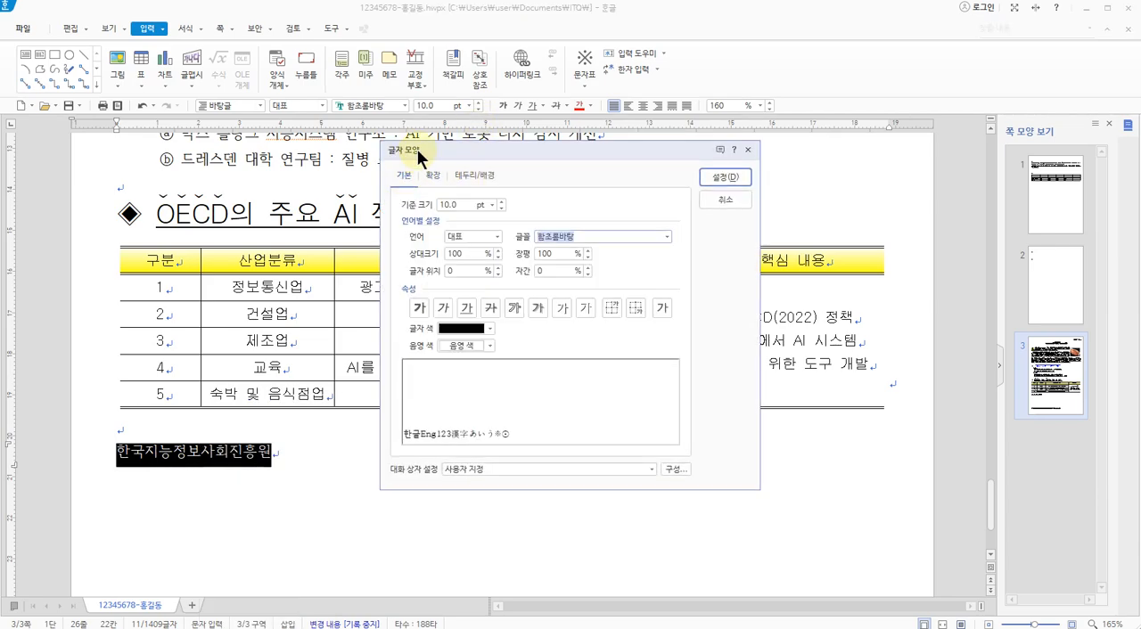
drag(416, 148, 417, 176)
drag(414, 221, 392, 223)
key(Escape)
Recheck the closing line's character formatting specification on the 3p.jpg exam sheet and return to the Hangul document
key(alt+Tab)
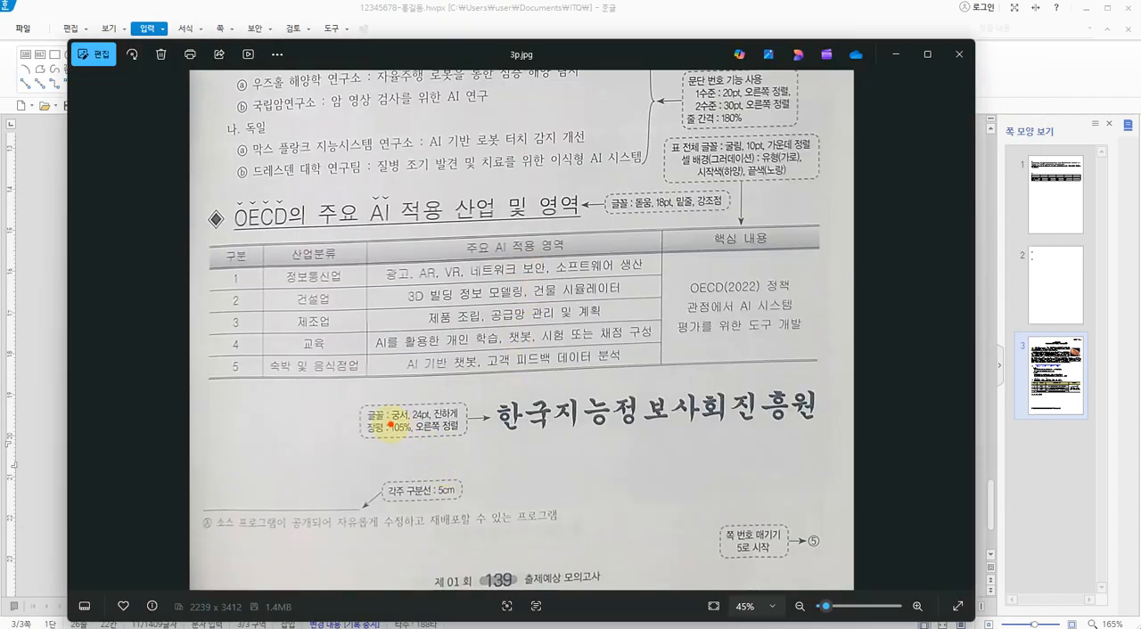
drag(389, 426, 465, 420)
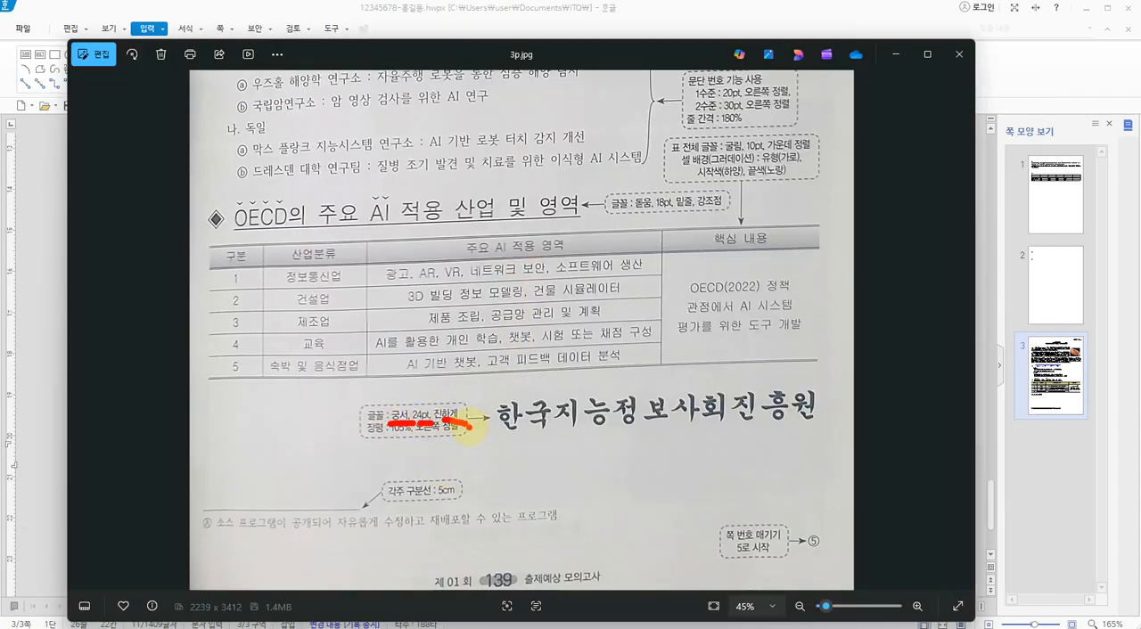
key(Escape)
key(alt+Tab)
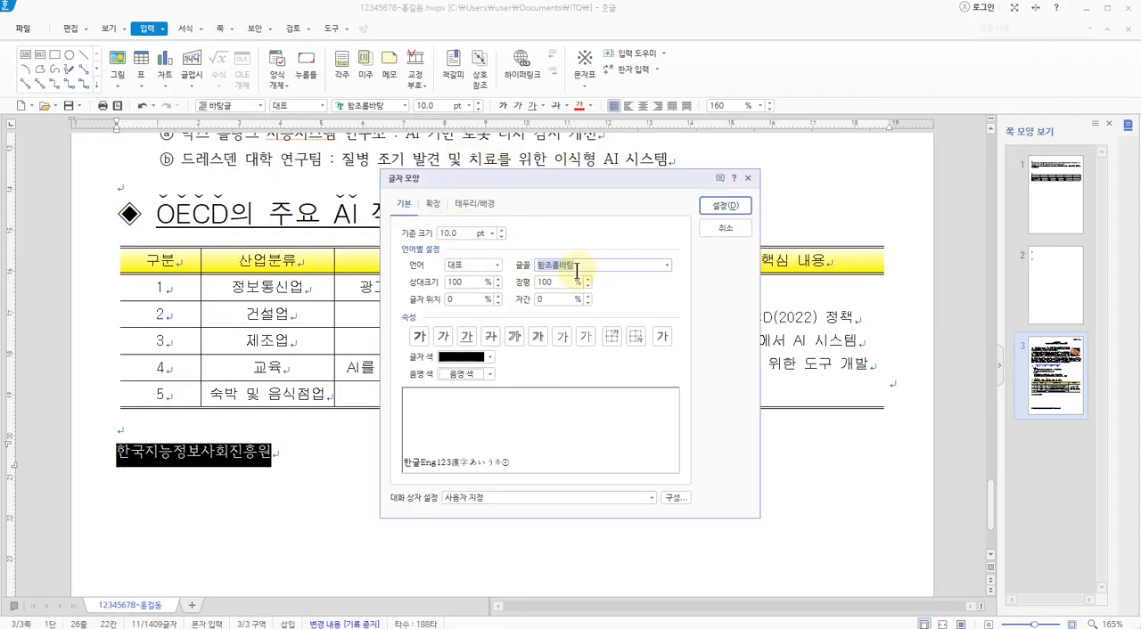
Set the closing line's font to 궁서, its size to 24 pt and its style to bold
click(664, 264)
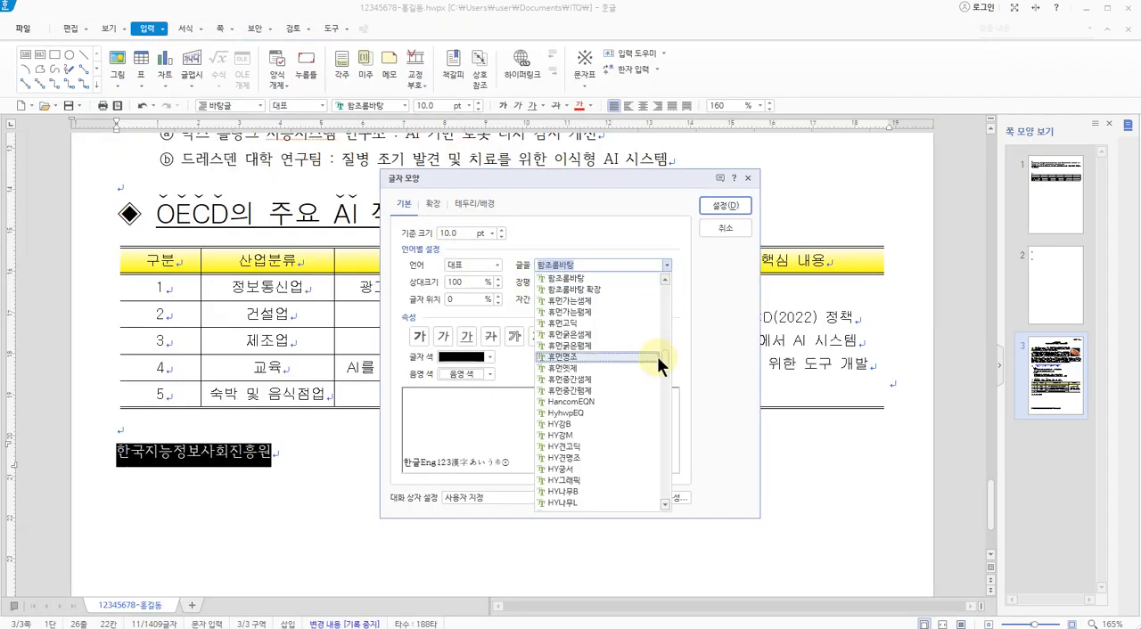
drag(664, 357, 668, 287)
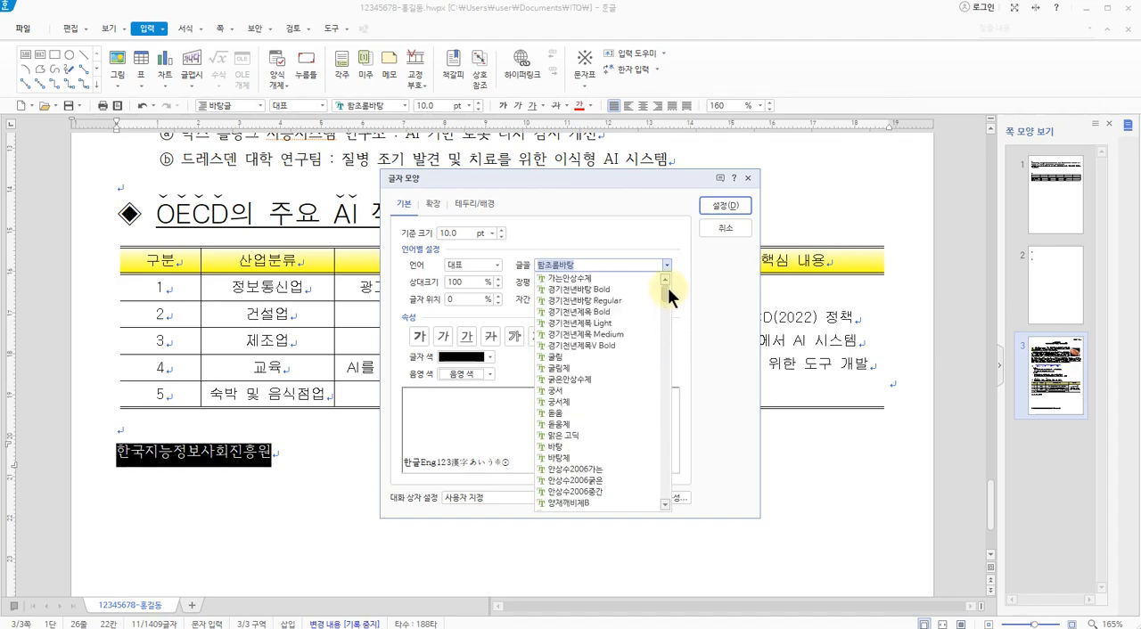
click(555, 392)
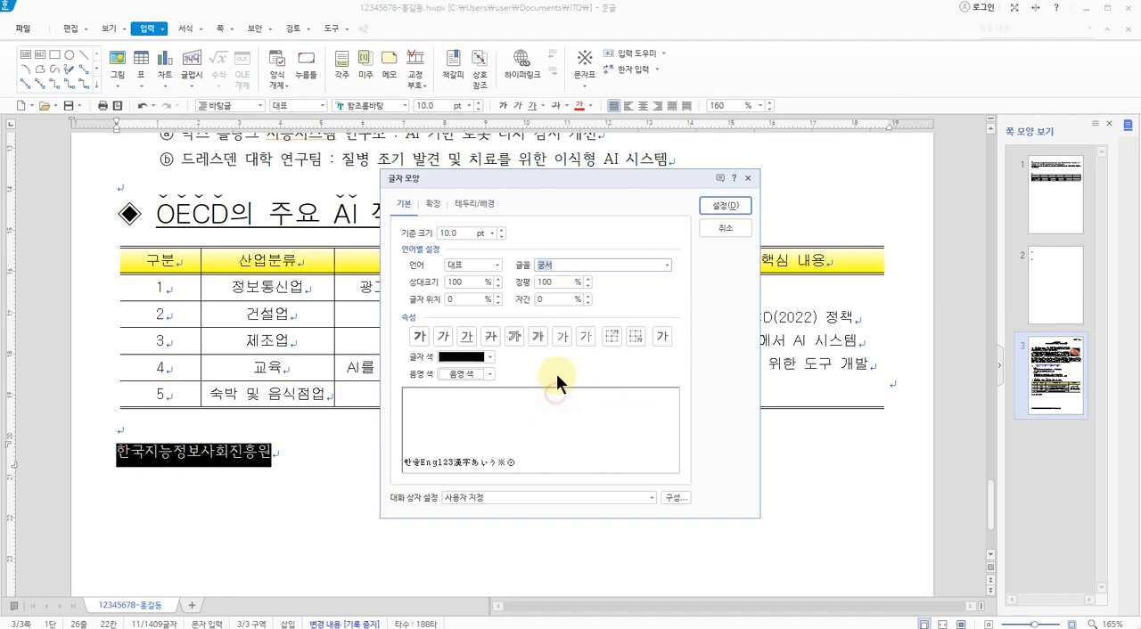
click(493, 231)
click(449, 394)
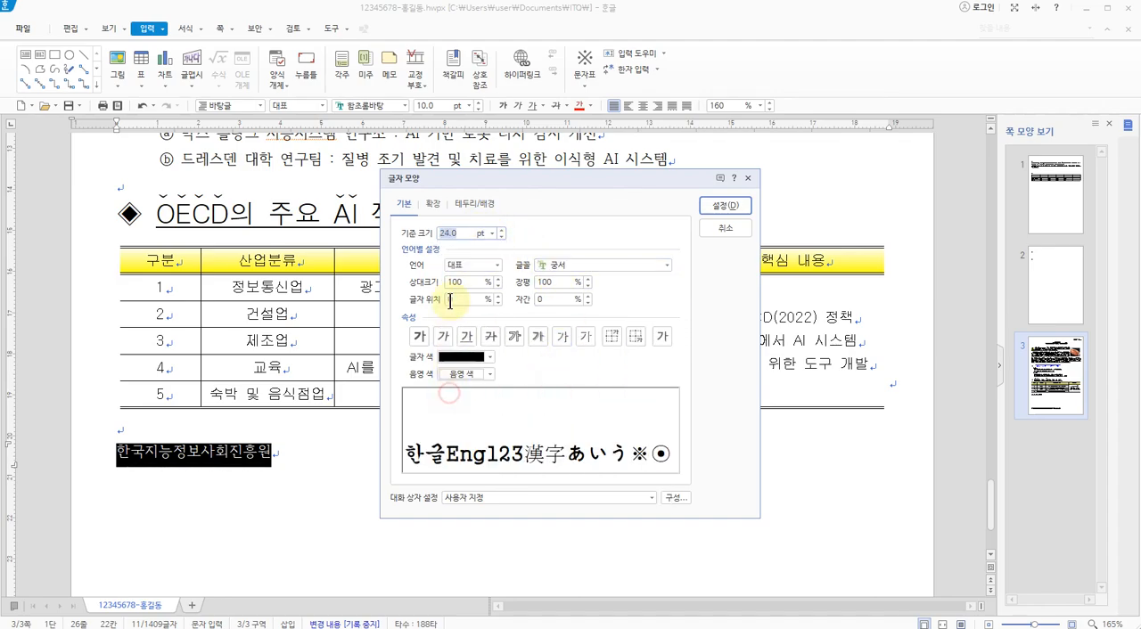
click(418, 337)
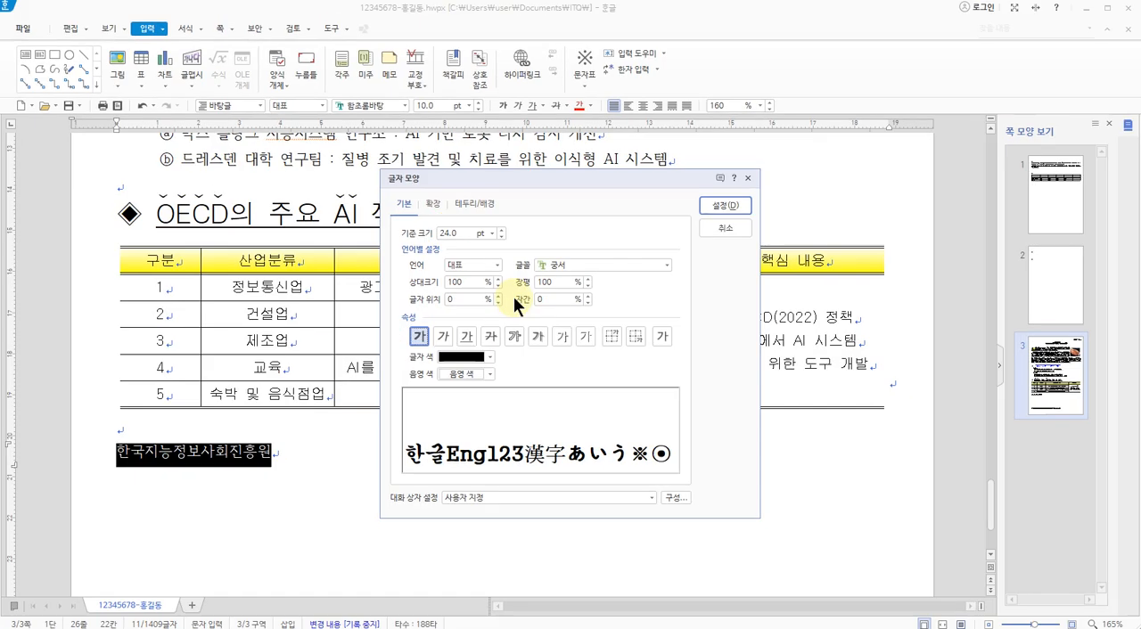
Recheck the closing line's character width (장평) and alignment specification on the 3p.jpg exam sheet and return to the Hangul document
key(alt+Tab)
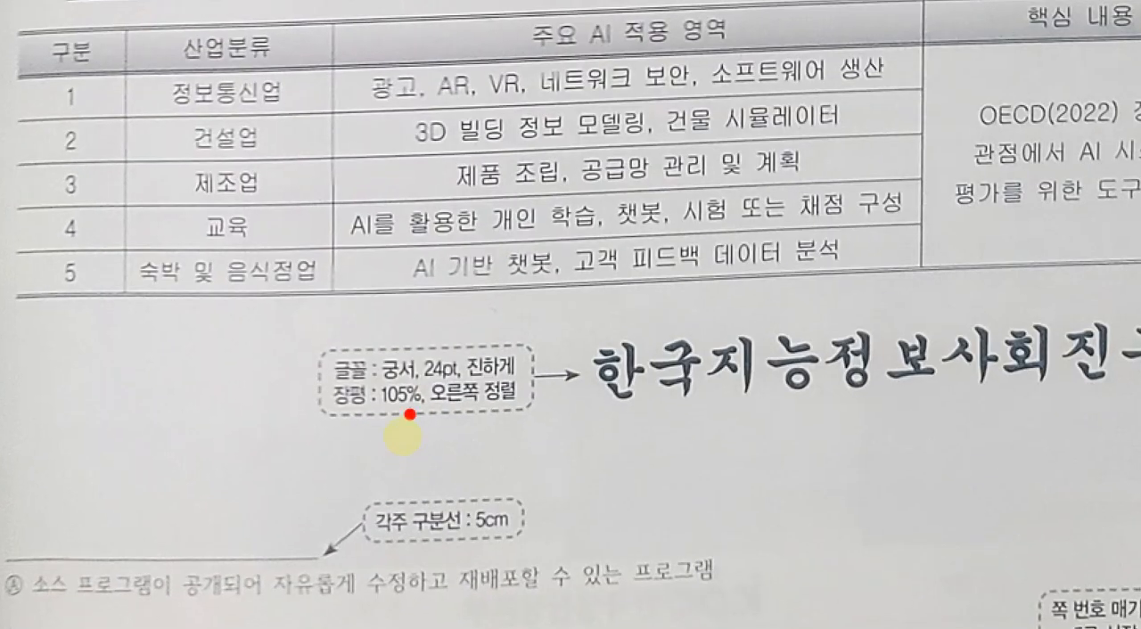
drag(385, 437, 416, 436)
key(alt+Tab)
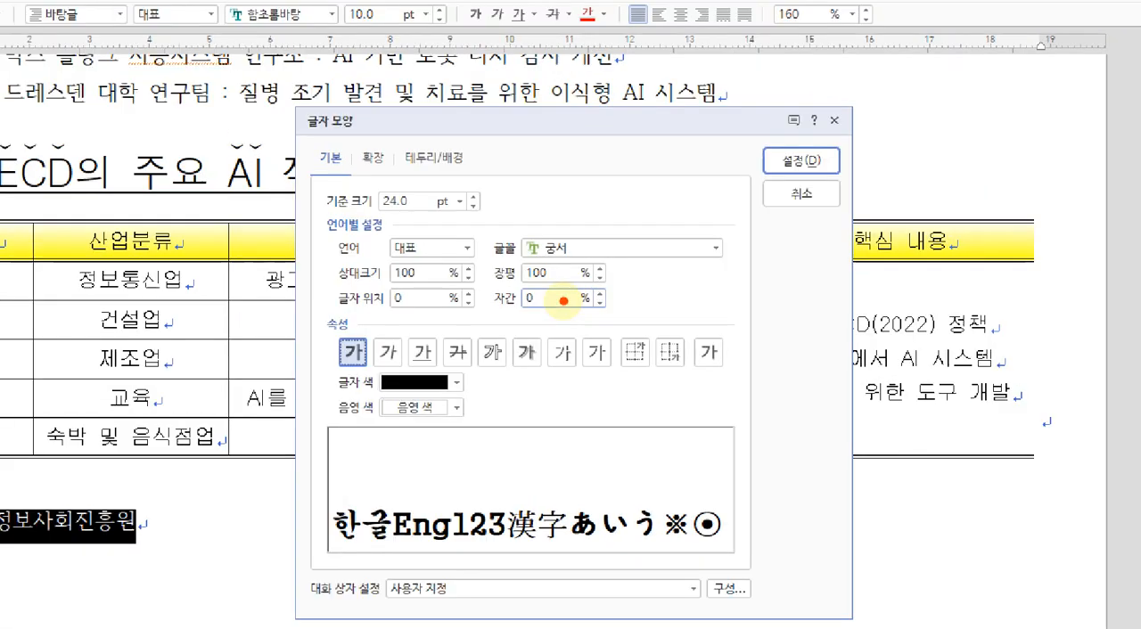
drag(504, 291, 604, 290)
key(Escape)
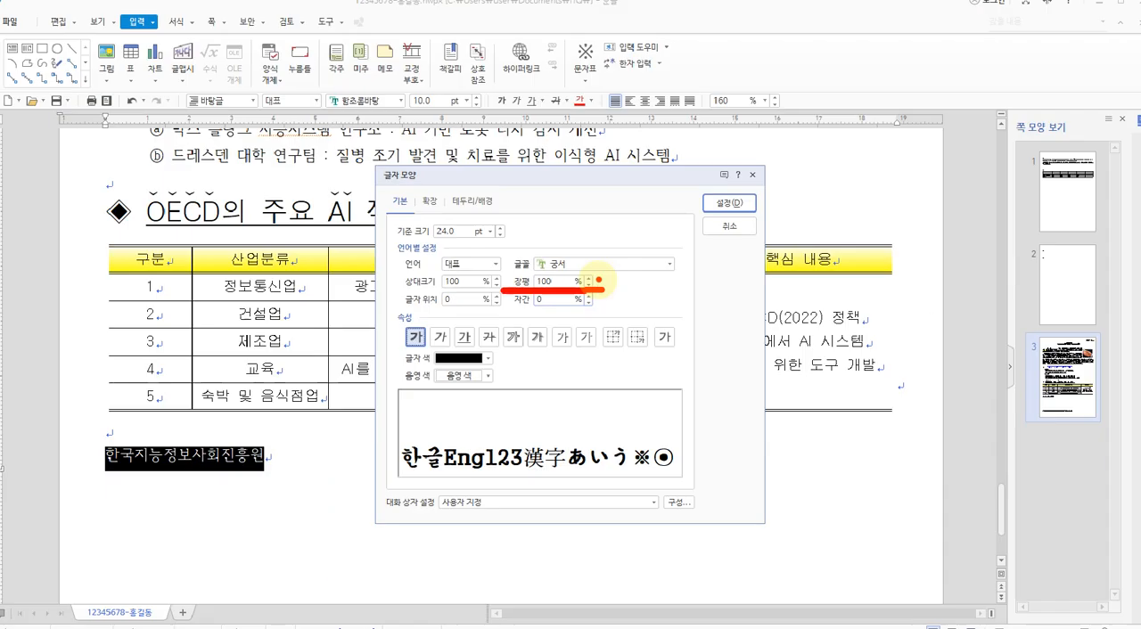
Set the closing line's character width (장평) to 105% and apply the character shape settings
click(610, 256)
click(586, 278)
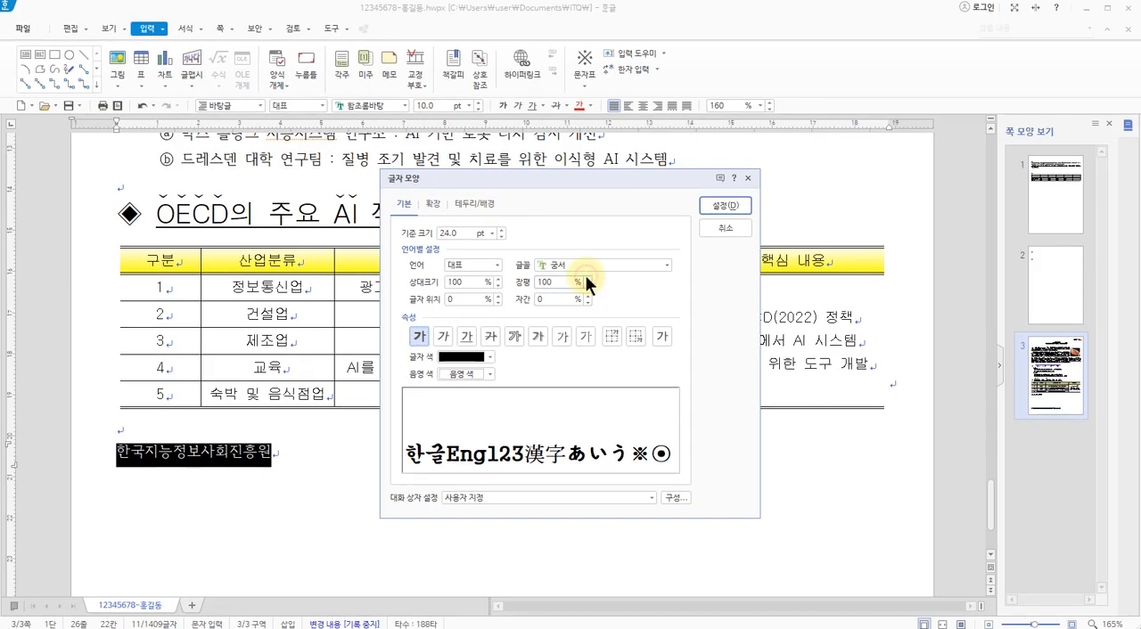
click(586, 278)
click(587, 278)
click(586, 278)
click(586, 279)
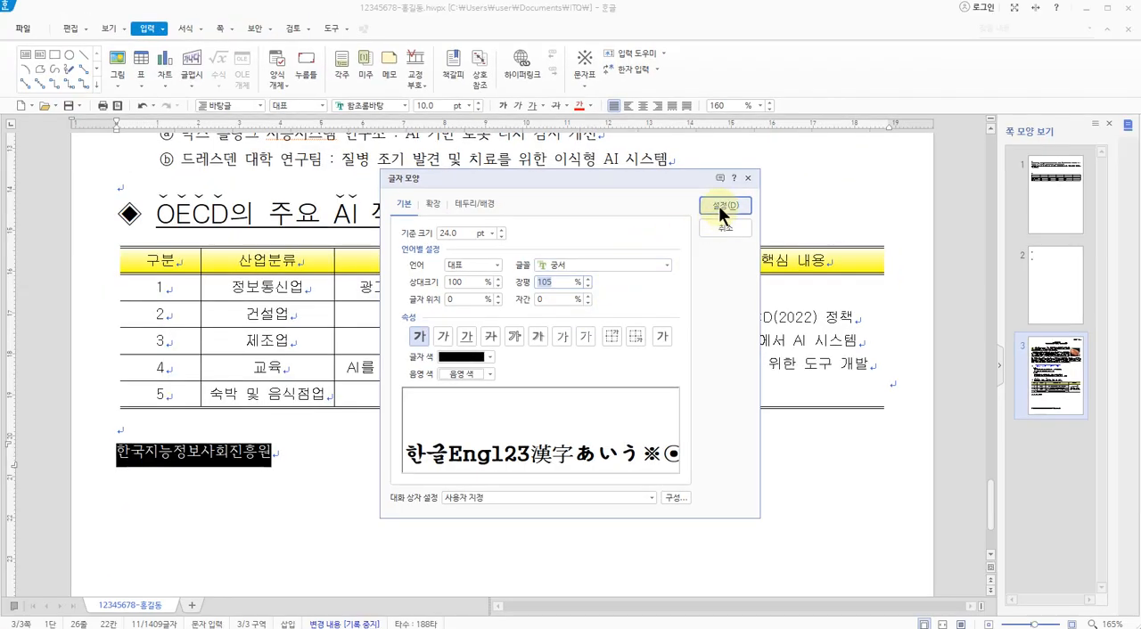
click(719, 205)
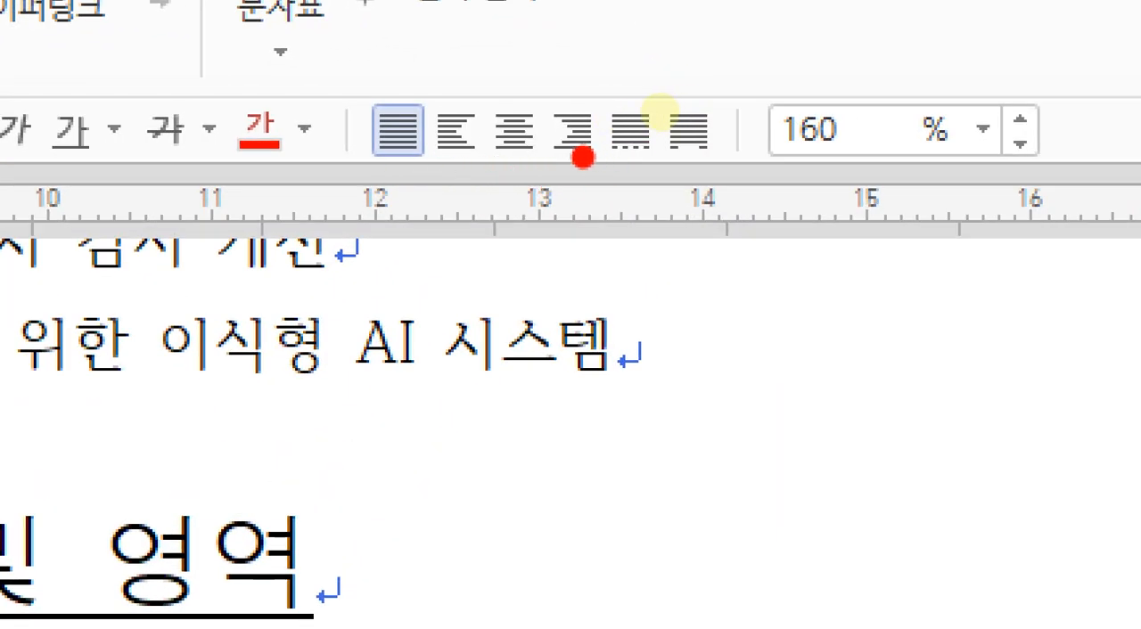
Right-align the closing line 한국지능정보사회진흥원 below the OECD table
mouse_move(583, 158)
mouse_down()
mouse_move(513, 156)
mouse_move(591, 100)
mouse_move(593, 174)
mouse_up()
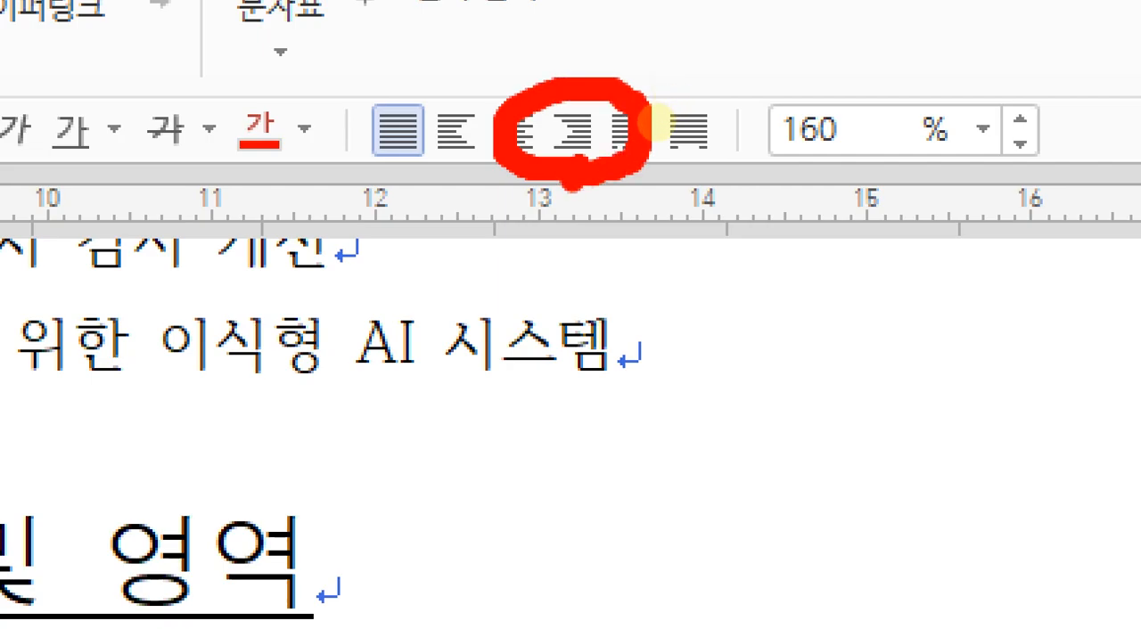
key(Escape)
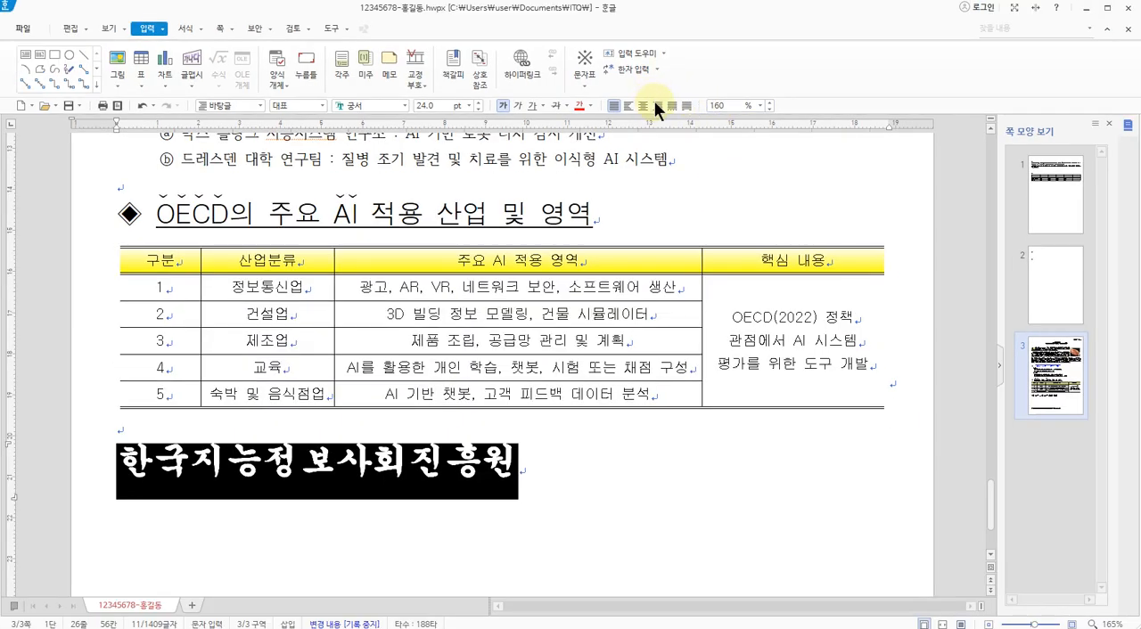
click(657, 106)
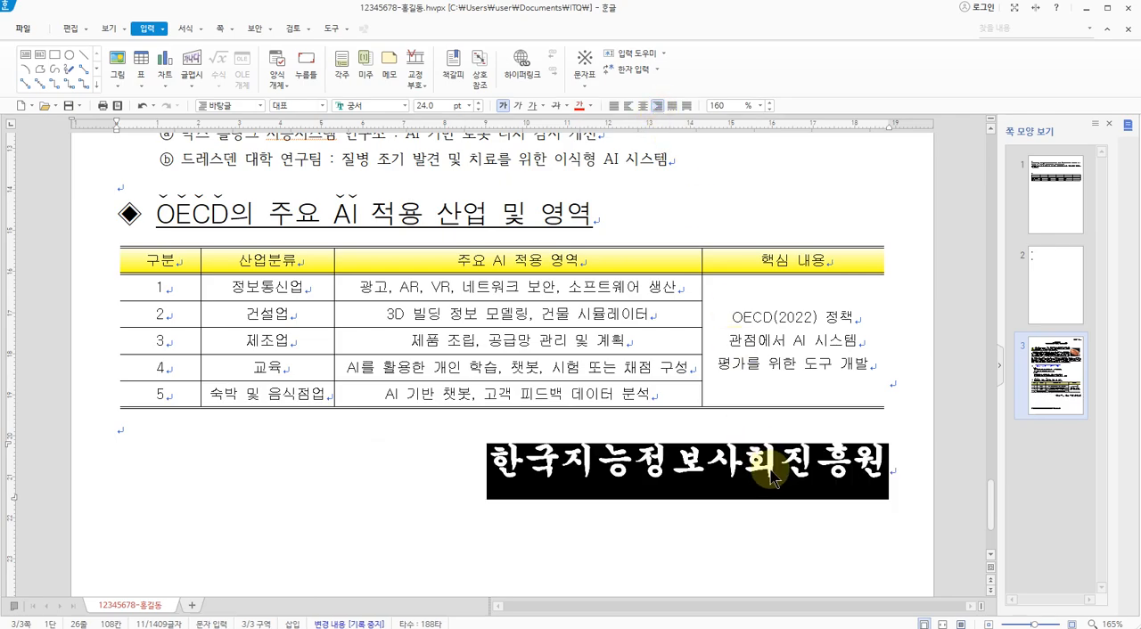
Examine the page numbering specification at the foot of the 3p.jpg exam sheet and return to the Hangul document
scroll(772, 478, down, 3)
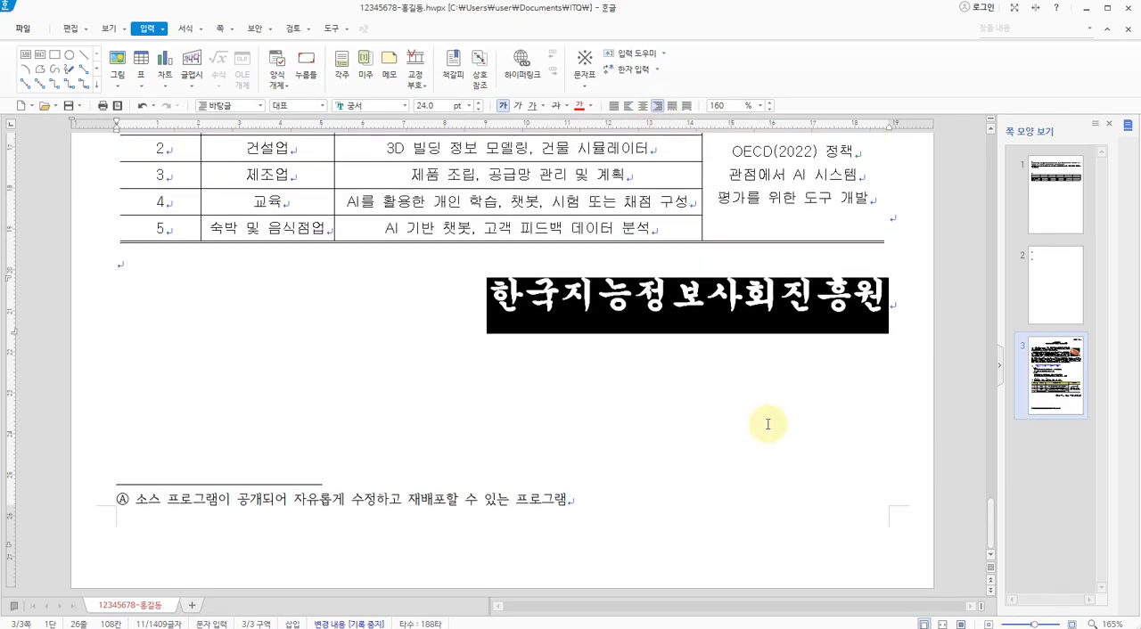
key(alt+Tab)
scroll(768, 424, down, 4)
scroll(702, 461, up, 3)
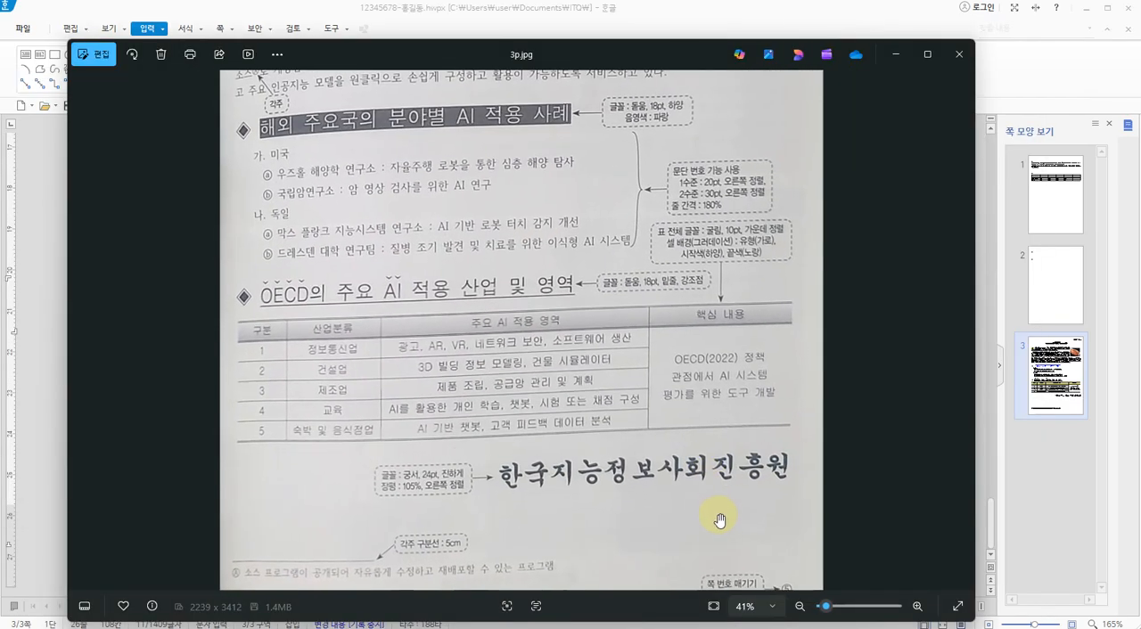
scroll(705, 464, down, 1)
key(ctrl+1)
click(771, 562)
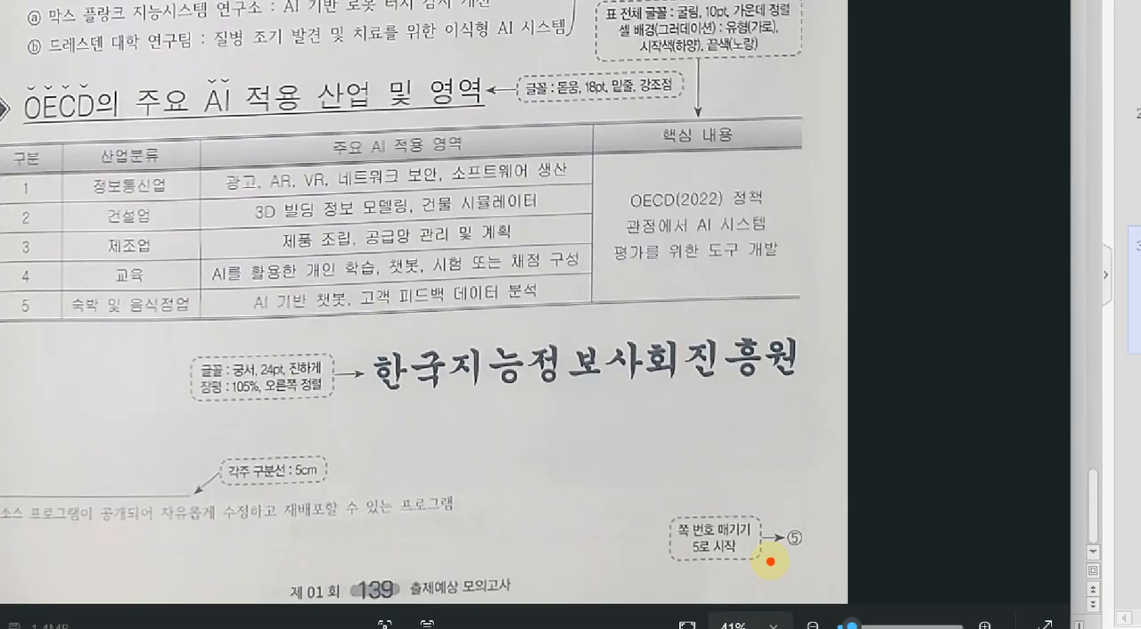
mouse_move(793, 563)
mouse_down()
mouse_move(679, 542)
mouse_move(802, 530)
mouse_move(784, 569)
mouse_up()
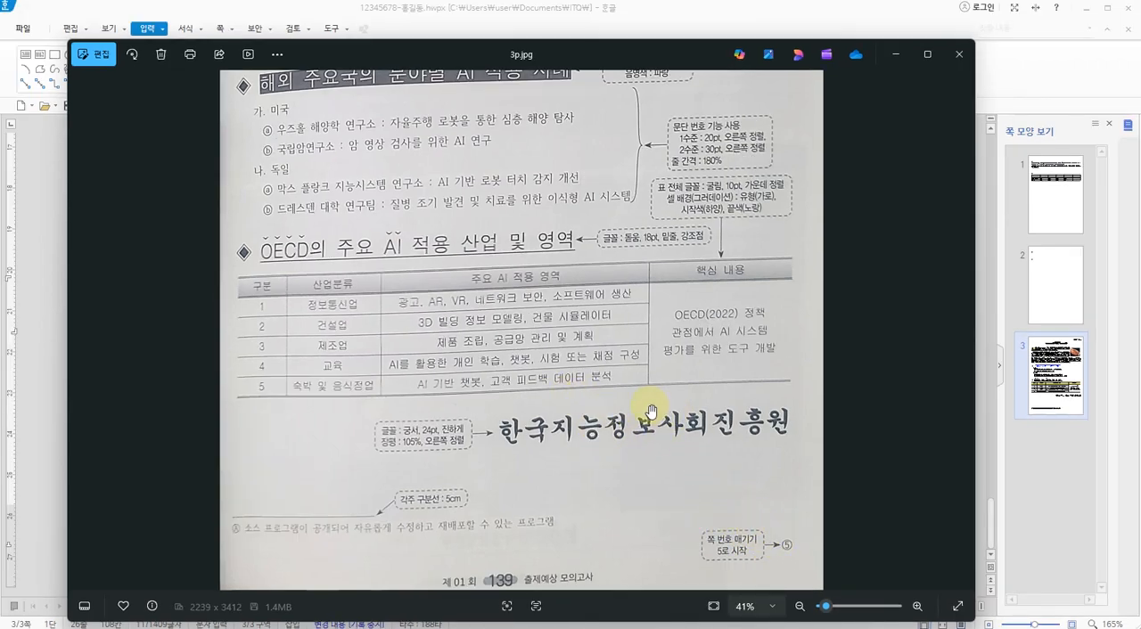
key(alt+Tab)
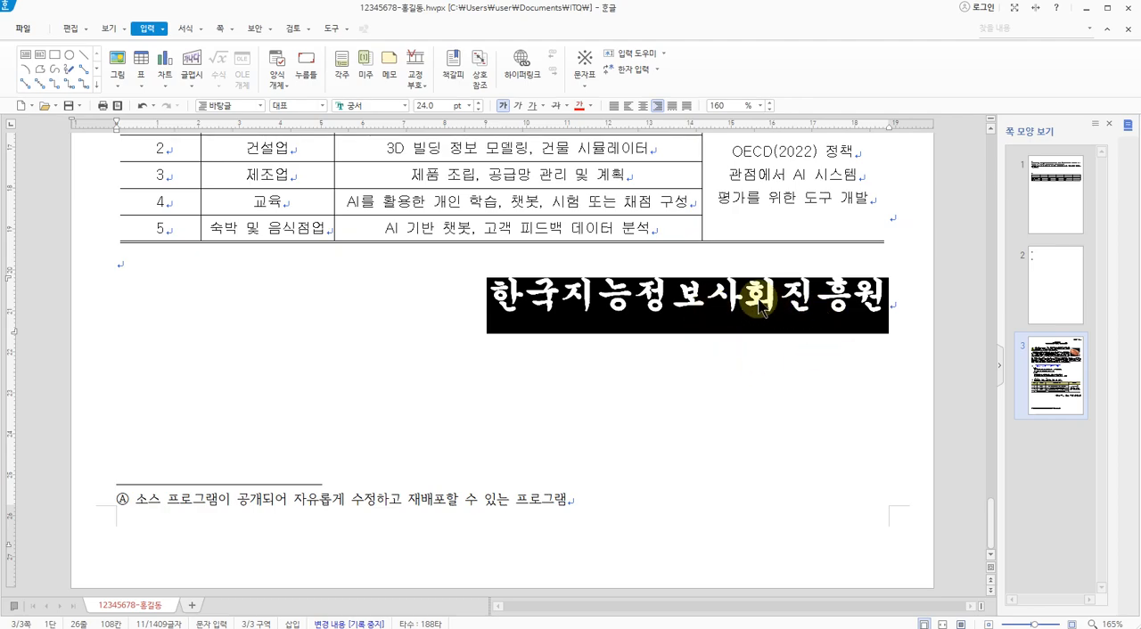
Start page numbering (쪽 번호 매기기) and place the number at the bottom right of the page
click(219, 28)
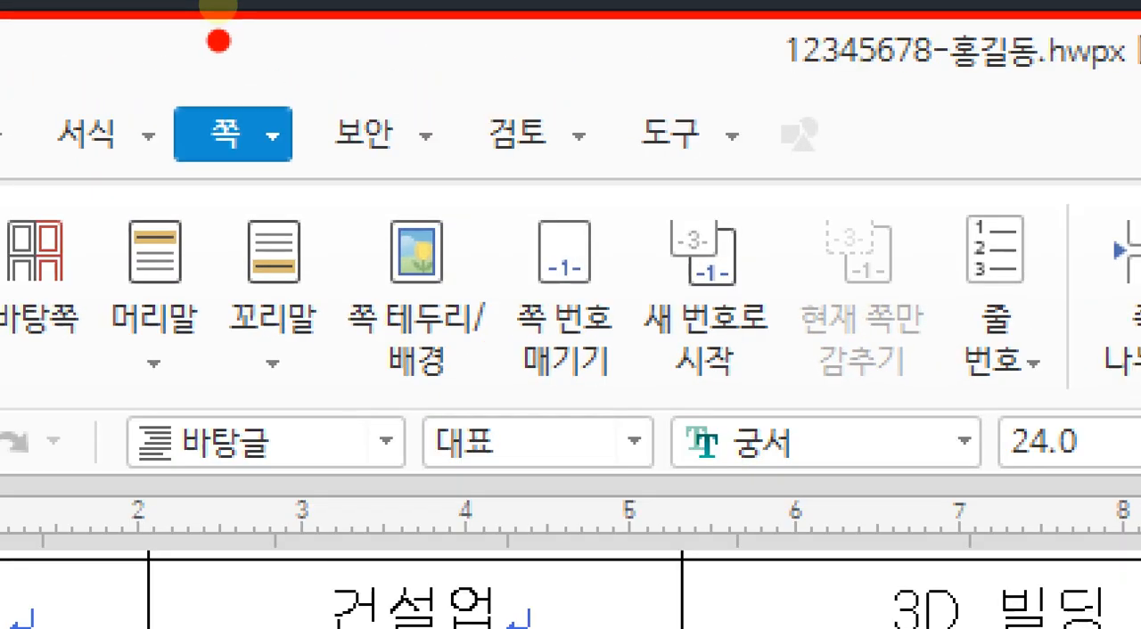
mouse_move(262, 145)
mouse_down()
mouse_move(213, 75)
mouse_move(276, 156)
mouse_up()
mouse_move(664, 397)
mouse_down()
mouse_move(474, 259)
mouse_move(629, 335)
mouse_move(655, 394)
mouse_up()
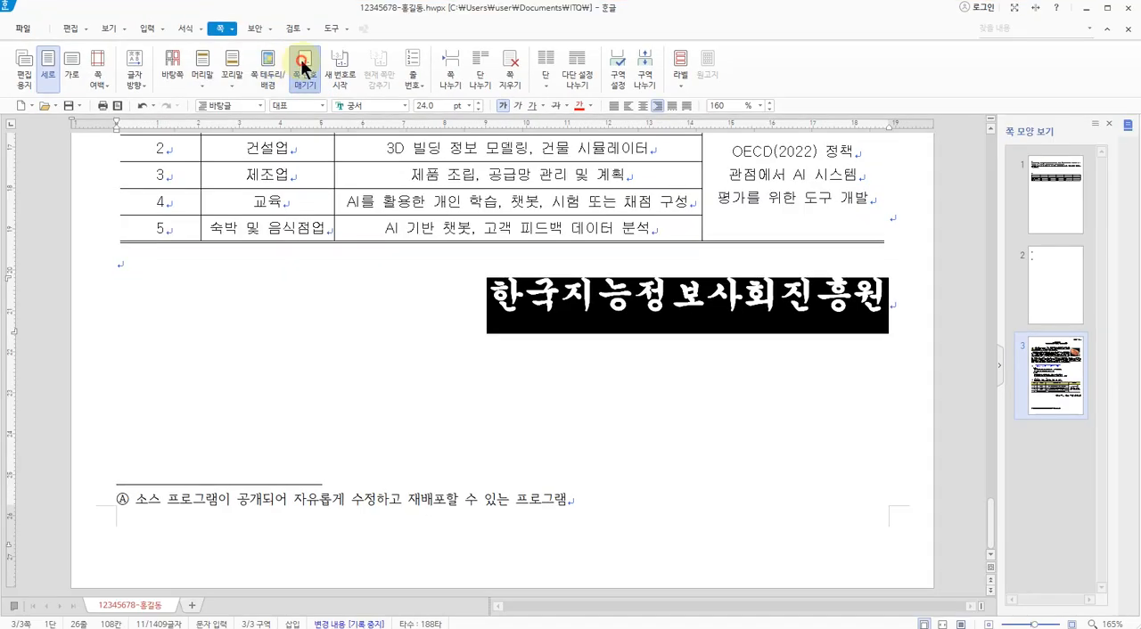
click(564, 267)
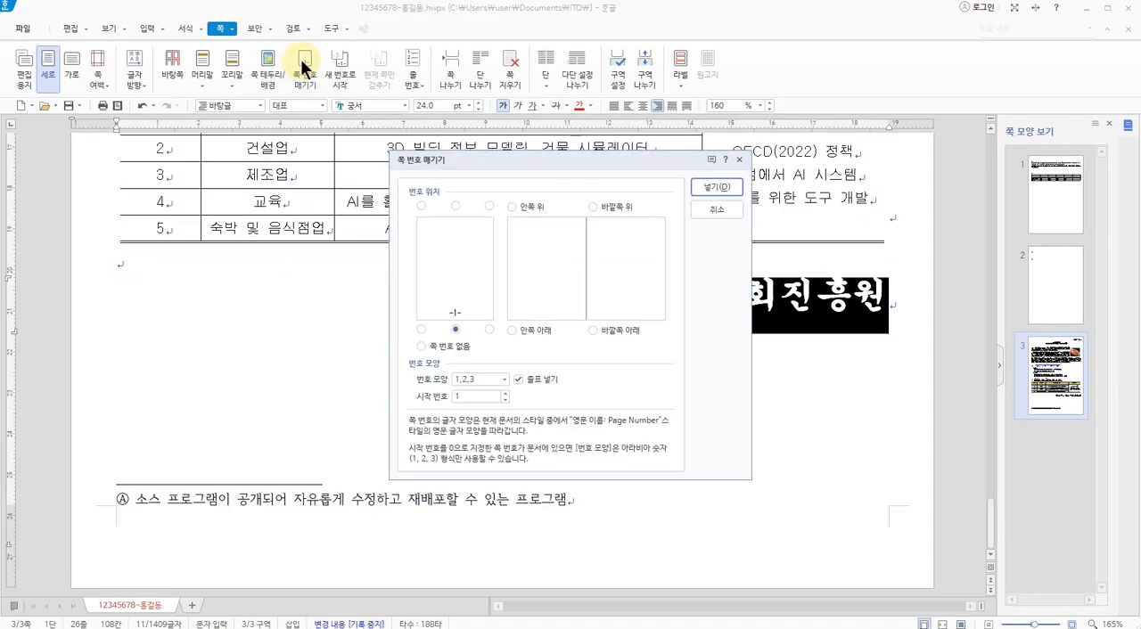
click(489, 330)
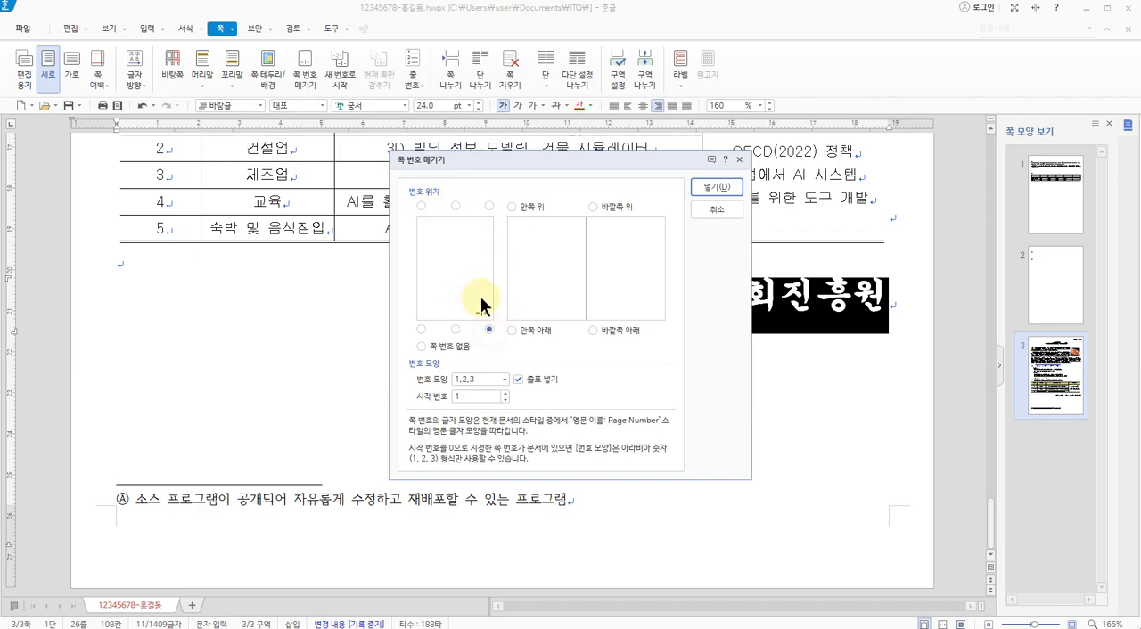
Set the page number shape to ①,②,③ without dashes (줄표 넣기), start numbering at 5 and insert it
click(505, 378)
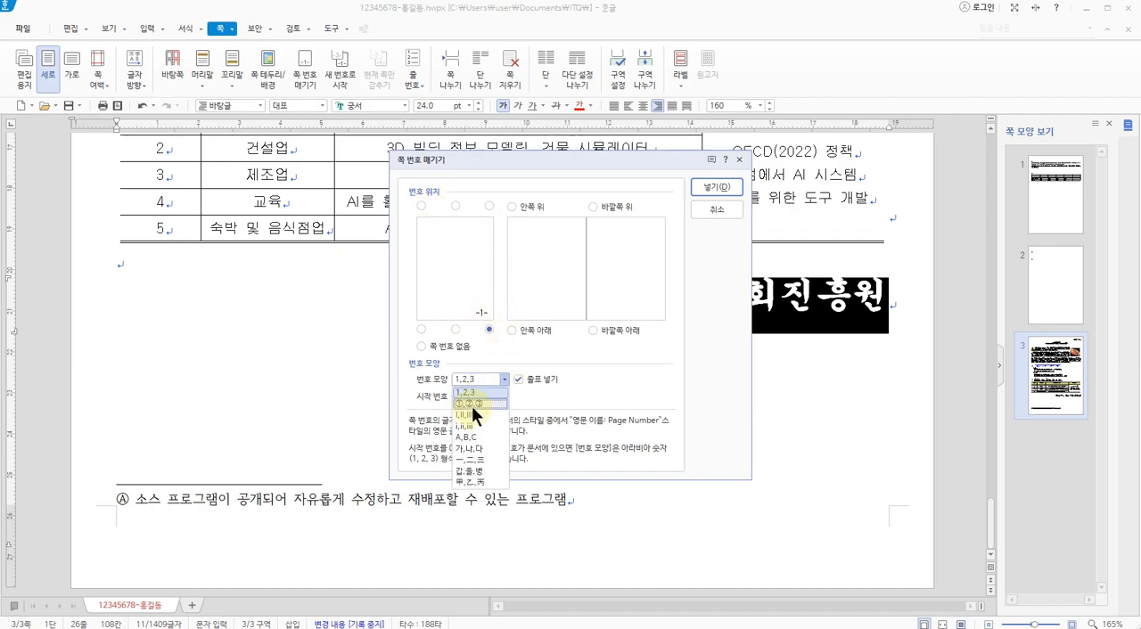
click(471, 404)
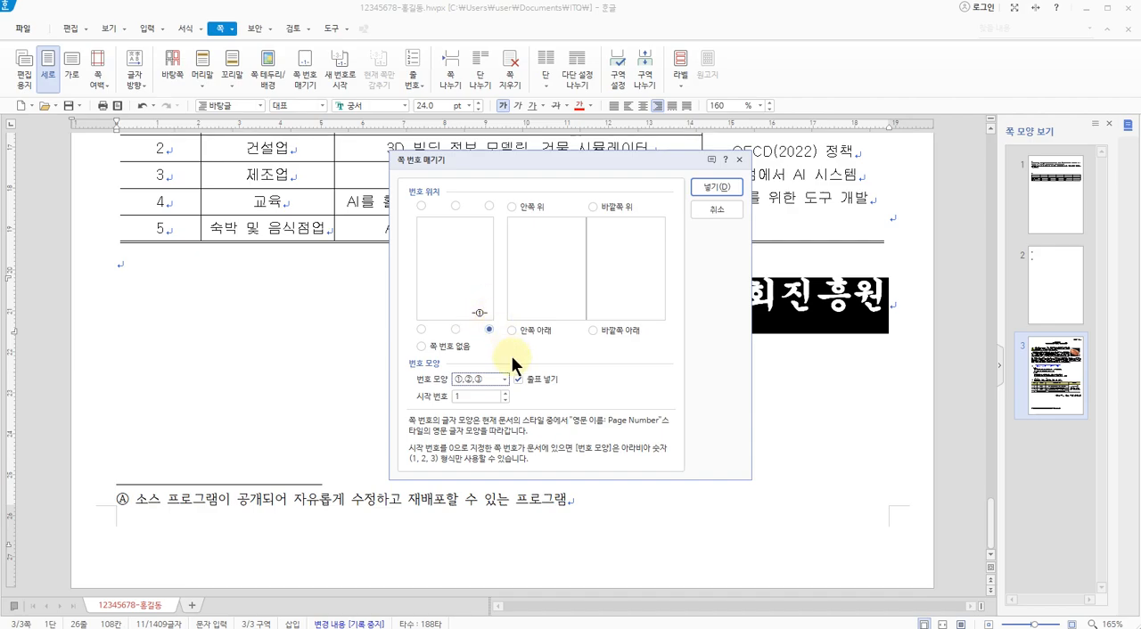
click(533, 380)
click(505, 392)
click(506, 392)
click(505, 392)
click(505, 392)
click(715, 186)
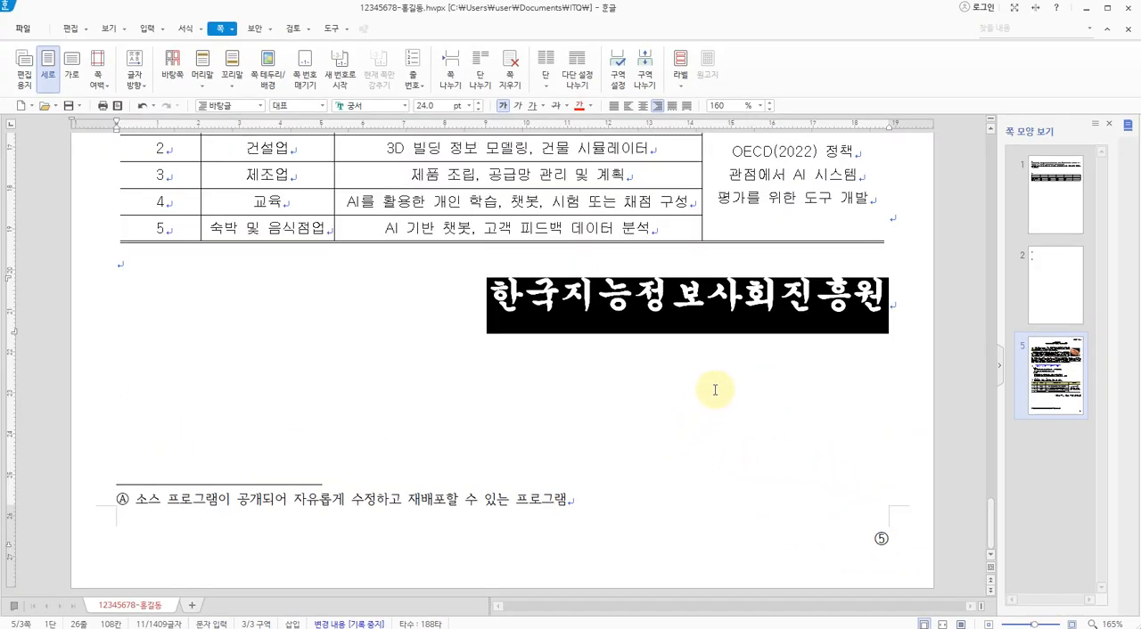
Review the whole third page, checking the section headings, numbered paragraphs, OECD table, closing line and page number
scroll(651, 376, up, 1)
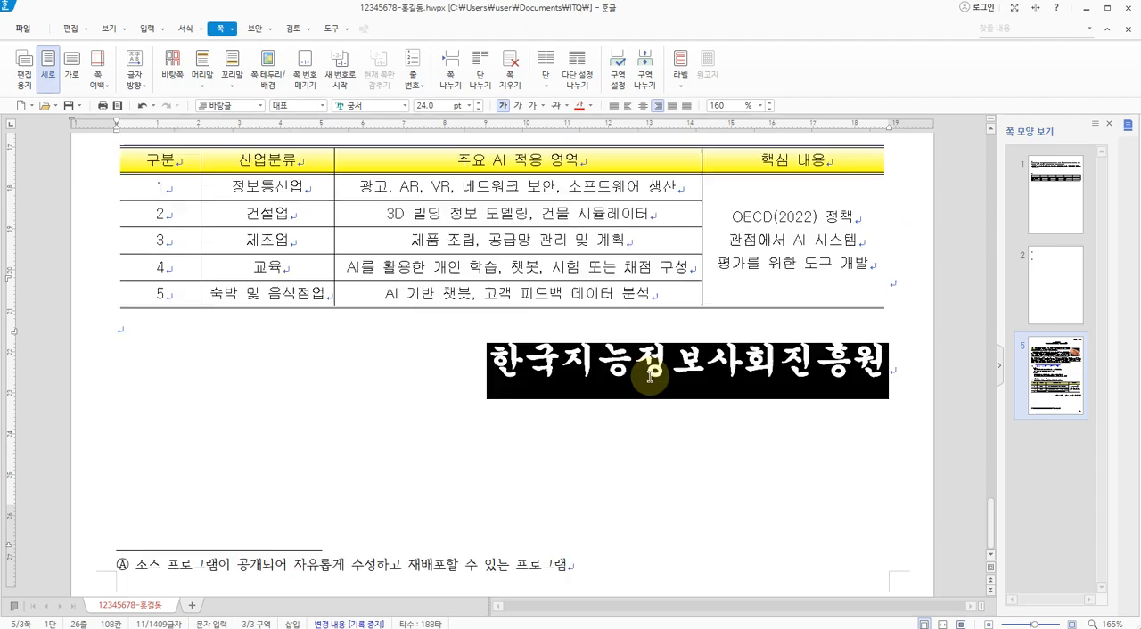
scroll(651, 377, up, 2)
click(624, 190)
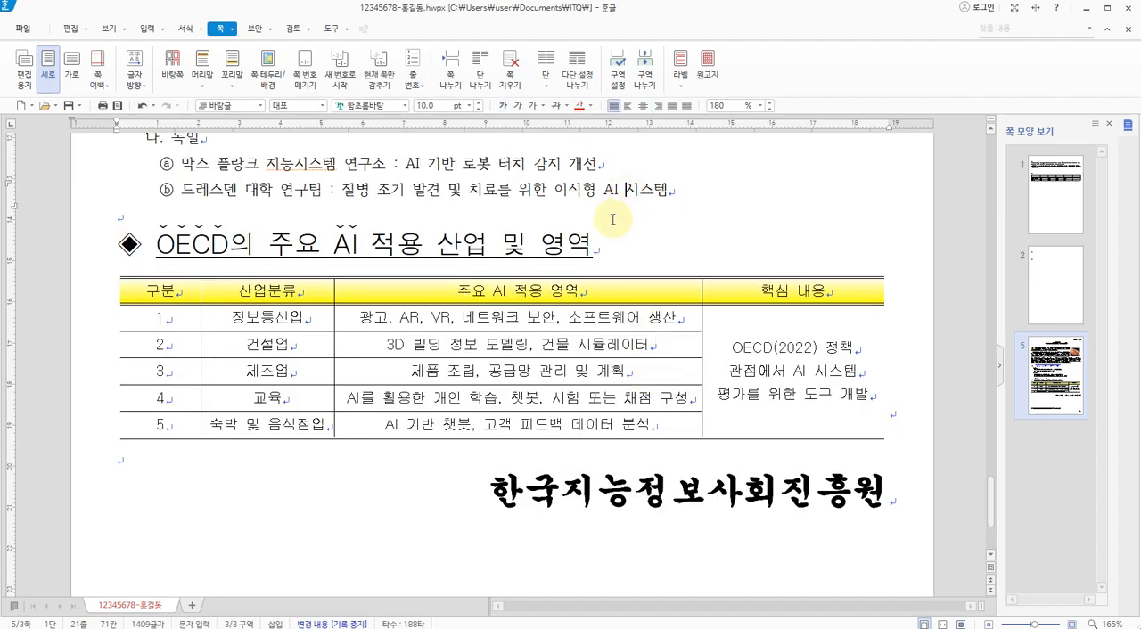
ctrl+scroll(612, 220, down, 6)
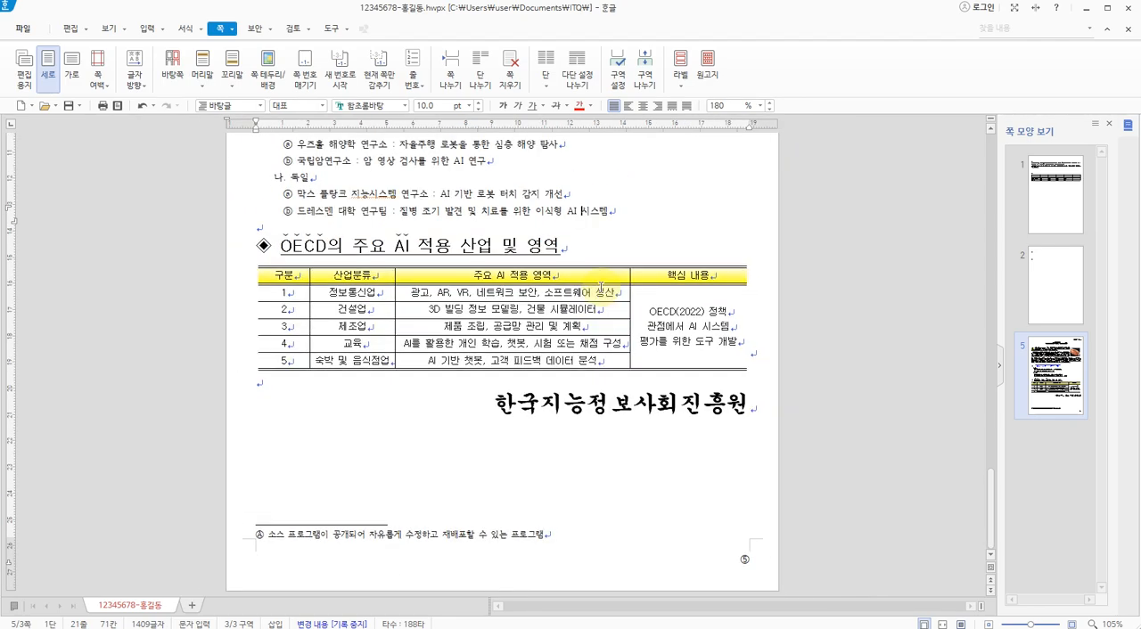
ctrl+scroll(601, 287, down, 4)
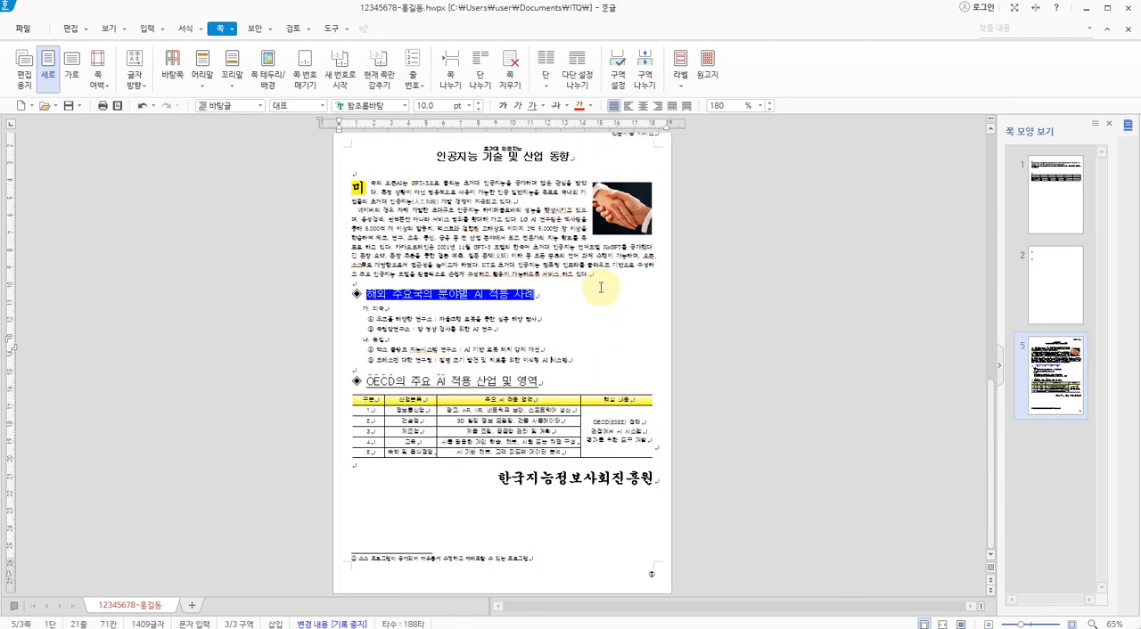
ctrl+scroll(601, 287, down, 1)
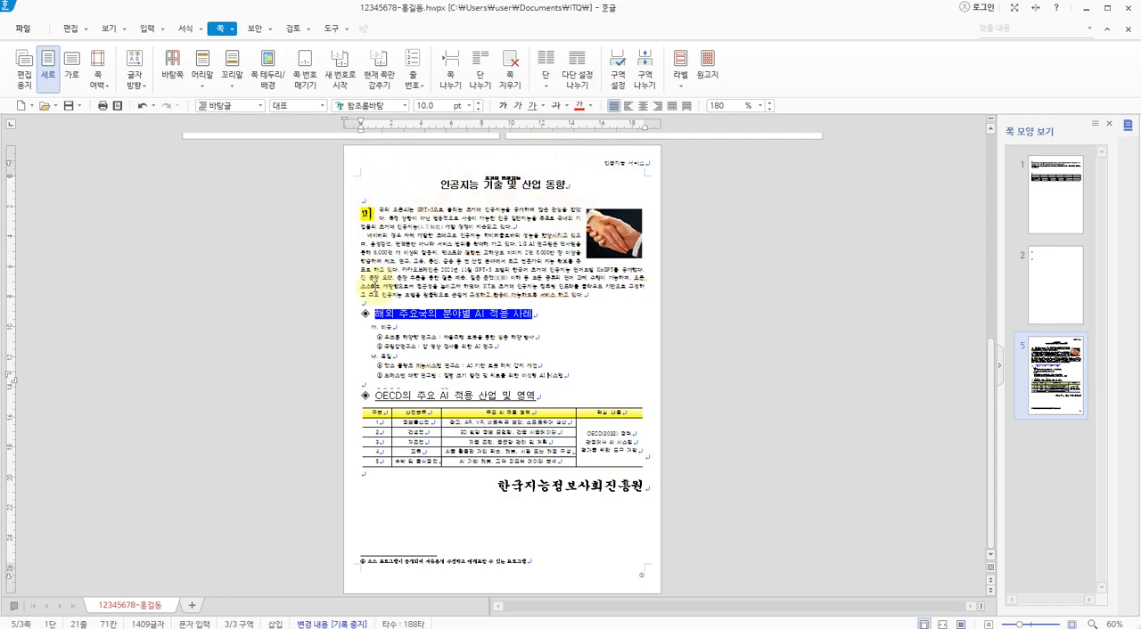
click(345, 320)
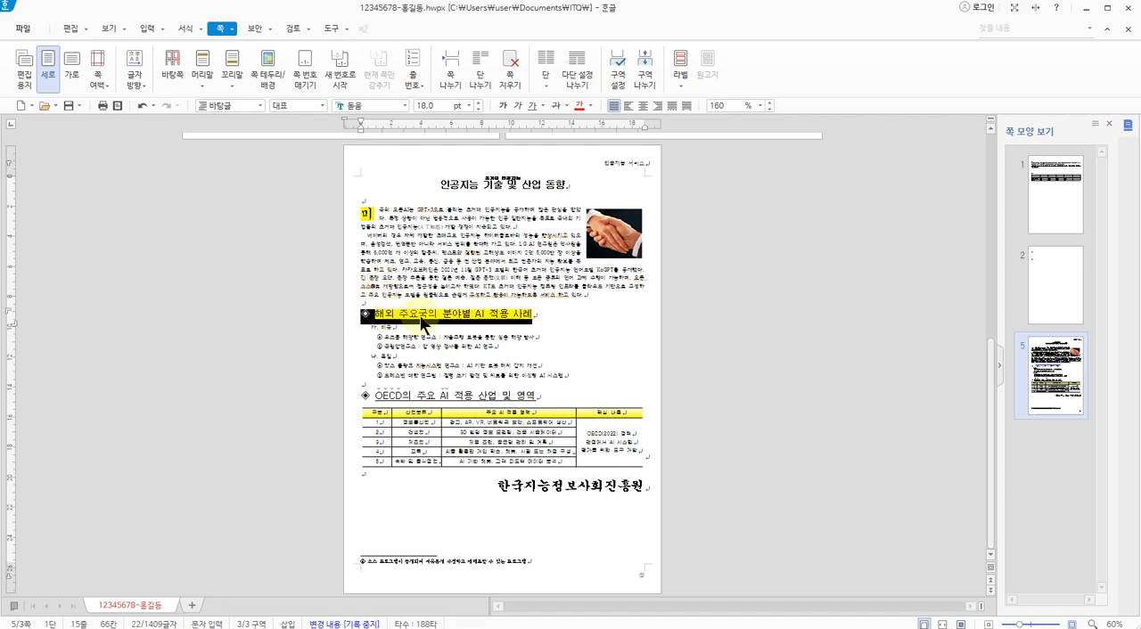
drag(347, 327, 355, 377)
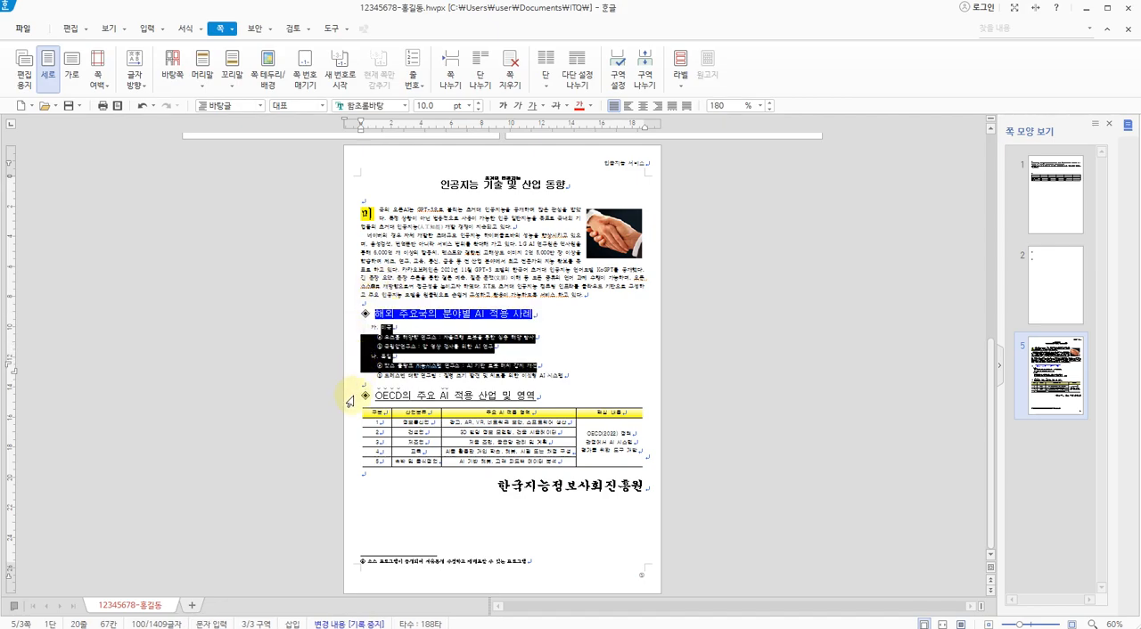
click(349, 402)
click(349, 443)
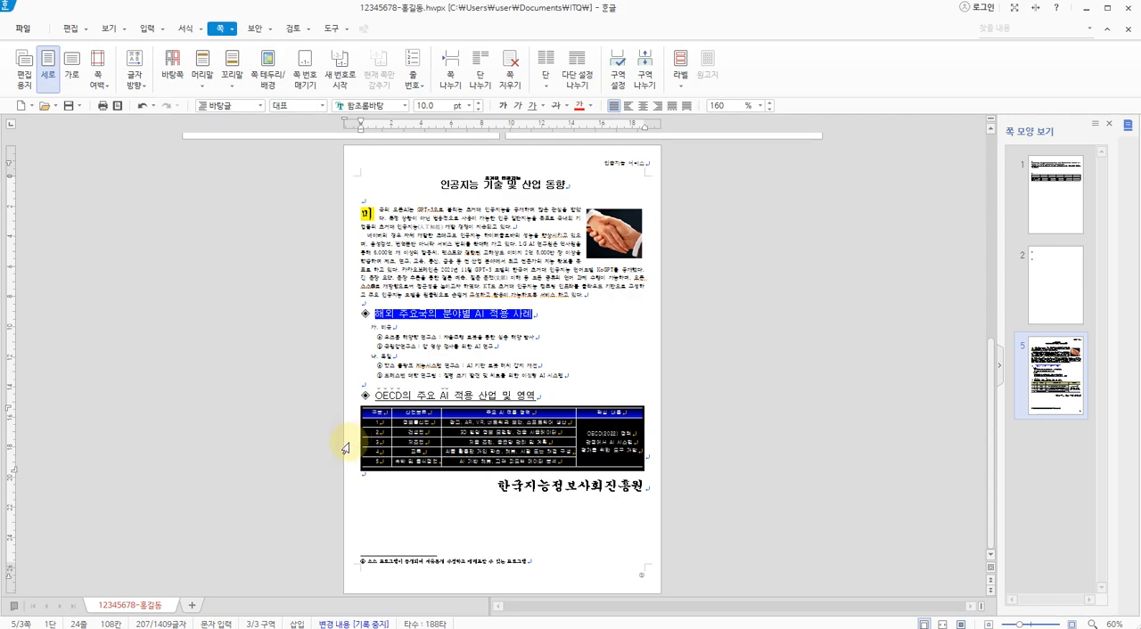
drag(496, 486, 628, 489)
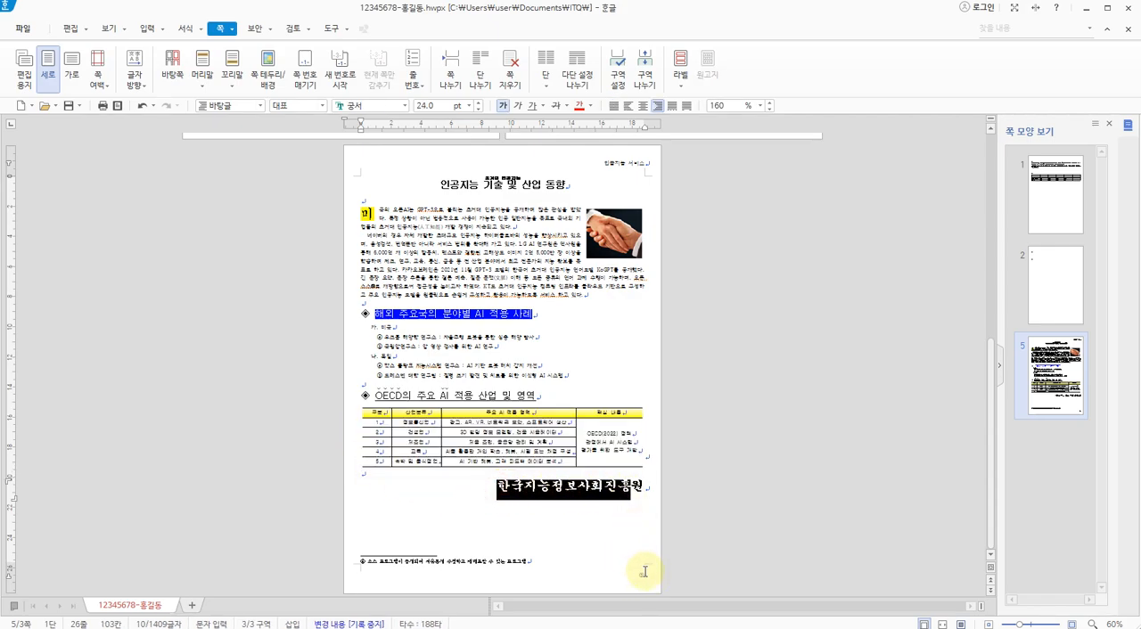
click(644, 487)
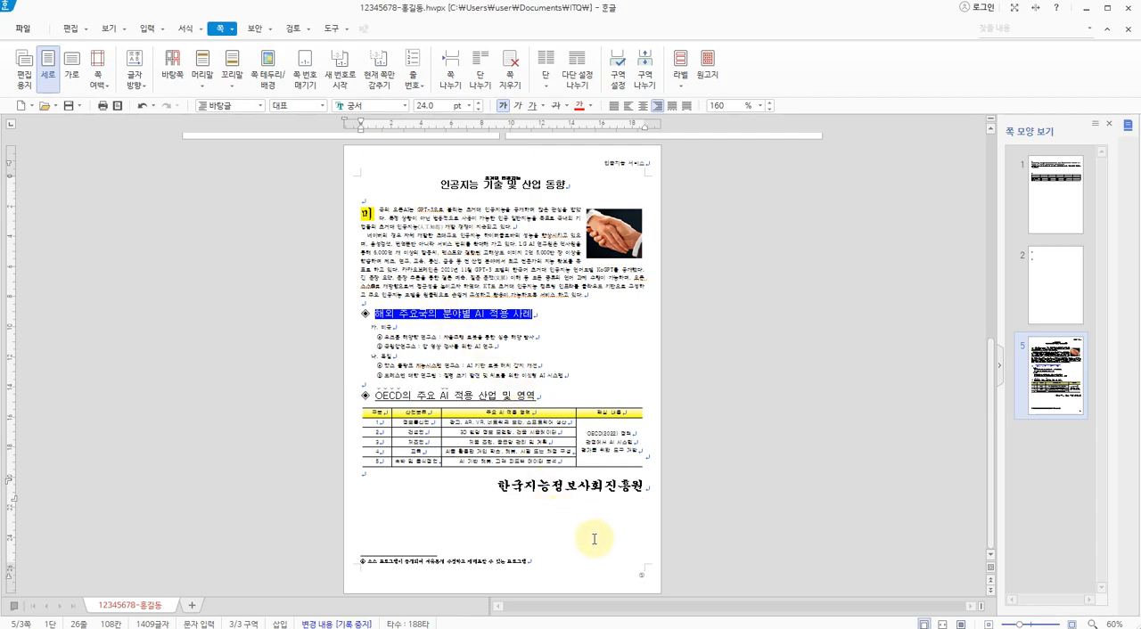
click(543, 319)
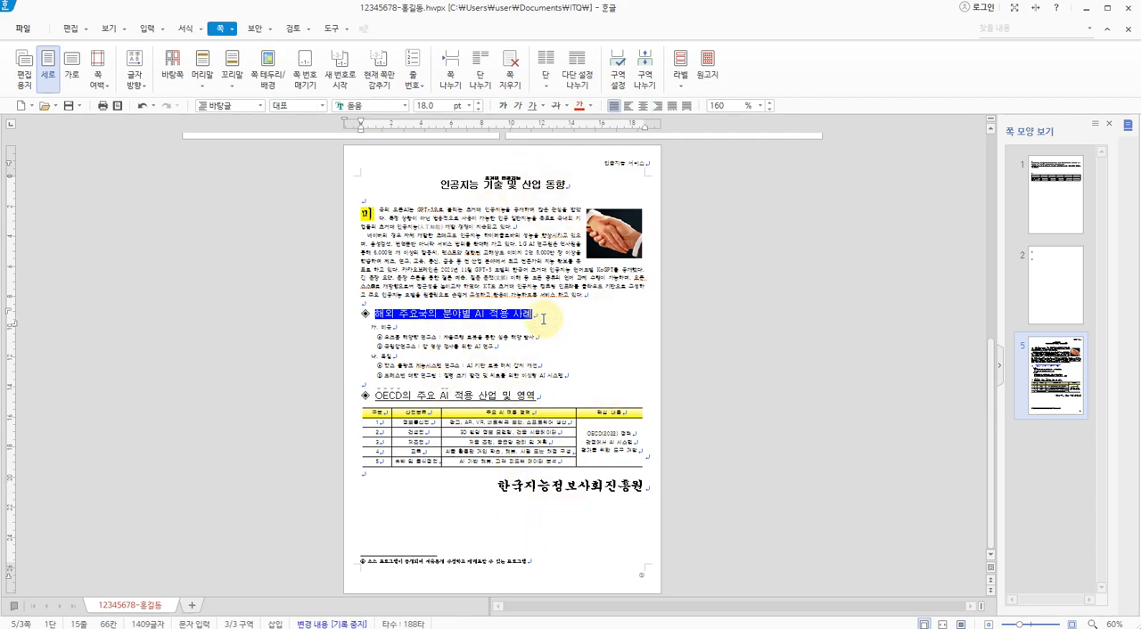
click(538, 329)
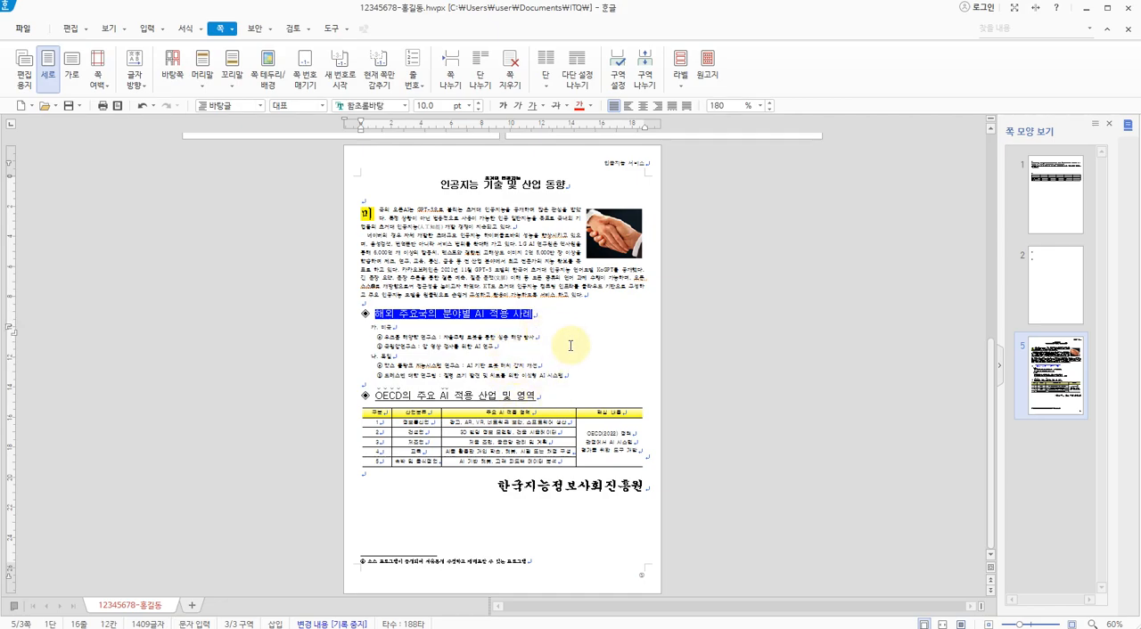